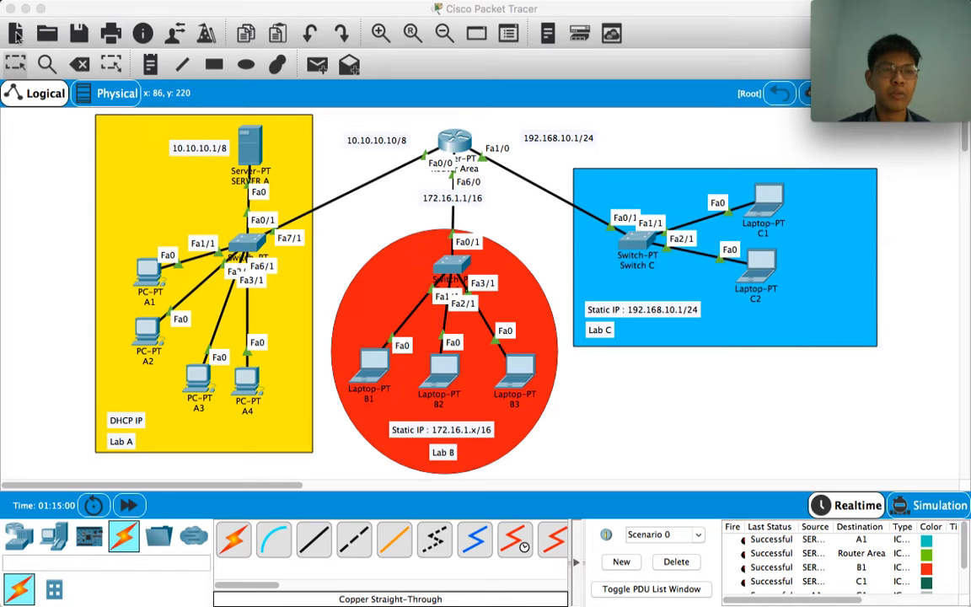
# - Save the existing three-lab network as HASIL 1 in the saves folder and start a new blank network
pyautogui.click(15, 32)
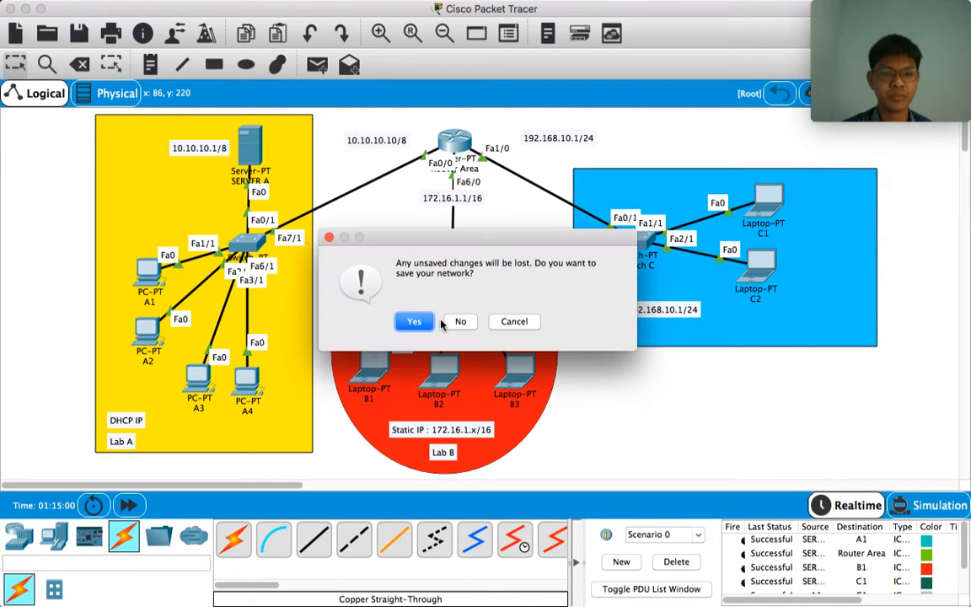
pyautogui.click(423, 322)
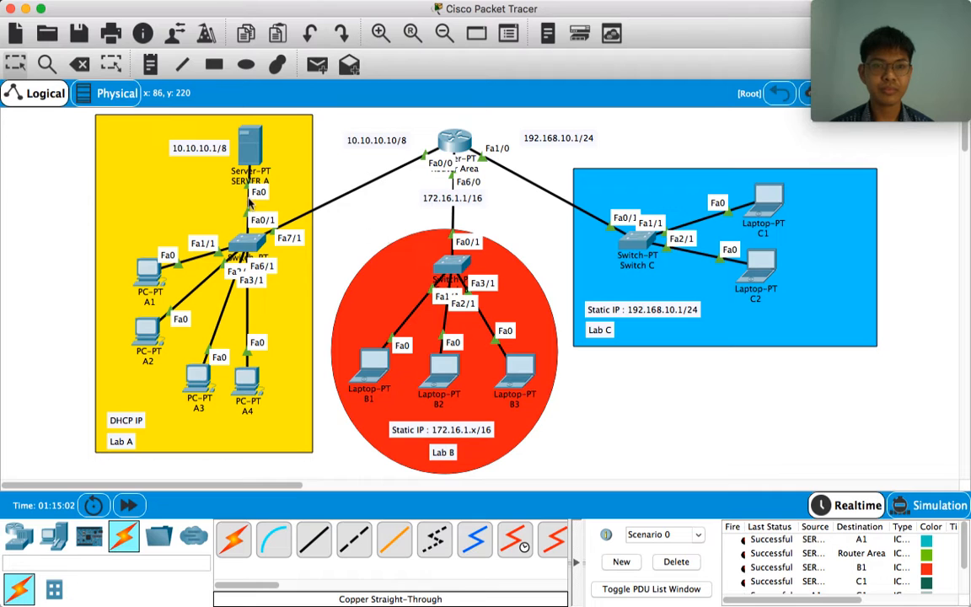
pyautogui.click(254, 230)
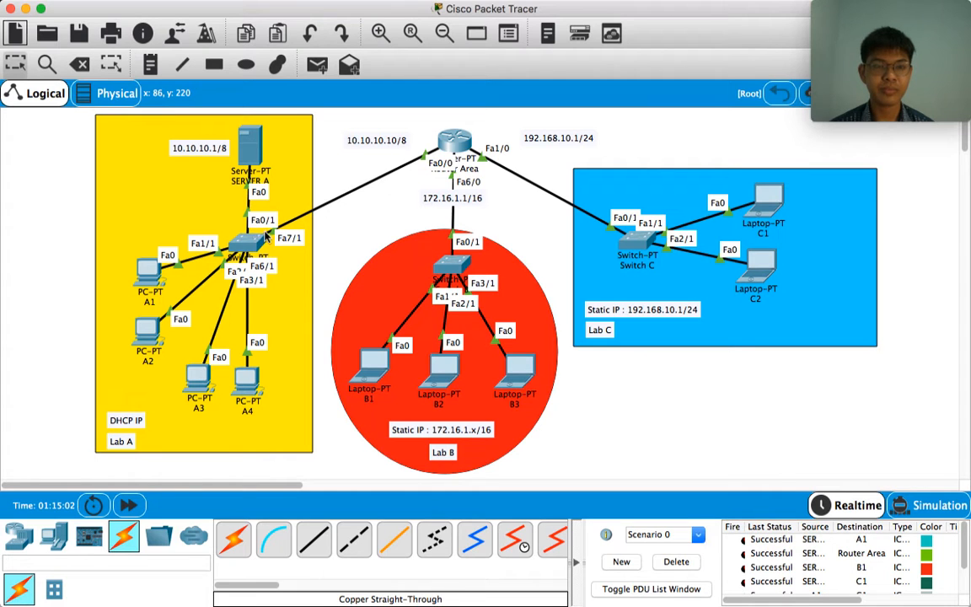
pyautogui.press('super+s')
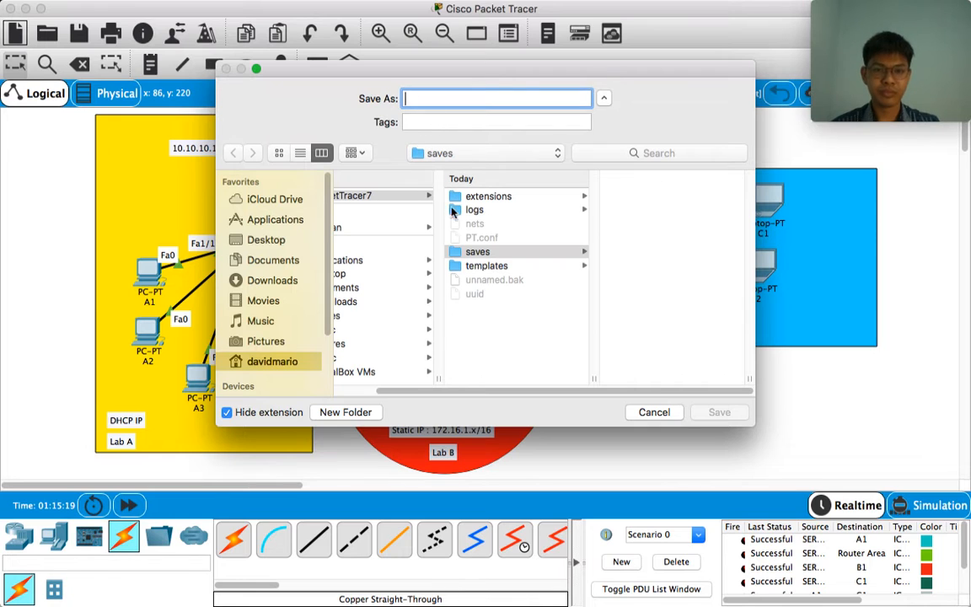
pyautogui.write('H')
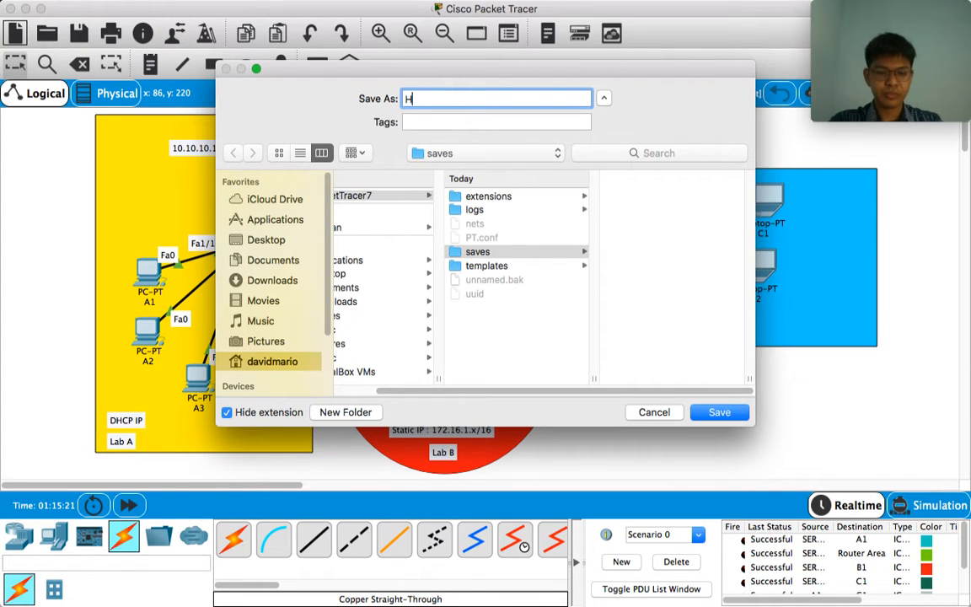
pyautogui.write('ASIL 1')
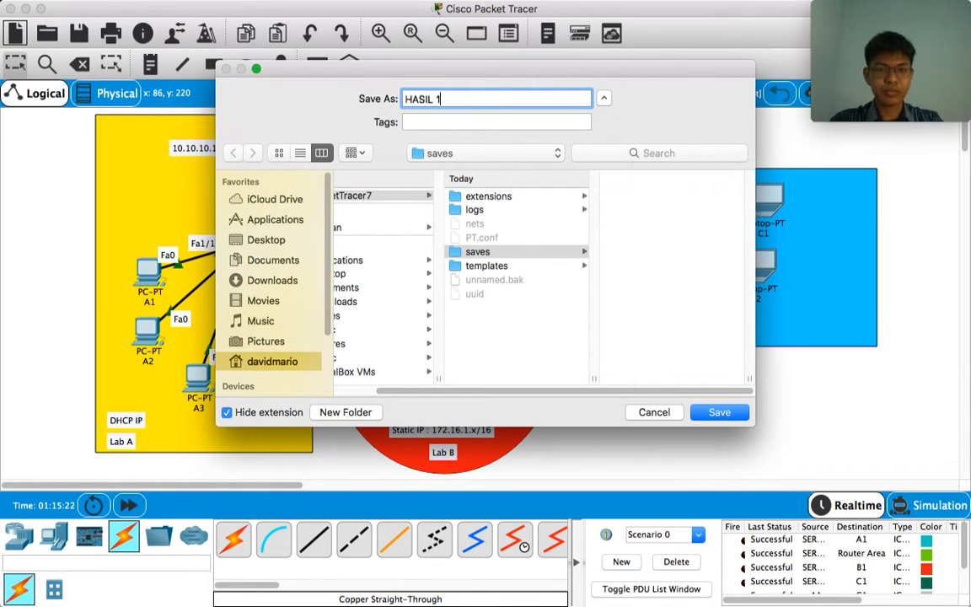
pyautogui.click(725, 412)
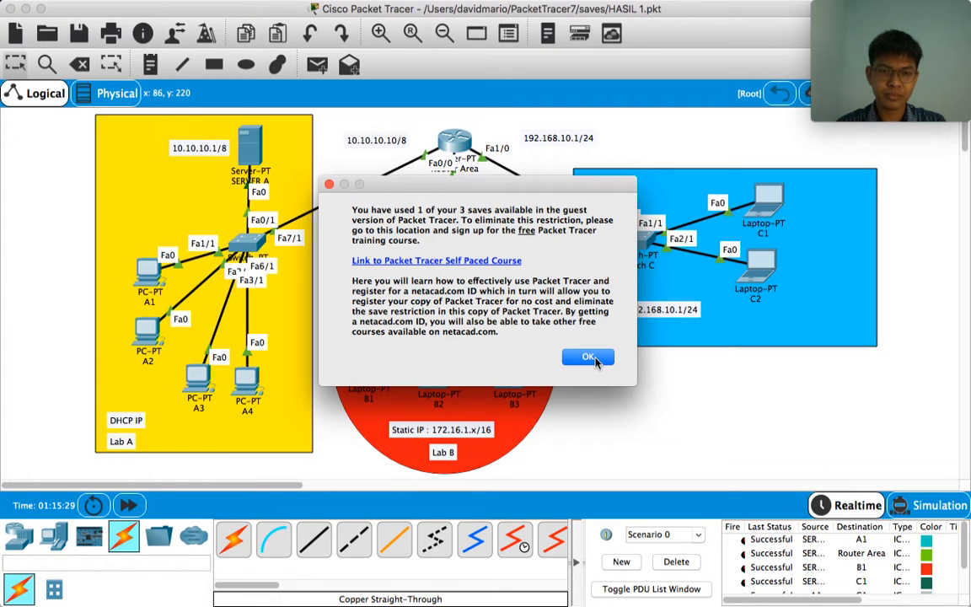
pyautogui.click(589, 357)
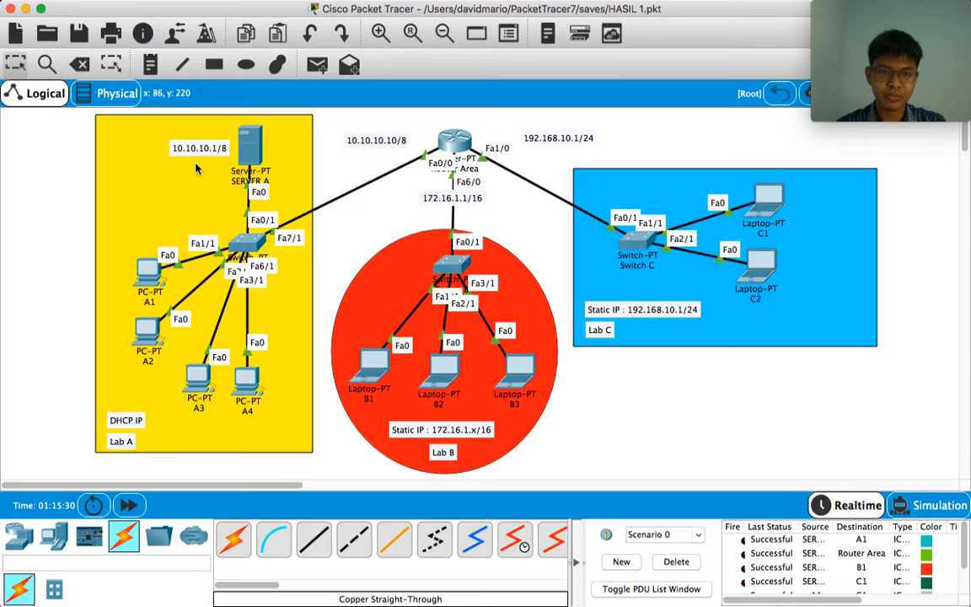
pyautogui.click(15, 33)
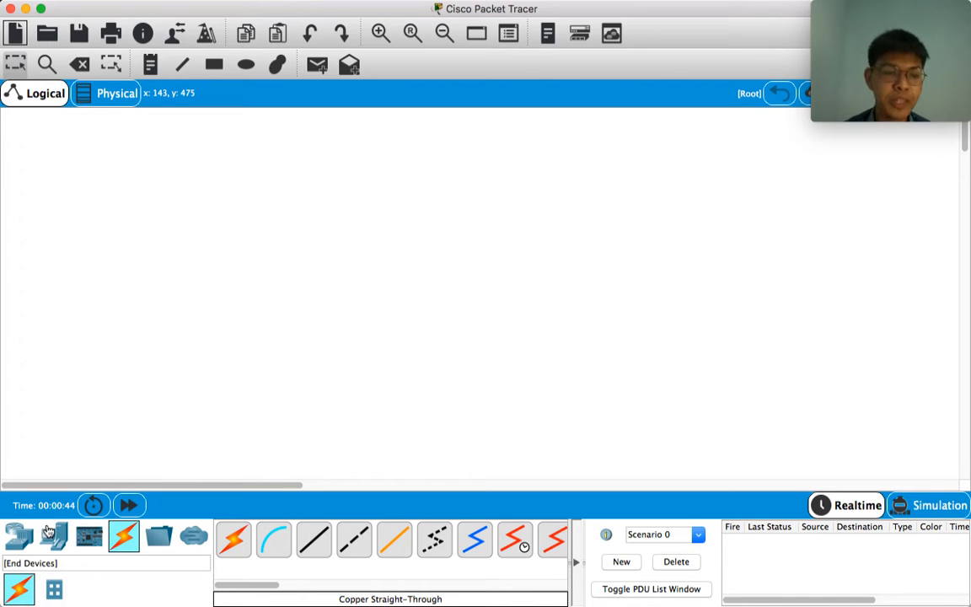
# - Examine the available network devices, end devices, components, connection types, miscellaneous devices and multiuser connection
pyautogui.moveTo(4, 524)
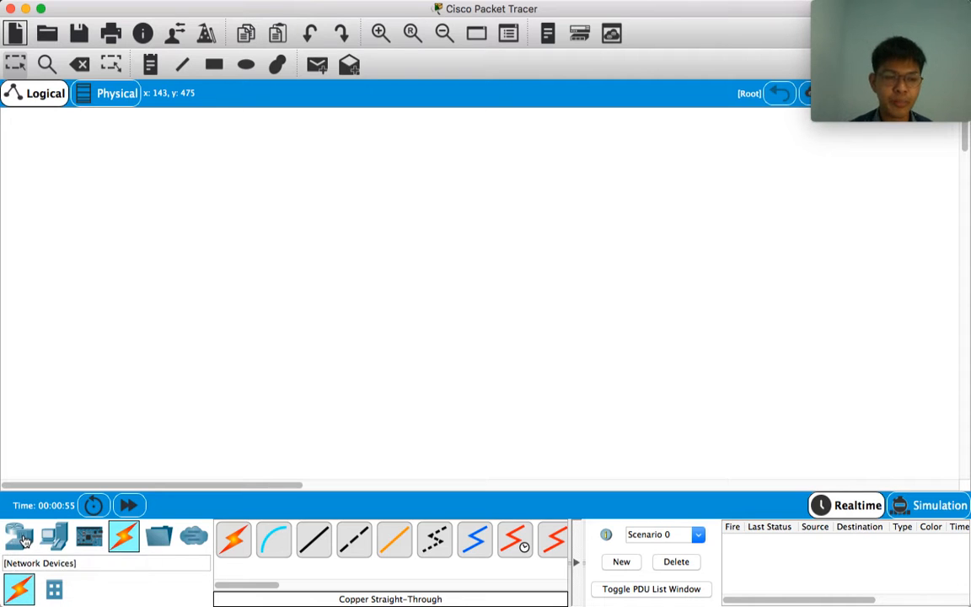
pyautogui.click(22, 540)
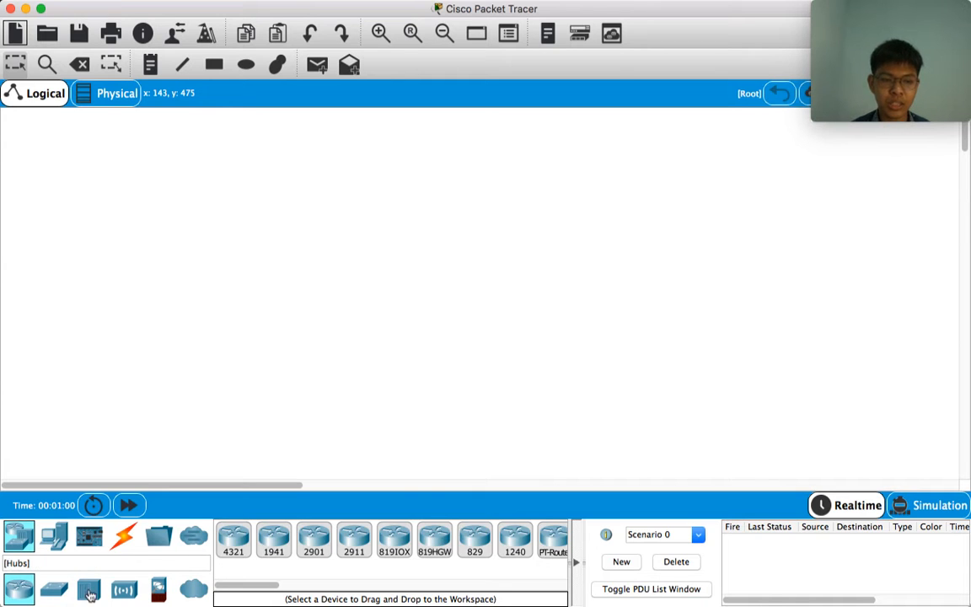
pyautogui.click(54, 538)
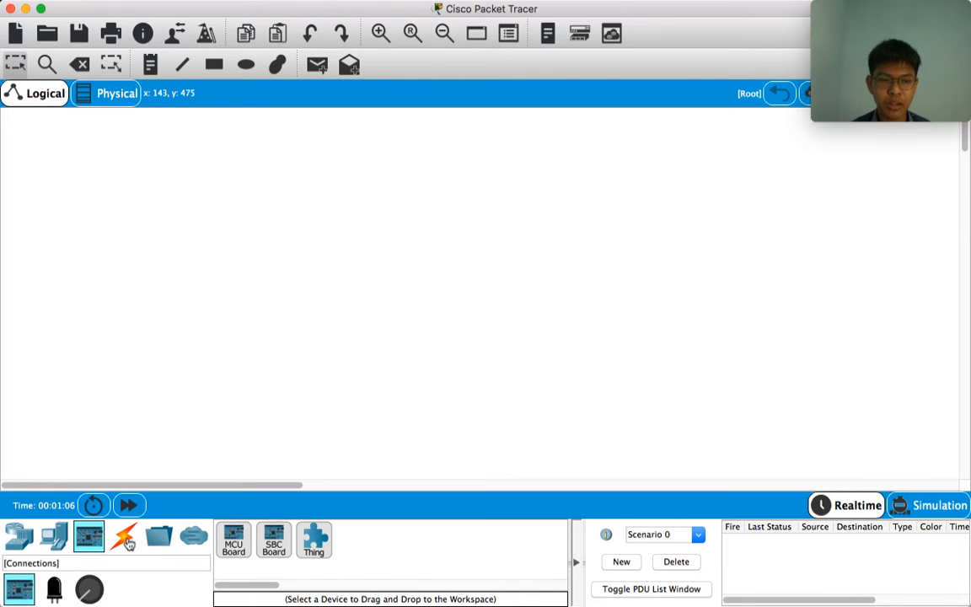
pyautogui.click(126, 542)
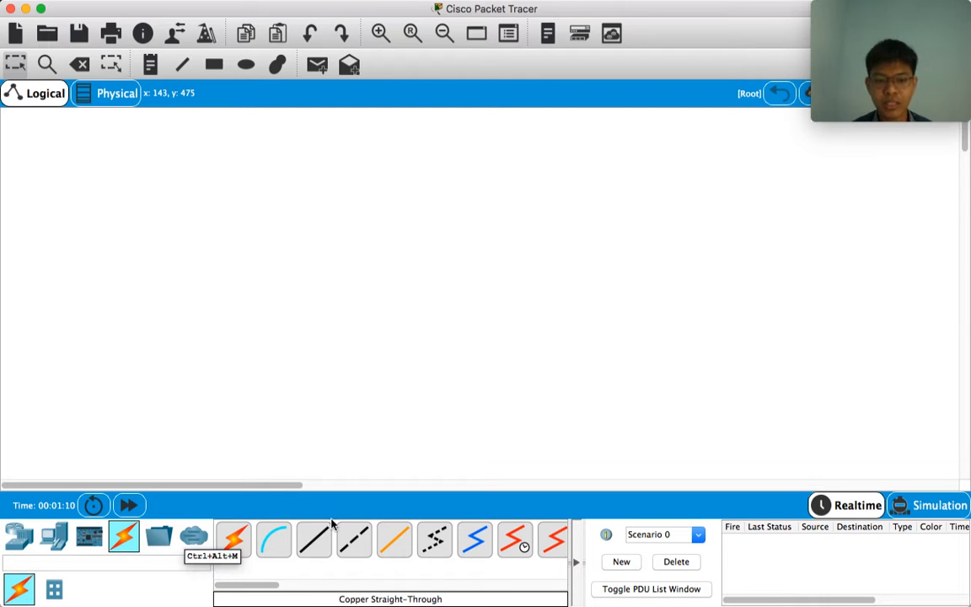
pyautogui.click(577, 553)
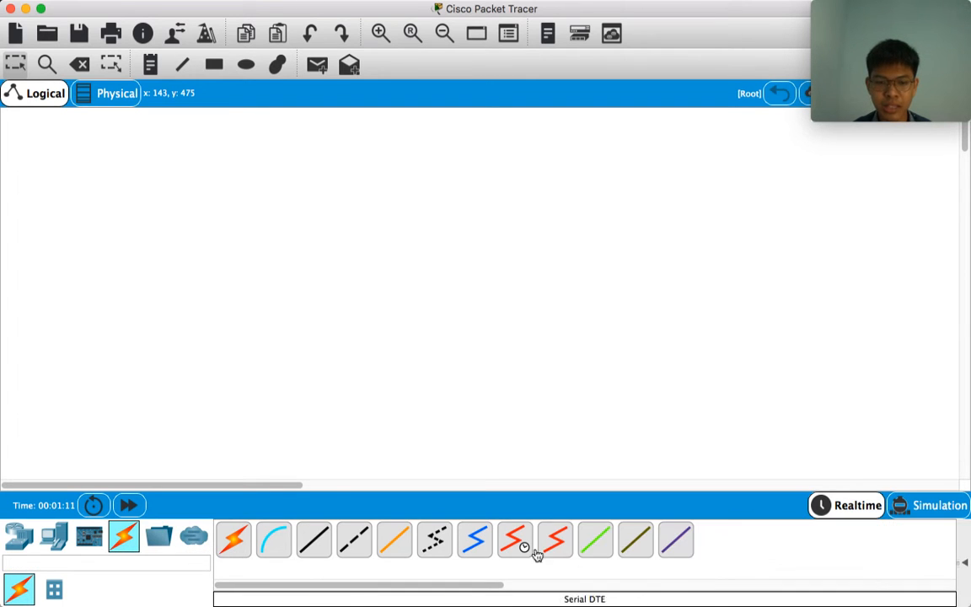
pyautogui.click(158, 536)
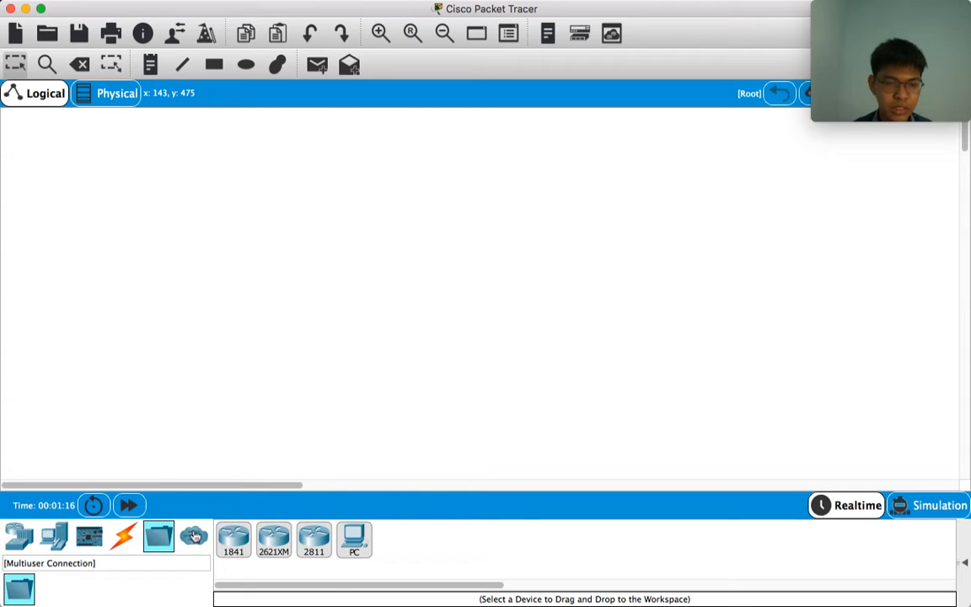
pyautogui.click(193, 537)
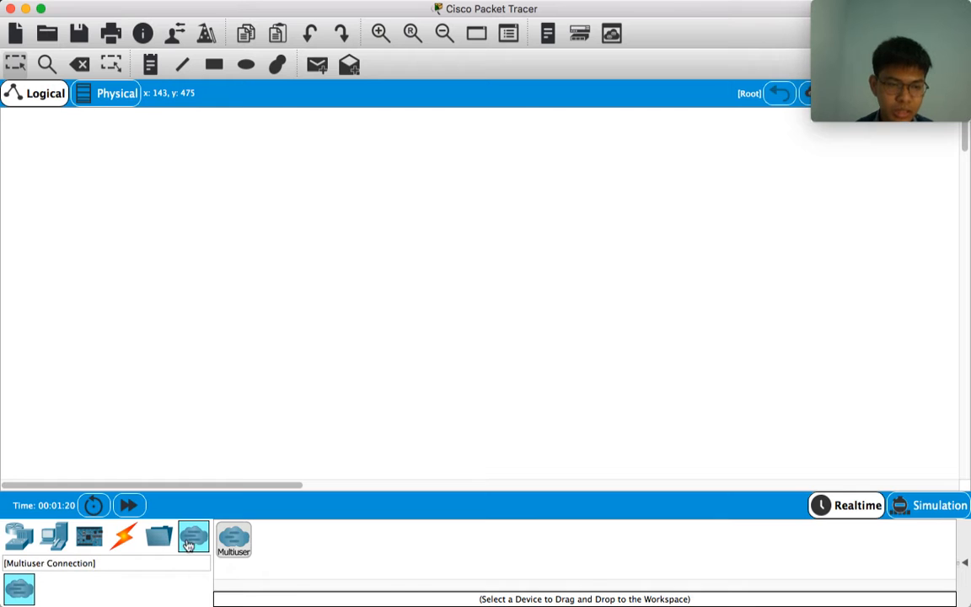
# - Place a generic PT-Router in the upper middle of the workspace, rename it Router Area and shift it slightly right
pyautogui.click(19, 539)
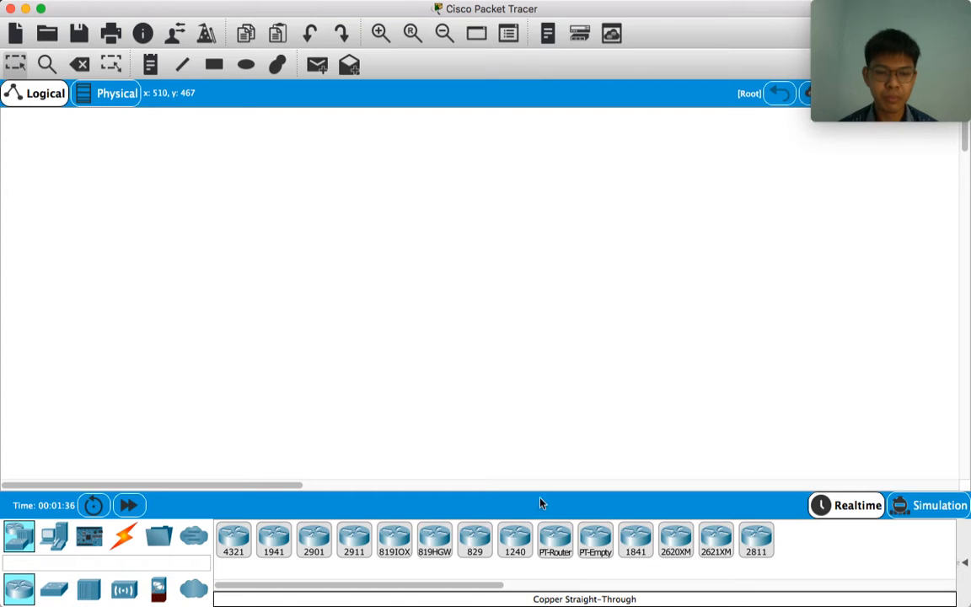
pyautogui.click(552, 544)
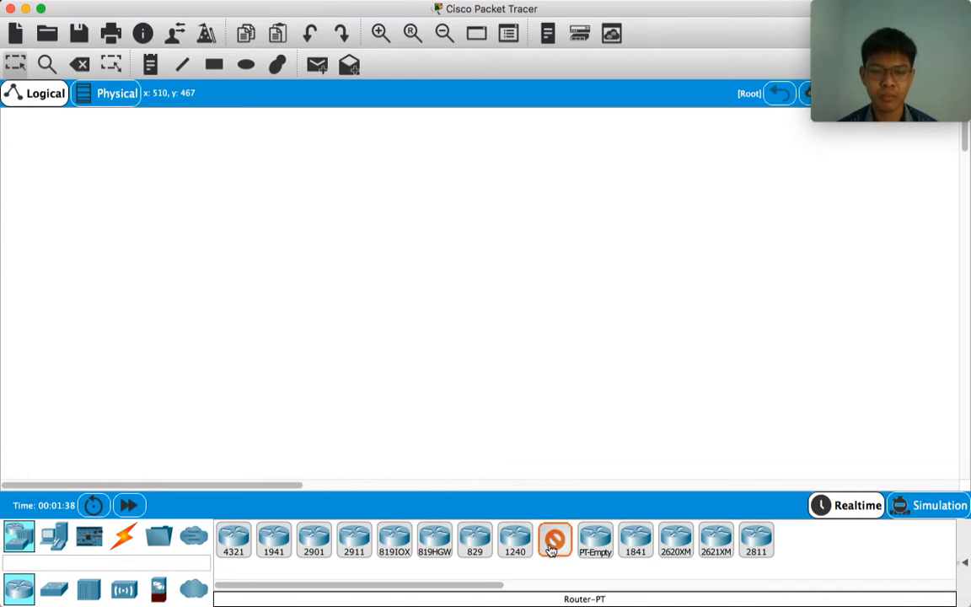
pyautogui.click(431, 162)
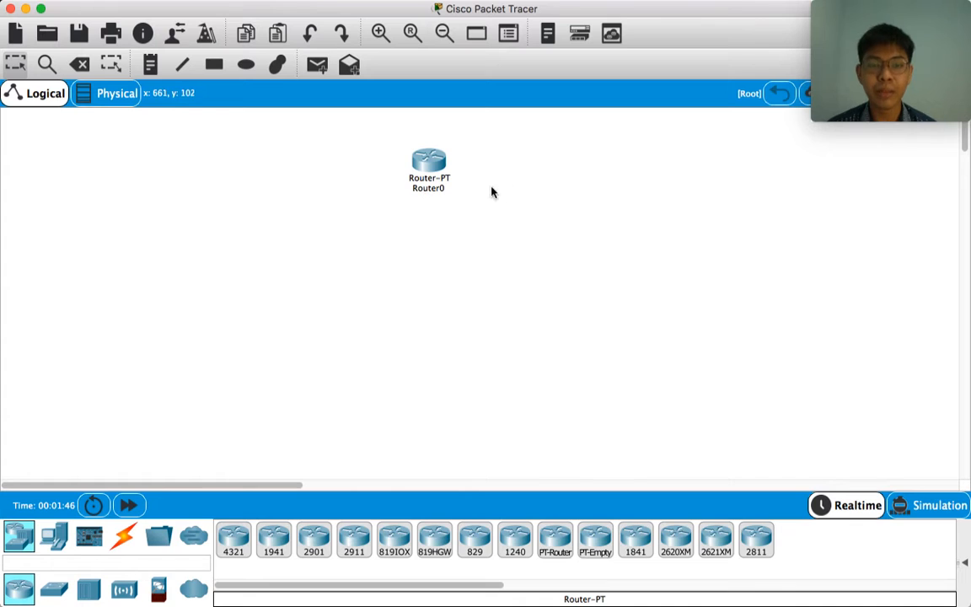
pyautogui.click(434, 189)
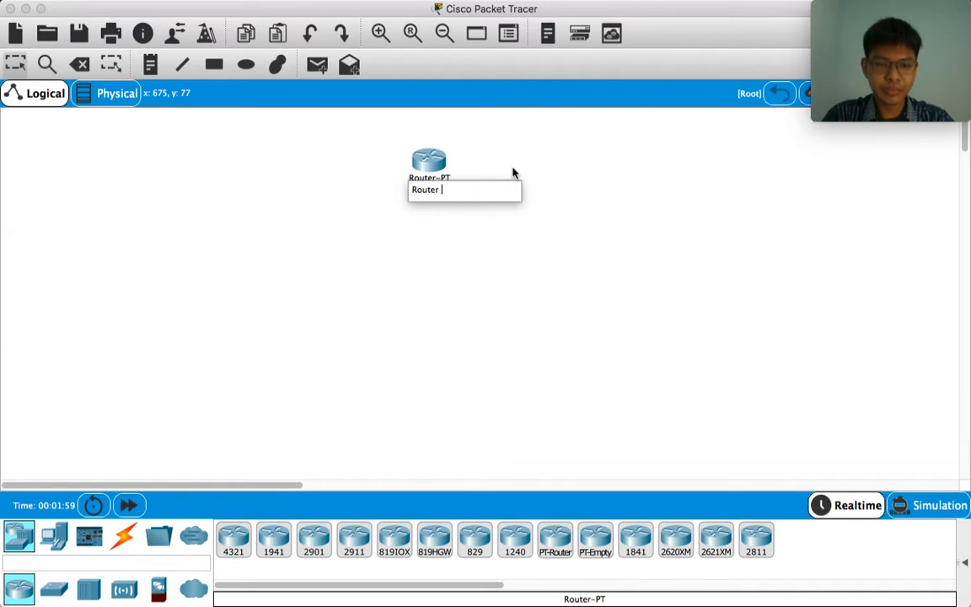
pyautogui.click(542, 203)
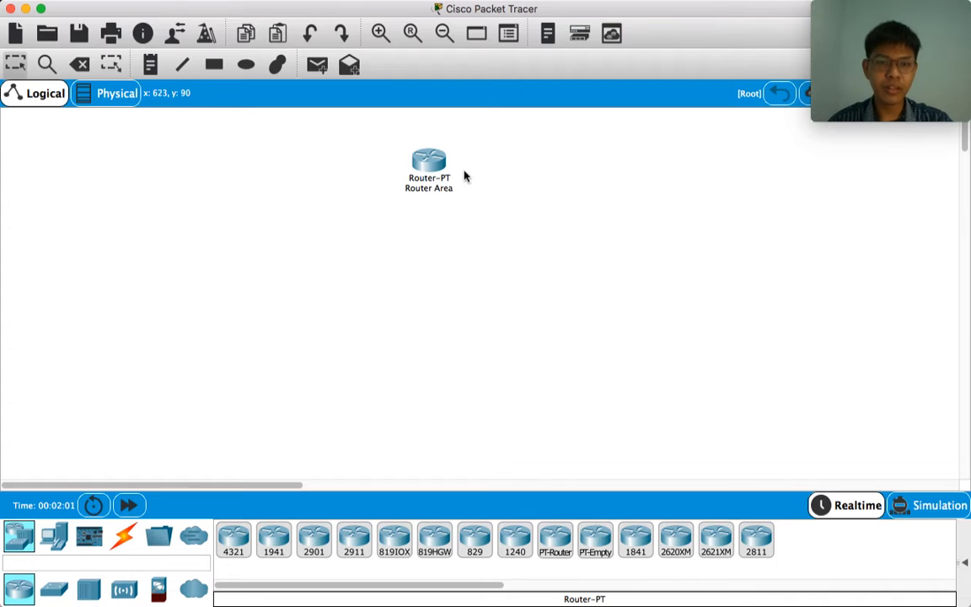
pyautogui.moveTo(436, 161); pyautogui.dragTo(463, 160)
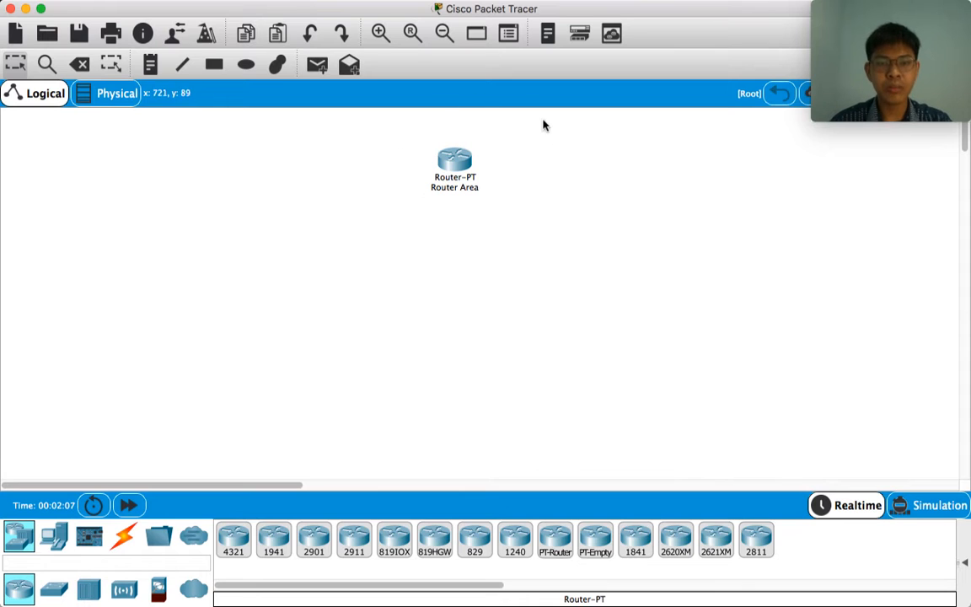
# - Place two generic PT-Switch devices, one on each side of Router Area and slightly below it
pyautogui.click(56, 592)
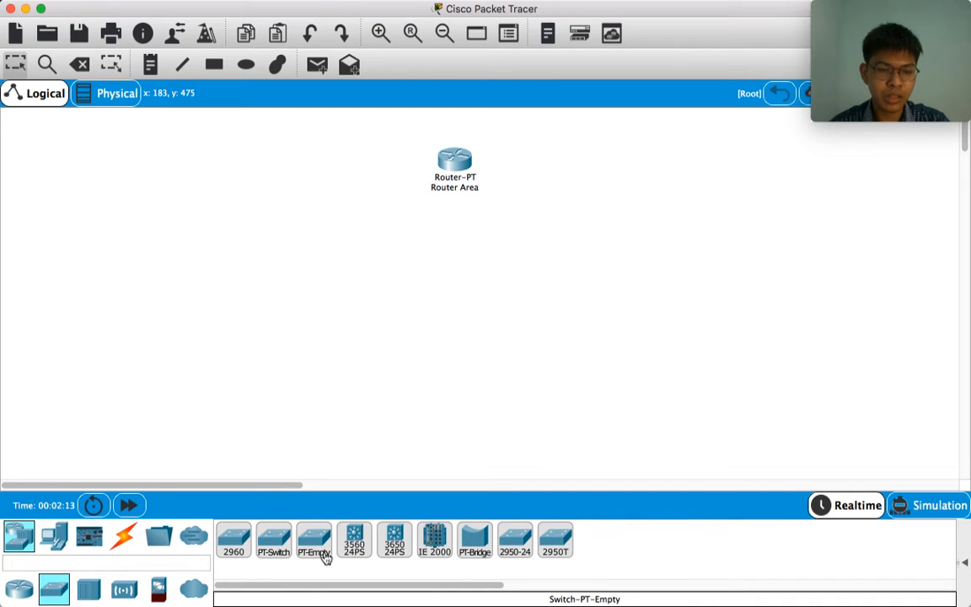
pyautogui.click(282, 560)
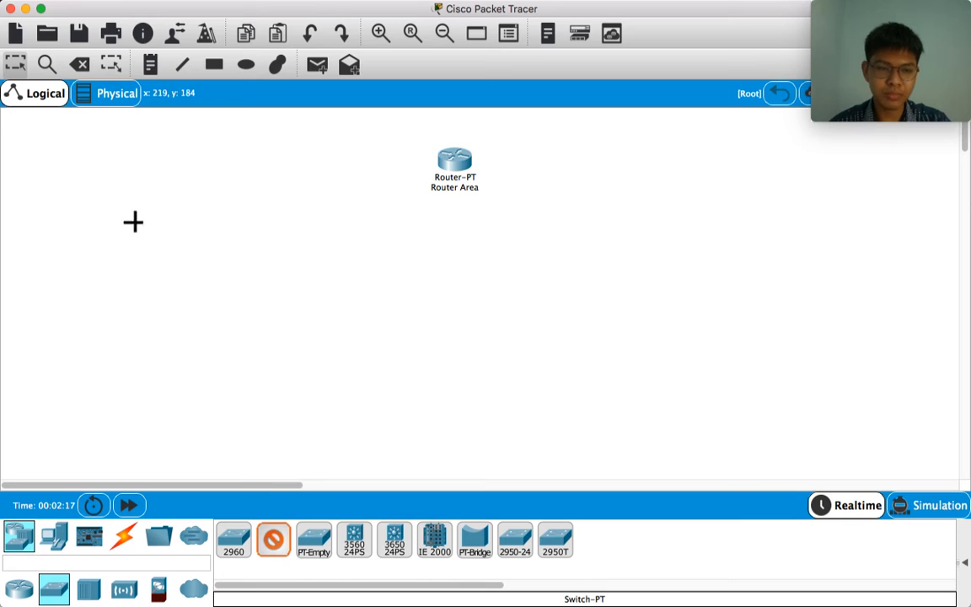
pyautogui.click(187, 203)
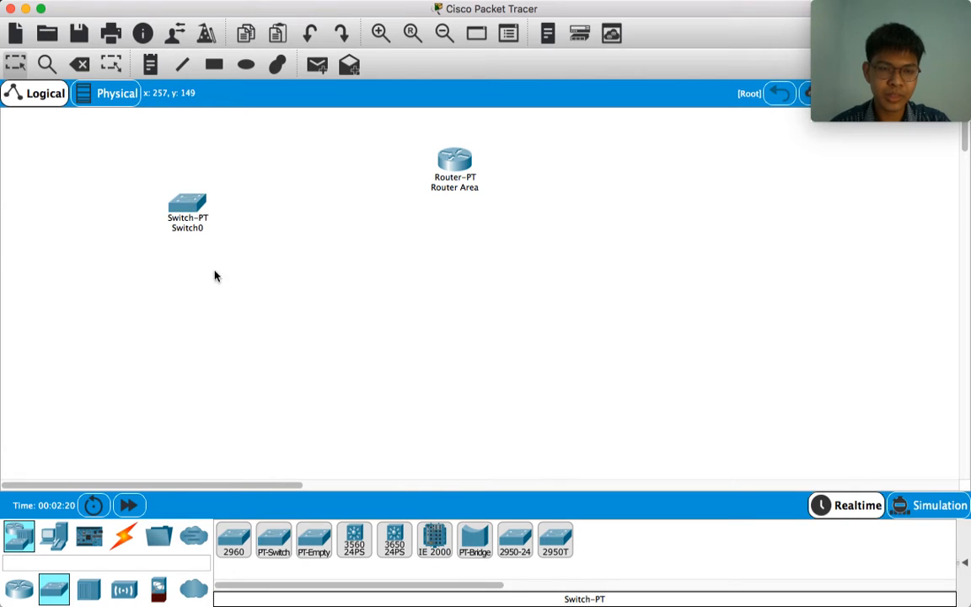
pyautogui.click(273, 560)
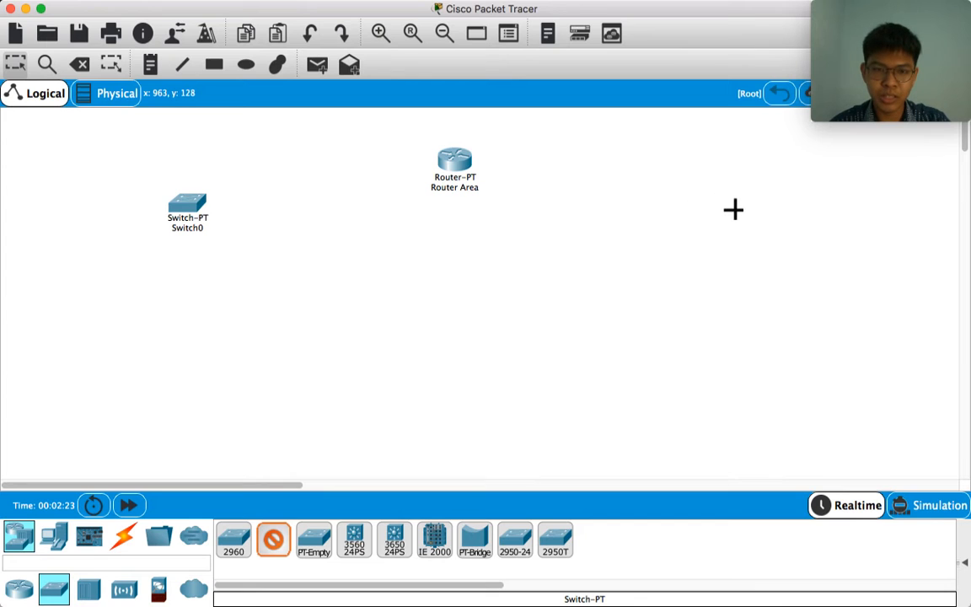
pyautogui.click(729, 205)
pyautogui.moveTo(740, 209); pyautogui.dragTo(734, 200)
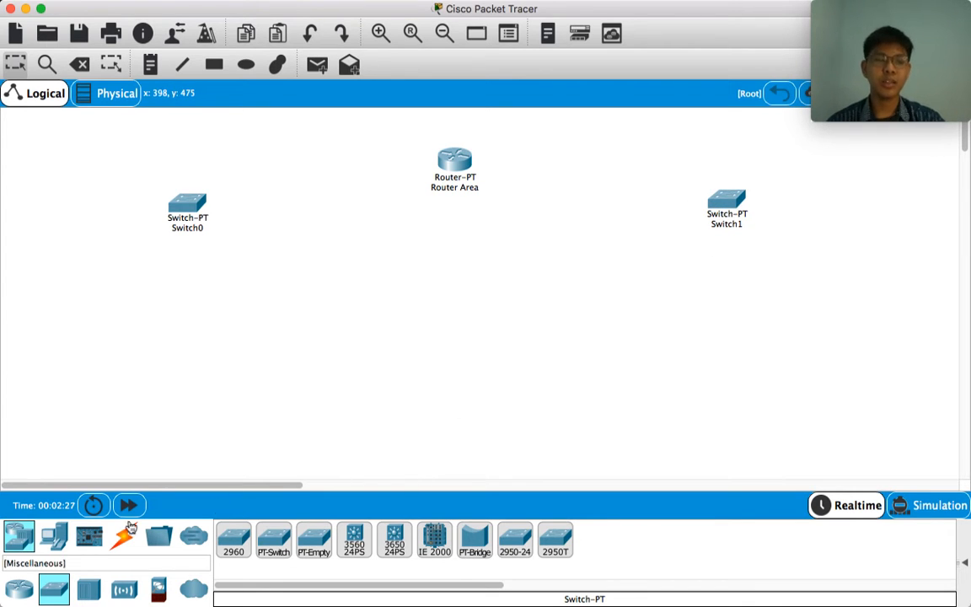
# - Place a server between the left switch and Router Area
pyautogui.click(54, 536)
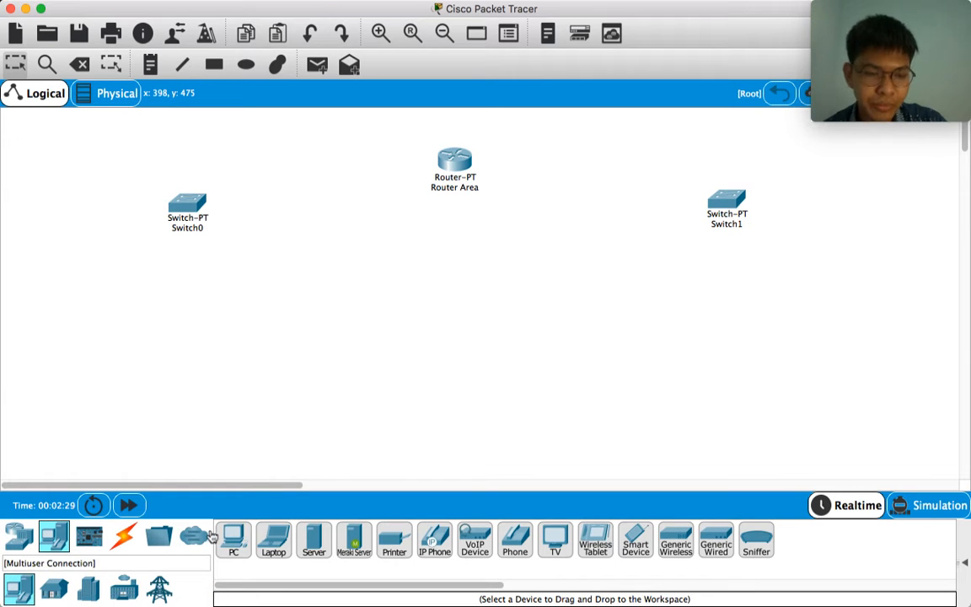
pyautogui.click(313, 539)
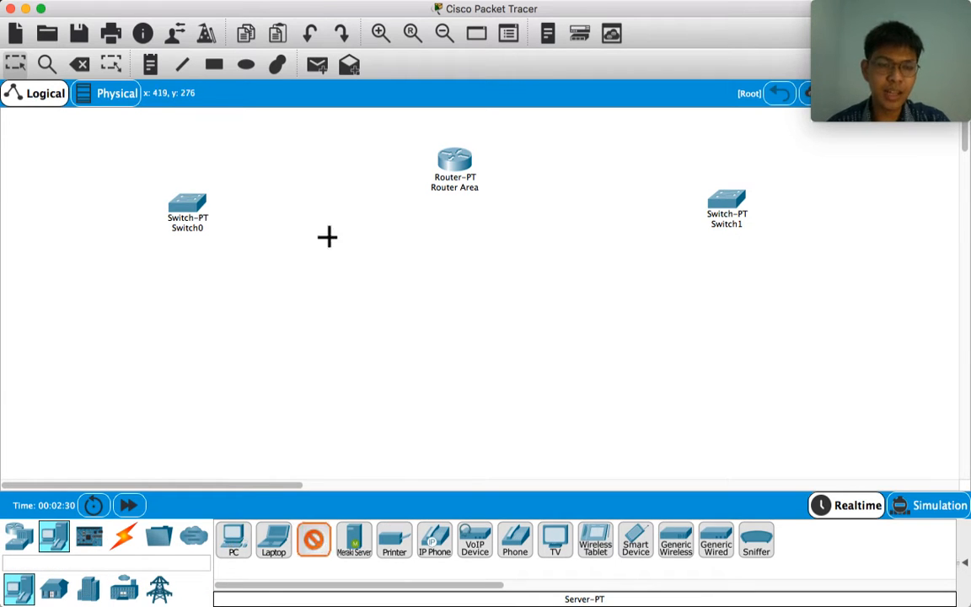
pyautogui.click(303, 199)
# - Place three PCs in a column at the far left and move Switch0 beside the middle PC
pyautogui.click(234, 539)
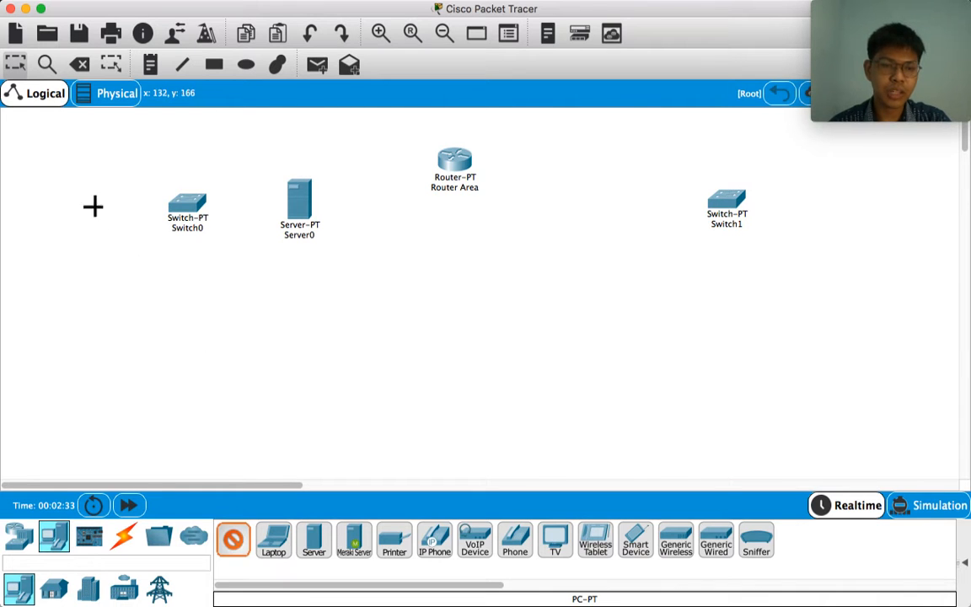
pyautogui.click(80, 203)
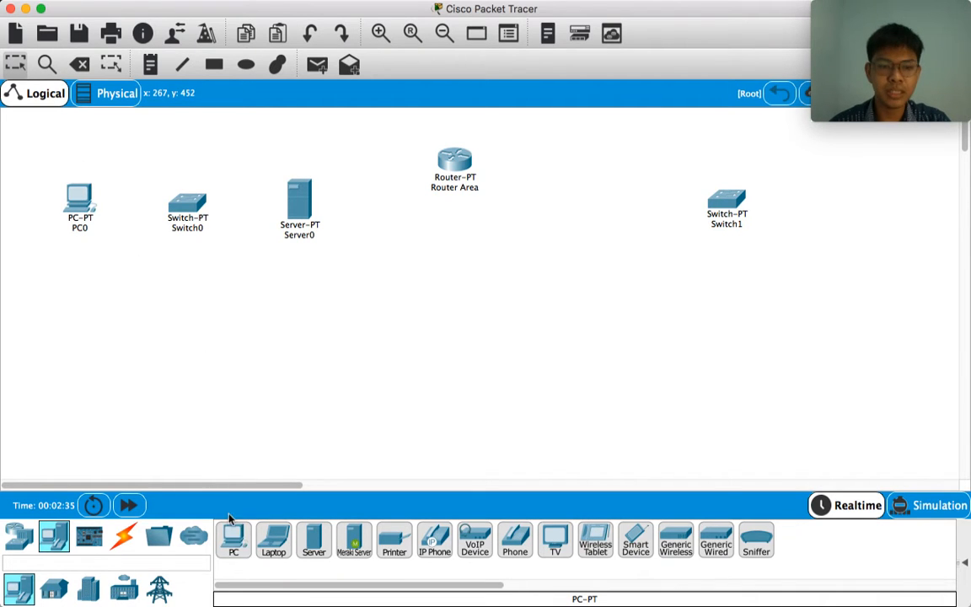
pyautogui.click(242, 556)
pyautogui.click(77, 275)
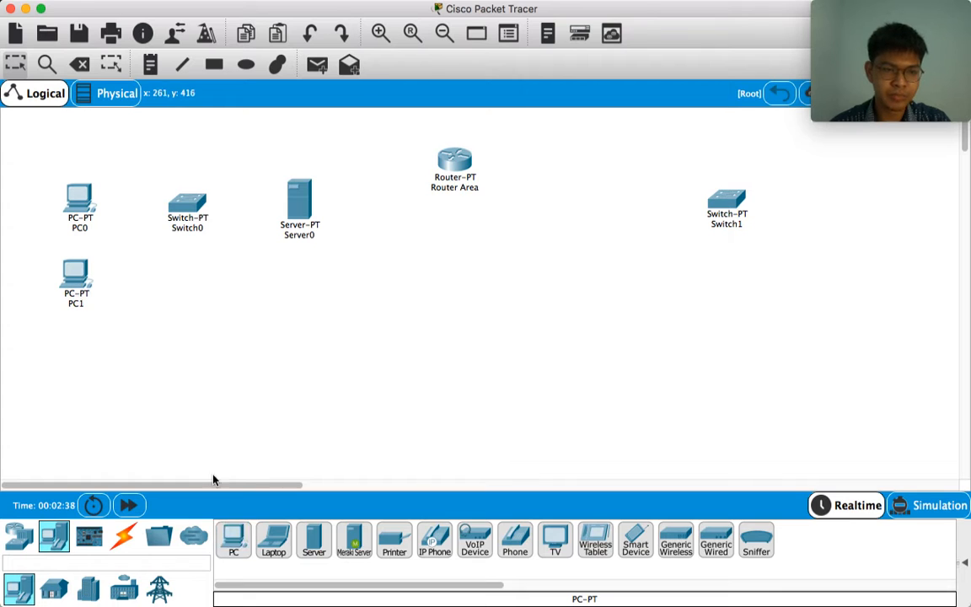
pyautogui.click(234, 541)
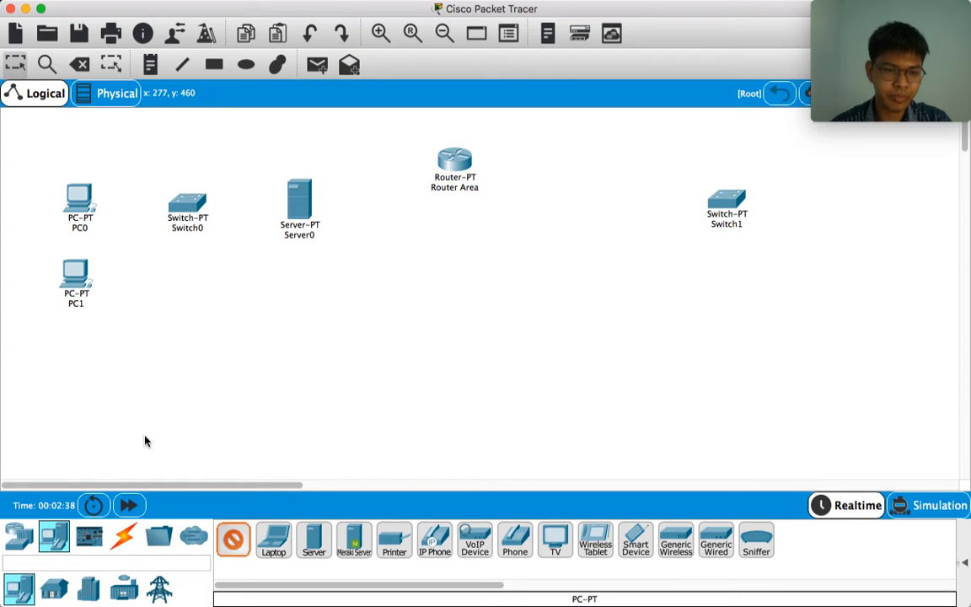
pyautogui.click(71, 360)
pyautogui.moveTo(74, 364); pyautogui.dragTo(82, 354)
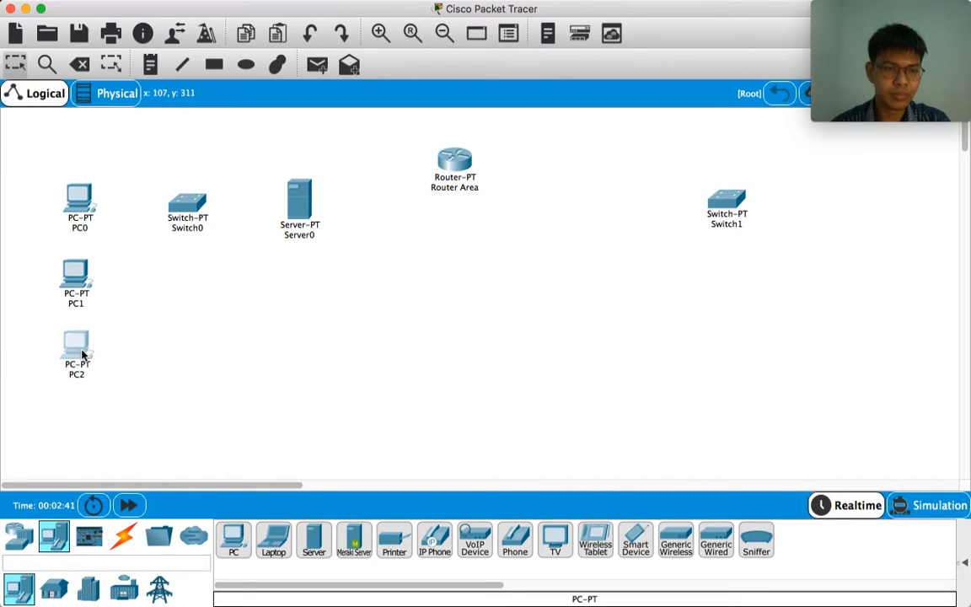
pyautogui.moveTo(167, 200); pyautogui.dragTo(142, 271)
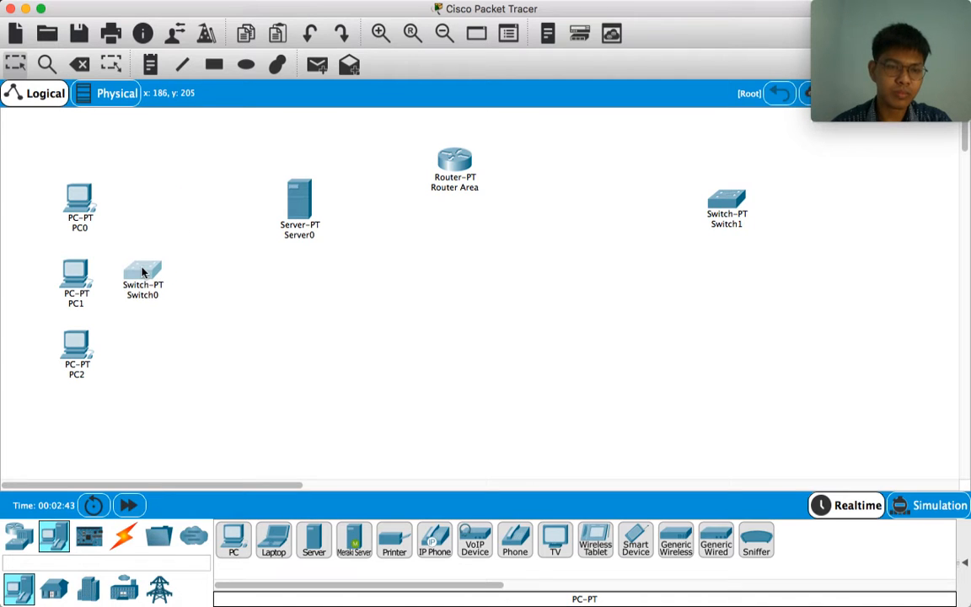
# - Arrange Server0 directly above Switch0 and PC0 directly below it, and shift Router Area and Switch1 slightly up and left
pyautogui.moveTo(292, 206); pyautogui.dragTo(150, 341)
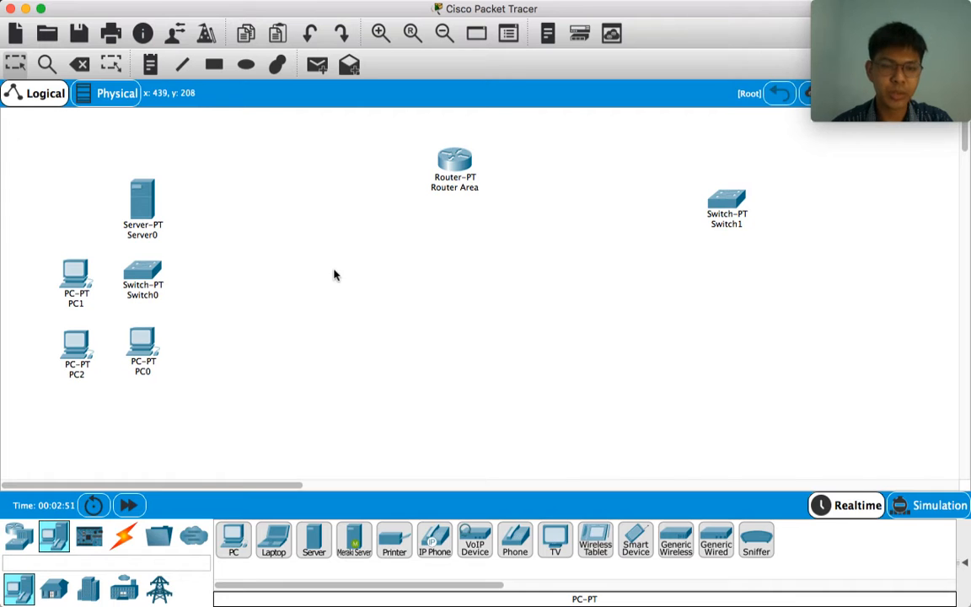
pyautogui.moveTo(449, 179); pyautogui.dragTo(438, 167)
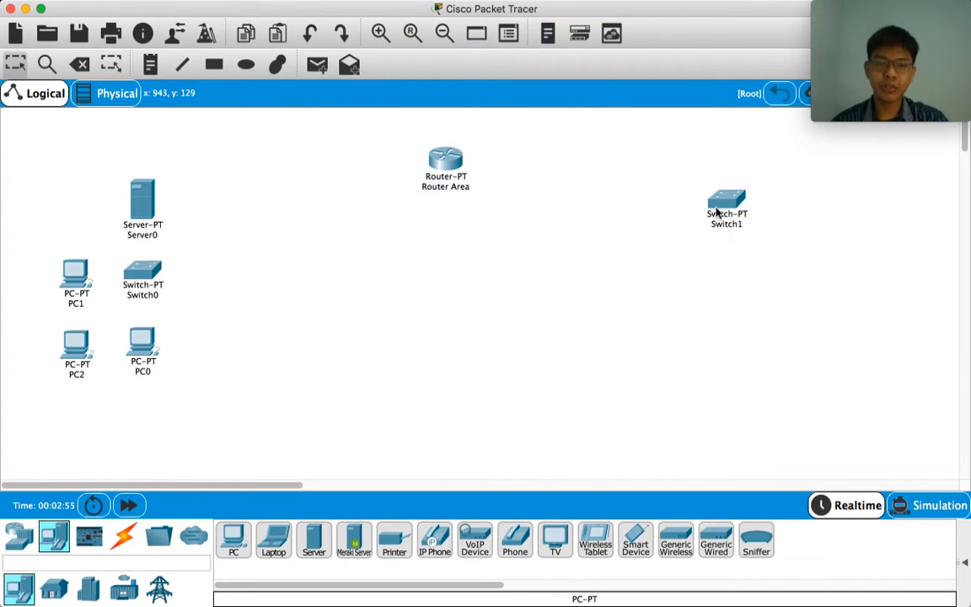
pyautogui.moveTo(716, 212); pyautogui.dragTo(709, 198)
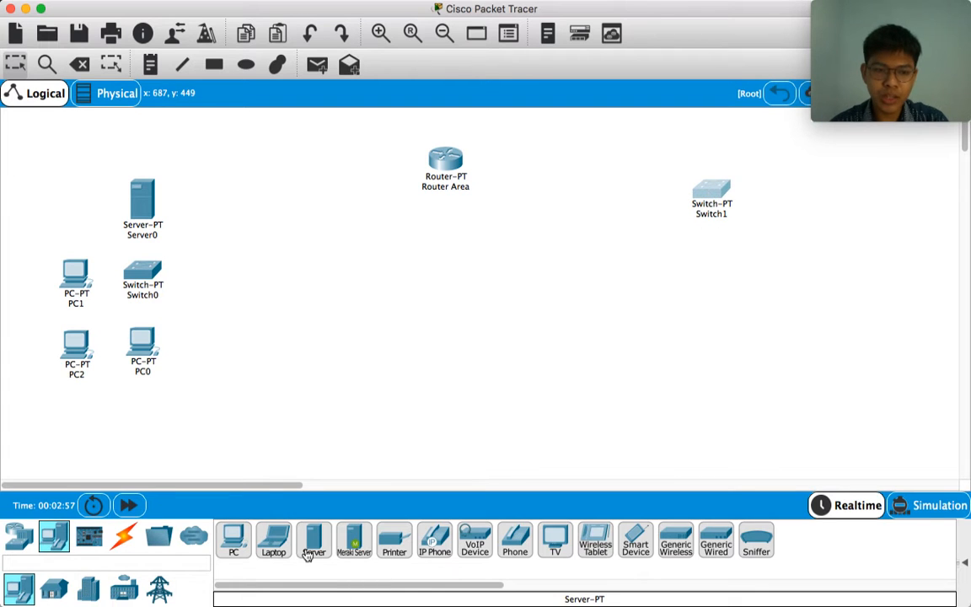
# - Place two laptops near Switch1, one to its right and one directly below it
pyautogui.click(272, 539)
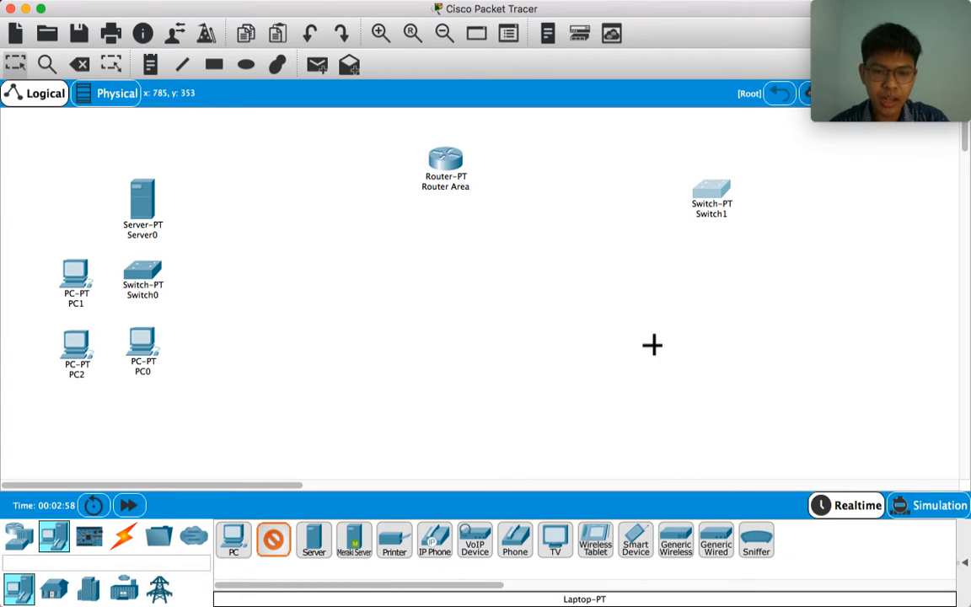
pyautogui.click(823, 197)
pyautogui.moveTo(823, 197)
pyautogui.mouseDown()
pyautogui.moveTo(815, 192)
pyautogui.moveTo(812, 206)
pyautogui.mouseUp()
pyautogui.click(273, 539)
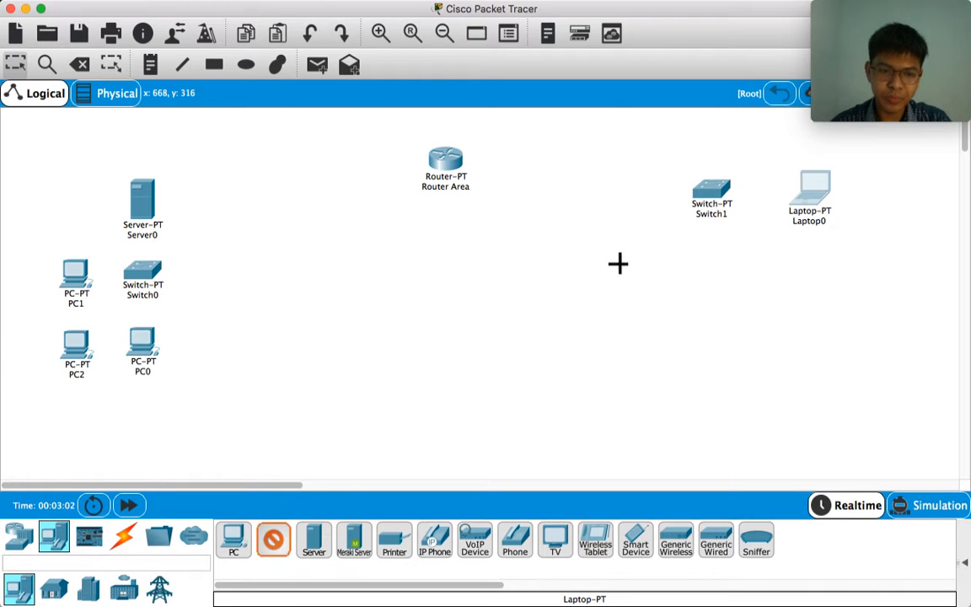
pyautogui.click(710, 259)
pyautogui.moveTo(815, 193); pyautogui.dragTo(806, 188)
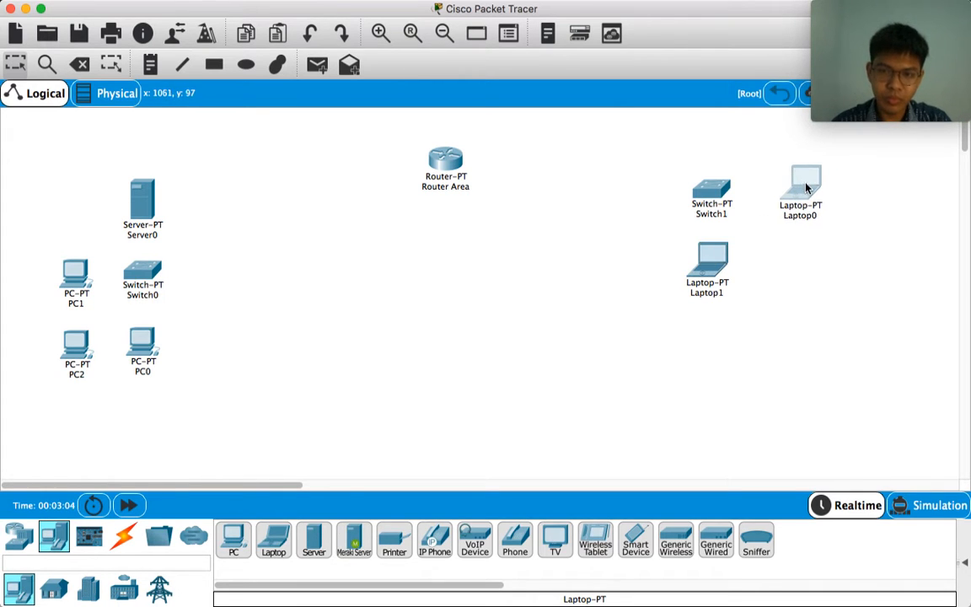
pyautogui.click(234, 539)
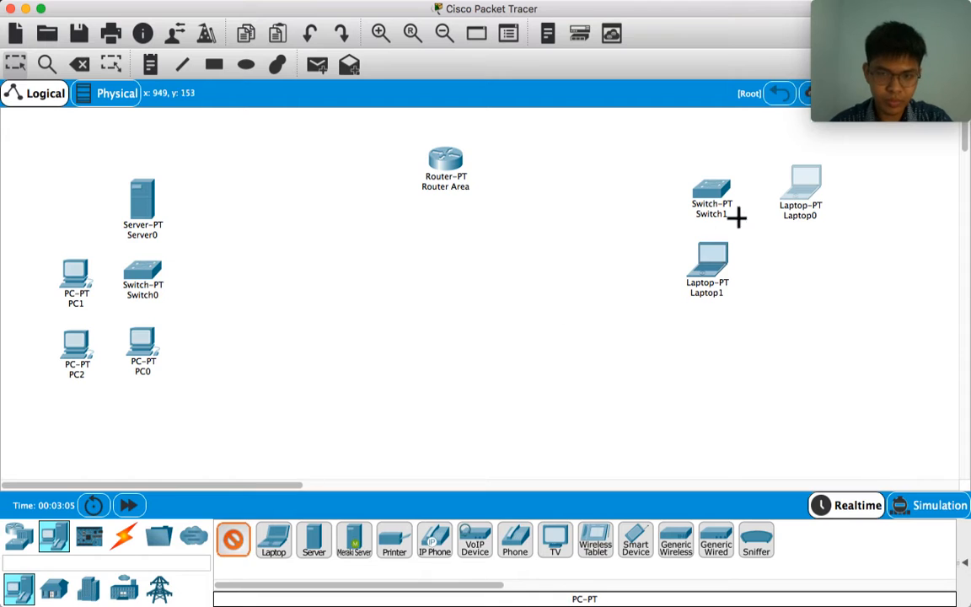
pyautogui.click(783, 262)
pyautogui.moveTo(782, 262); pyautogui.dragTo(803, 264)
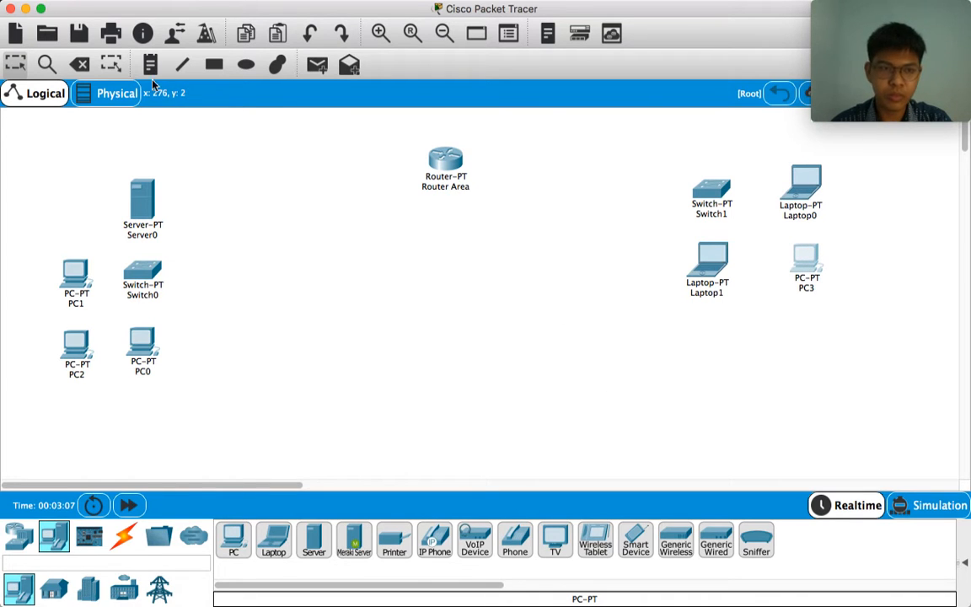
pyautogui.click(73, 64)
pyautogui.click(442, 322)
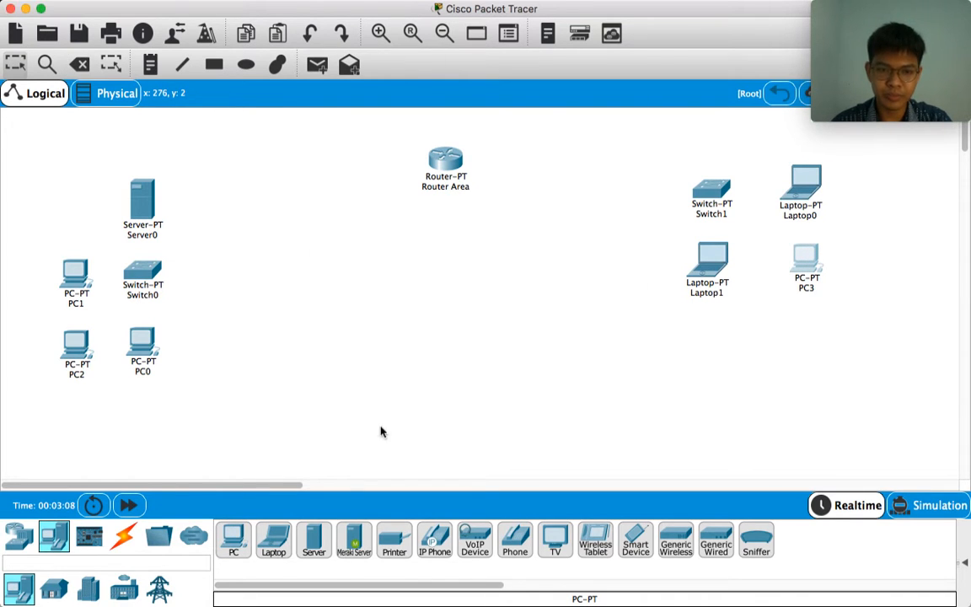
# - Place a third laptop below Laptop0, level with Laptop1
pyautogui.click(273, 539)
pyautogui.click(790, 266)
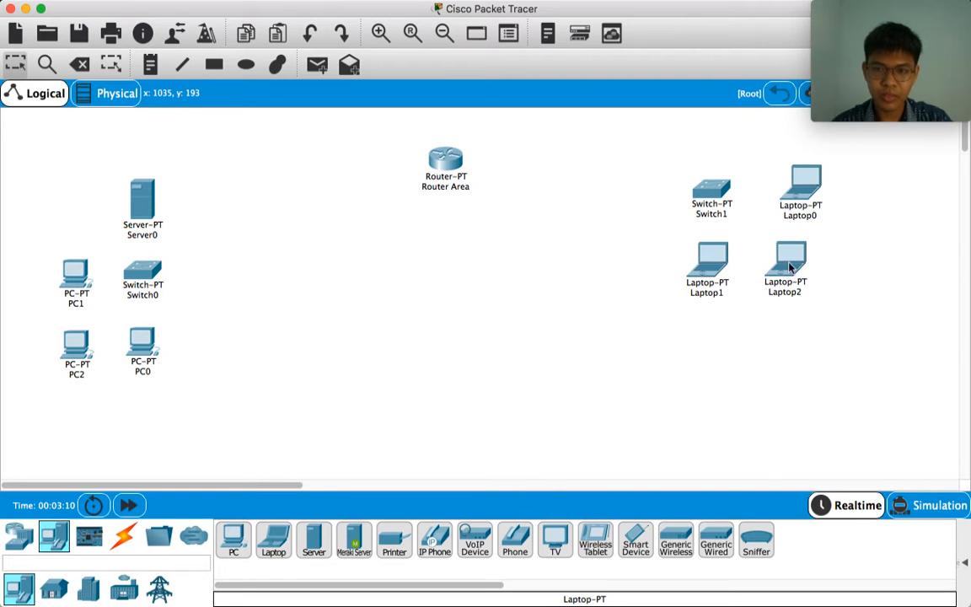
pyautogui.moveTo(790, 268); pyautogui.dragTo(804, 272)
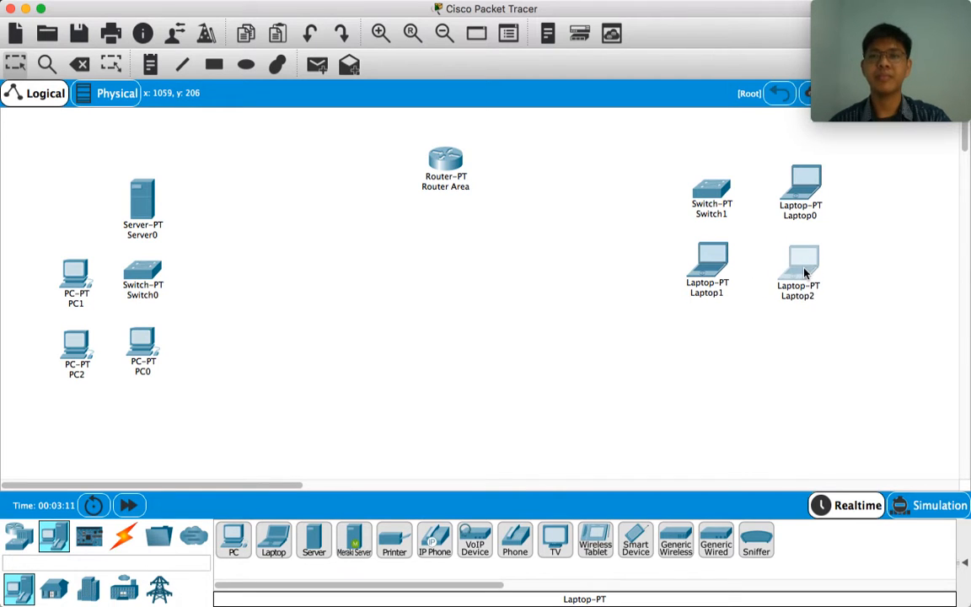
pyautogui.click(717, 334)
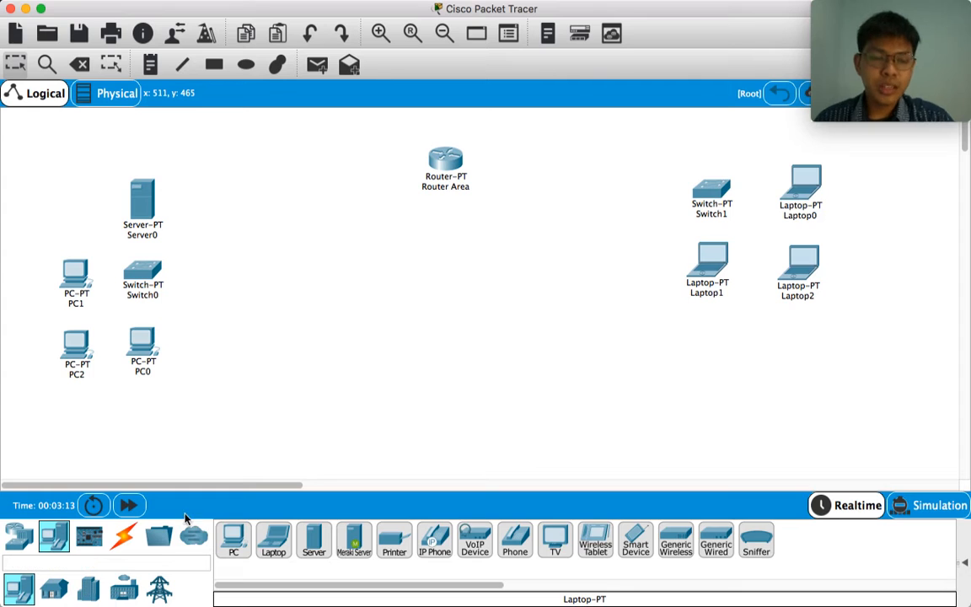
# - Connect Server0's FastEthernet0 to Switch0's FastEthernet0/1 with a Copper Straight-Through cable
pyautogui.click(131, 536)
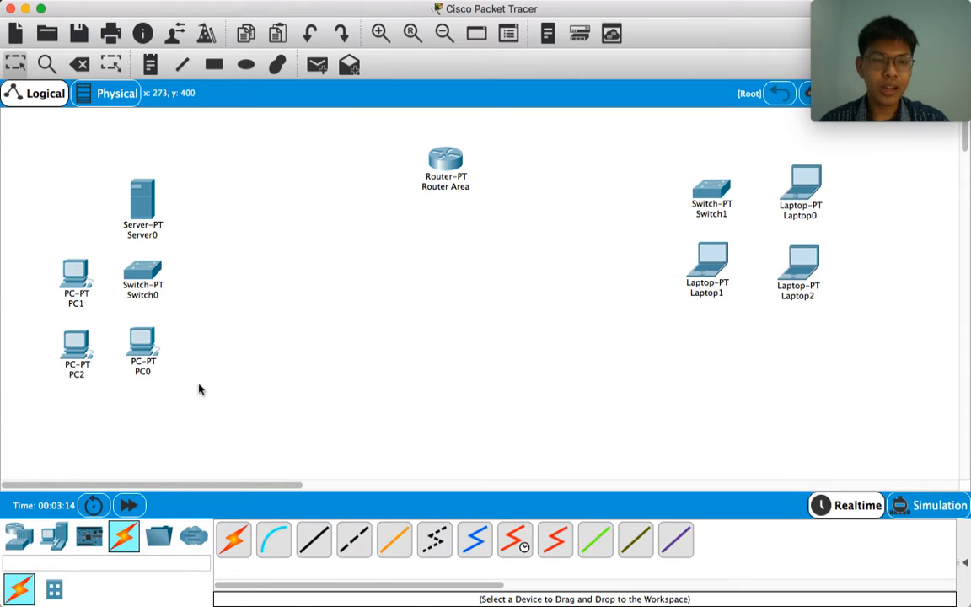
pyautogui.click(313, 540)
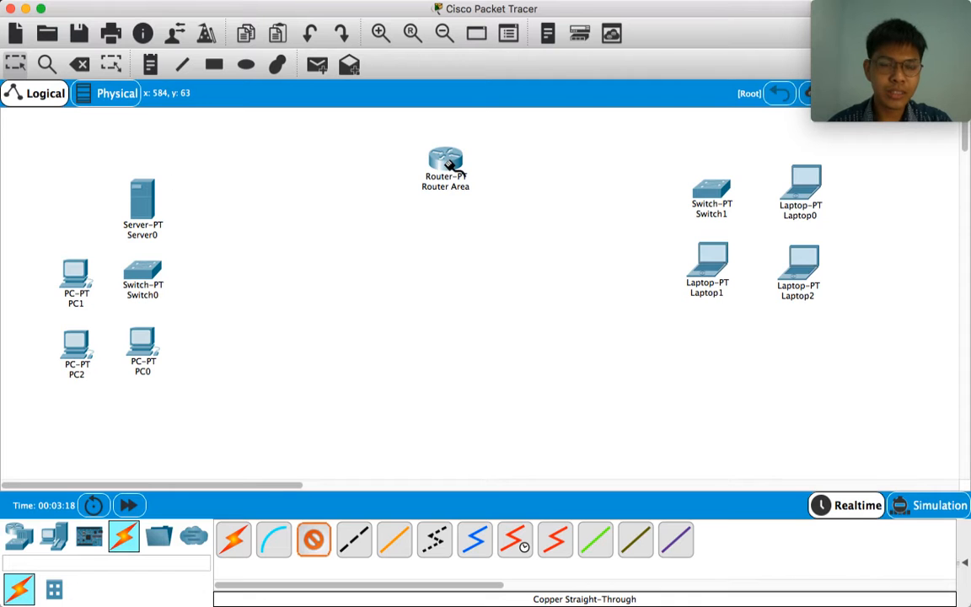
pyautogui.moveTo(456, 164)
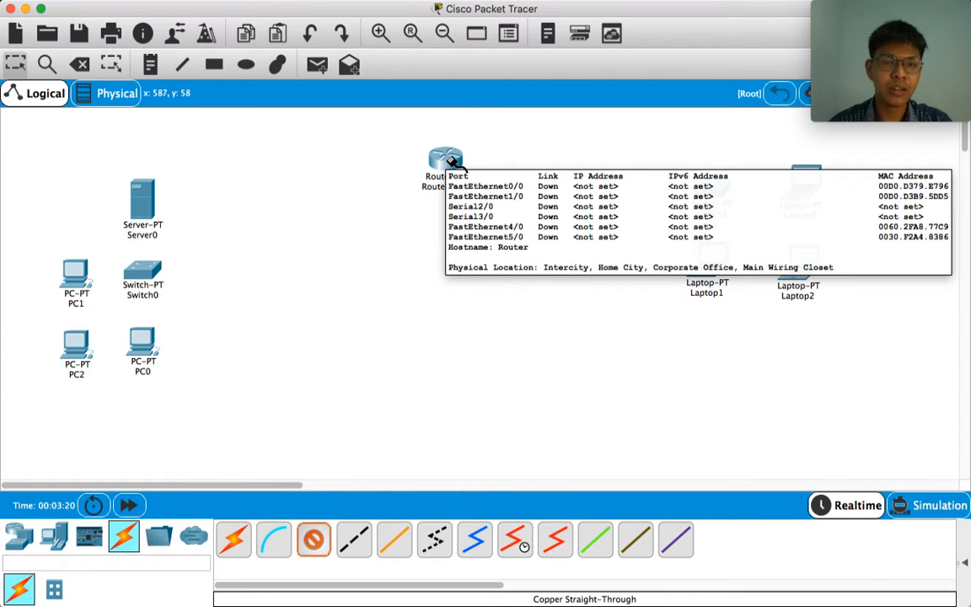
pyautogui.click(140, 196)
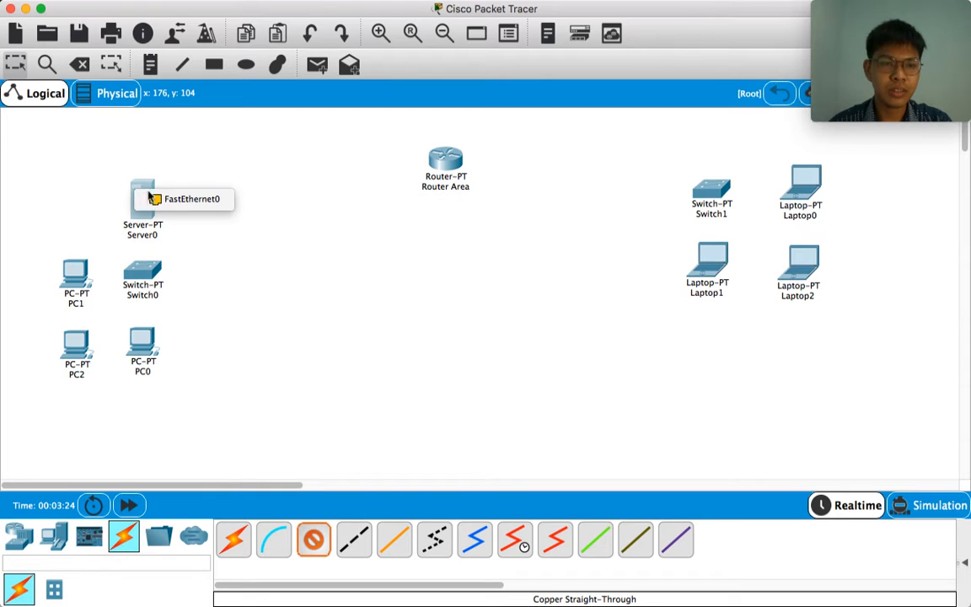
pyautogui.click(168, 197)
pyautogui.click(140, 268)
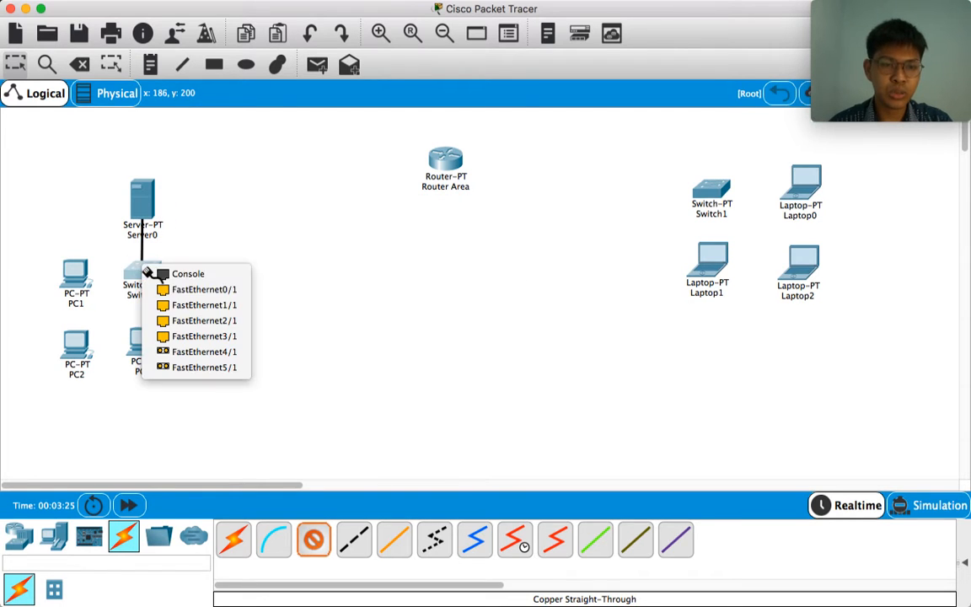
pyautogui.click(202, 289)
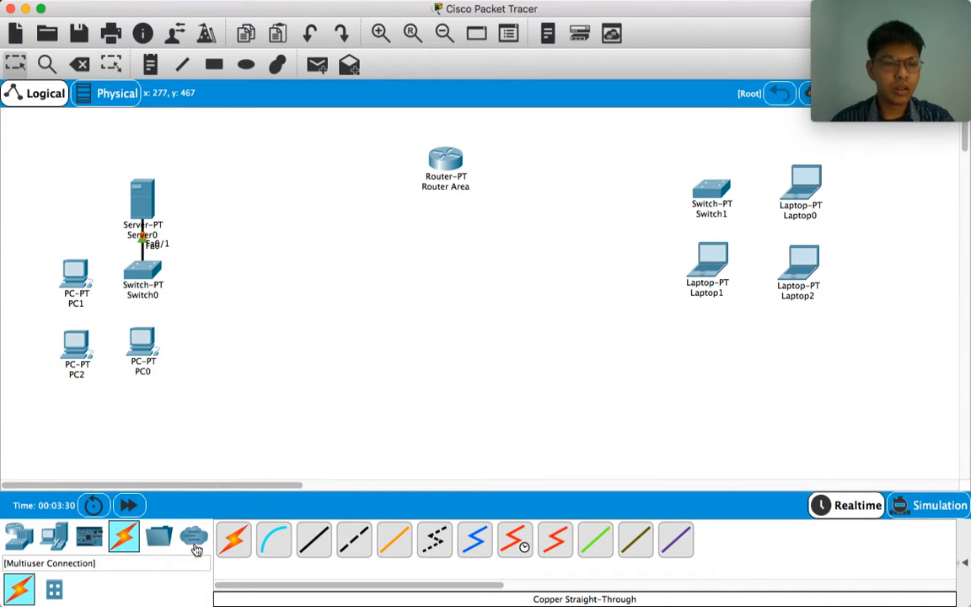
# - Connect Switch0's FastEthernet1/1 to PC1's FastEthernet0 with a Copper Straight-Through cable
pyautogui.click(313, 539)
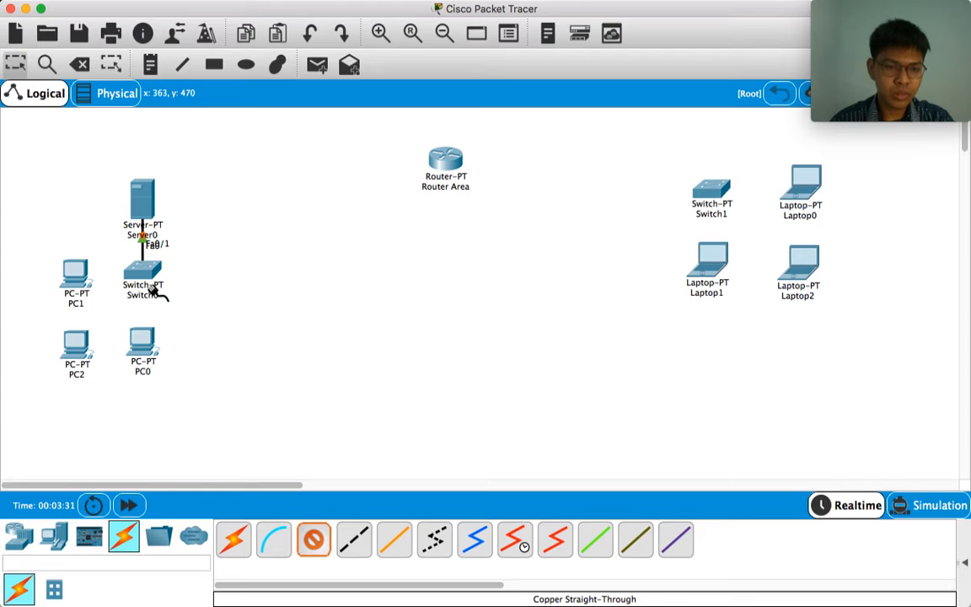
pyautogui.moveTo(145, 277)
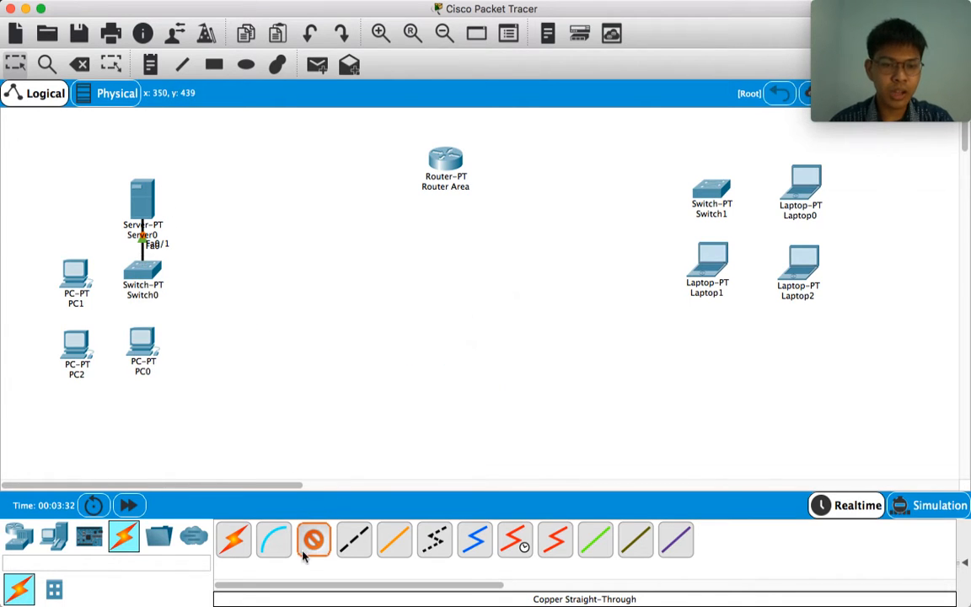
pyautogui.click(137, 271)
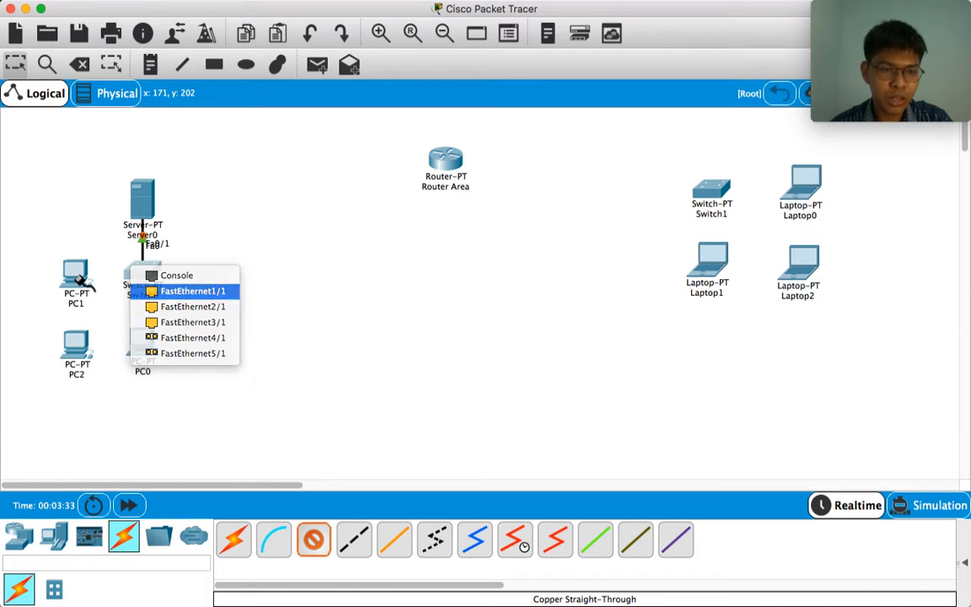
pyautogui.click(191, 291)
pyautogui.click(74, 270)
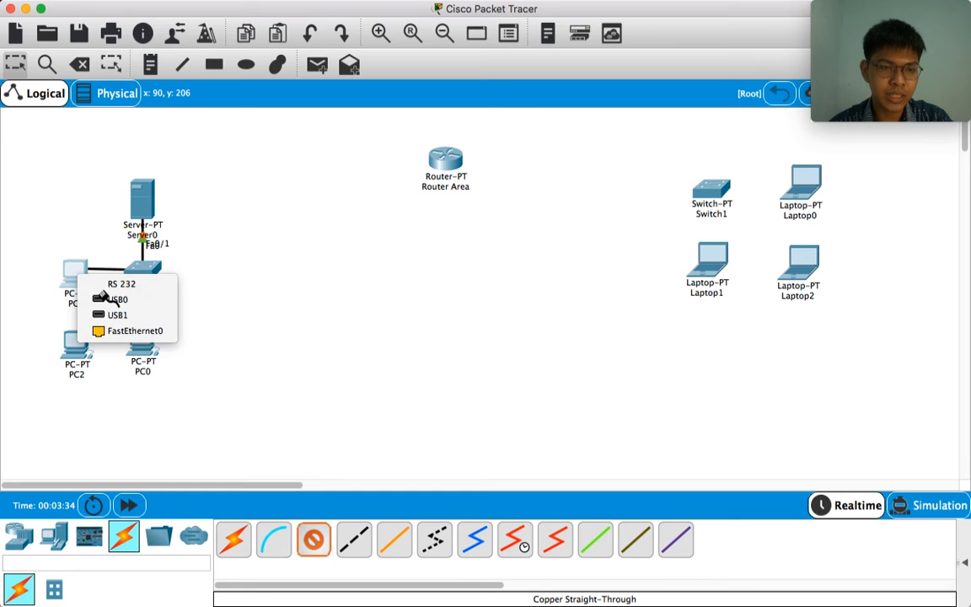
pyautogui.click(134, 330)
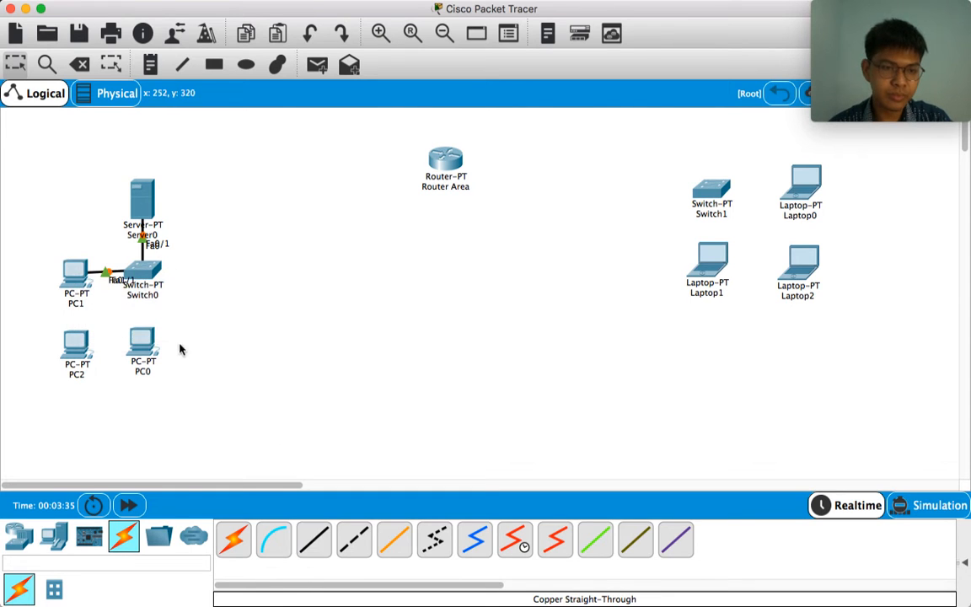
# - Connect Switch0's FastEthernet2/1 to PC2's FastEthernet0 with a Copper Straight-Through cable
pyautogui.click(144, 271)
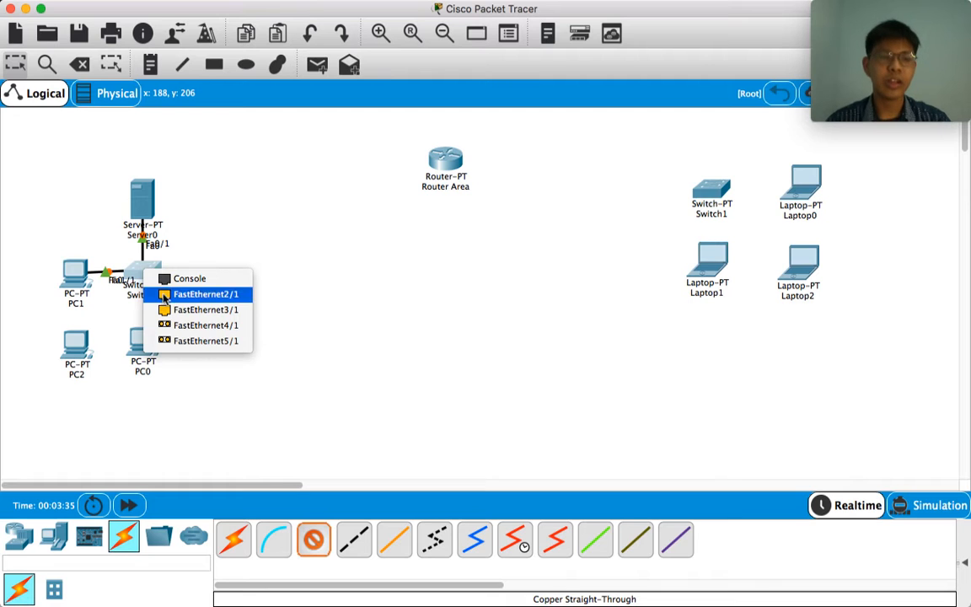
pyautogui.click(164, 295)
pyautogui.click(78, 340)
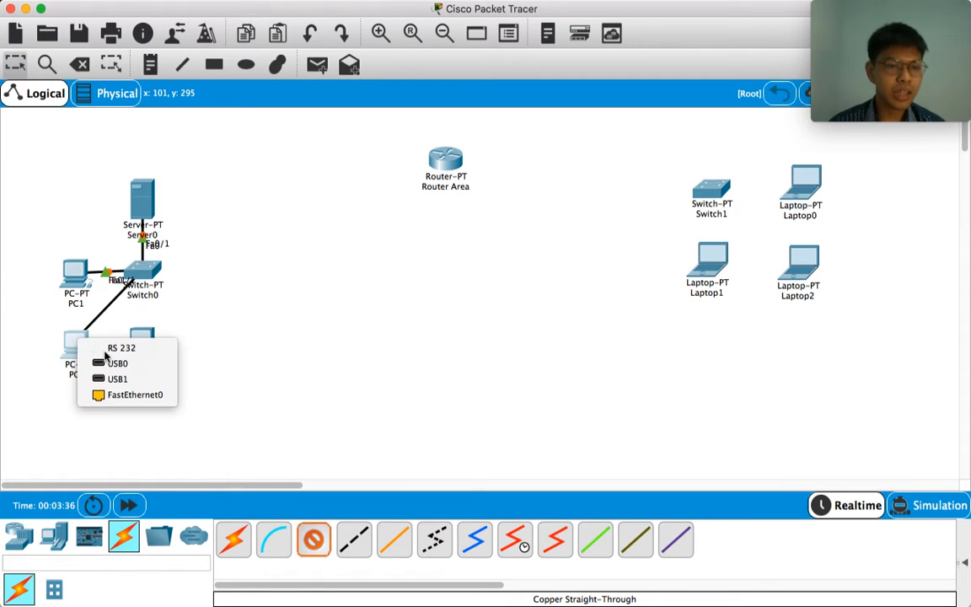
pyautogui.click(122, 396)
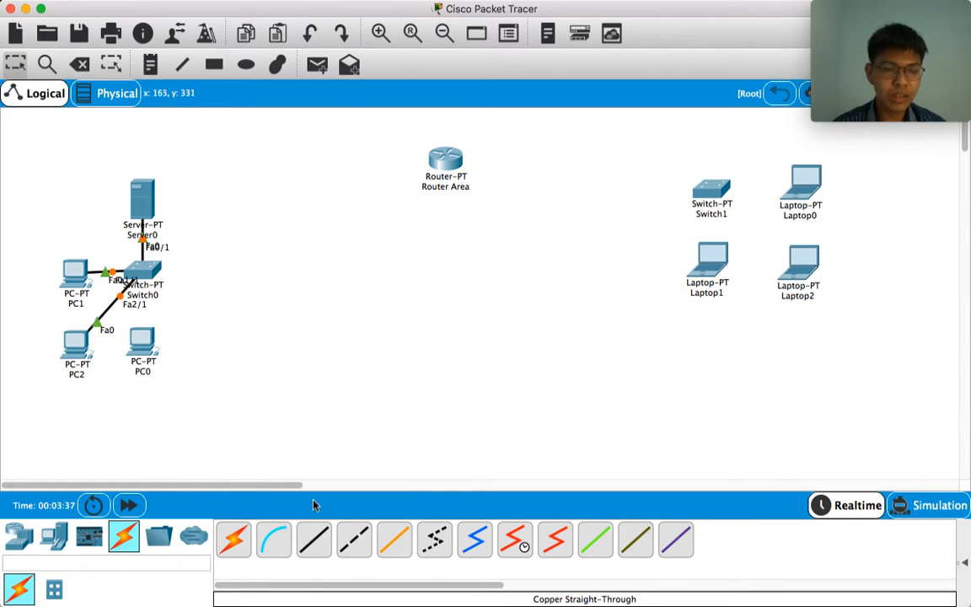
# - Connect Switch0's FastEthernet3/1 to PC0's FastEthernet0 with a Copper Straight-Through cable
pyautogui.click(313, 539)
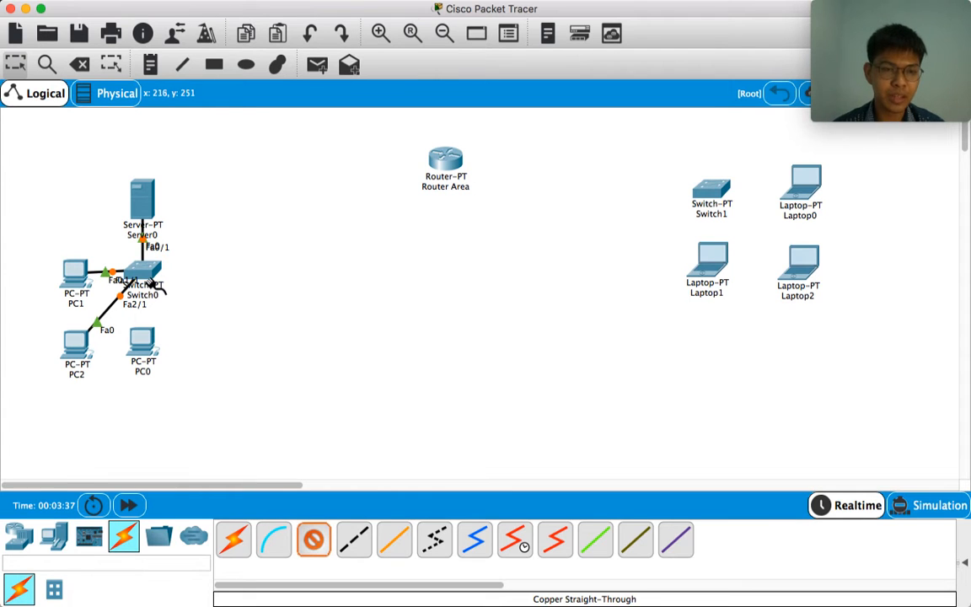
pyautogui.click(148, 276)
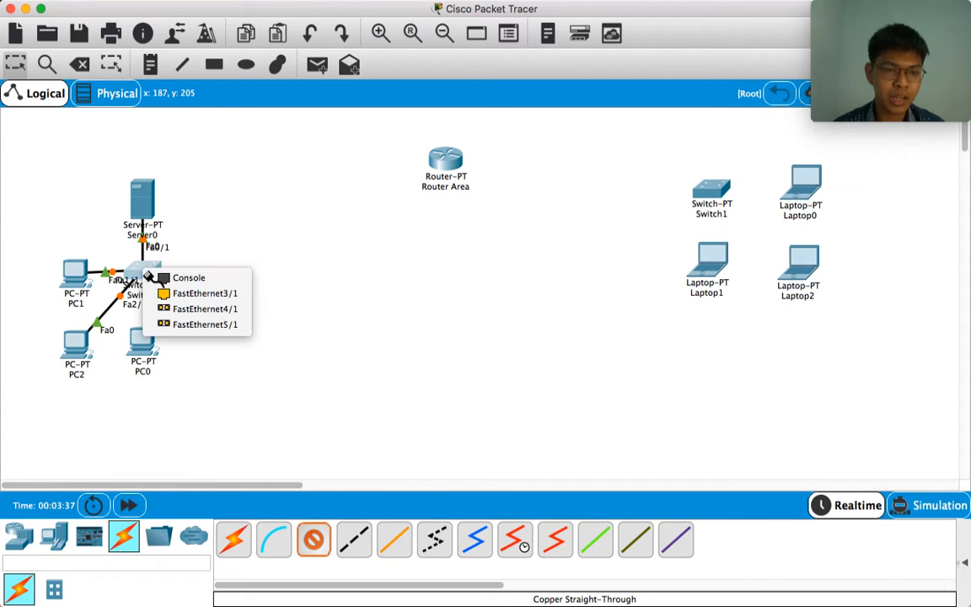
pyautogui.click(200, 293)
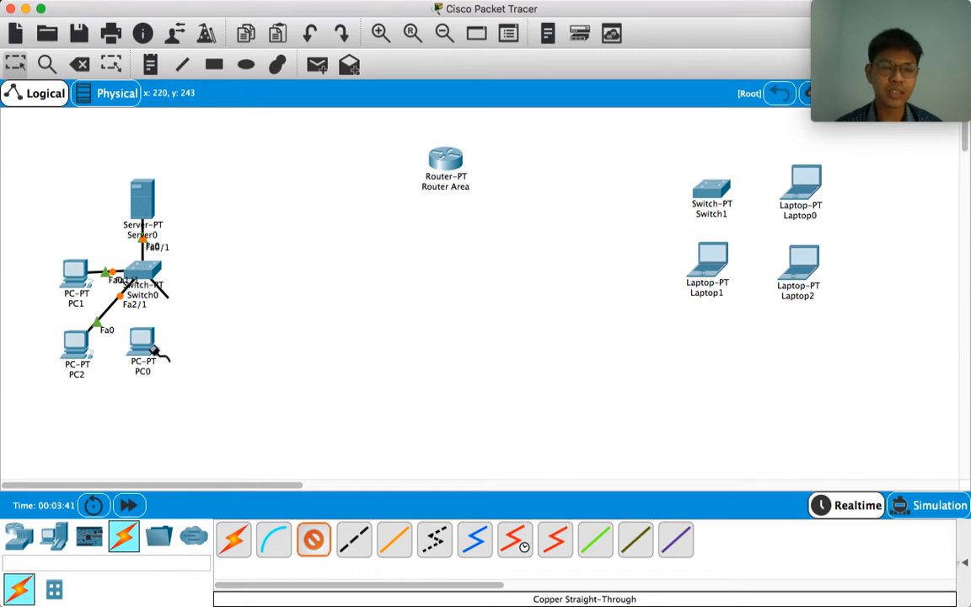
pyautogui.click(148, 348)
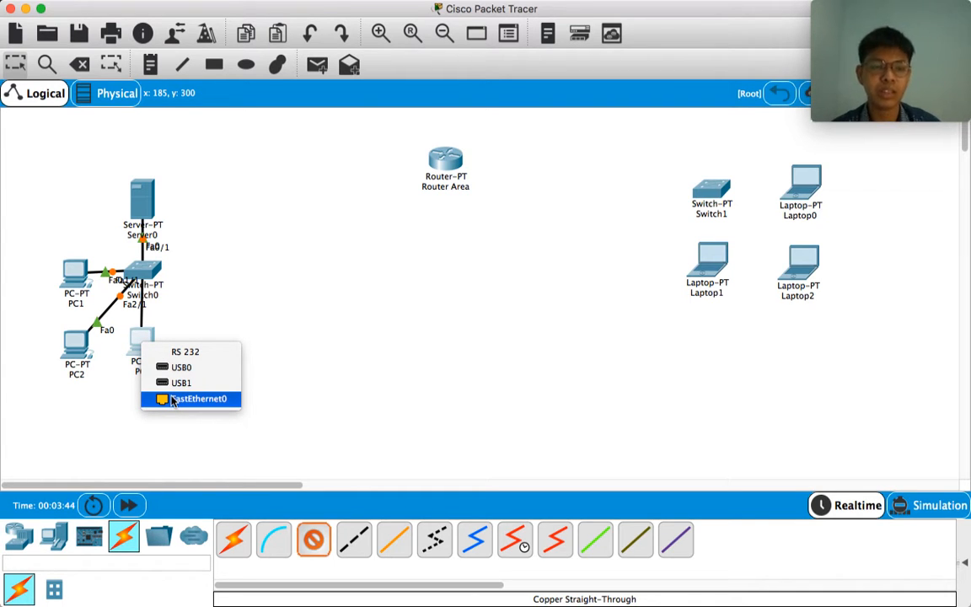
pyautogui.click(173, 398)
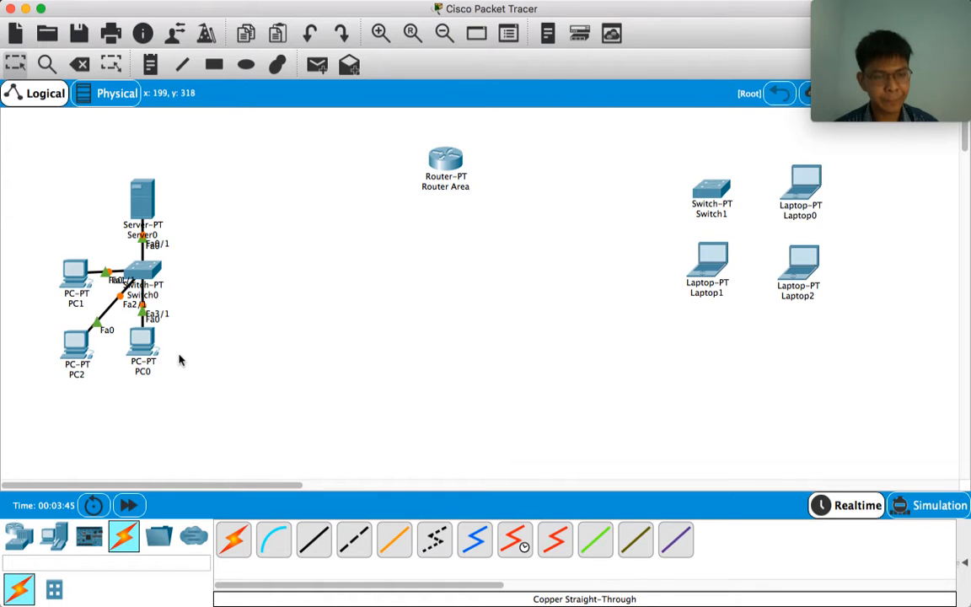
pyautogui.click(310, 539)
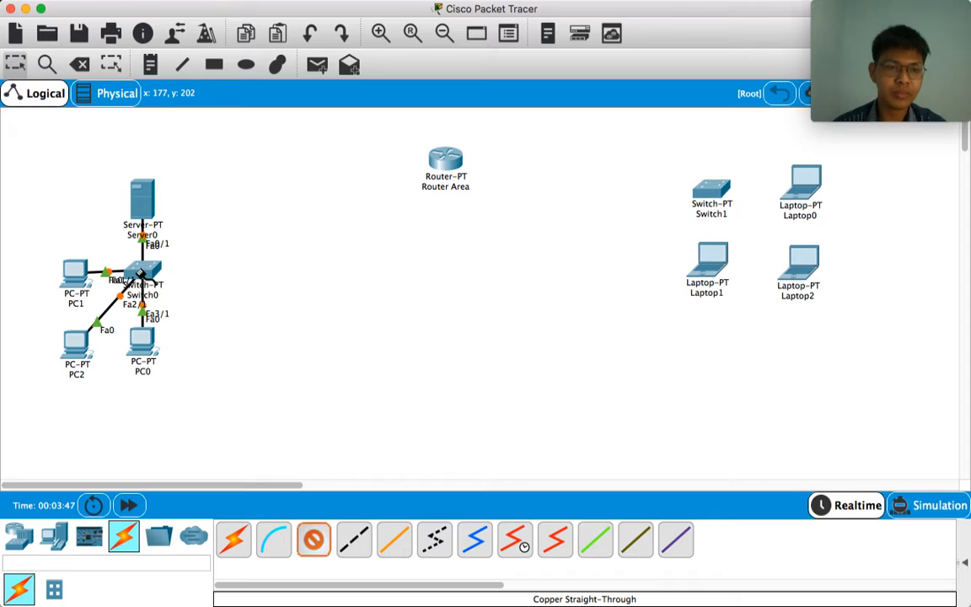
pyautogui.click(142, 272)
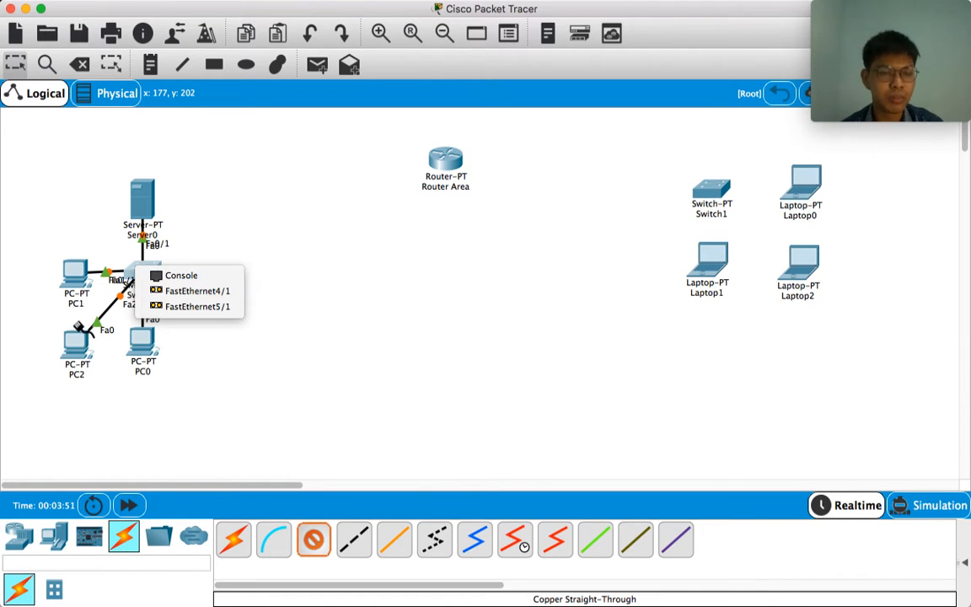
pyautogui.click(228, 348)
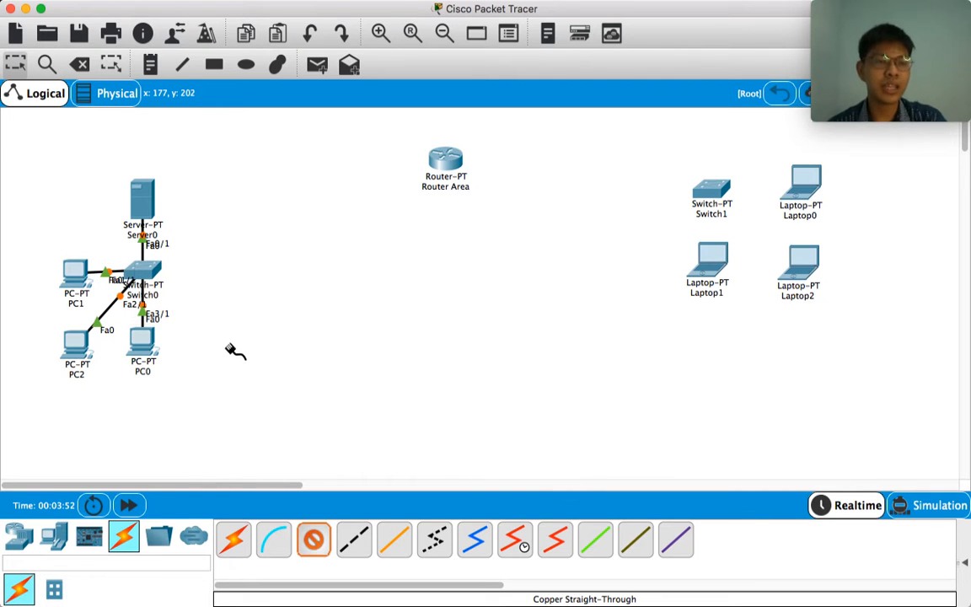
pyautogui.press('Escape')
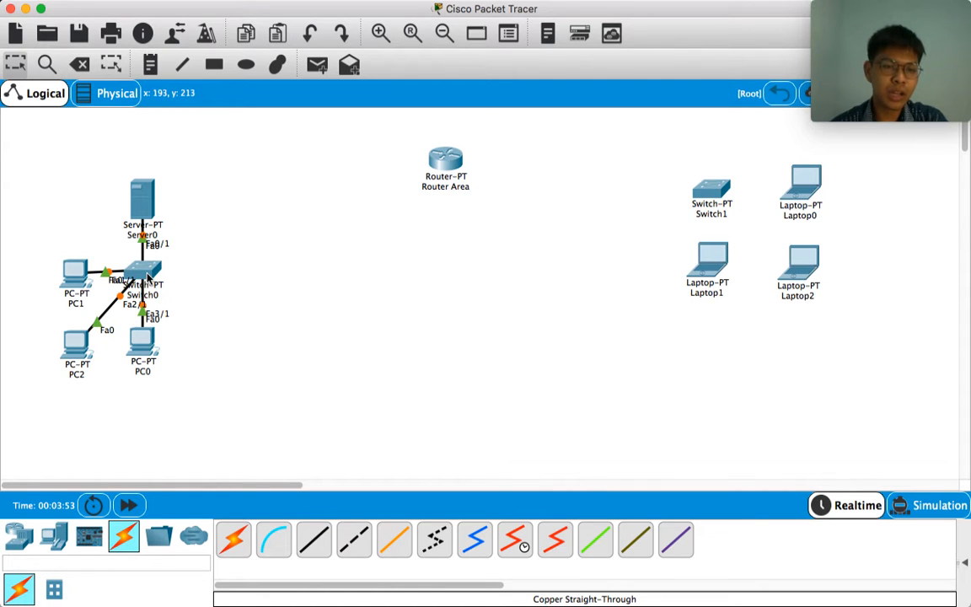
# - Open Switch0's physical device view and switch off its power
pyautogui.moveTo(148, 275)
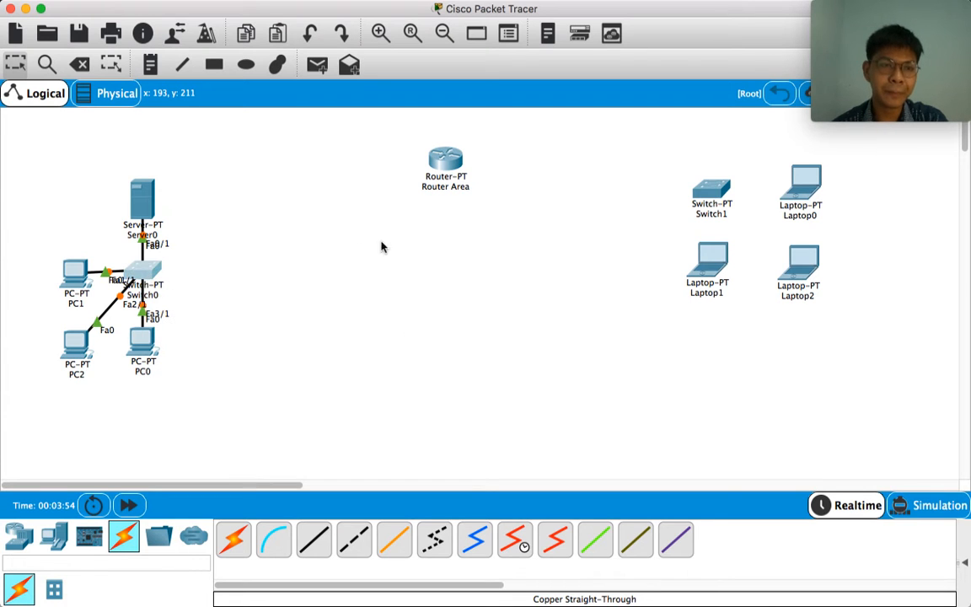
pyautogui.click(144, 270)
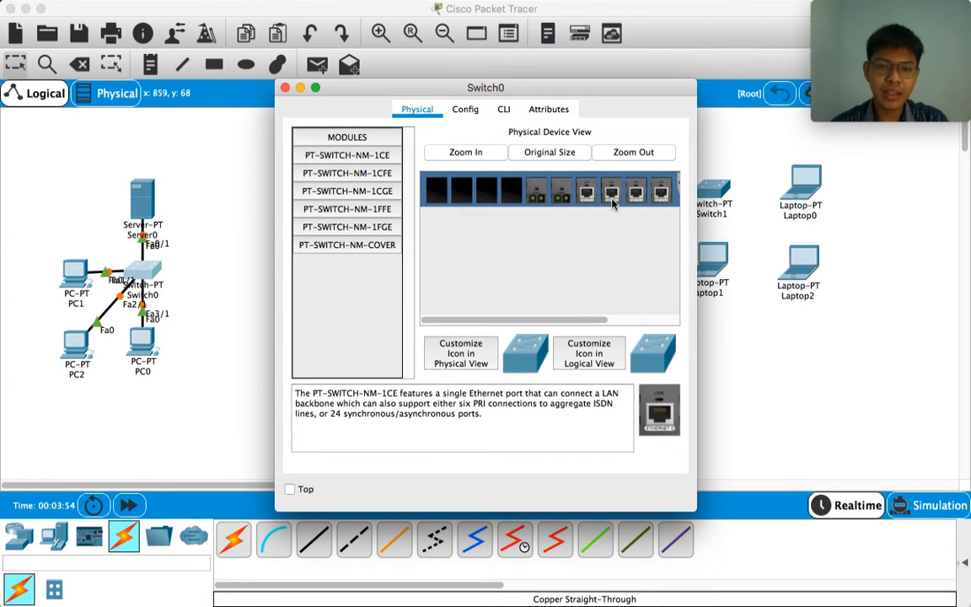
pyautogui.moveTo(548, 321); pyautogui.dragTo(625, 313)
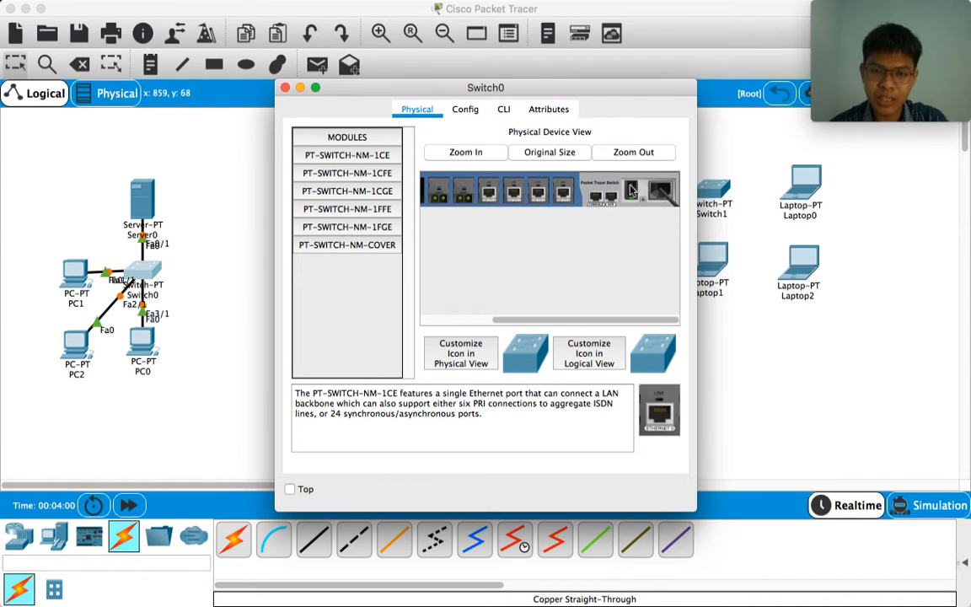
pyautogui.click(633, 198)
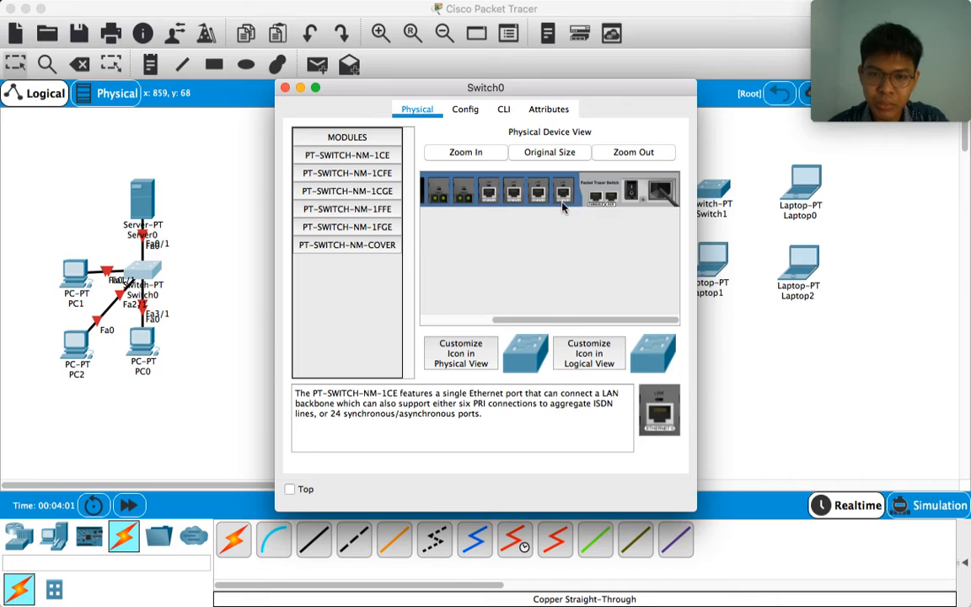
# - Install a PT-SWITCH-NM-1CFE module in Switch0's empty slot next to the fiber ports
pyautogui.click(390, 176)
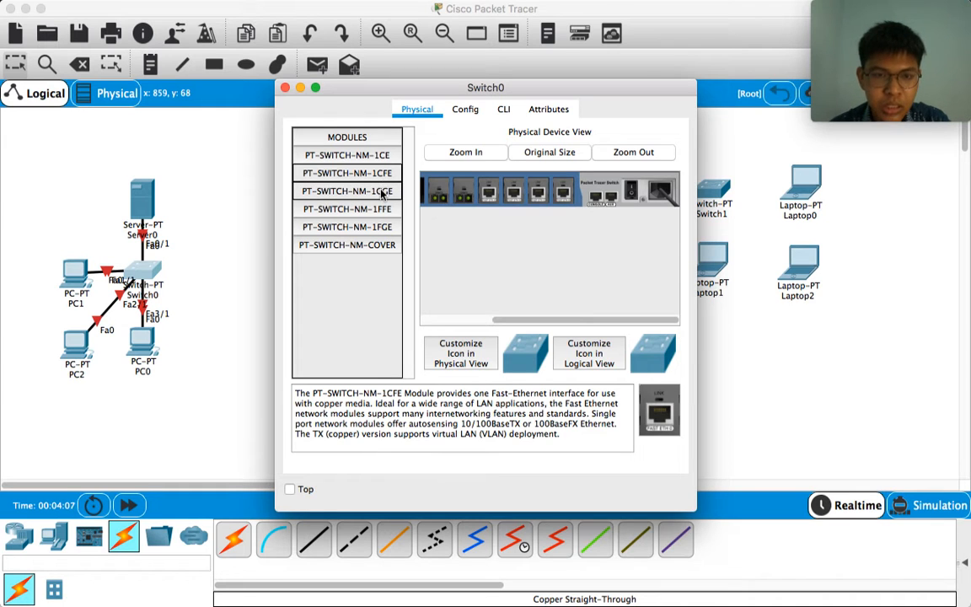
pyautogui.click(383, 192)
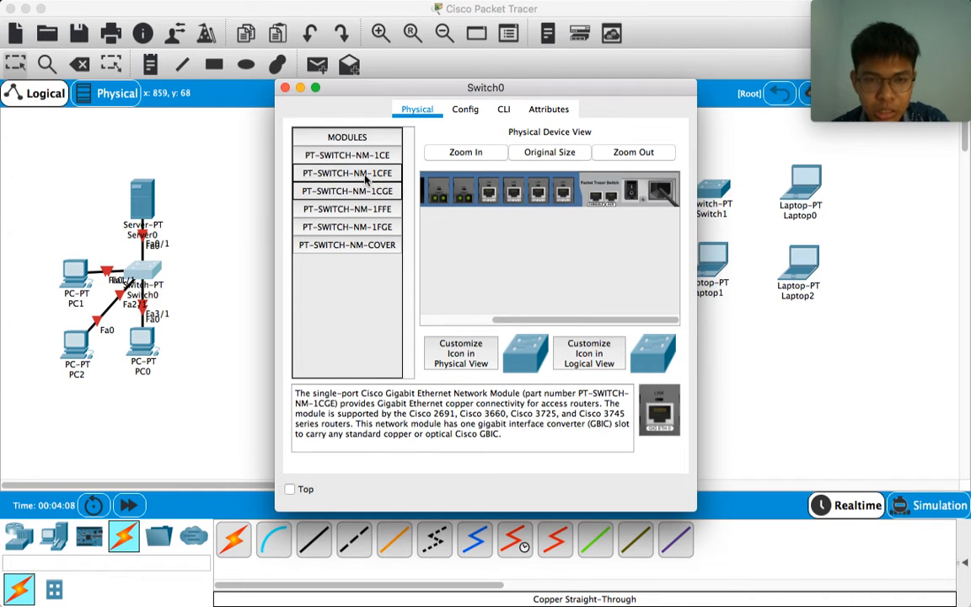
pyautogui.click(366, 175)
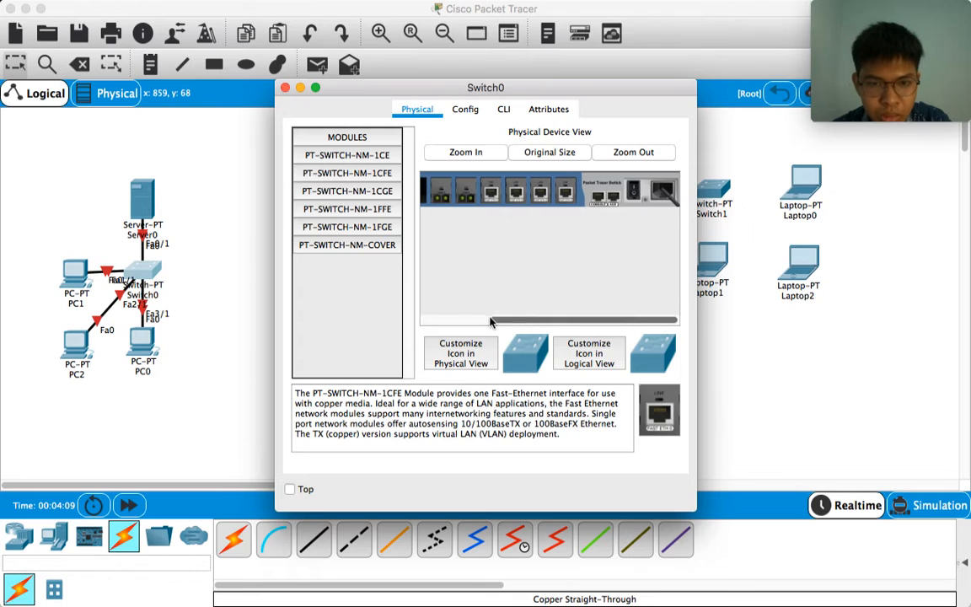
pyautogui.moveTo(514, 320); pyautogui.dragTo(442, 320)
pyautogui.moveTo(383, 180); pyautogui.dragTo(511, 194)
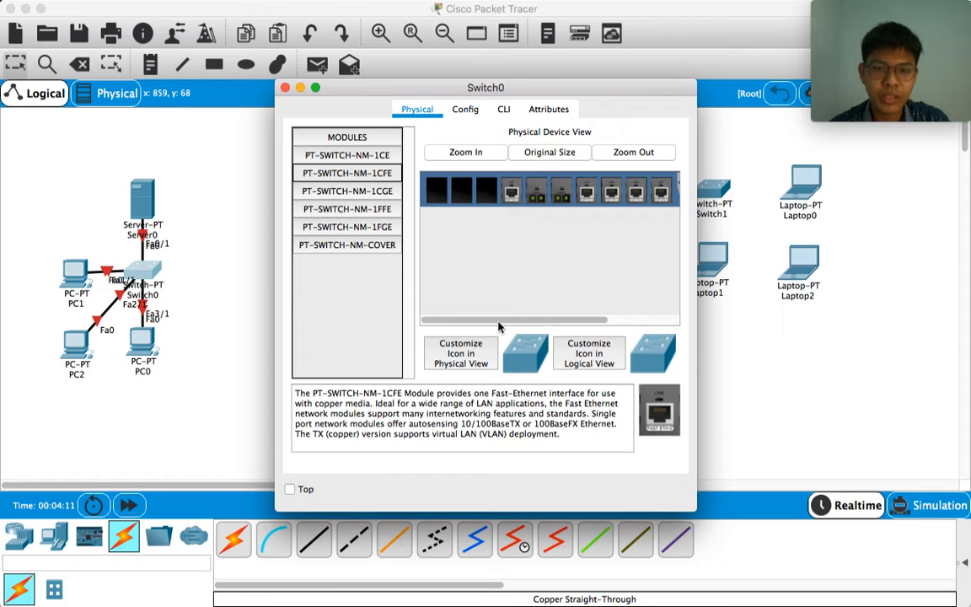
# - Switch Switch0's power back on and close its device window
pyautogui.moveTo(498, 321); pyautogui.dragTo(615, 320)
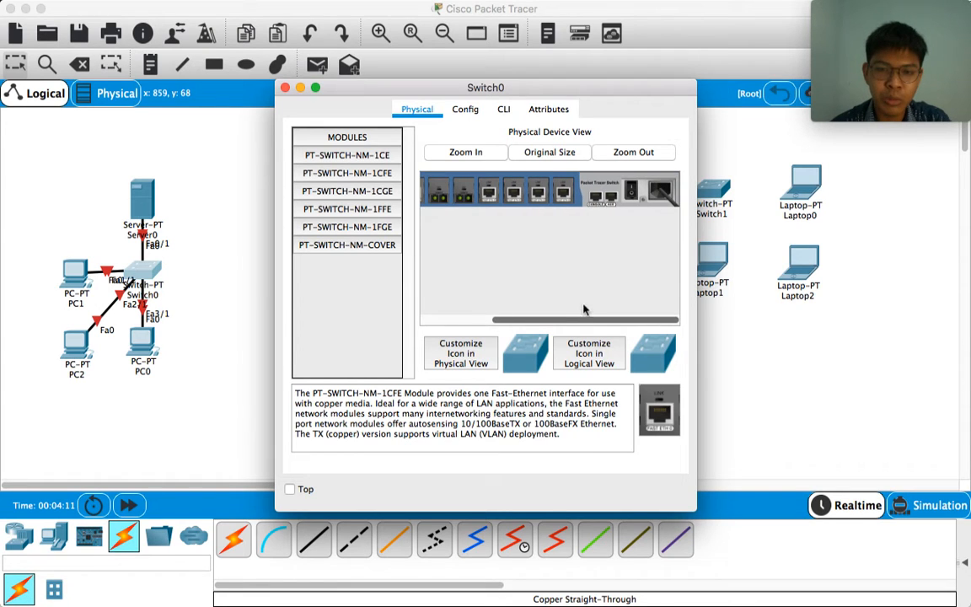
pyautogui.click(631, 193)
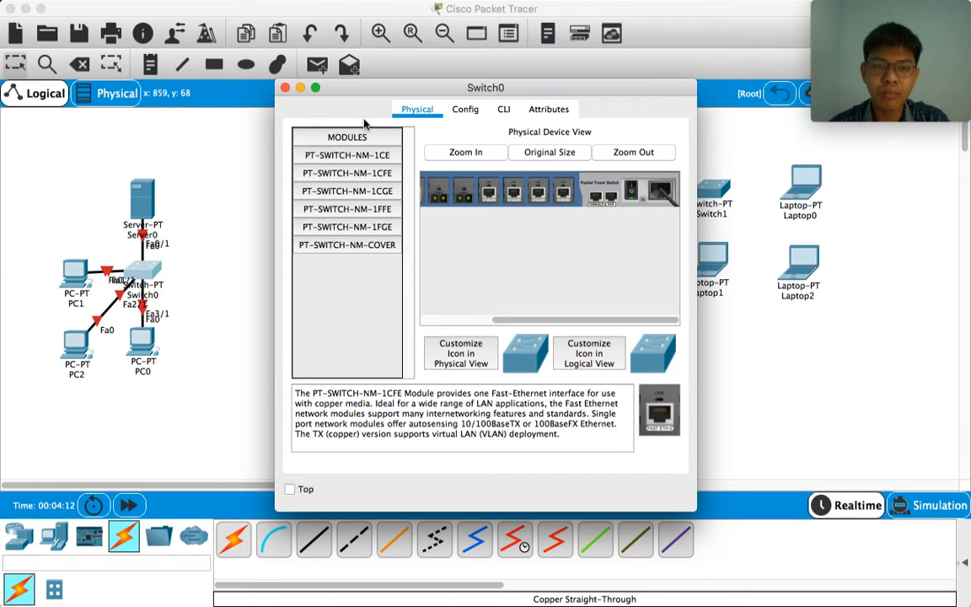
pyautogui.click(284, 88)
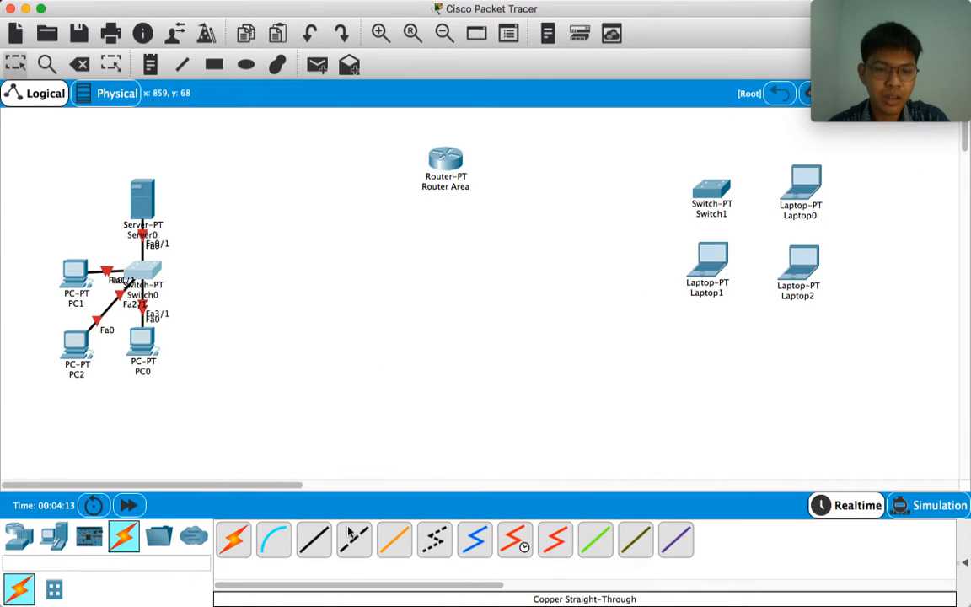
# - Connect Switch0's FastEthernet6/1 to Router Area's FastEthernet0/0 with a Copper Straight-Through cable
pyautogui.click(314, 539)
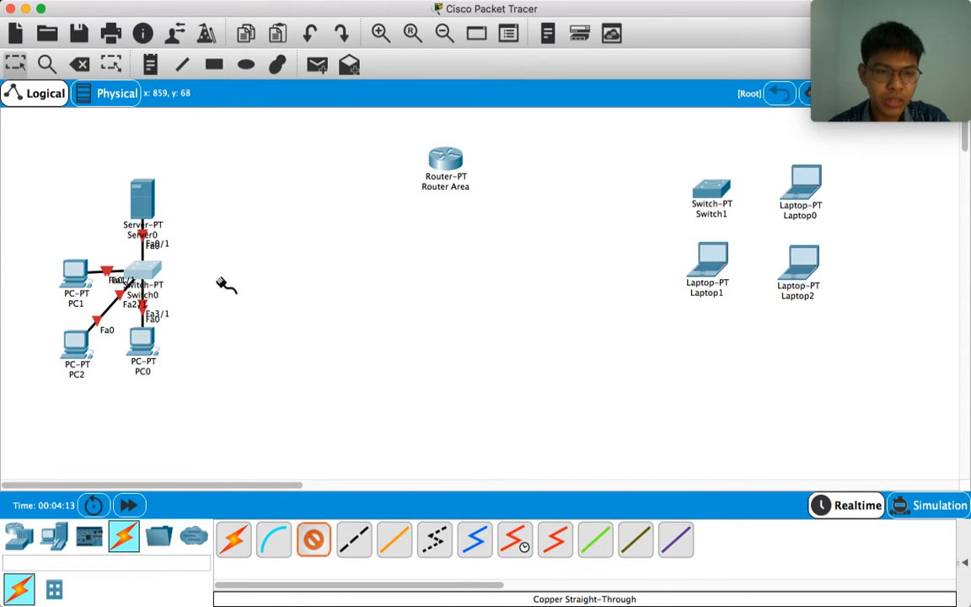
pyautogui.click(145, 269)
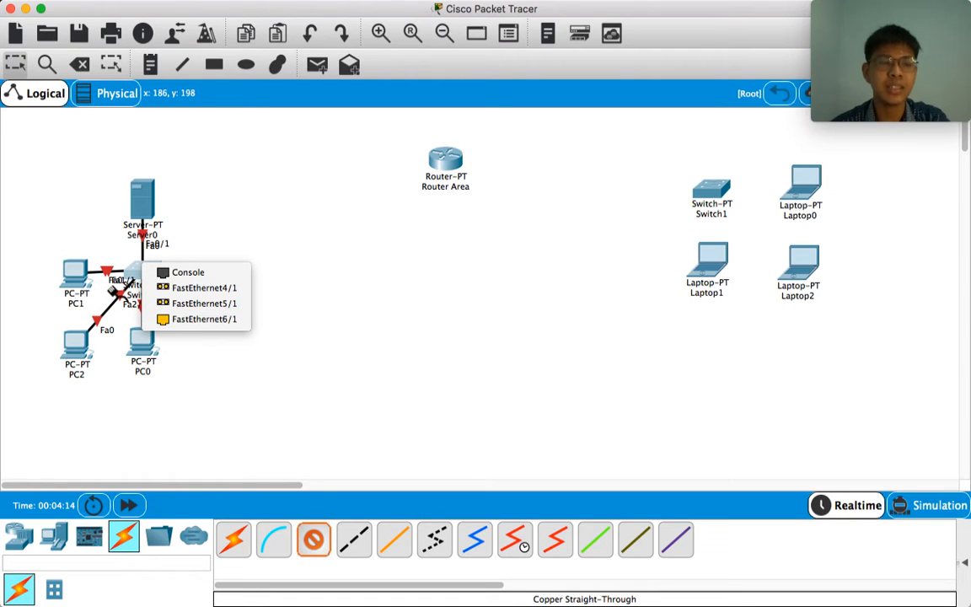
pyautogui.click(164, 319)
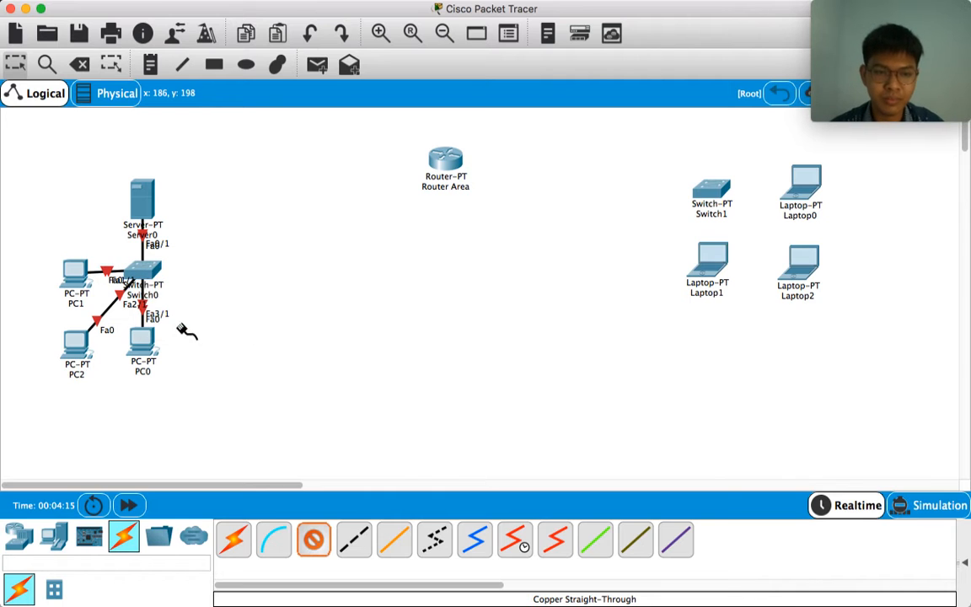
pyautogui.click(438, 158)
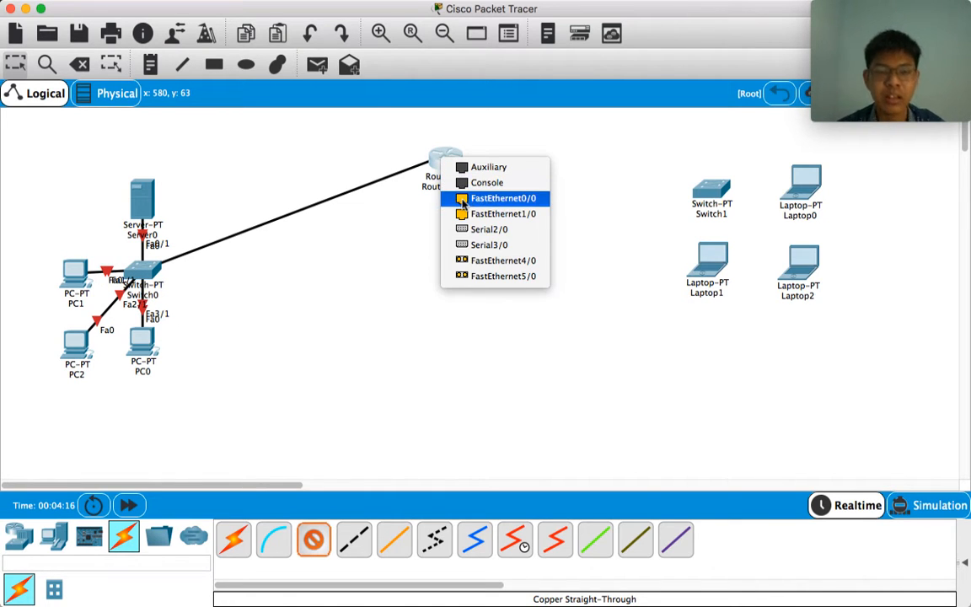
pyautogui.click(462, 199)
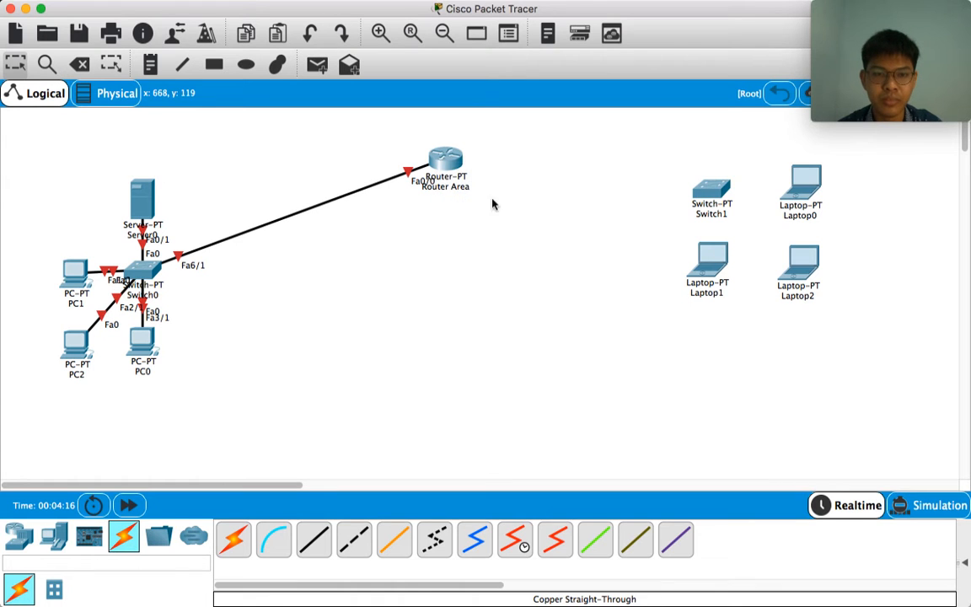
# - Connect Switch1's FastEthernet0/1 to Laptop0's FastEthernet0 with a Copper Straight-Through cable
pyautogui.click(314, 539)
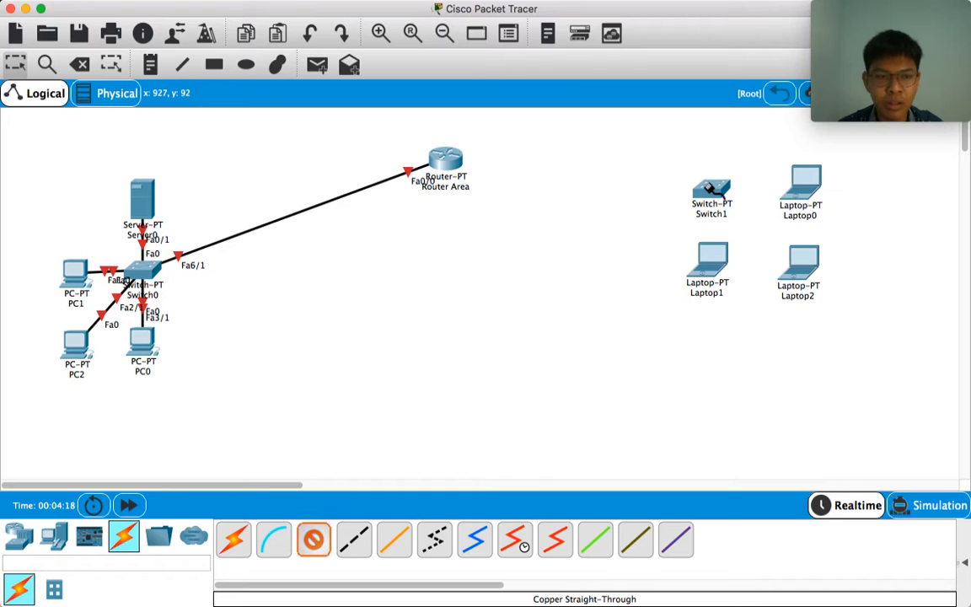
pyautogui.click(710, 187)
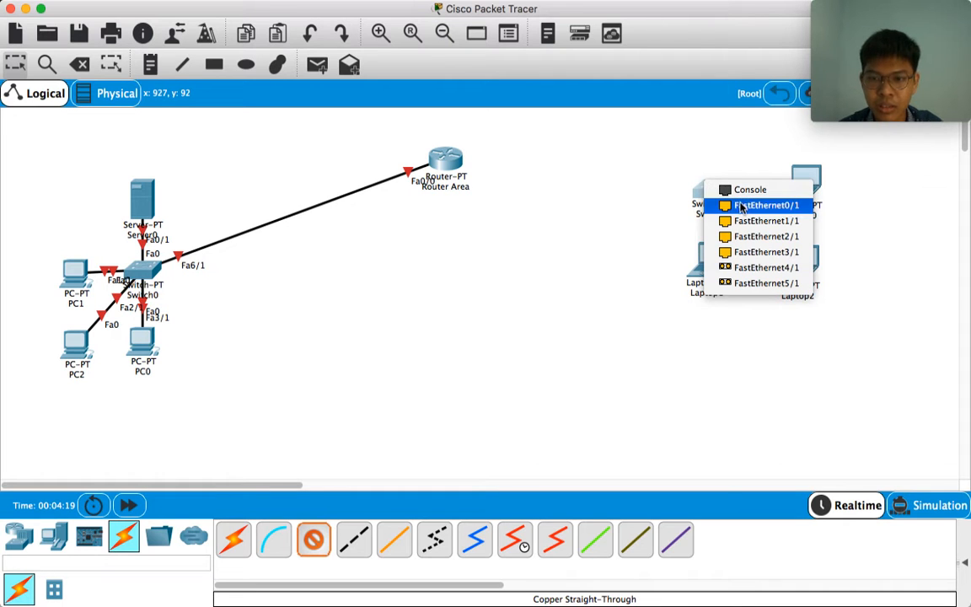
pyautogui.click(741, 205)
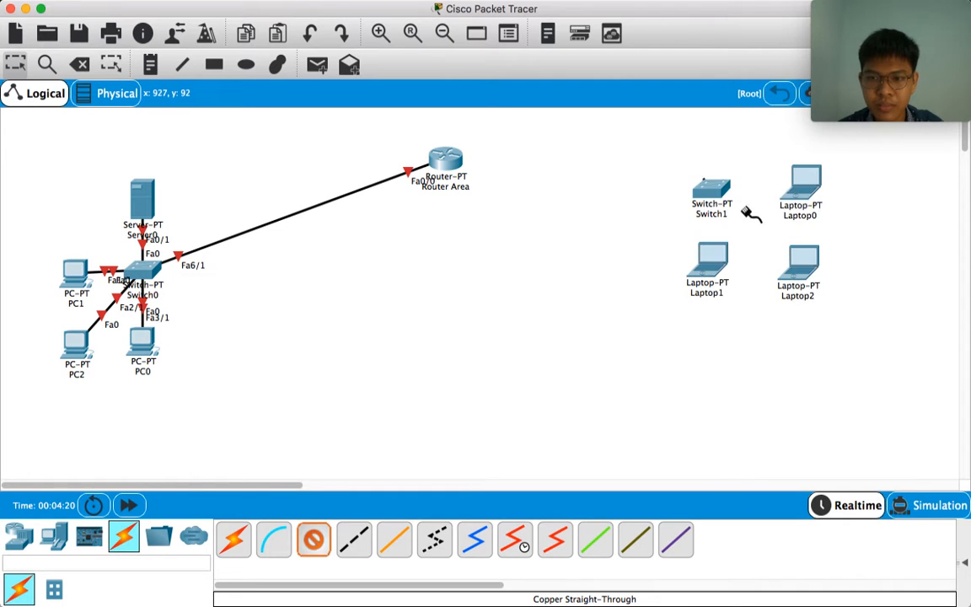
pyautogui.click(807, 191)
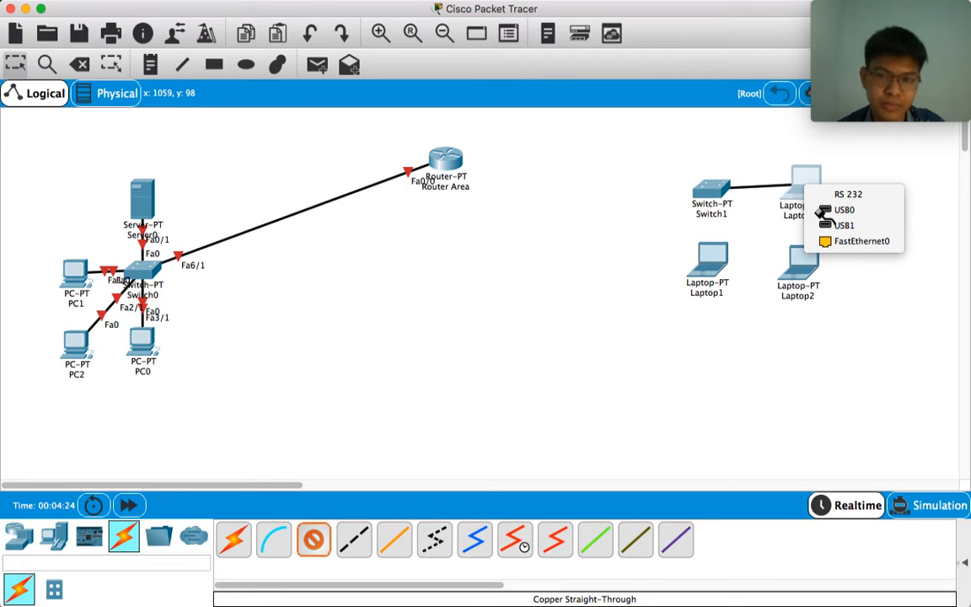
pyautogui.click(831, 243)
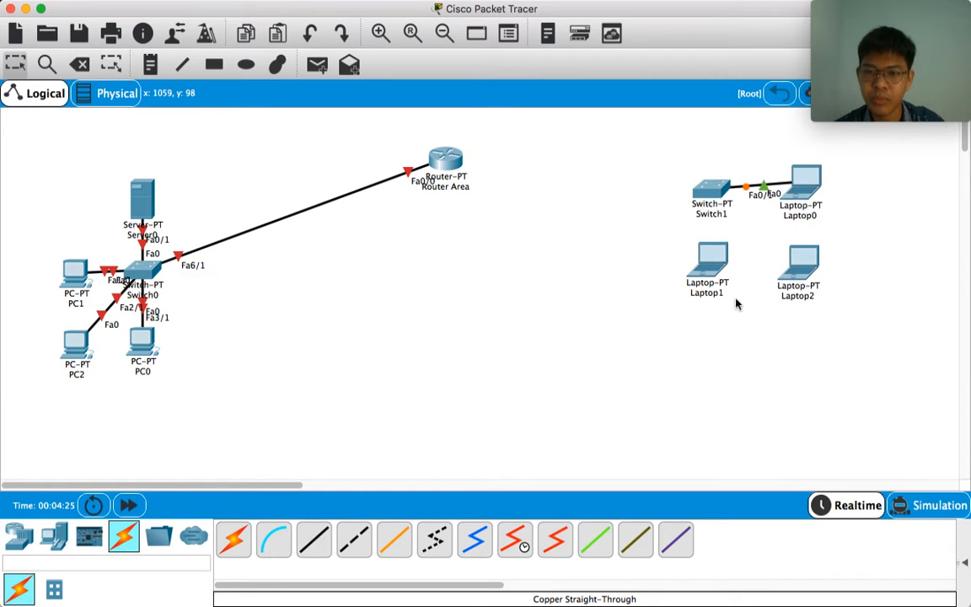
# - Connect Switch1's FastEthernet1/1 to Laptop1's FastEthernet0 with a Copper Straight-Through cable
pyautogui.click(710, 194)
pyautogui.click(774, 264)
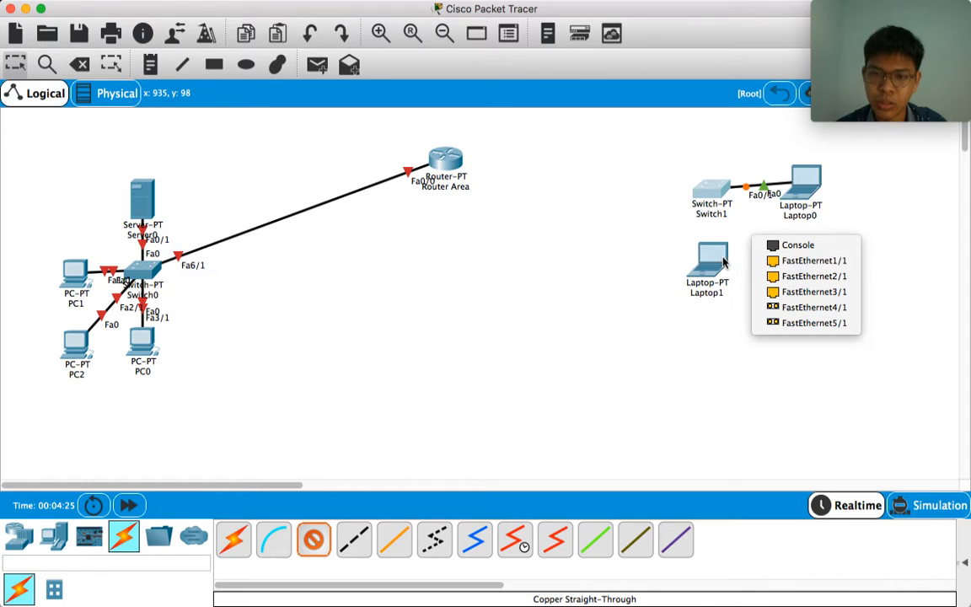
pyautogui.click(716, 263)
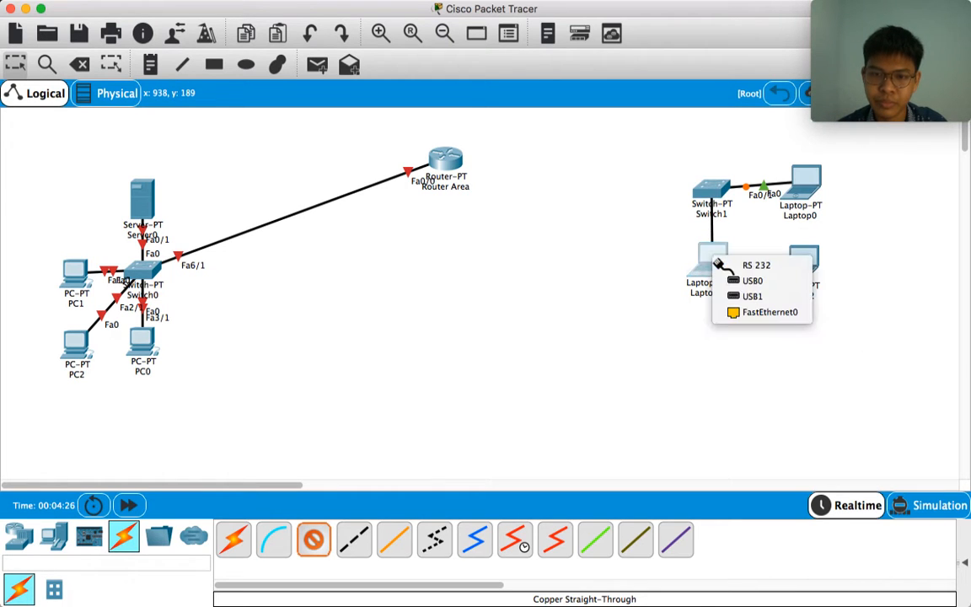
pyautogui.click(741, 312)
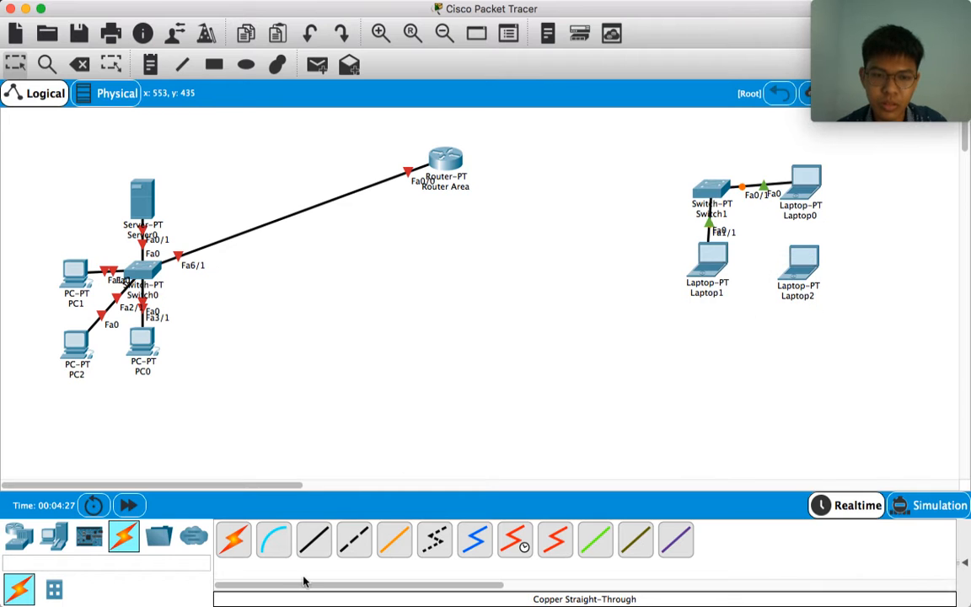
# - Connect Switch1's FastEthernet2/1 to Laptop2's FastEthernet0 with a Copper Straight-Through cable
pyautogui.click(319, 548)
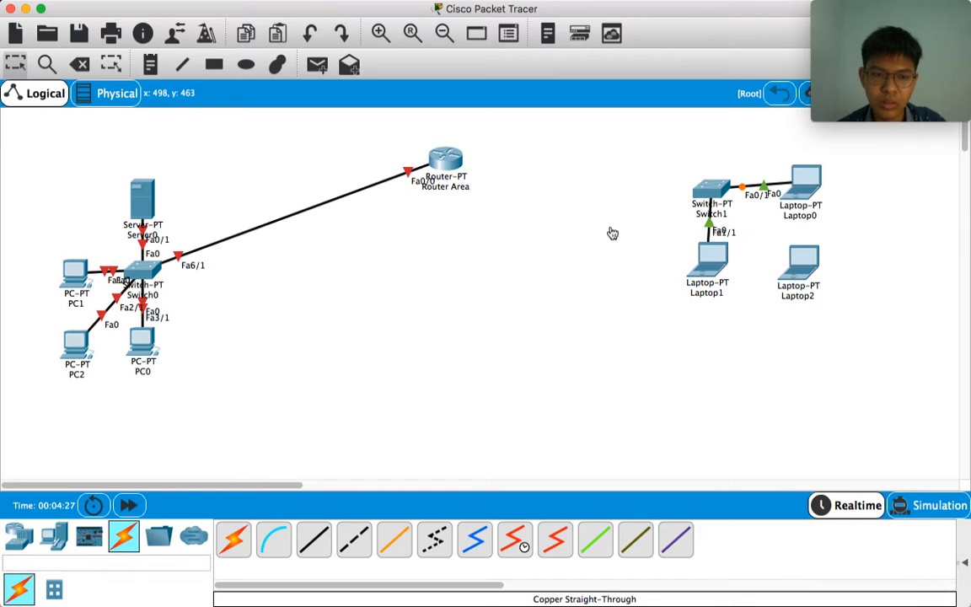
pyautogui.click(714, 190)
pyautogui.click(729, 208)
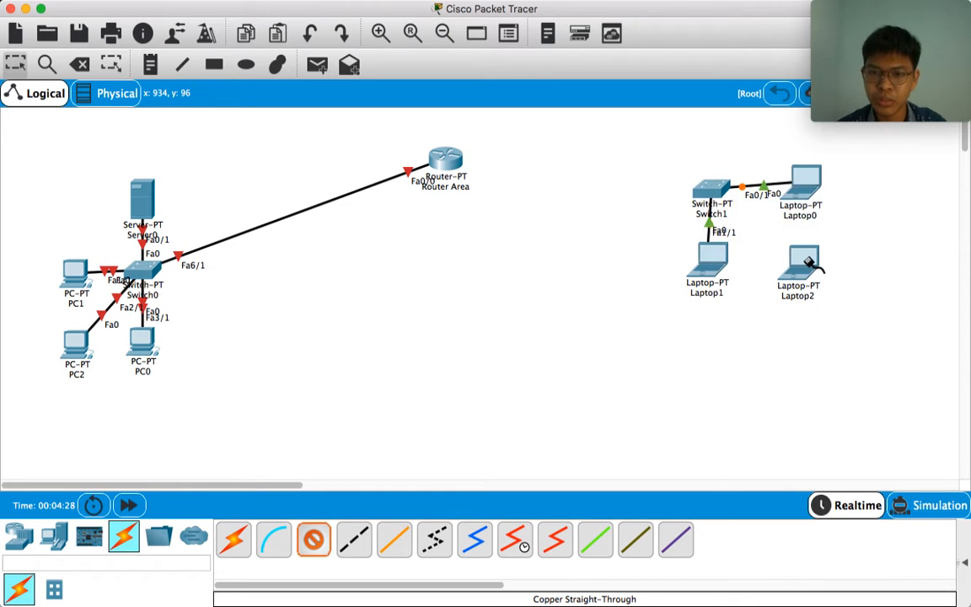
pyautogui.click(806, 265)
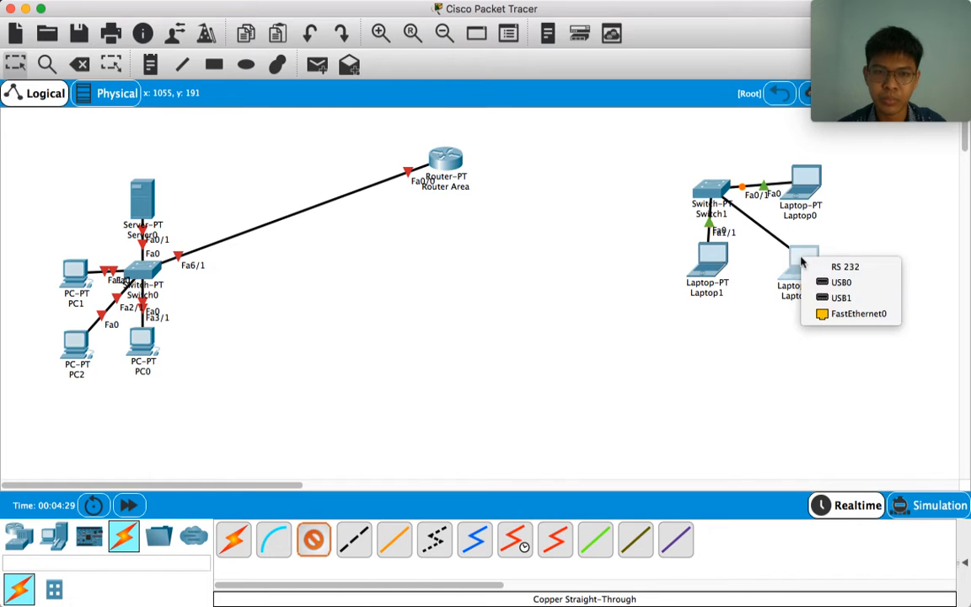
pyautogui.click(834, 313)
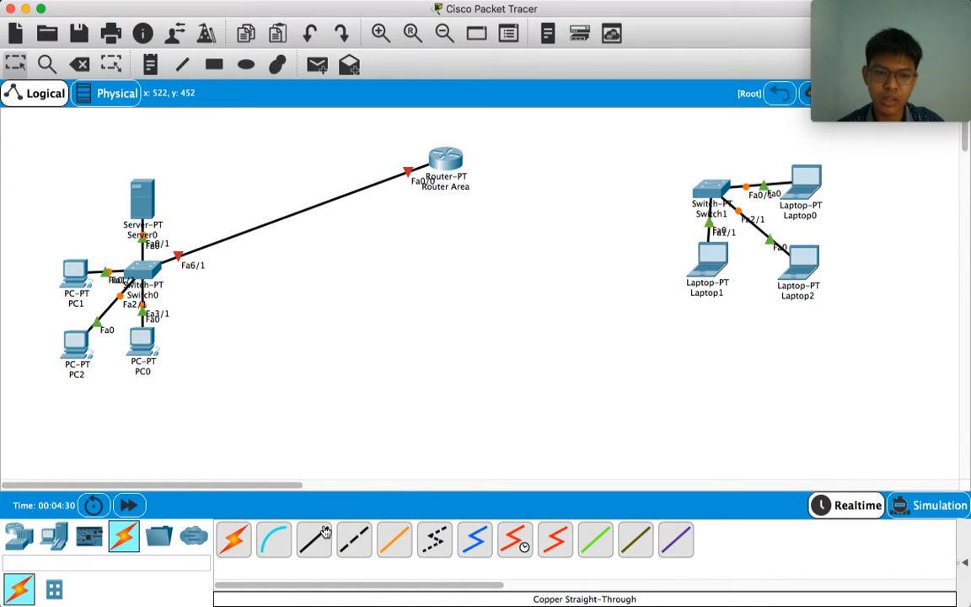
# - Connect Switch1's FastEthernet3/1 to Router Area's FastEthernet1/0 with a Copper Straight-Through cable
pyautogui.click(313, 539)
pyautogui.click(710, 194)
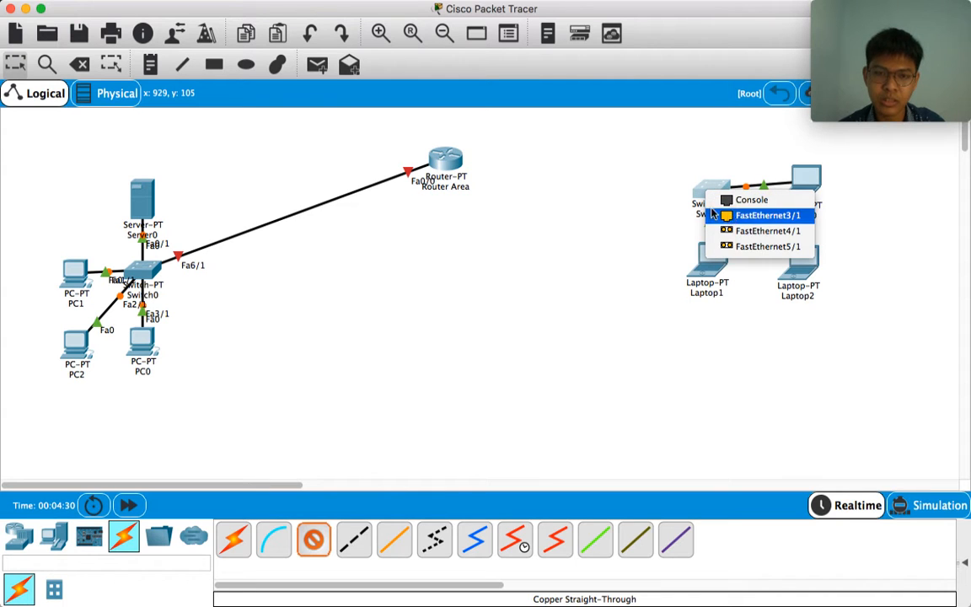
pyautogui.click(712, 214)
pyautogui.click(445, 160)
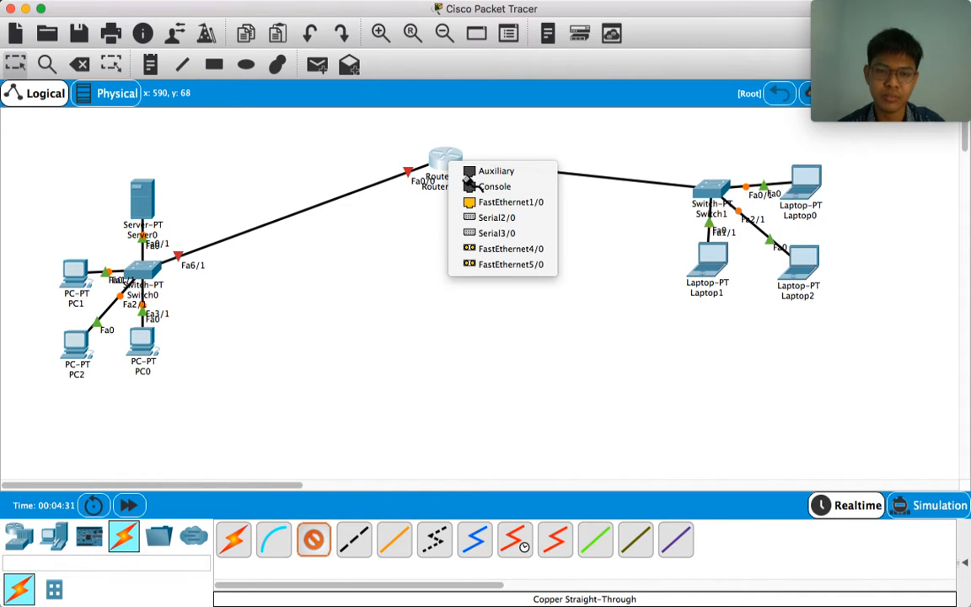
pyautogui.click(477, 203)
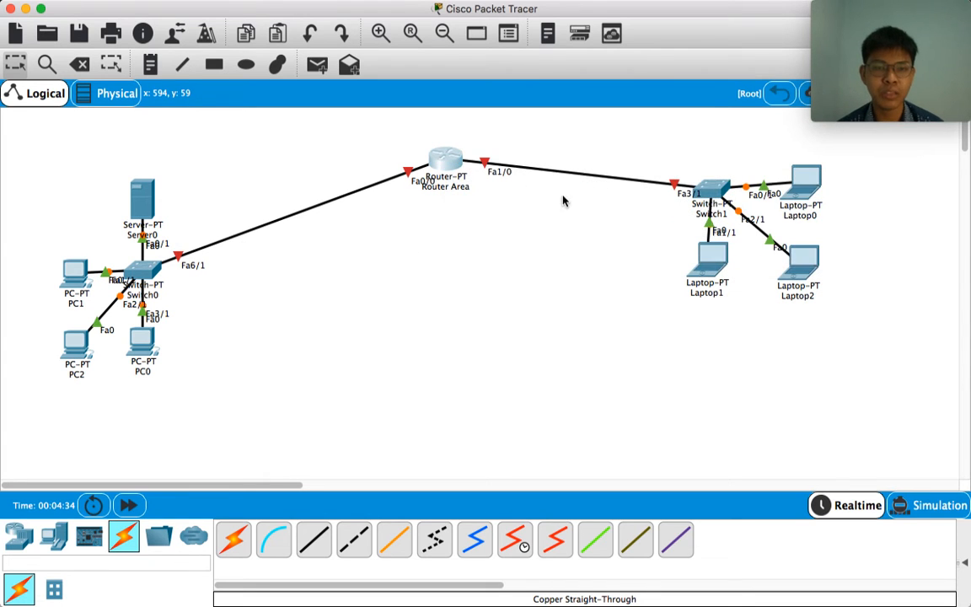
# - Power off Router Area and install a PT-ROUTER-NM-1CFE module in its third slot
pyautogui.click(444, 158)
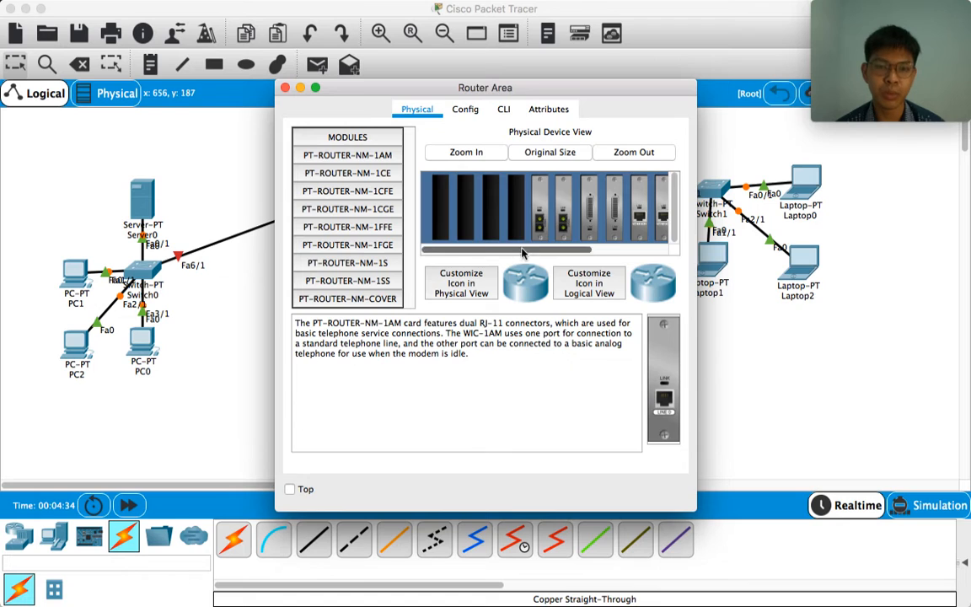
pyautogui.hscroll(2, 595, 253)
pyautogui.hscroll(2, 595, 256)
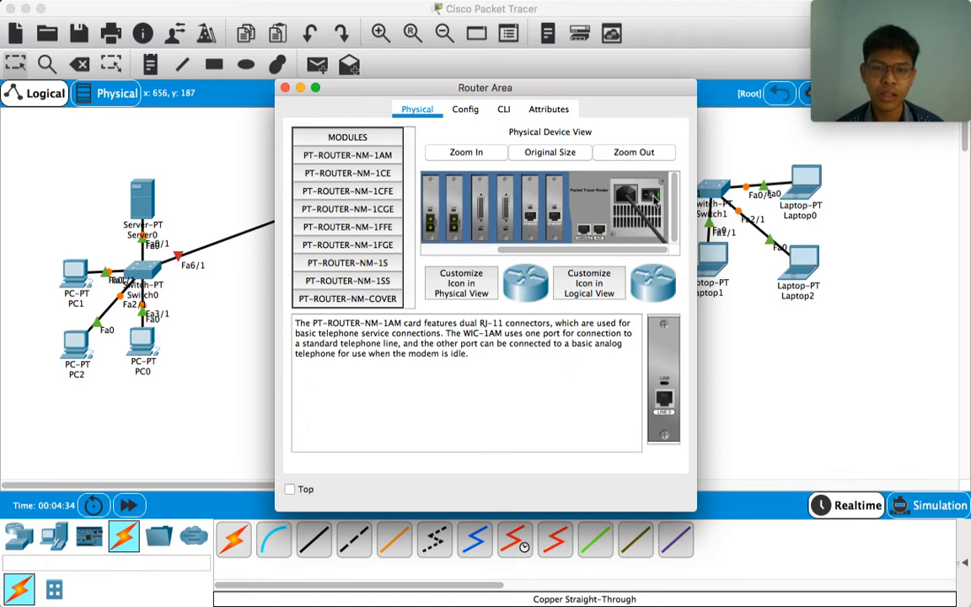
pyautogui.hscroll(-4, 597, 254)
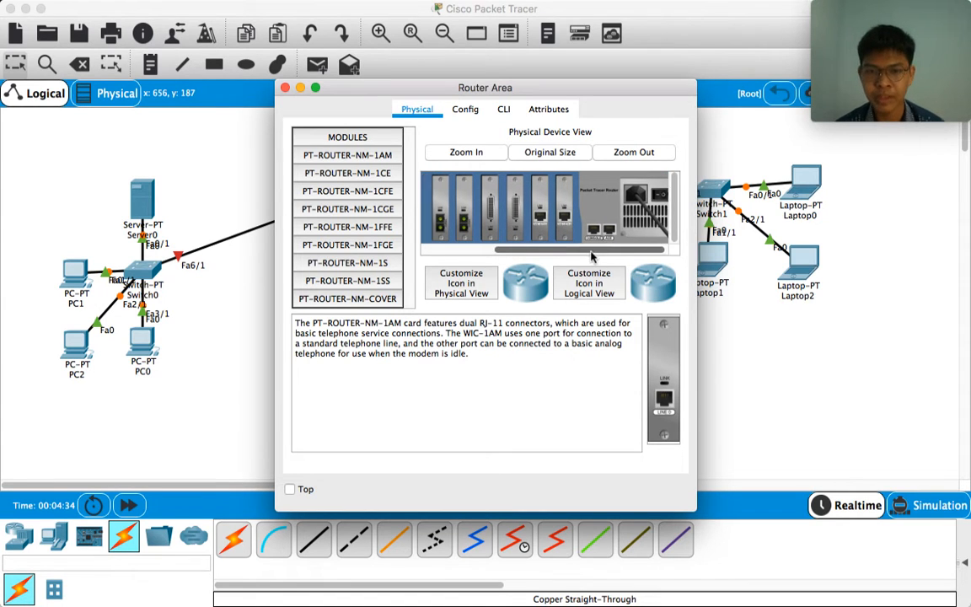
pyautogui.moveTo(363, 189); pyautogui.dragTo(431, 189)
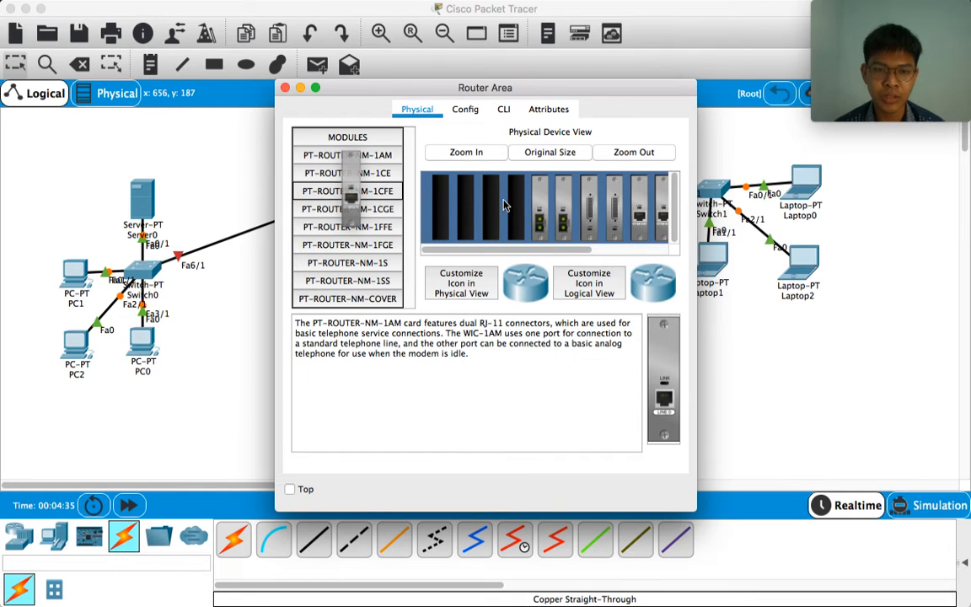
pyautogui.moveTo(517, 207); pyautogui.dragTo(517, 208)
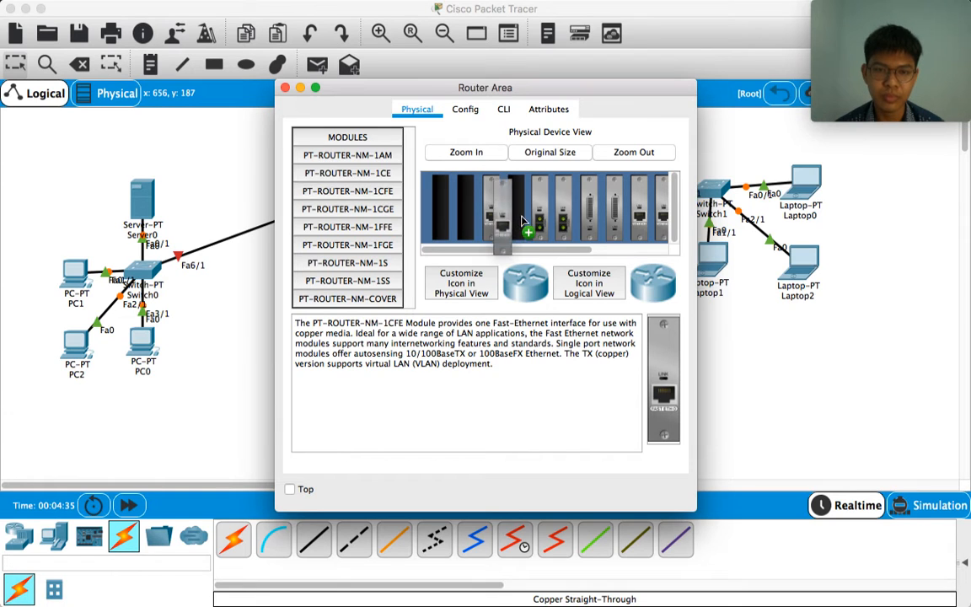
# - Try to move the newly installed PT-ROUTER-NM-1CFE module into the neighbouring empty slot
pyautogui.moveTo(504, 214); pyautogui.dragTo(619, 376)
pyautogui.click(495, 221)
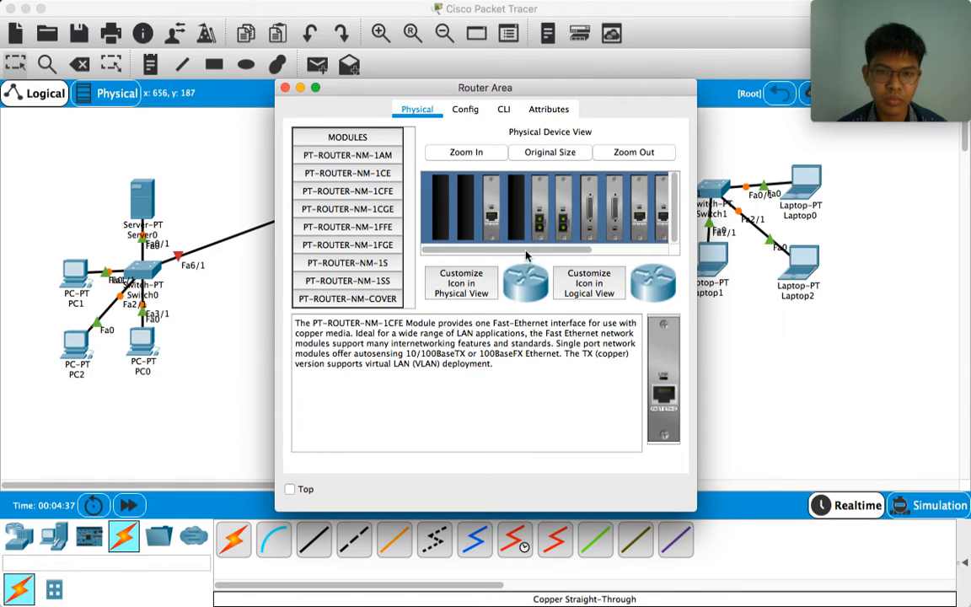
pyautogui.moveTo(525, 251)
pyautogui.mouseDown()
pyautogui.moveTo(592, 253)
pyautogui.moveTo(516, 252)
pyautogui.mouseUp()
pyautogui.moveTo(498, 204); pyautogui.dragTo(516, 337)
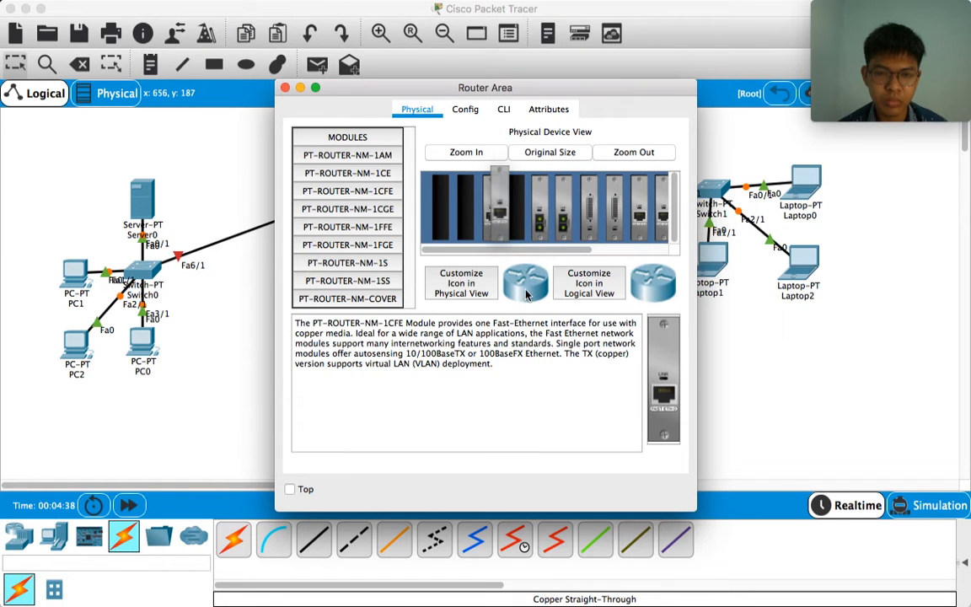
pyautogui.moveTo(525, 294); pyautogui.dragTo(520, 223)
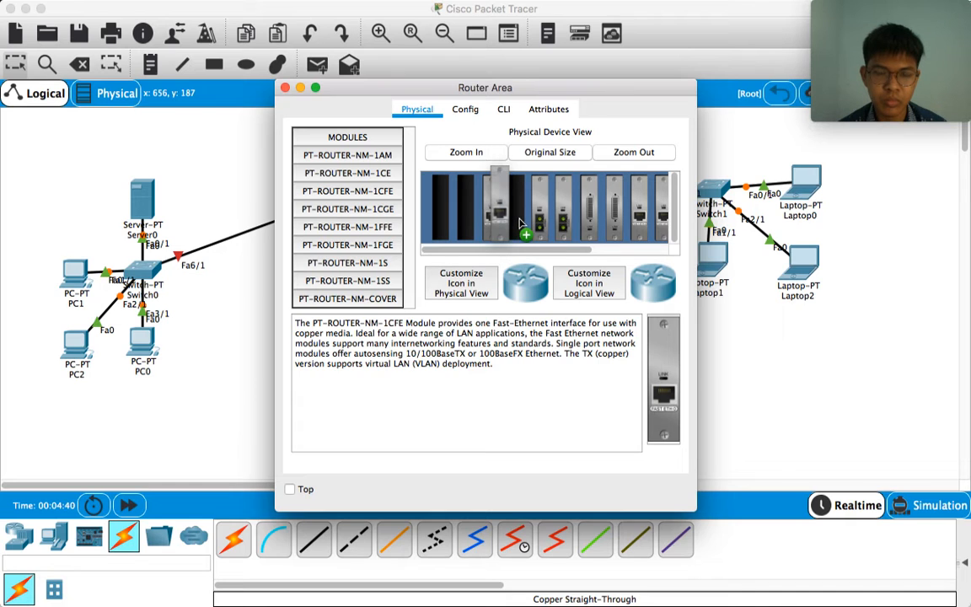
pyautogui.moveTo(520, 223); pyautogui.dragTo(520, 223)
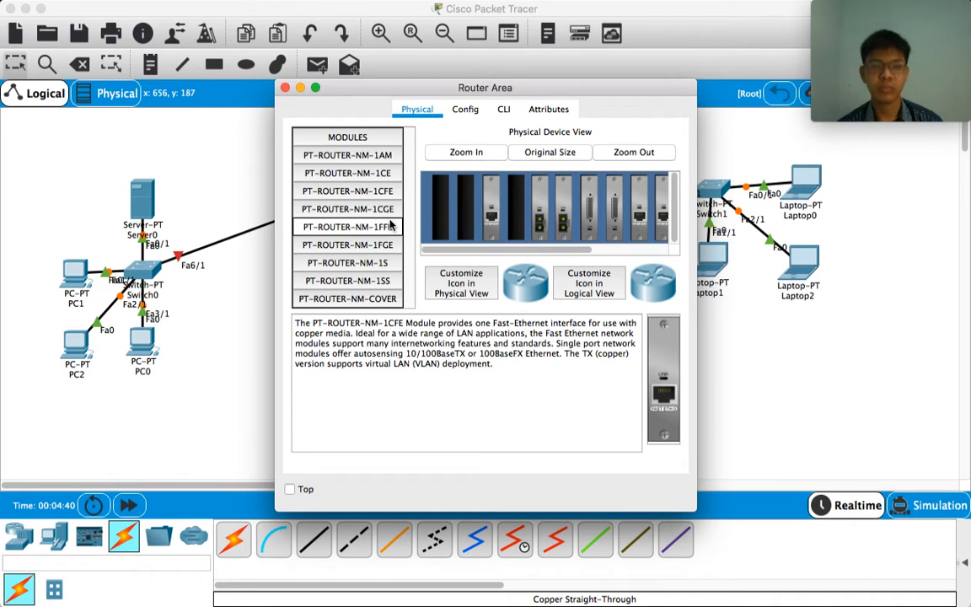
pyautogui.moveTo(336, 187); pyautogui.dragTo(460, 211)
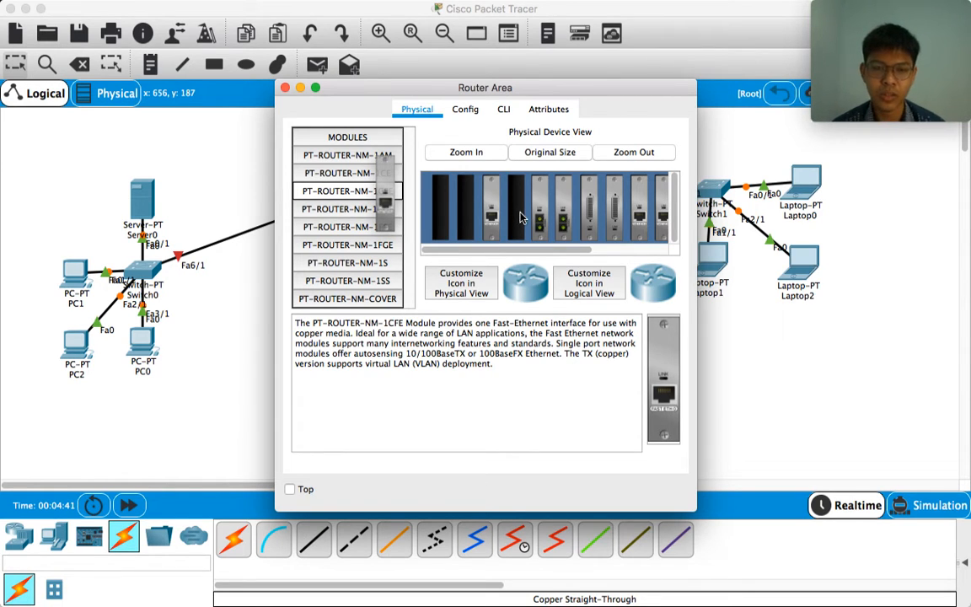
pyautogui.moveTo(520, 217); pyautogui.dragTo(529, 246)
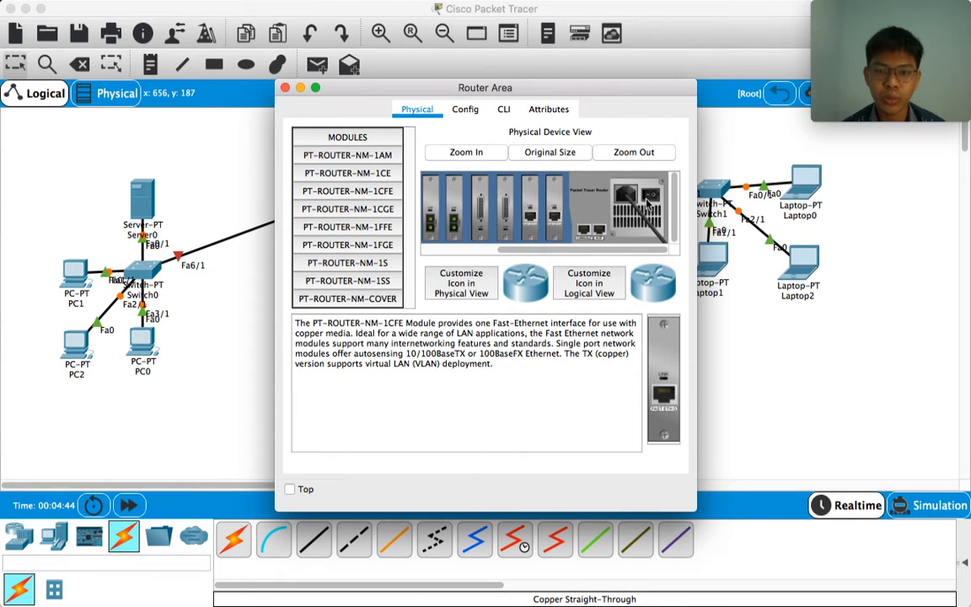
pyautogui.click(285, 87)
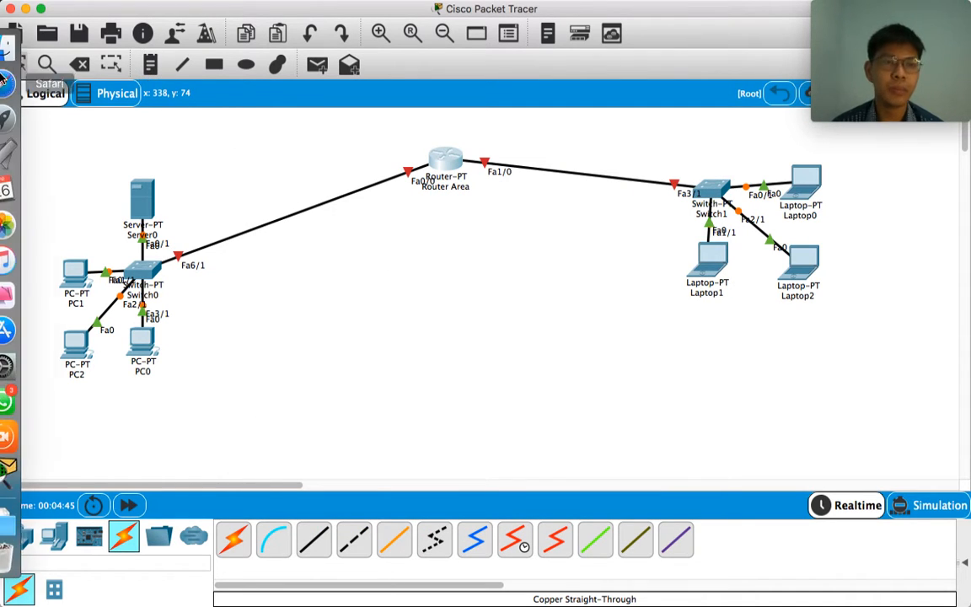
# - Place a text note reading "LAB A" beside Server0 and move it above PC1
pyautogui.click(149, 67)
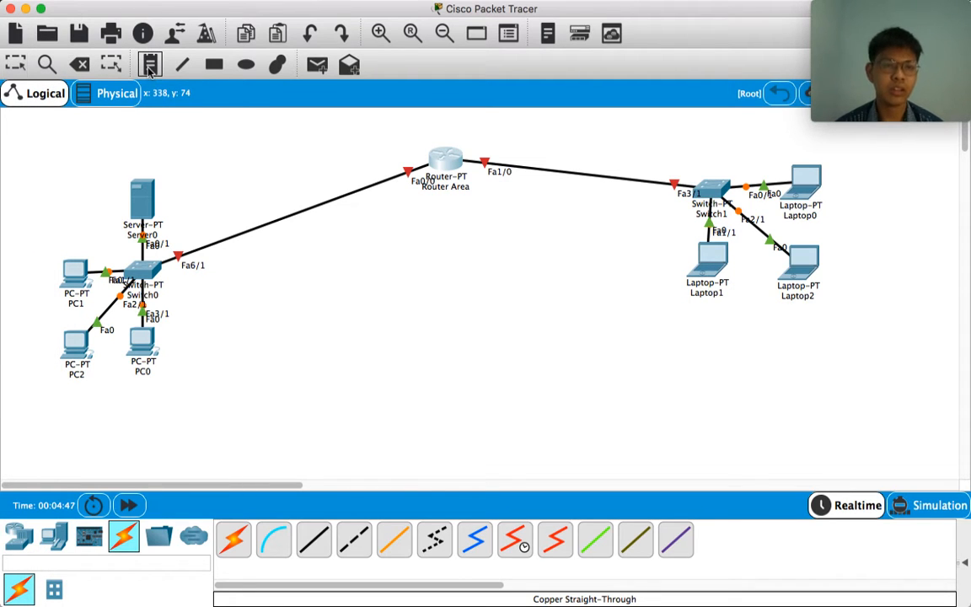
pyautogui.click(18, 200)
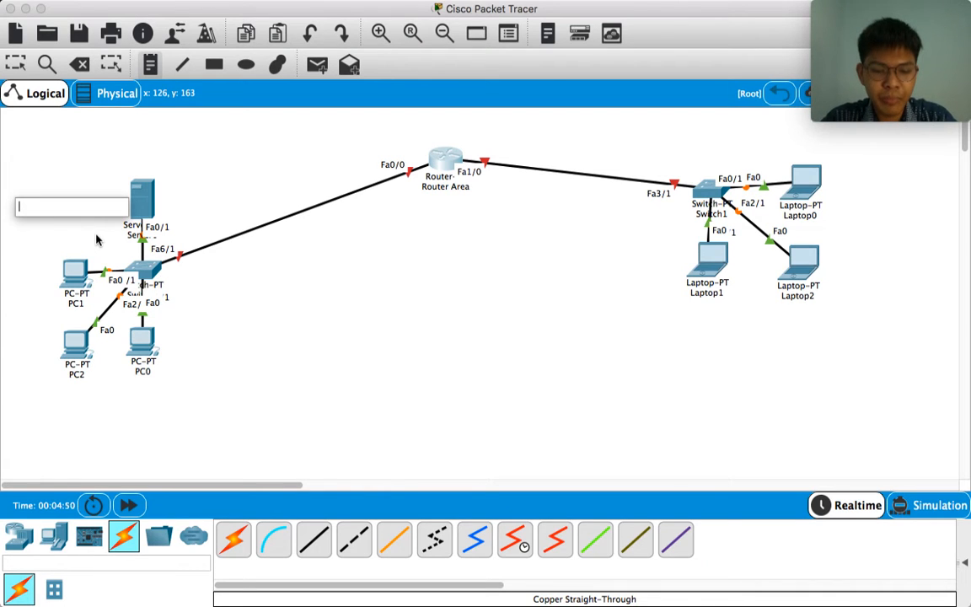
pyautogui.write('K')
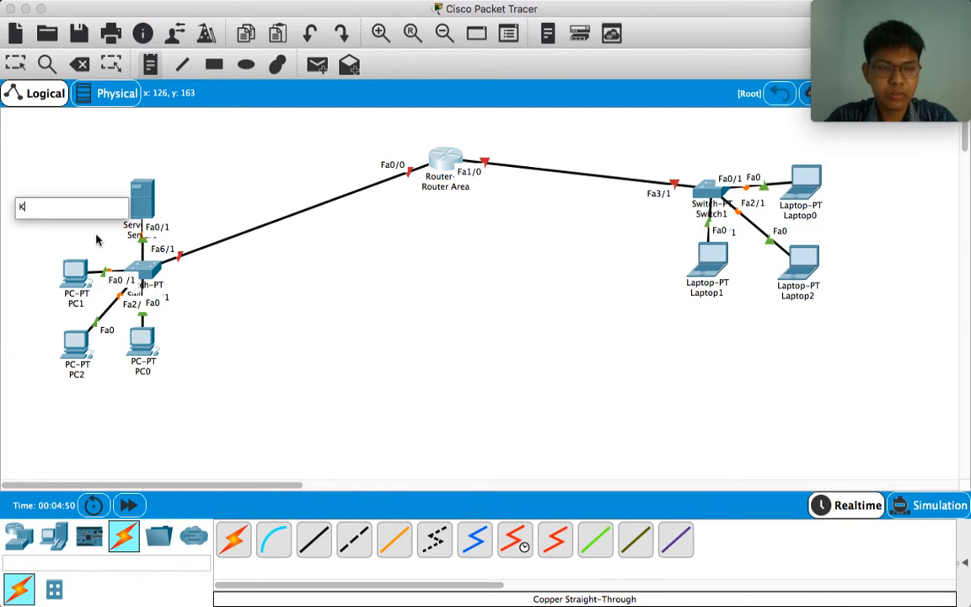
pyautogui.write('elas')
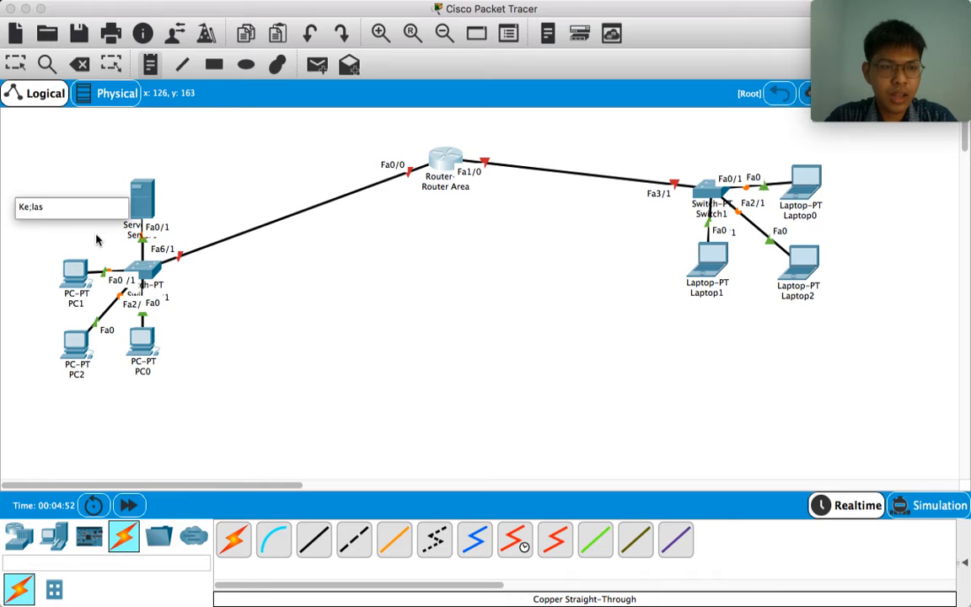
pyautogui.press('BackSpace')
pyautogui.press('BackSpace')
pyautogui.press('BackSpace')
pyautogui.press('BackSpace')
pyautogui.press('BackSpace')
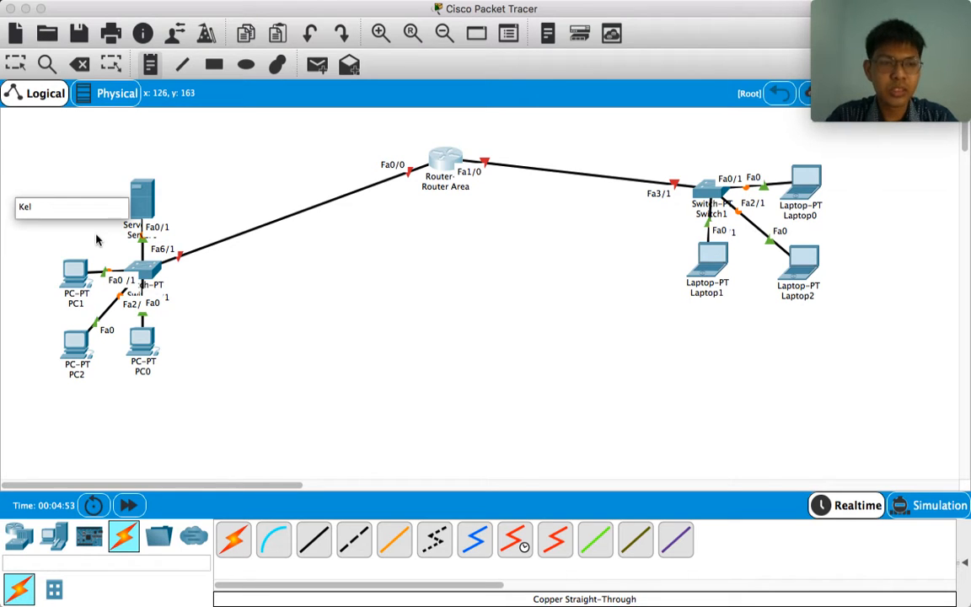
pyautogui.write('L')
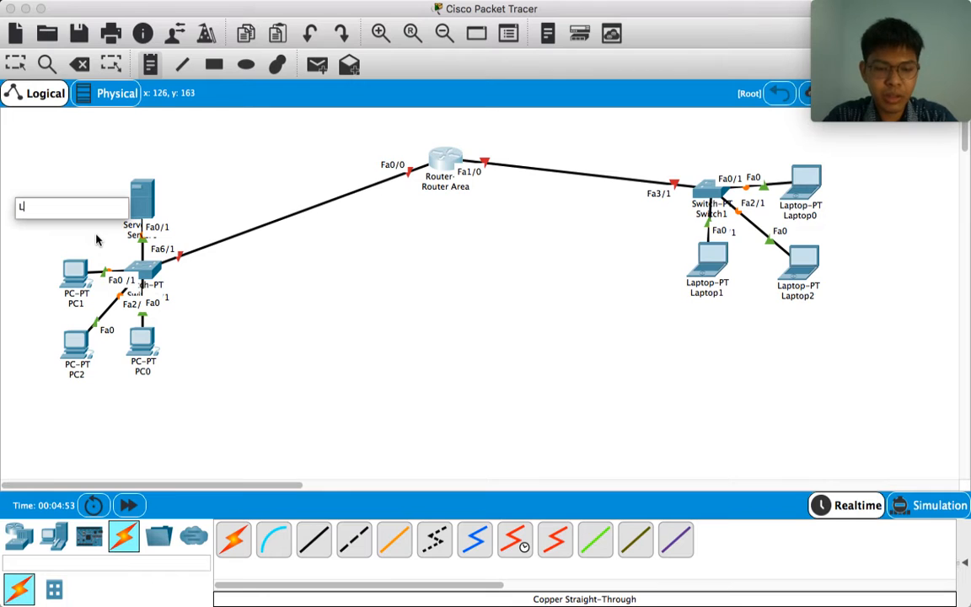
pyautogui.write('ab')
pyautogui.press('BackSpace')
pyautogui.press('BackSpace')
pyautogui.write('AB A')
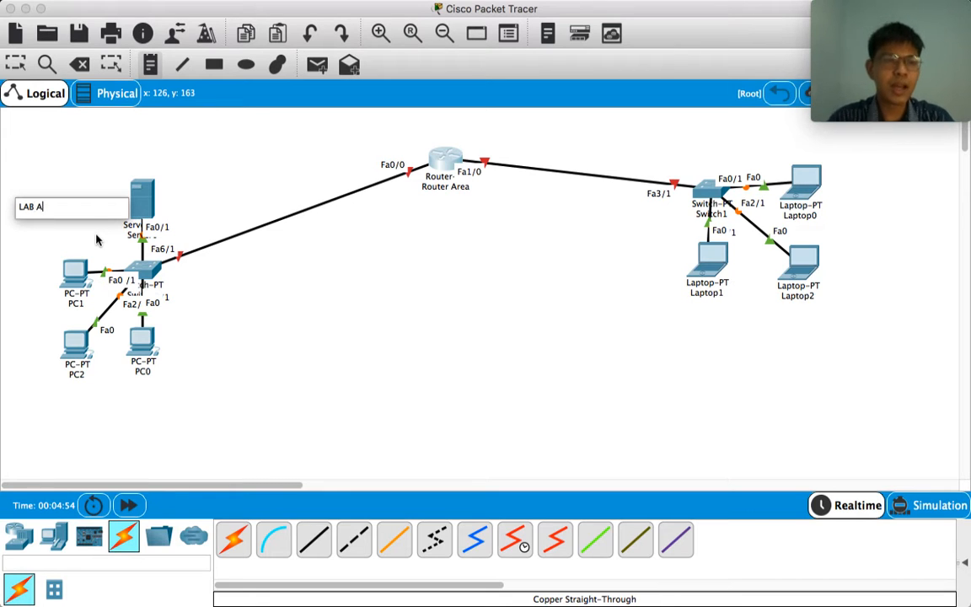
pyautogui.click(226, 331)
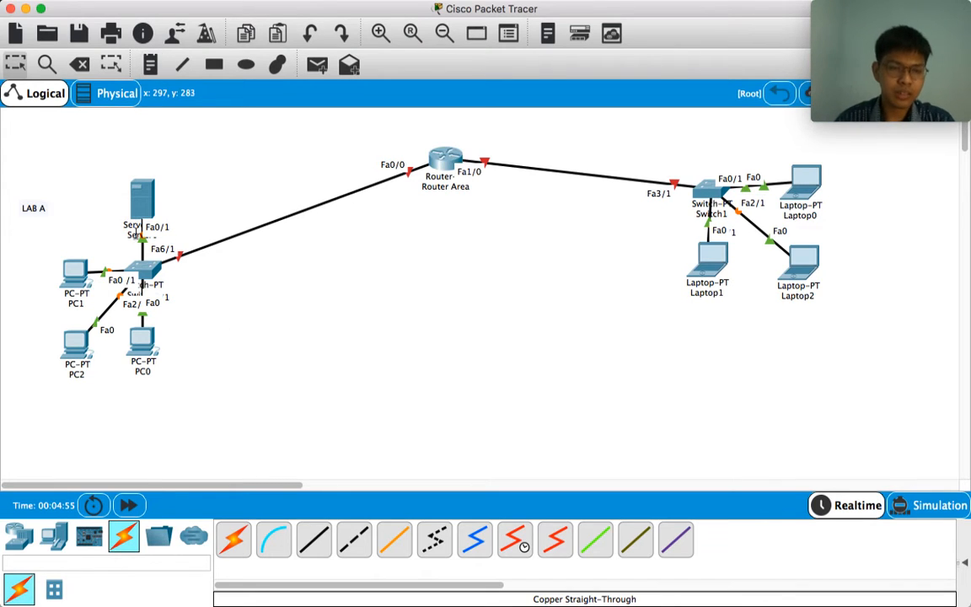
pyautogui.click(48, 208)
pyautogui.moveTo(56, 206); pyautogui.dragTo(71, 201)
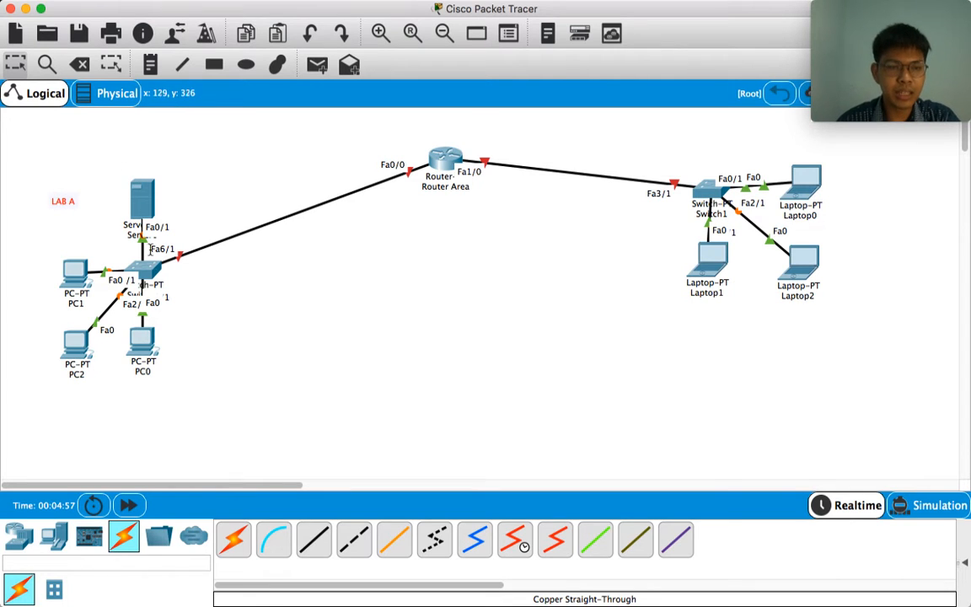
# - Add a text note reading "LAB C" near Switch1 and move it below Laptop1
pyautogui.click(145, 63)
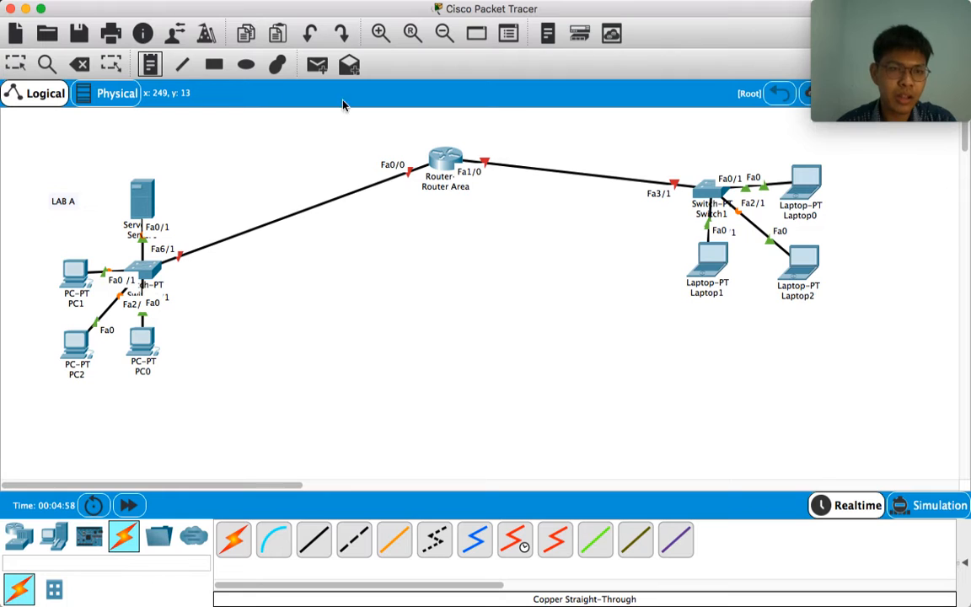
pyautogui.click(648, 160)
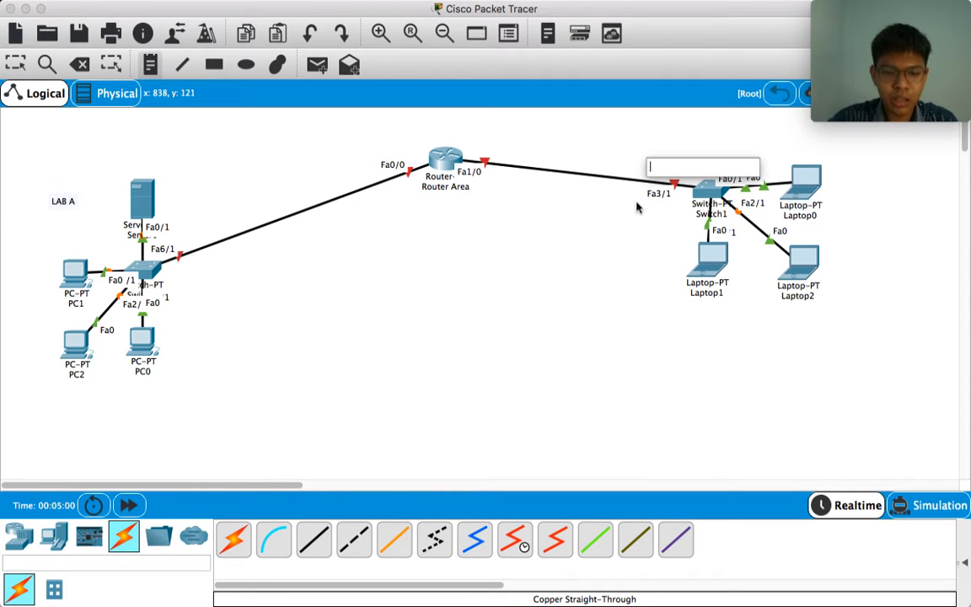
pyautogui.write('LAB C')
pyautogui.click(659, 260)
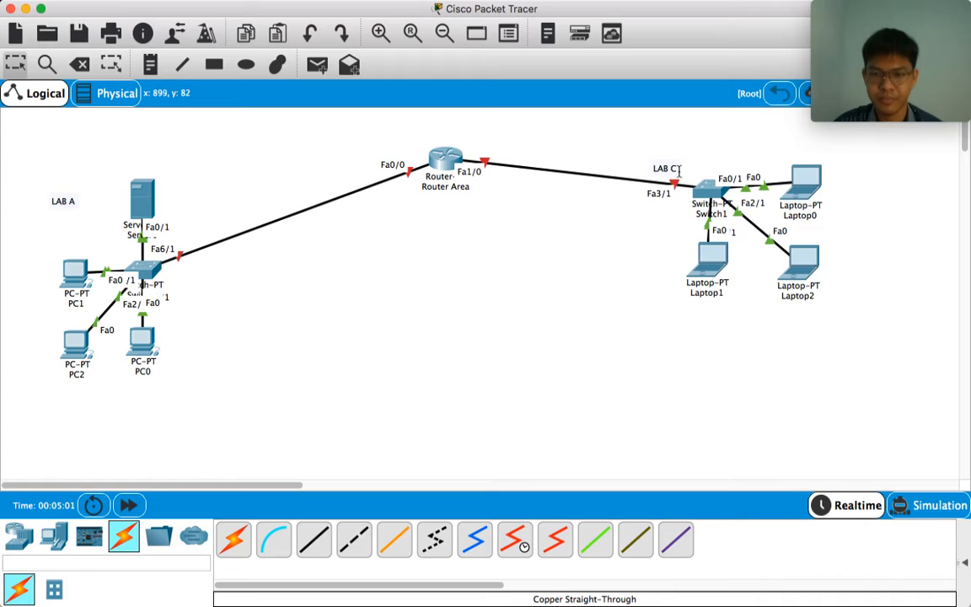
pyautogui.moveTo(674, 168); pyautogui.dragTo(709, 357)
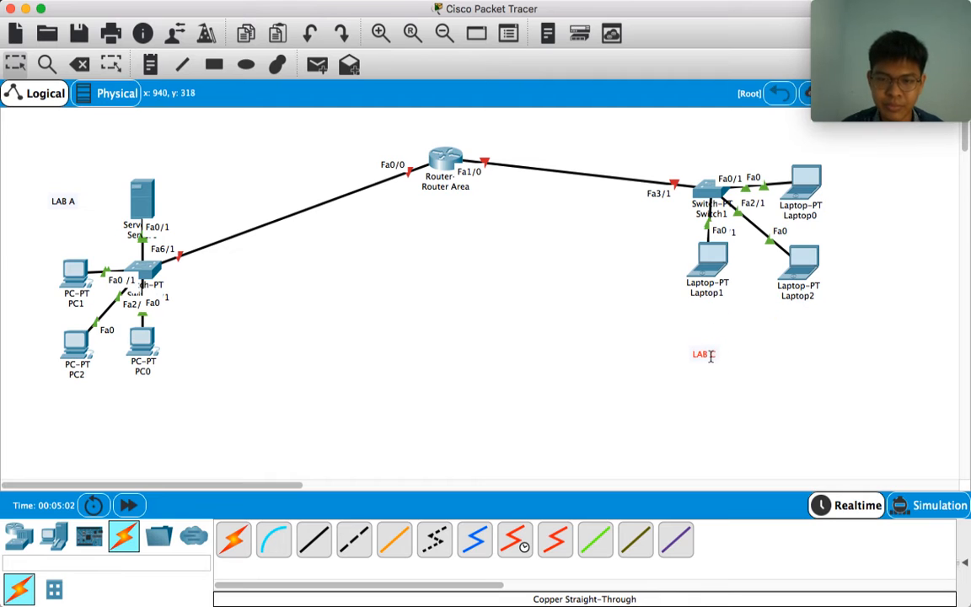
# - Spread Laptop0, Laptop2 and Laptop1 slightly further apart and shift Router Area upward in the topology
pyautogui.moveTo(815, 186); pyautogui.dragTo(831, 192)
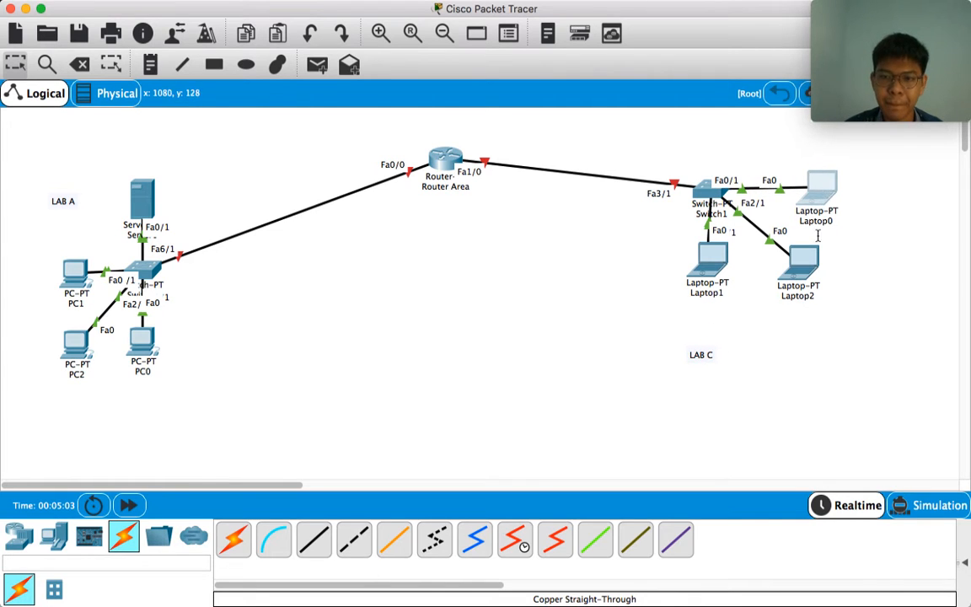
pyautogui.moveTo(811, 267); pyautogui.dragTo(827, 265)
pyautogui.moveTo(717, 265)
pyautogui.mouseDown()
pyautogui.moveTo(728, 268)
pyautogui.moveTo(720, 267)
pyautogui.mouseUp()
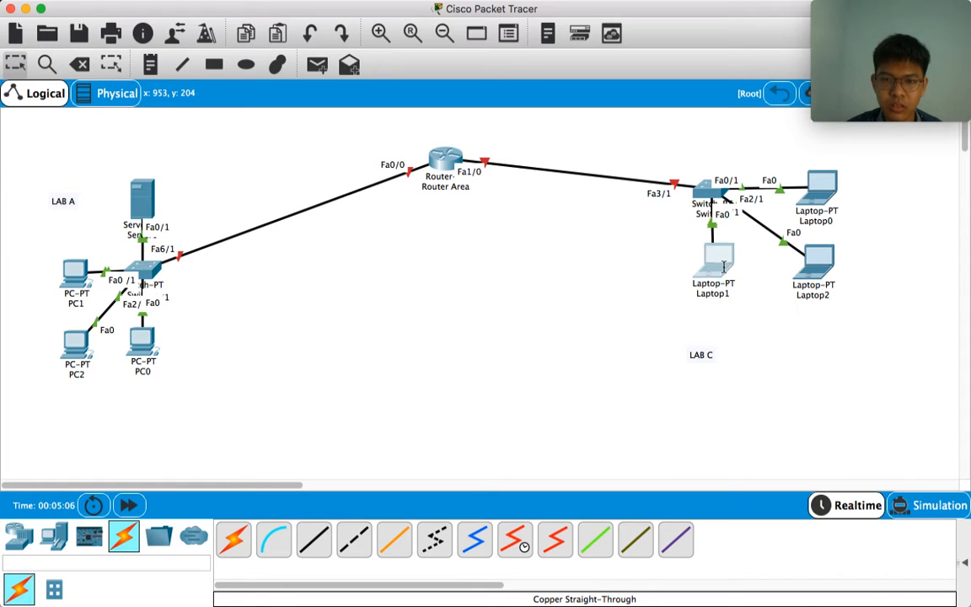
pyautogui.moveTo(450, 162); pyautogui.dragTo(450, 145)
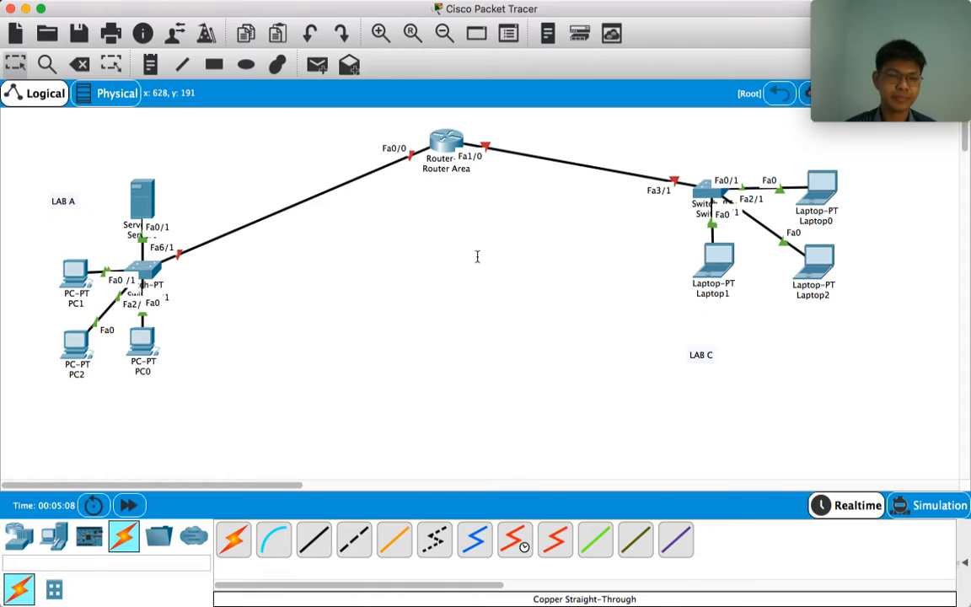
# - Add a text note reading "IP : 10.10.10.1/8" and place it just above Server0
pyautogui.click(152, 67)
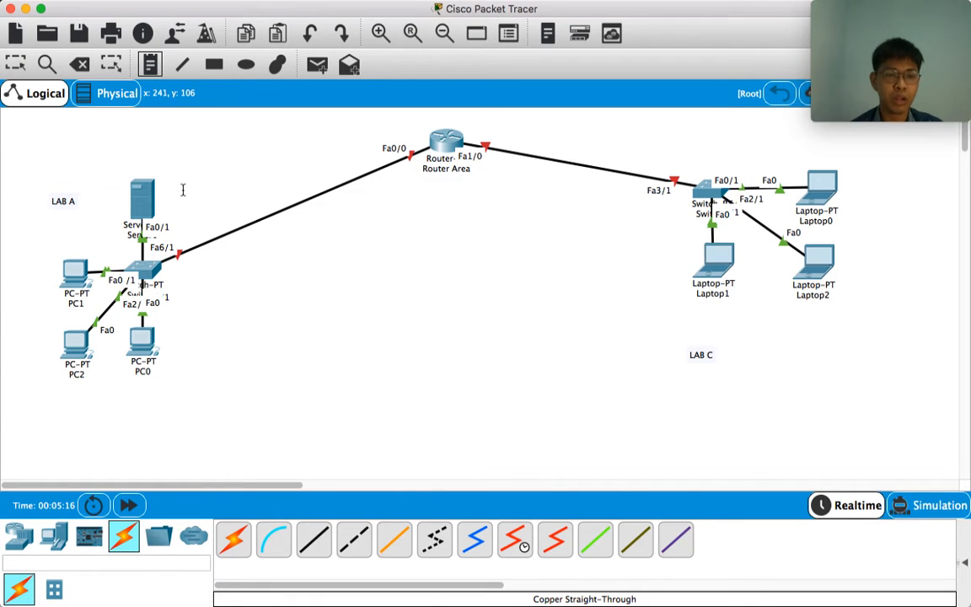
pyautogui.click(106, 162)
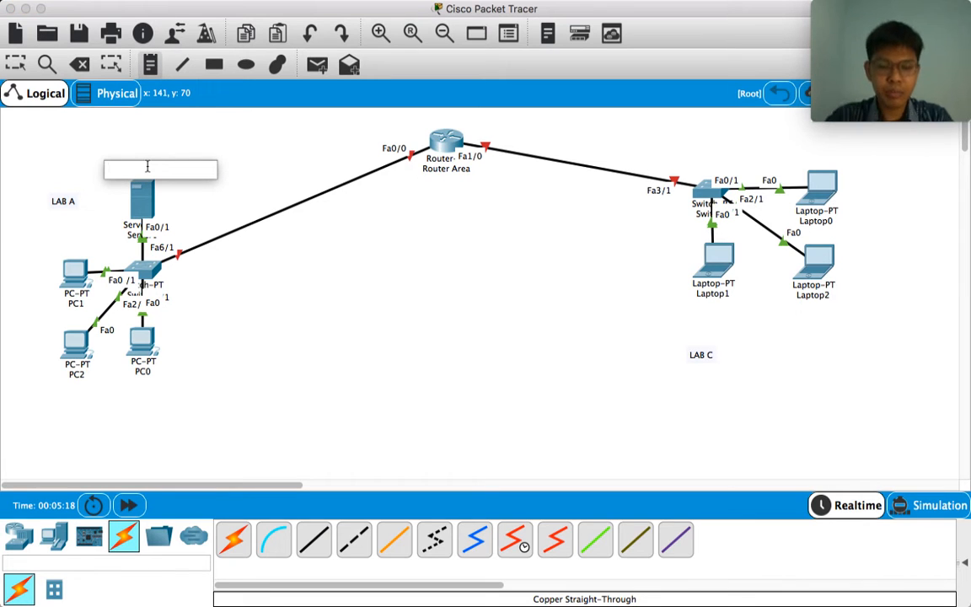
pyautogui.write('IP : ')
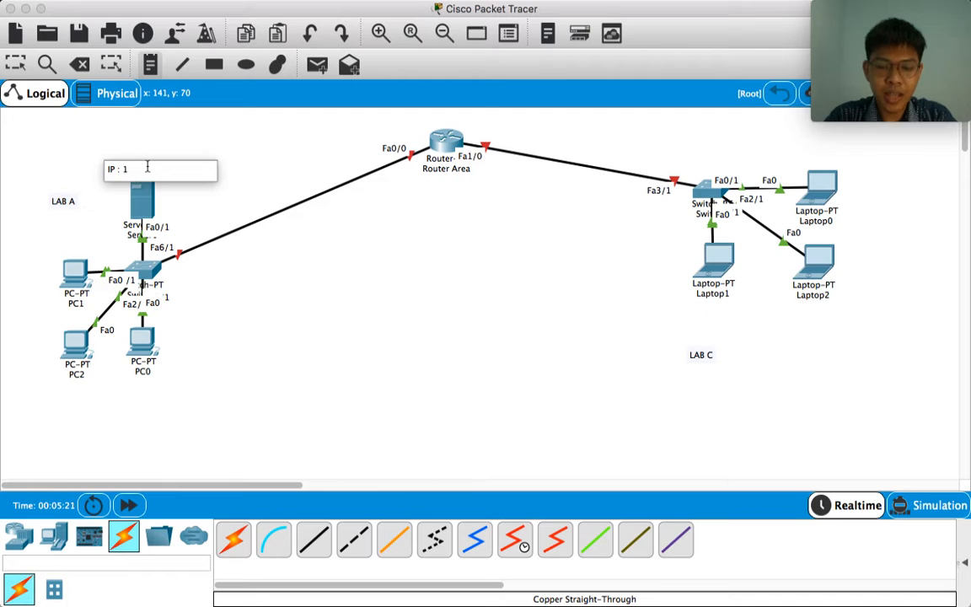
pyautogui.write('10.10.1/')
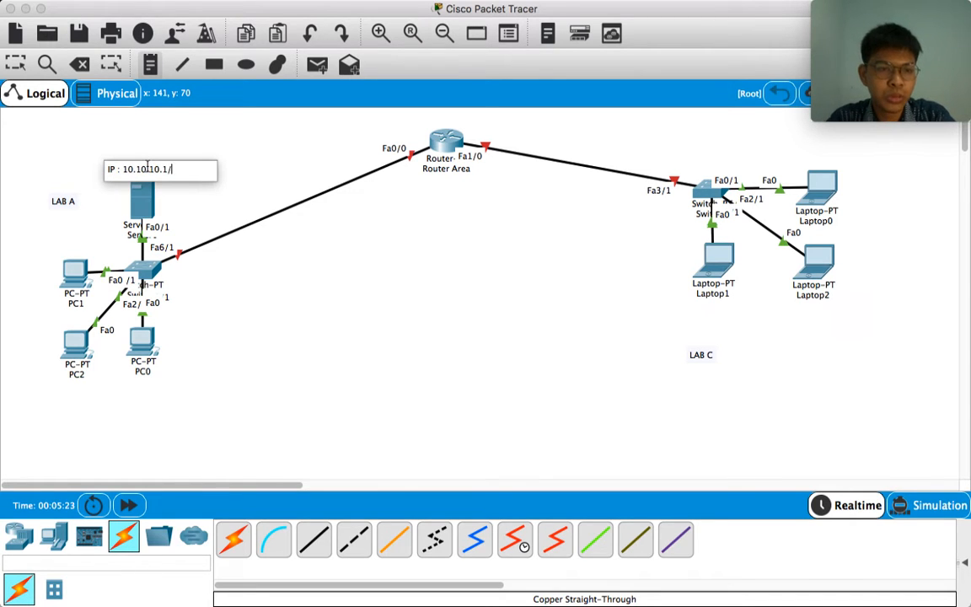
pyautogui.write('.10.1/8')
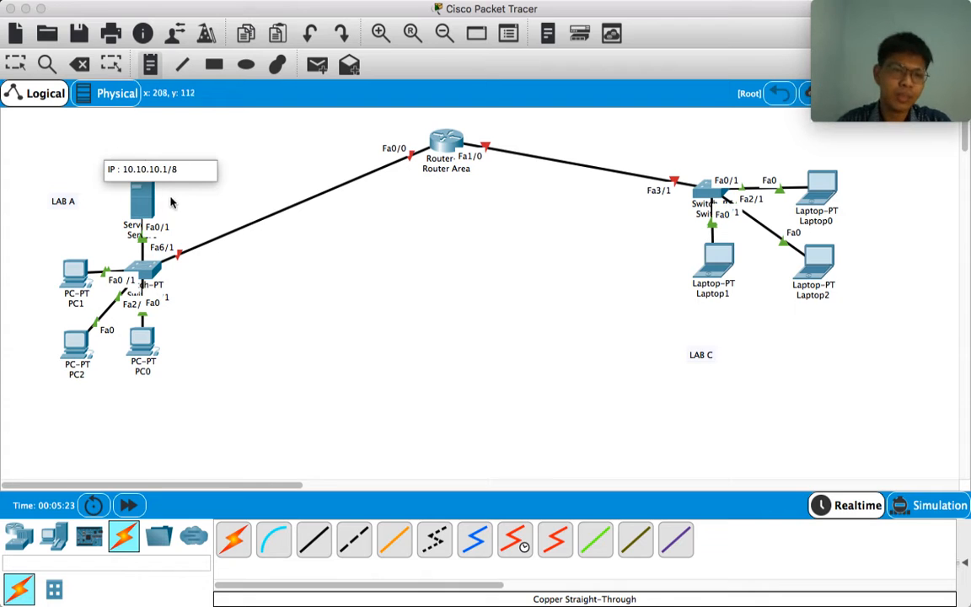
pyautogui.click(156, 184)
pyautogui.moveTo(160, 170); pyautogui.dragTo(163, 163)
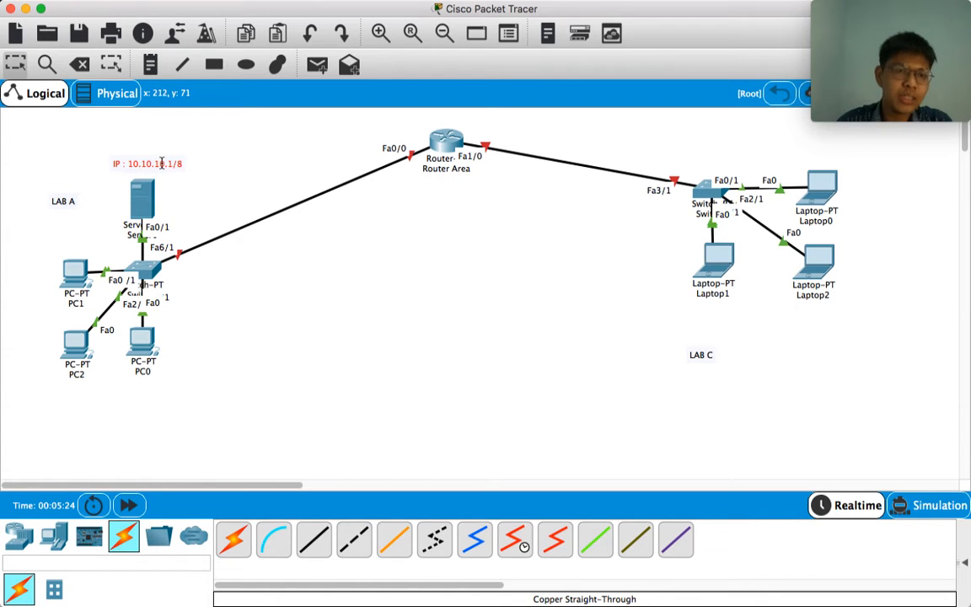
pyautogui.click(219, 277)
# - Add a text note reading "IP DHCP /8" and position it below PC2 and PC0
pyautogui.click(149, 63)
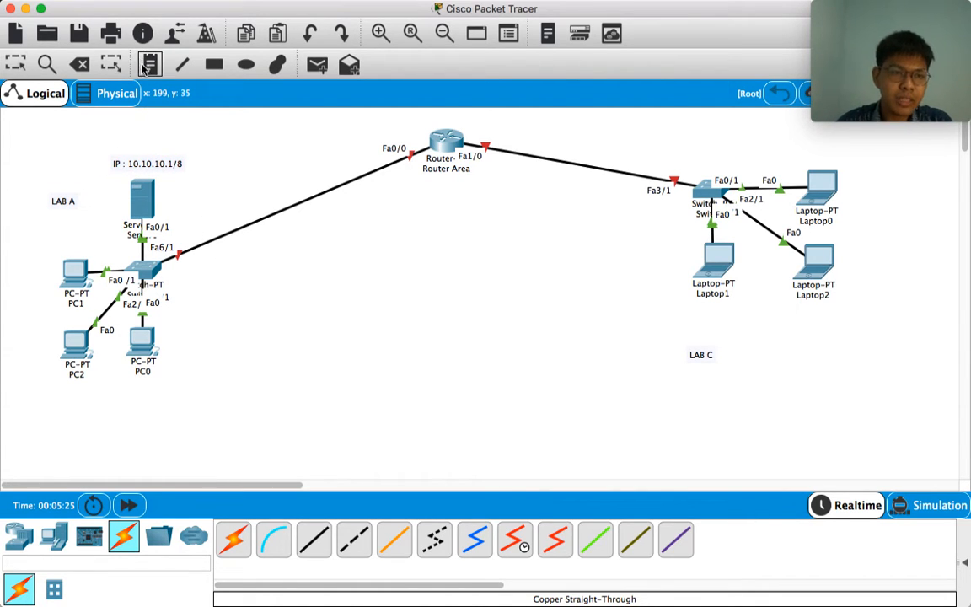
pyautogui.click(57, 394)
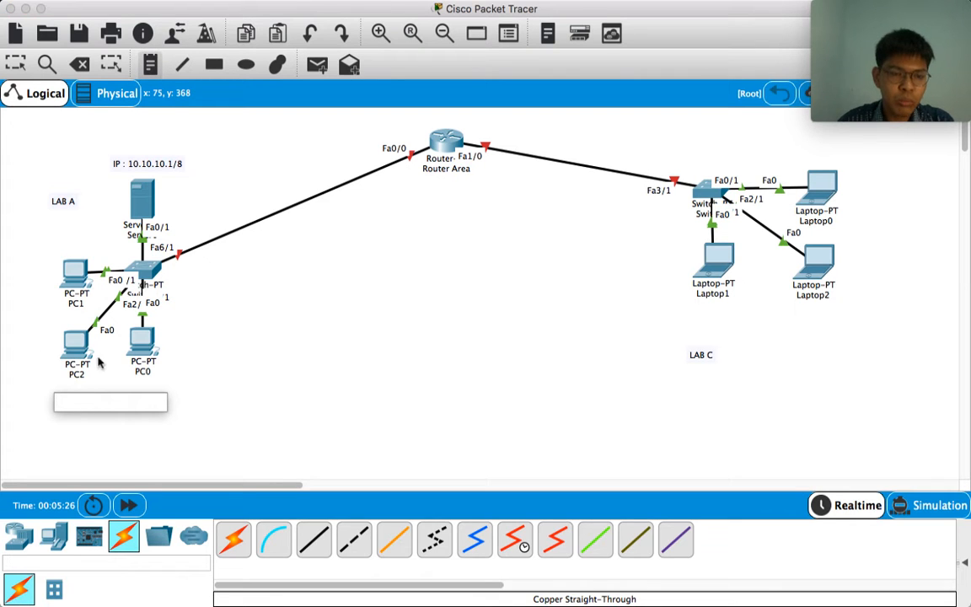
pyautogui.write('IP ')
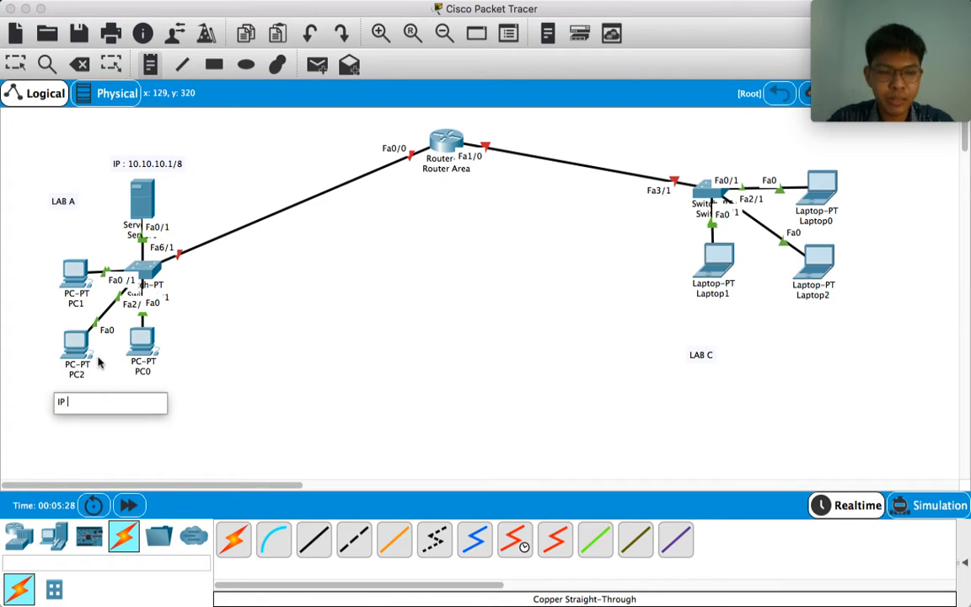
pyautogui.write('DHCP /8')
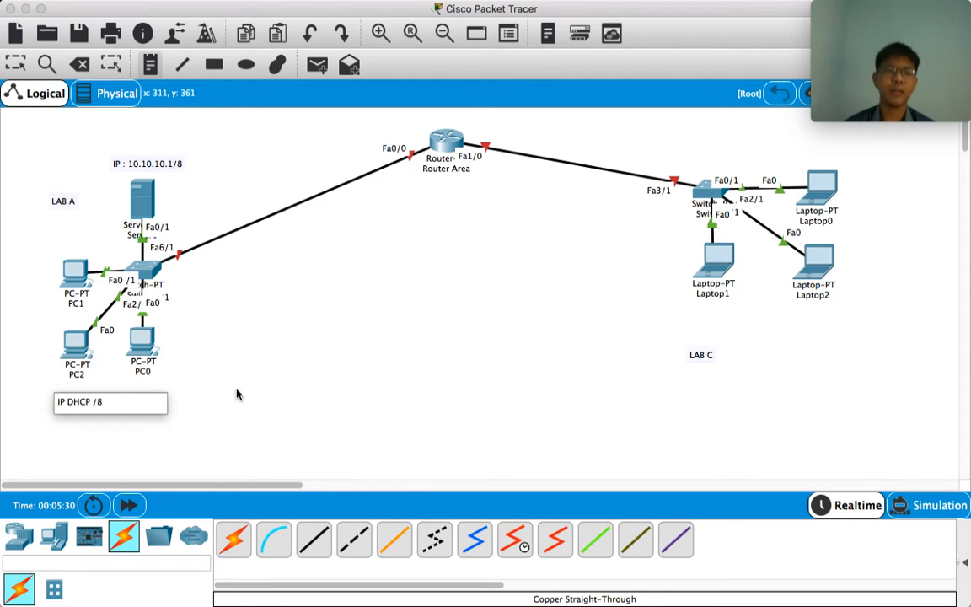
pyautogui.press('Escape')
pyautogui.moveTo(96, 403); pyautogui.dragTo(120, 399)
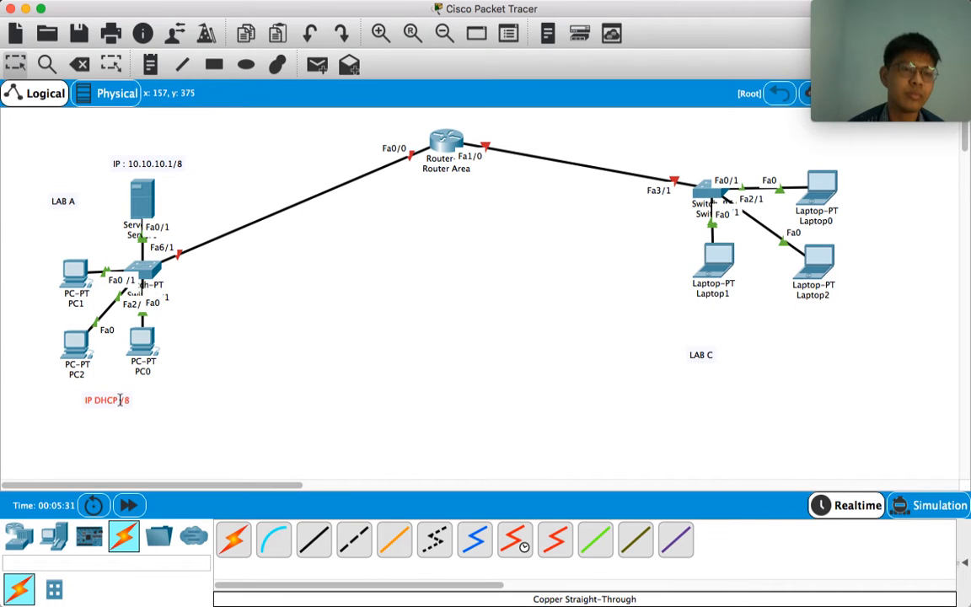
pyautogui.click(181, 384)
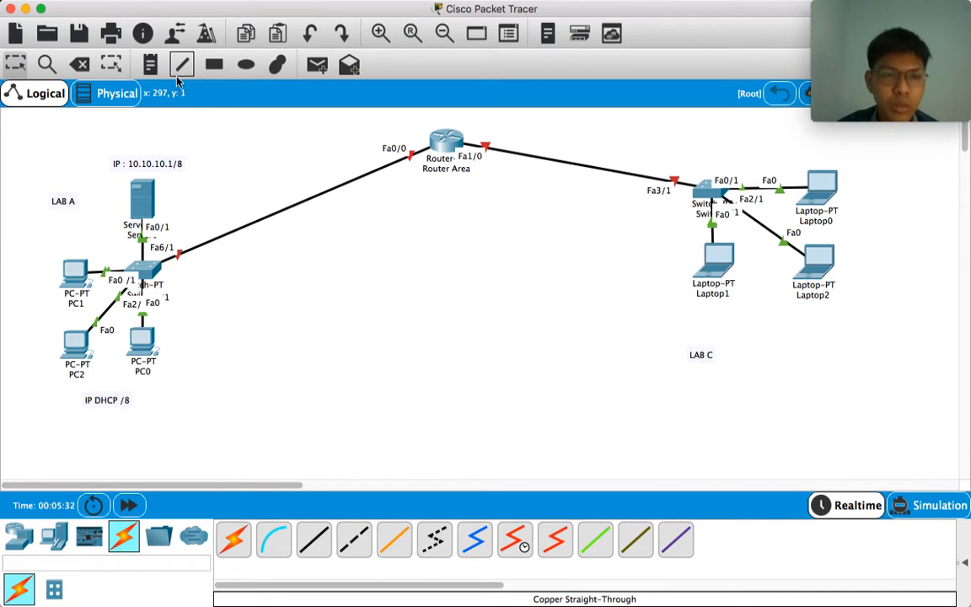
# - Add a text note reading "10.10.10.2/8" and position it beside the router's Fa0/0 port label
pyautogui.click(150, 64)
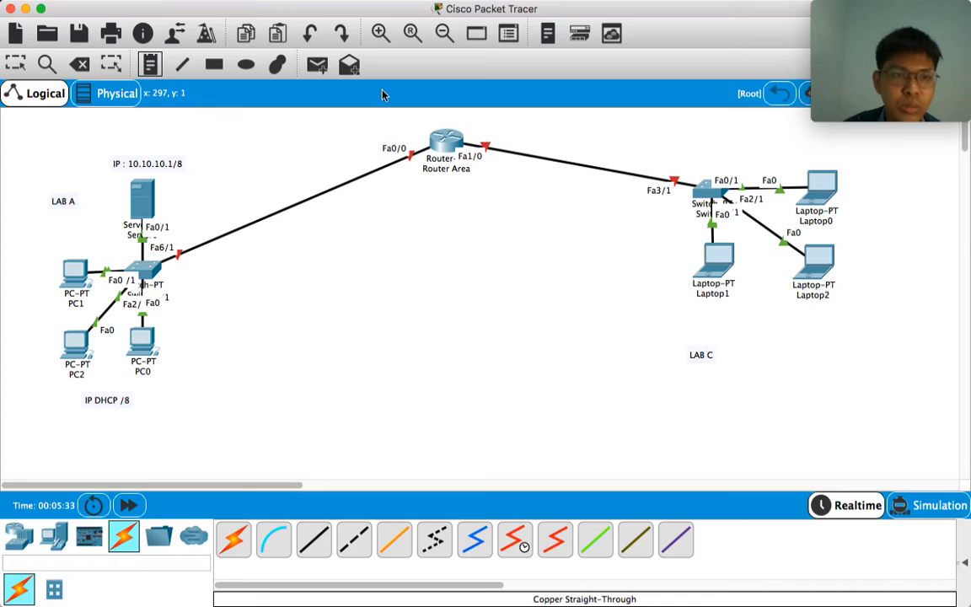
pyautogui.click(308, 132)
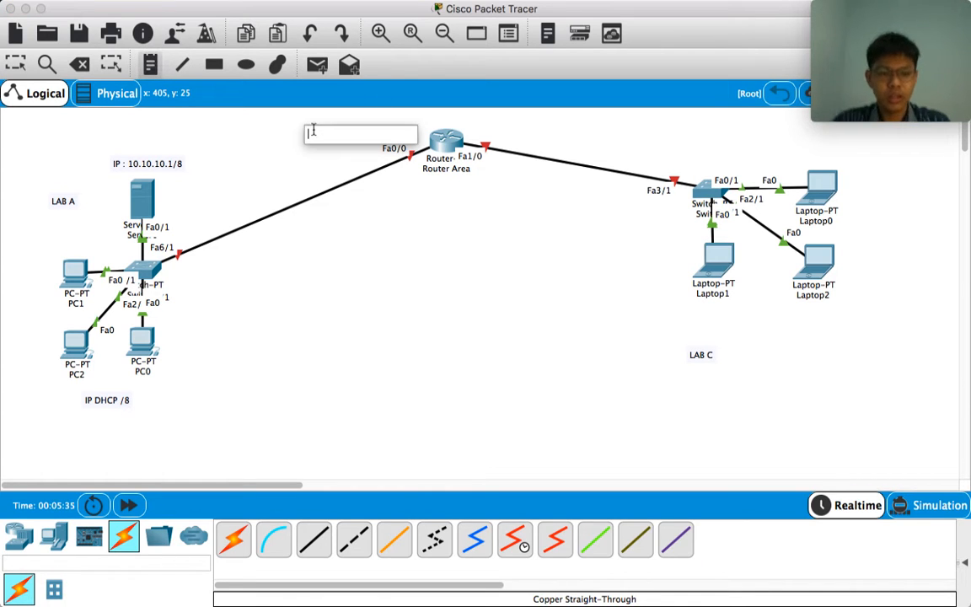
pyautogui.write('10.10.10.')
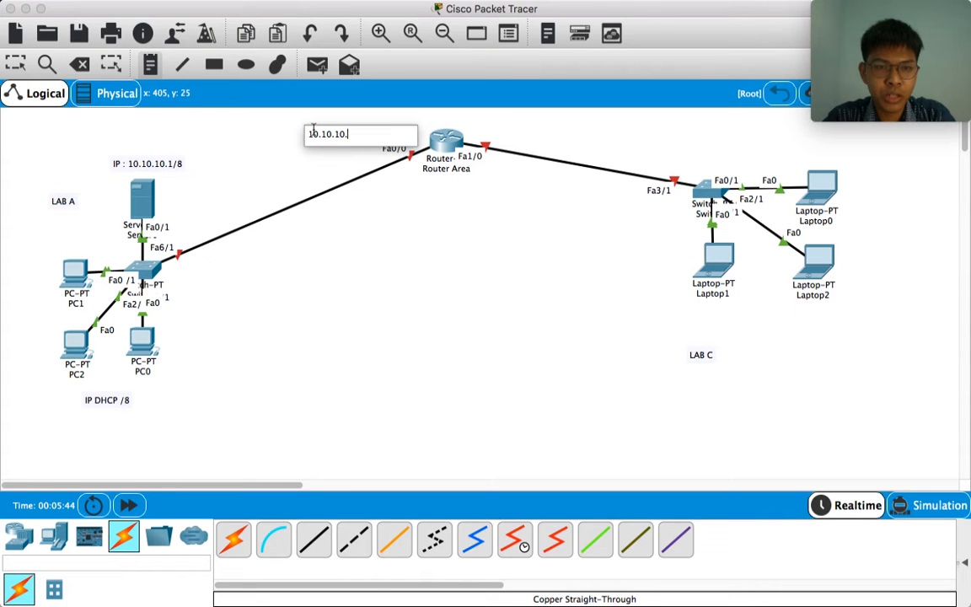
pyautogui.write('8')
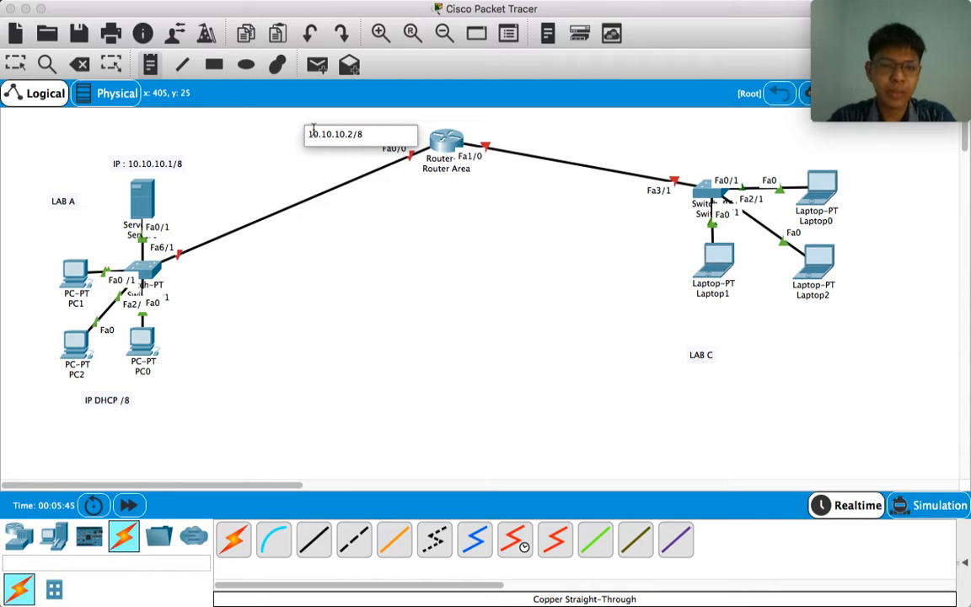
pyautogui.click(428, 255)
pyautogui.moveTo(353, 141)
pyautogui.mouseDown()
pyautogui.moveTo(384, 134)
pyautogui.moveTo(347, 143)
pyautogui.mouseUp()
pyautogui.click(448, 336)
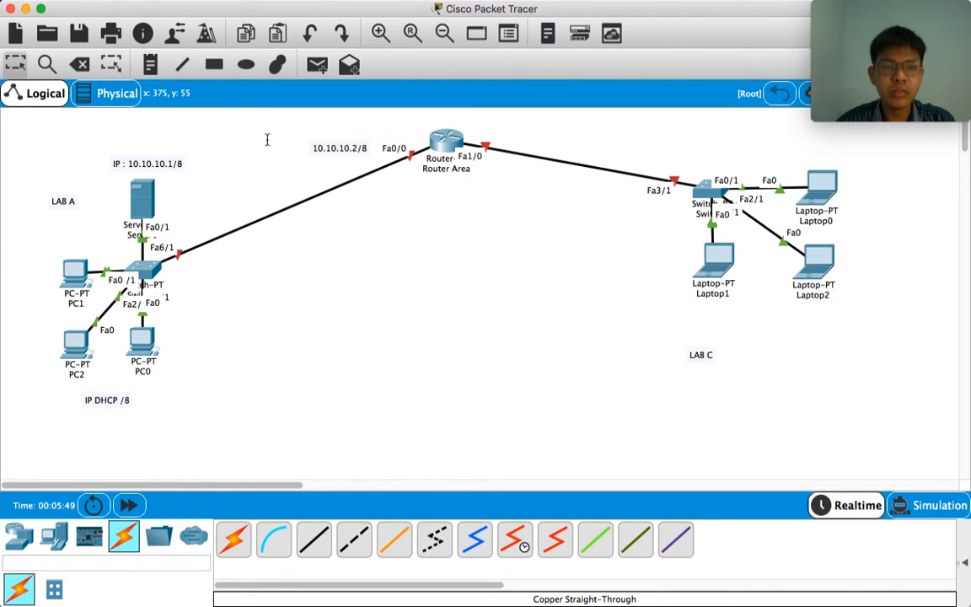
# - Add a text note reading "IP STATIC : 192.168.10.x/24" and position it just above the LAB C note
pyautogui.click(150, 65)
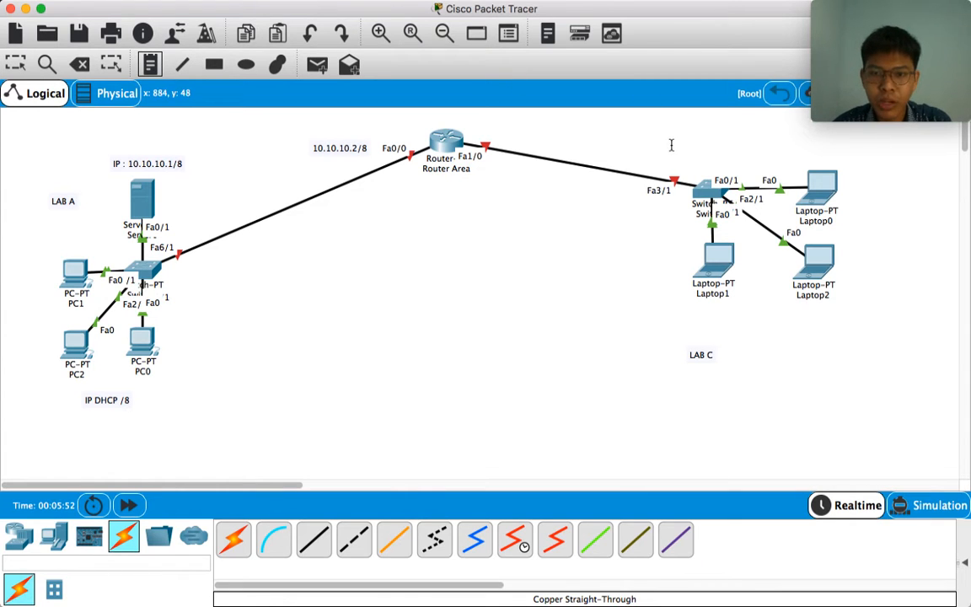
pyautogui.click(689, 337)
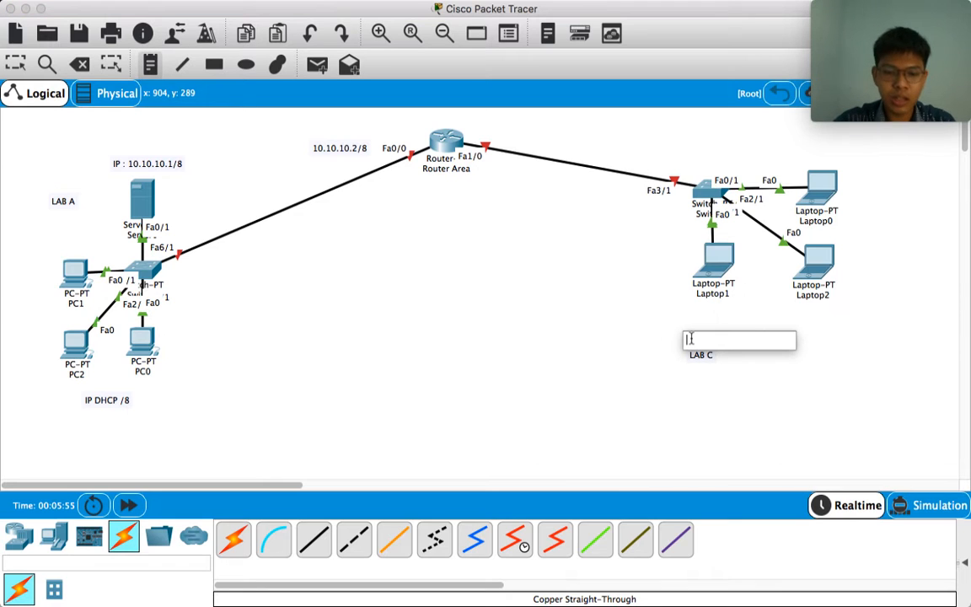
pyautogui.write('IP')
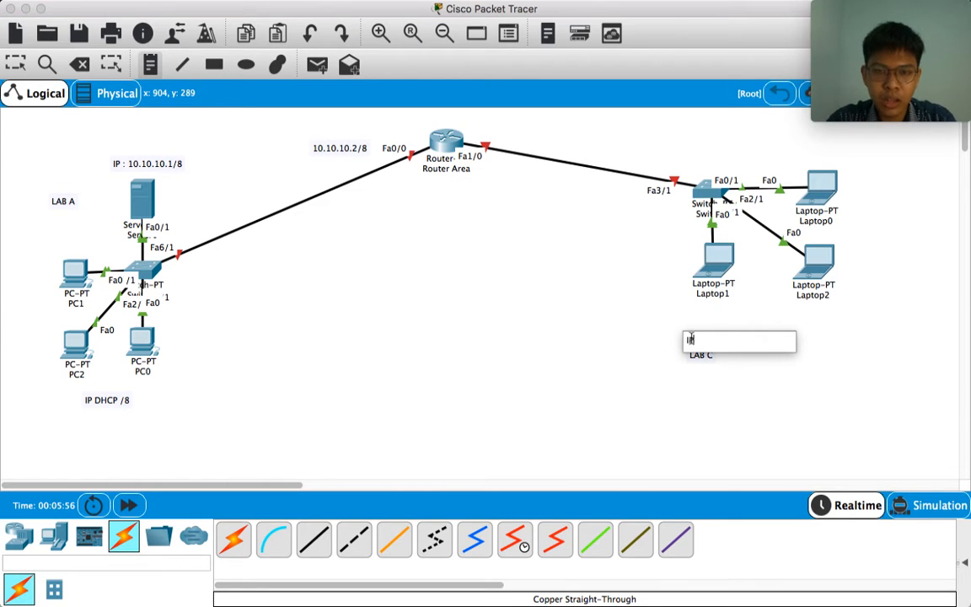
pyautogui.write(' STATIC')
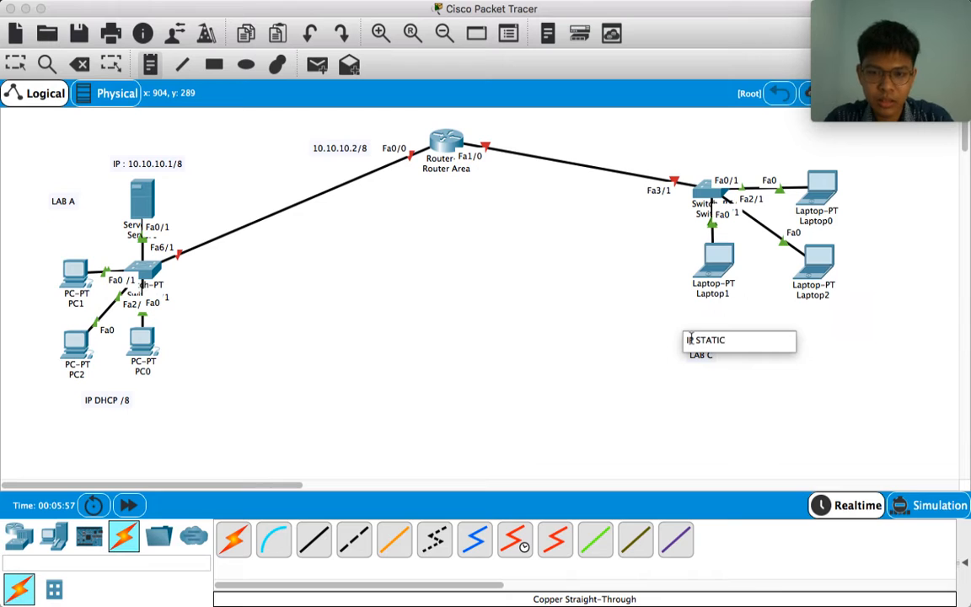
pyautogui.write(' :')
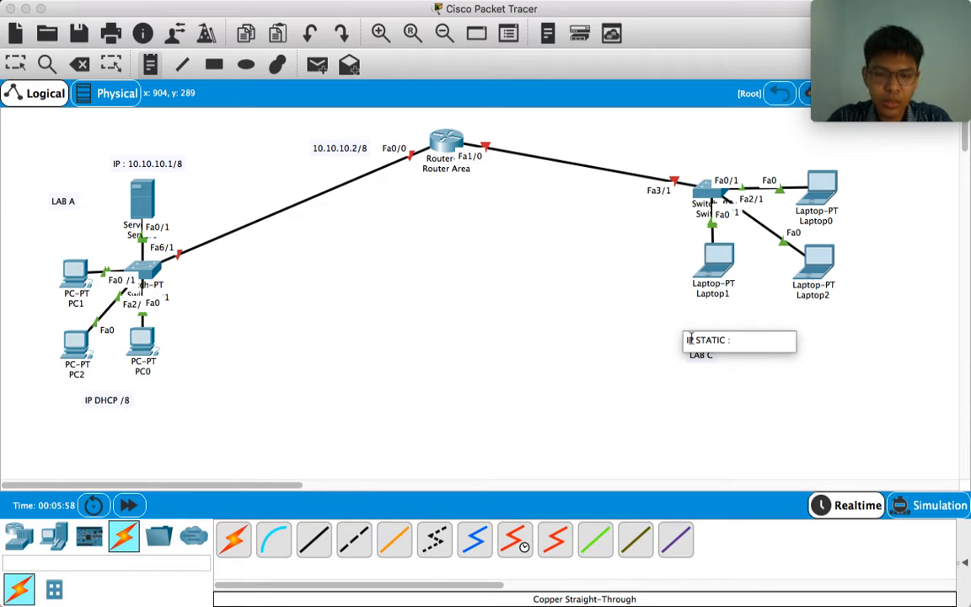
pyautogui.write(' 192.')
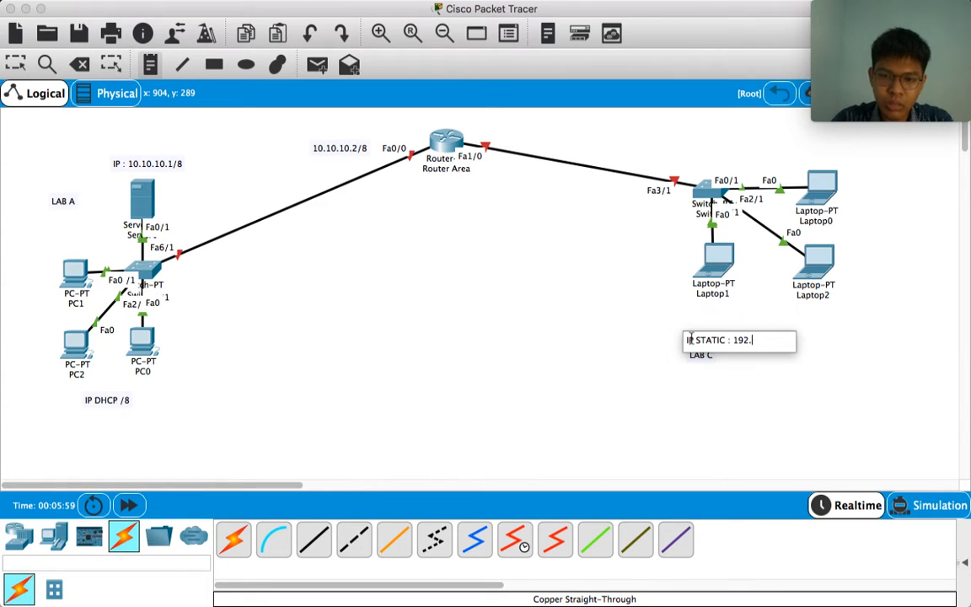
pyautogui.write('168.')
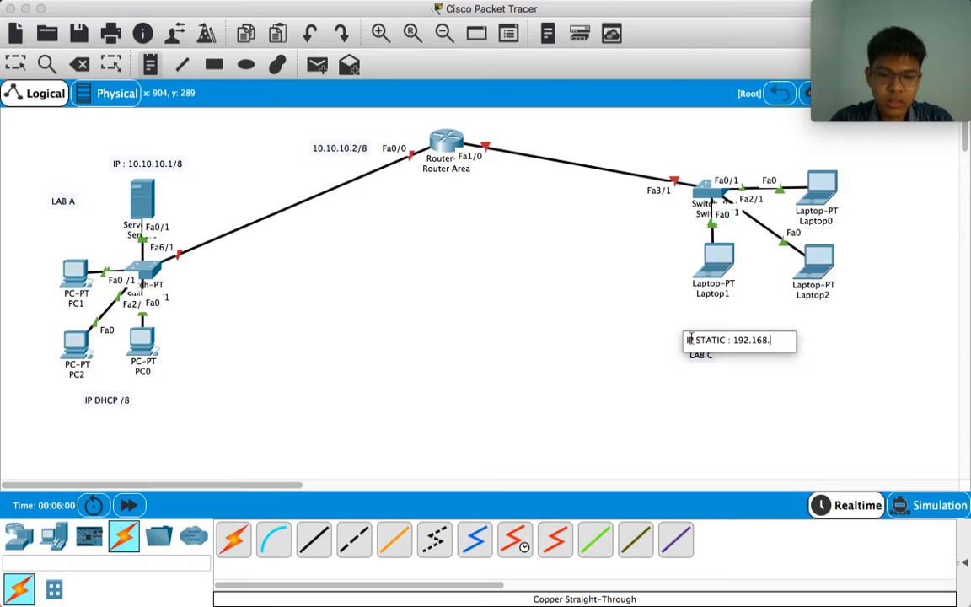
pyautogui.write('10.X/')
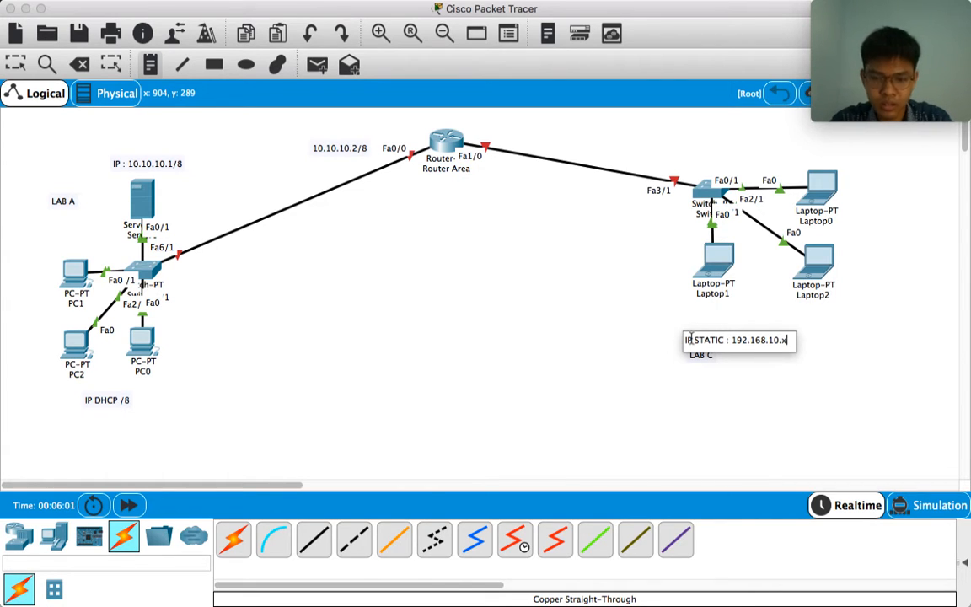
pyautogui.write('24')
pyautogui.click(775, 381)
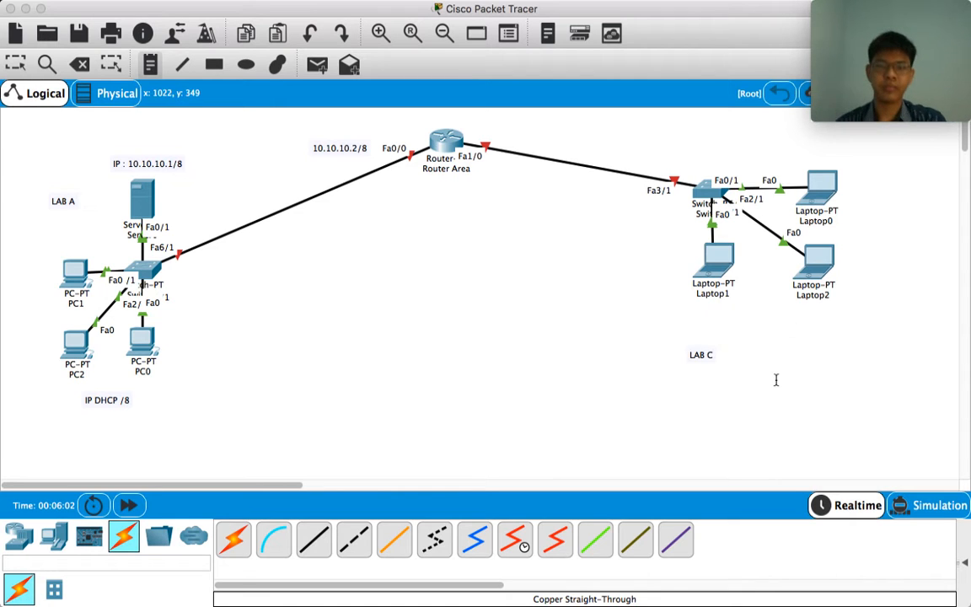
pyautogui.click(754, 344)
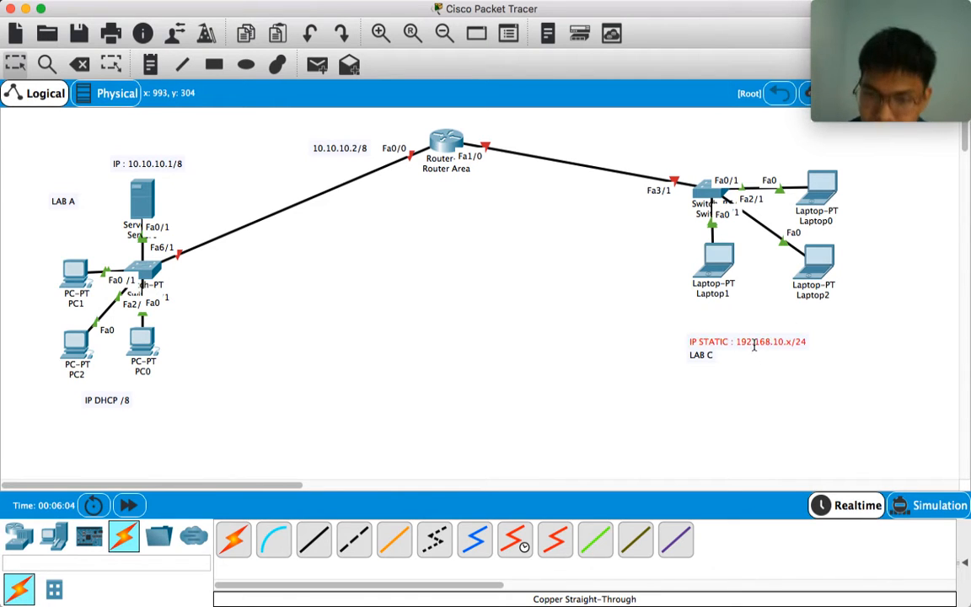
pyautogui.moveTo(753, 341); pyautogui.dragTo(753, 336)
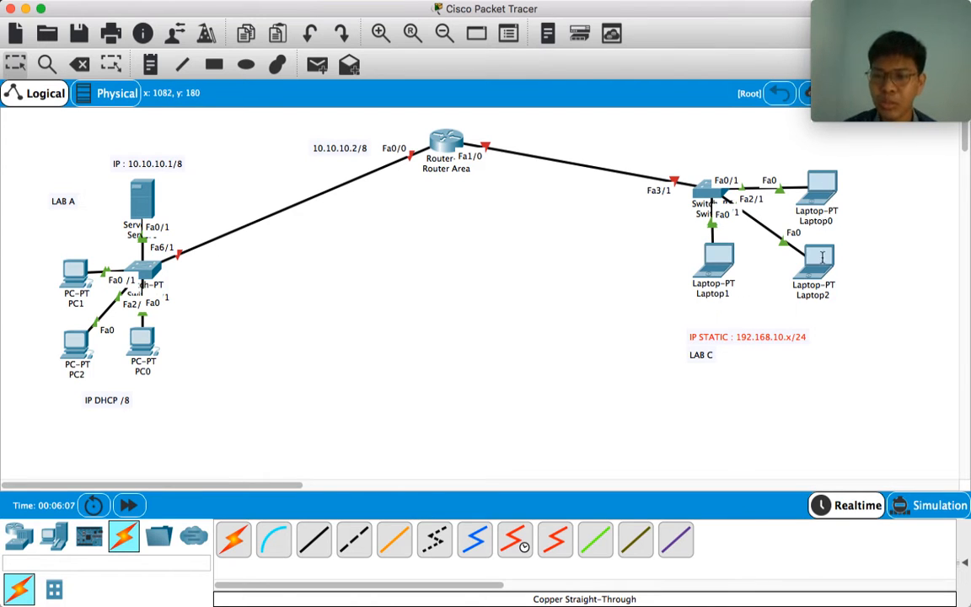
pyautogui.click(735, 404)
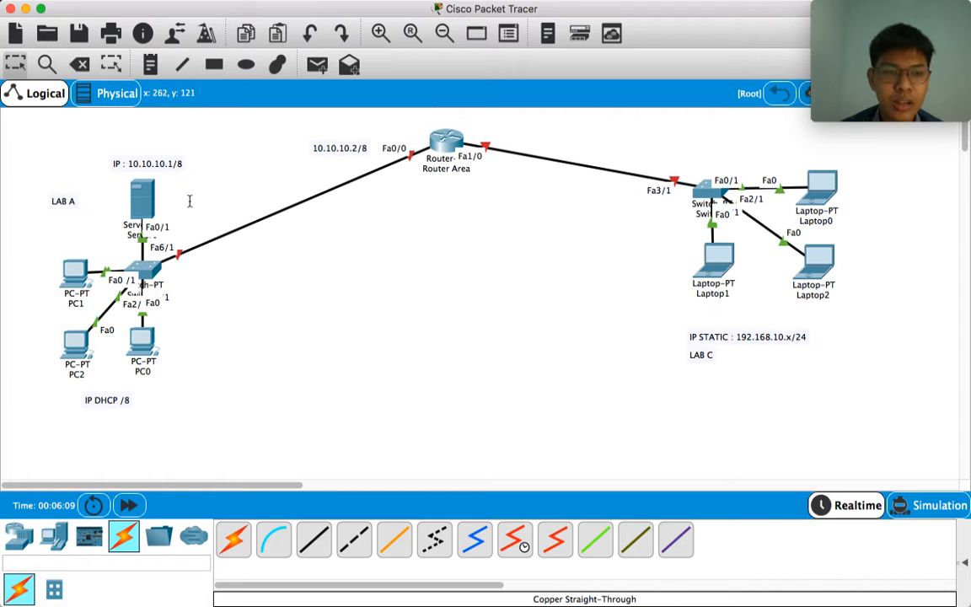
# - Add a text note reading "192.168.10.1./24" beside the router's Fa1/0 port, above the link to the LAB C switch
pyautogui.click(153, 66)
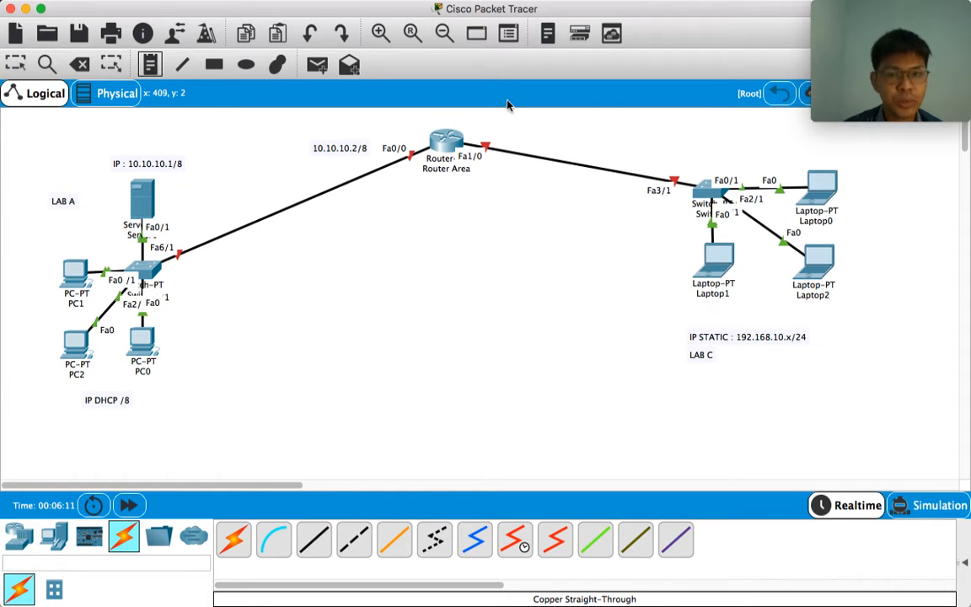
pyautogui.click(519, 137)
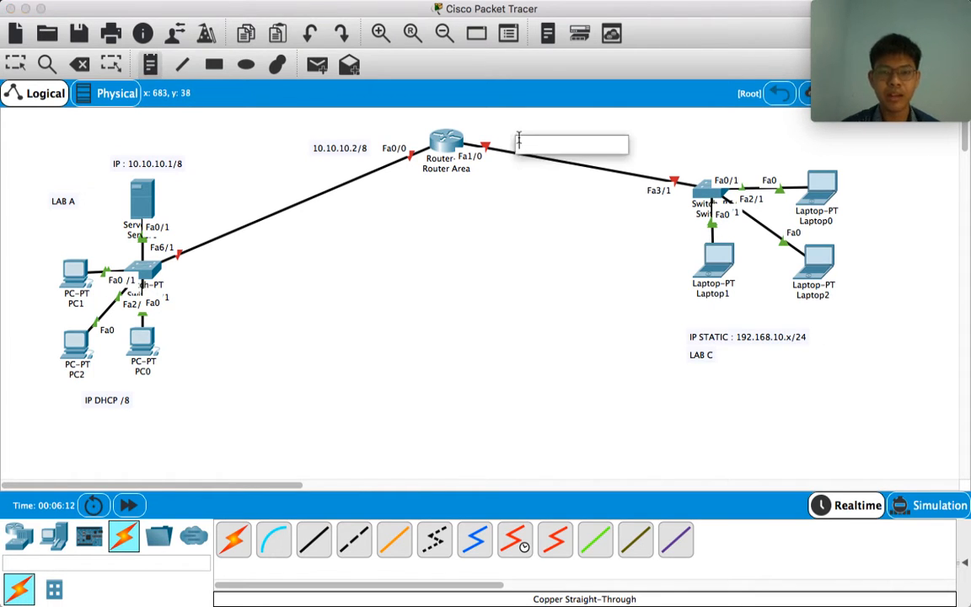
pyautogui.write('192.168.10.1')
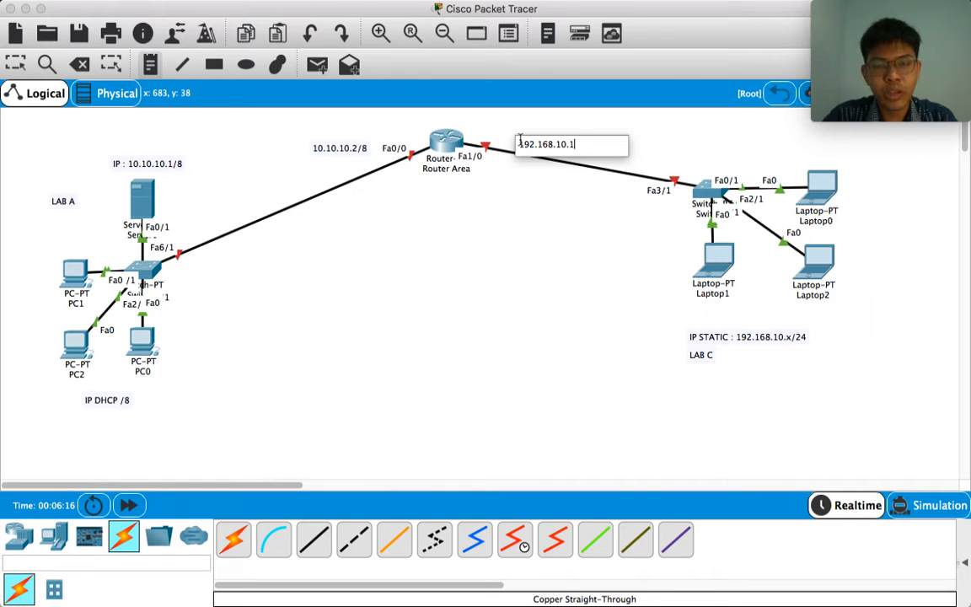
pyautogui.press('BackSpace')
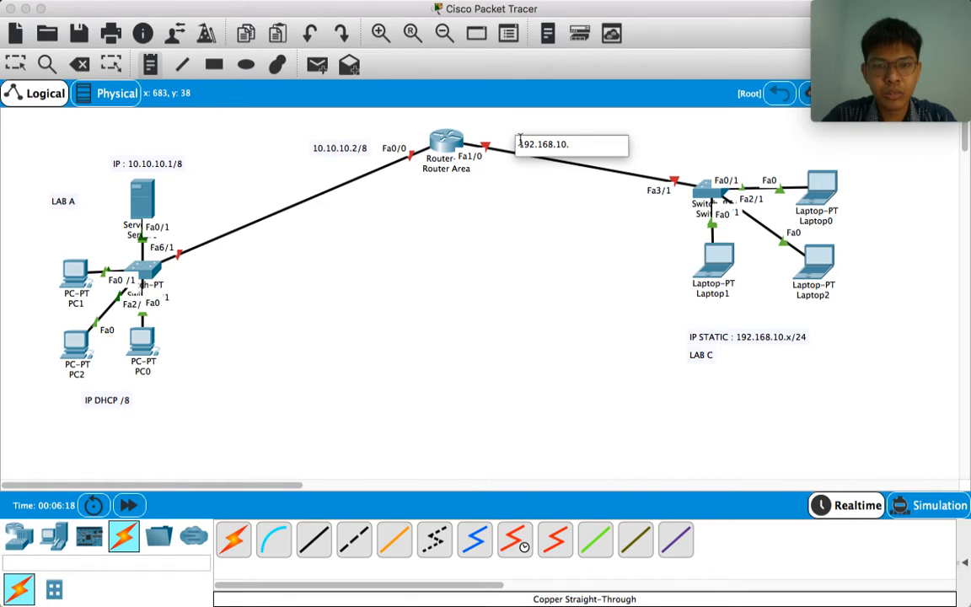
pyautogui.write('2')
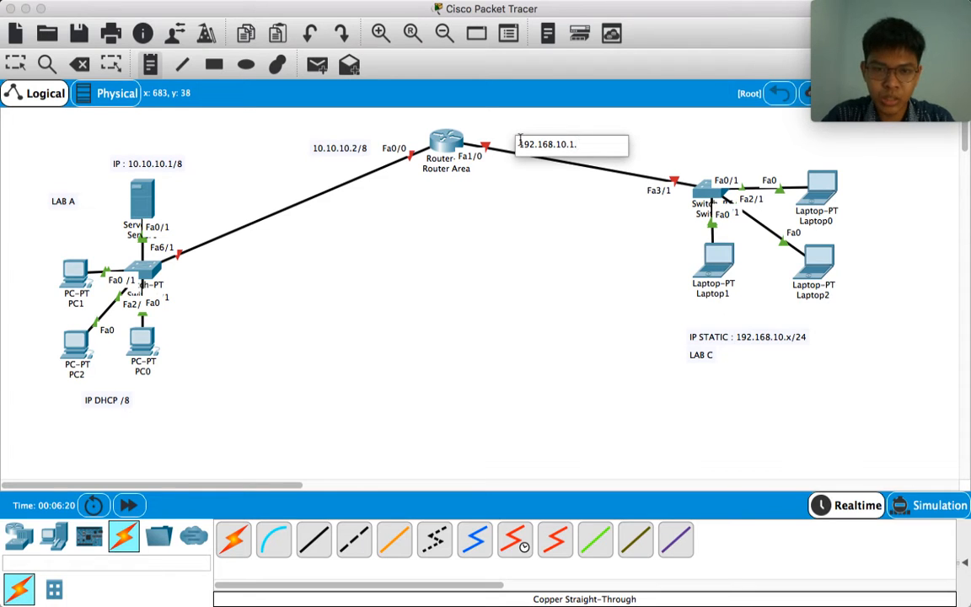
pyautogui.write('/24')
pyautogui.click(522, 221)
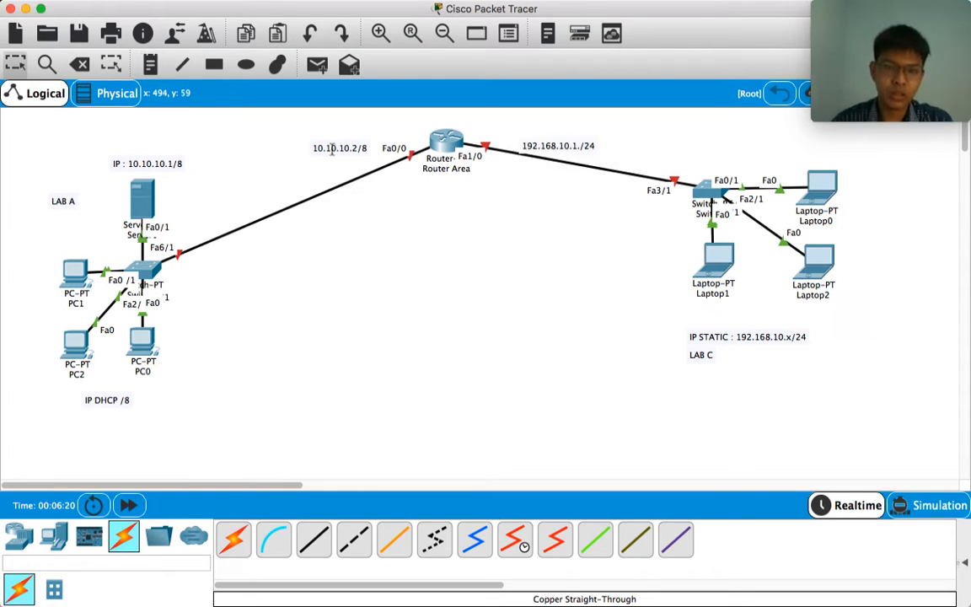
# - Change the address in the note above Server0 to "IP : 10.10.10.2/8"
pyautogui.doubleClick(167, 165)
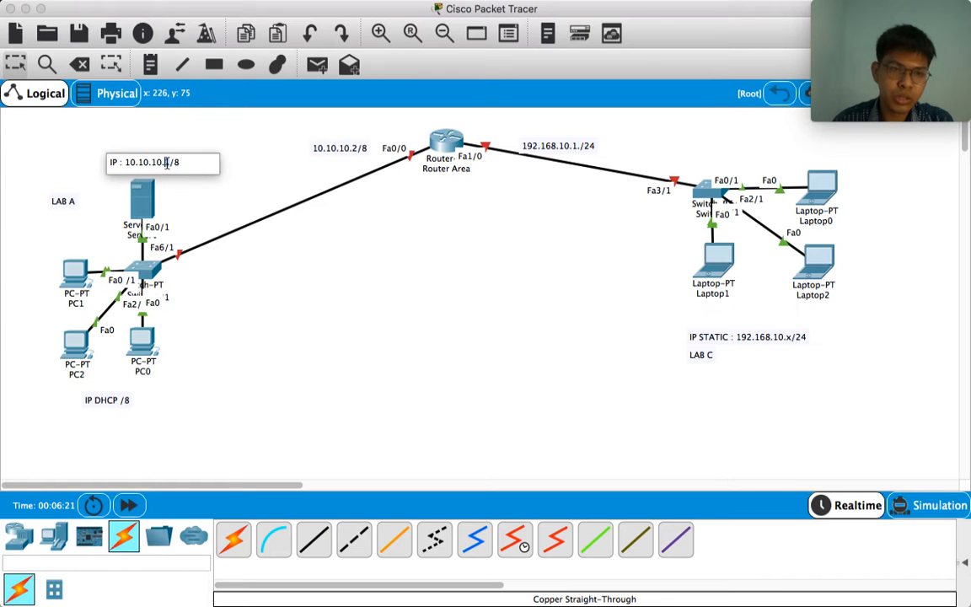
pyautogui.write('2')
pyautogui.click(347, 150)
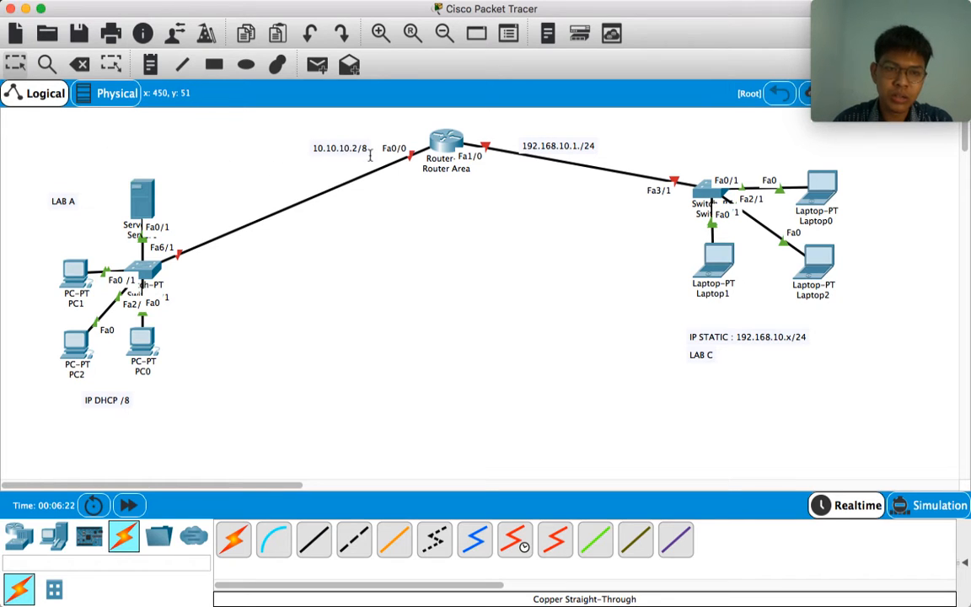
# - Change the note beside the router's Fa0/0 port to "10.10.10.1/8" and shift both router address notes slightly upward
pyautogui.doubleClick(362, 150)
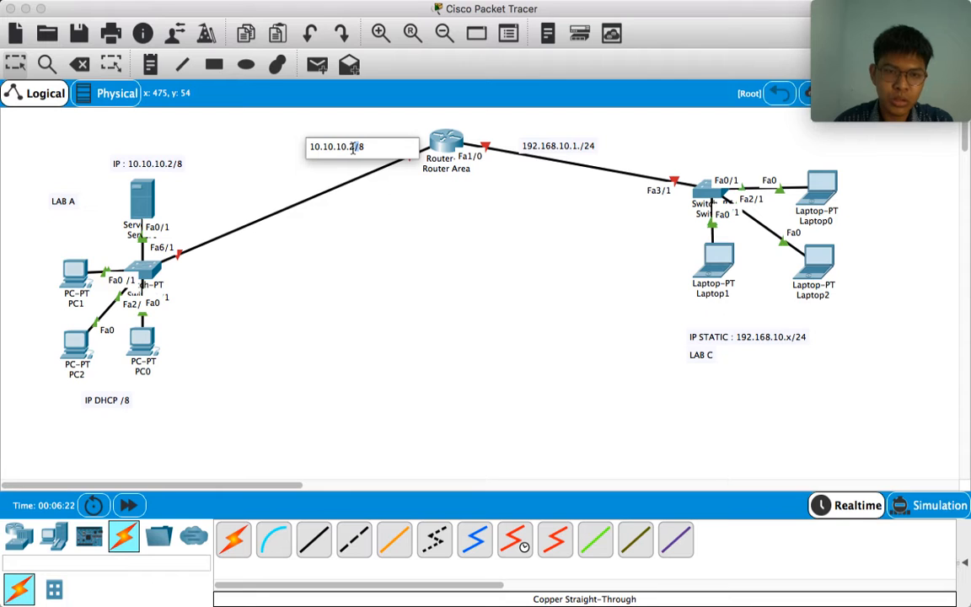
pyautogui.write('1')
pyautogui.click(347, 195)
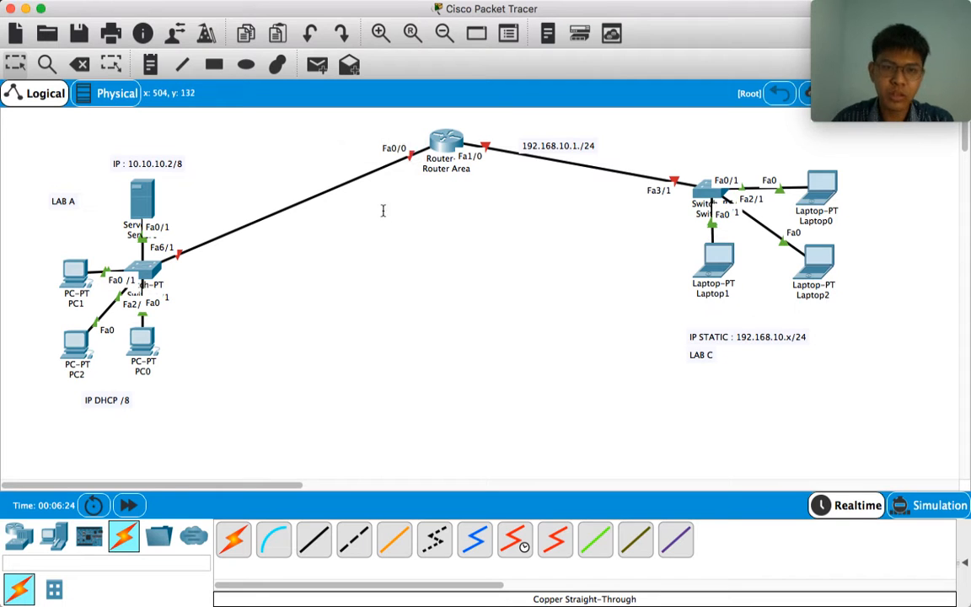
pyautogui.doubleClick(529, 148)
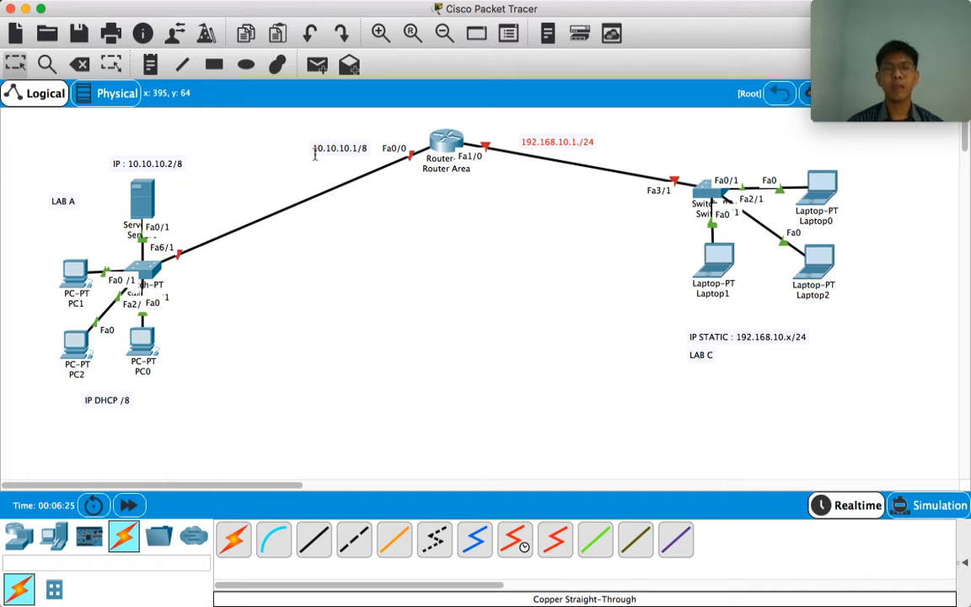
pyautogui.doubleClick(336, 140)
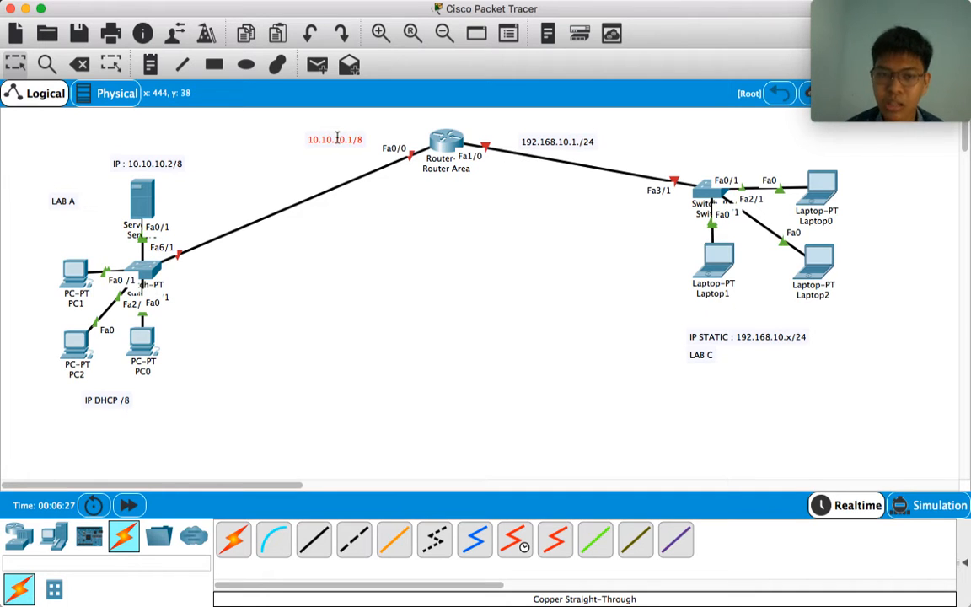
# - Shift the router's 192.168.10.1./24 note slightly up and right, and move the 10.10.10.1/8 note closer to the Fa0/0 port
pyautogui.click(380, 202)
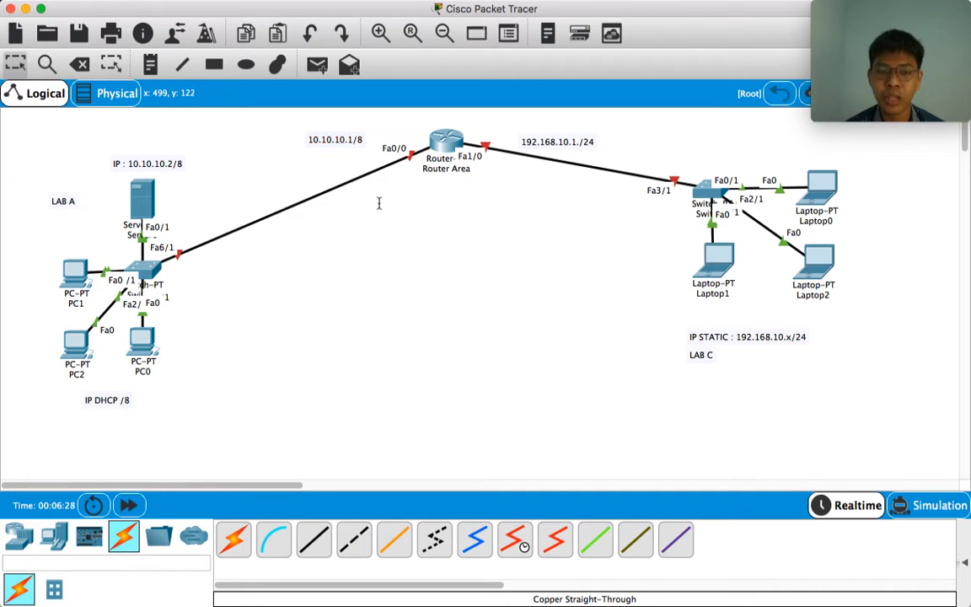
pyautogui.doubleClick(546, 137)
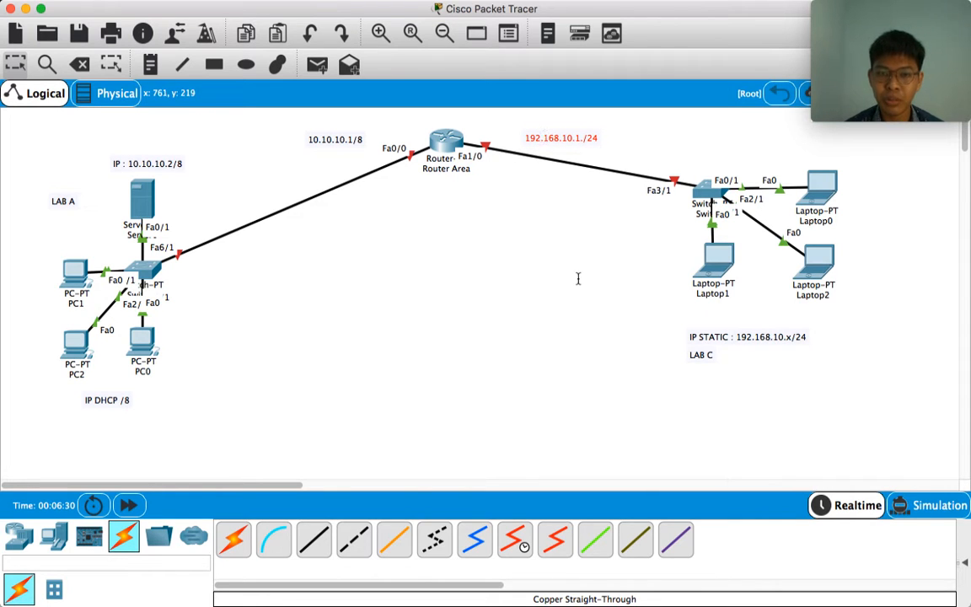
pyautogui.doubleClick(325, 134)
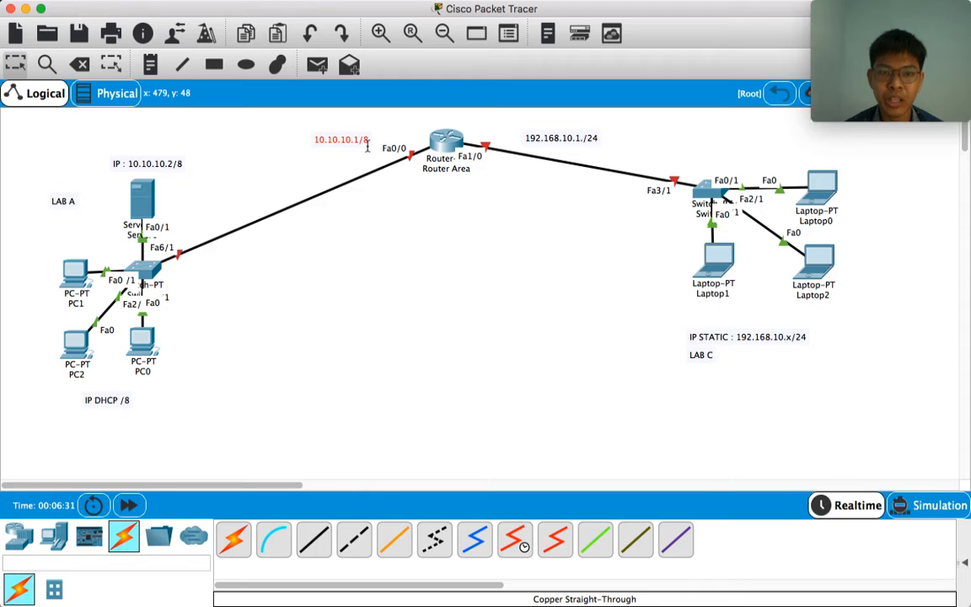
pyautogui.moveTo(367, 146); pyautogui.dragTo(369, 146)
pyautogui.click(390, 198)
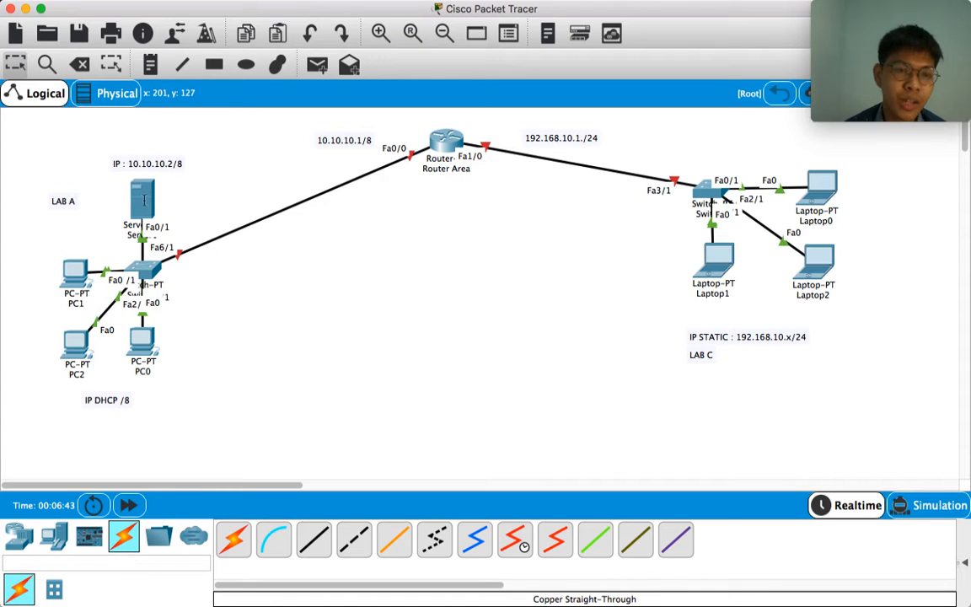
# - Give Server0 the static IP address 10.10.10.2 with subnet mask 255.0.0.0 in its IP configuration
pyautogui.moveTo(144, 201)
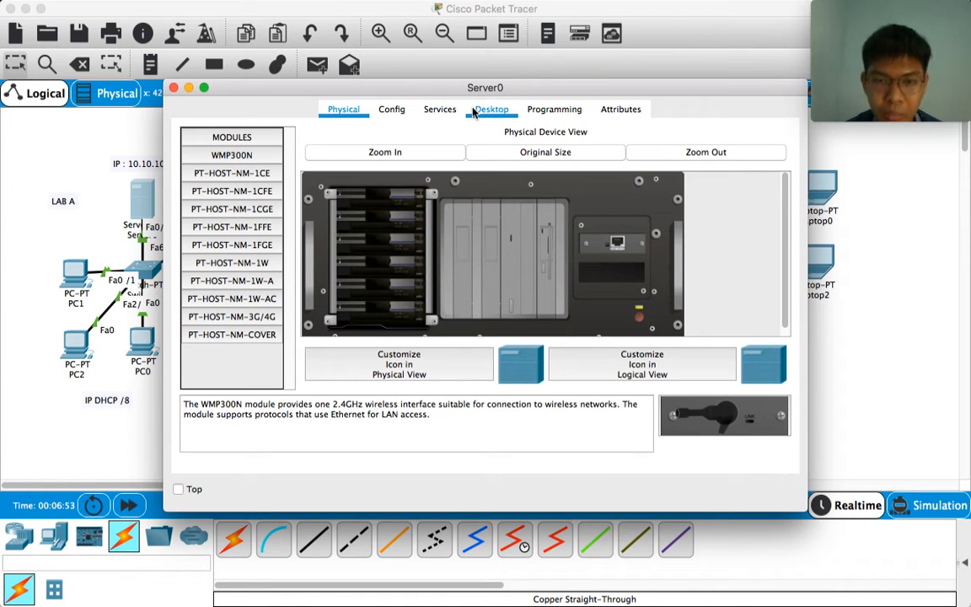
pyautogui.click(474, 114)
pyautogui.click(261, 170)
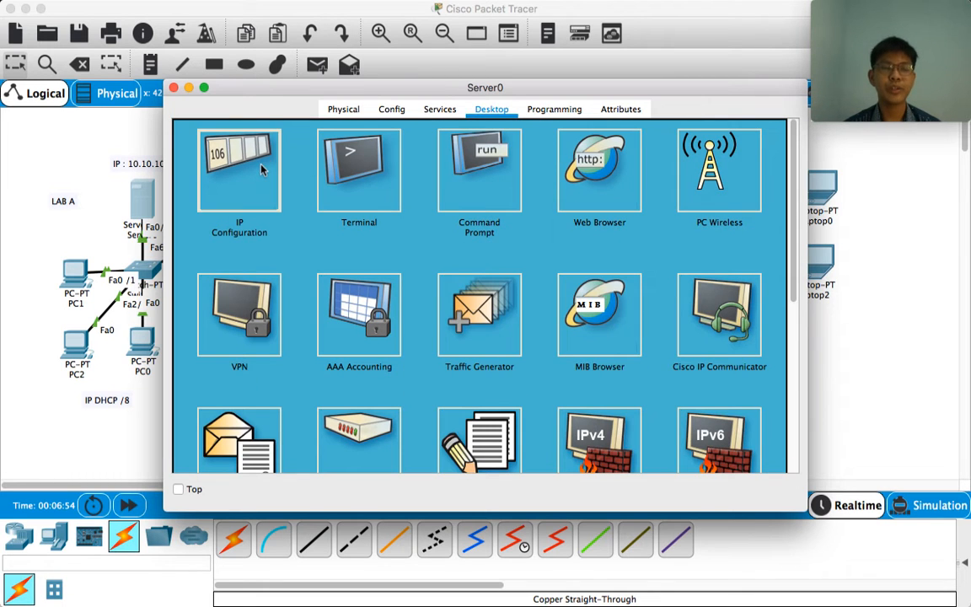
pyautogui.moveTo(260, 94); pyautogui.dragTo(452, 176)
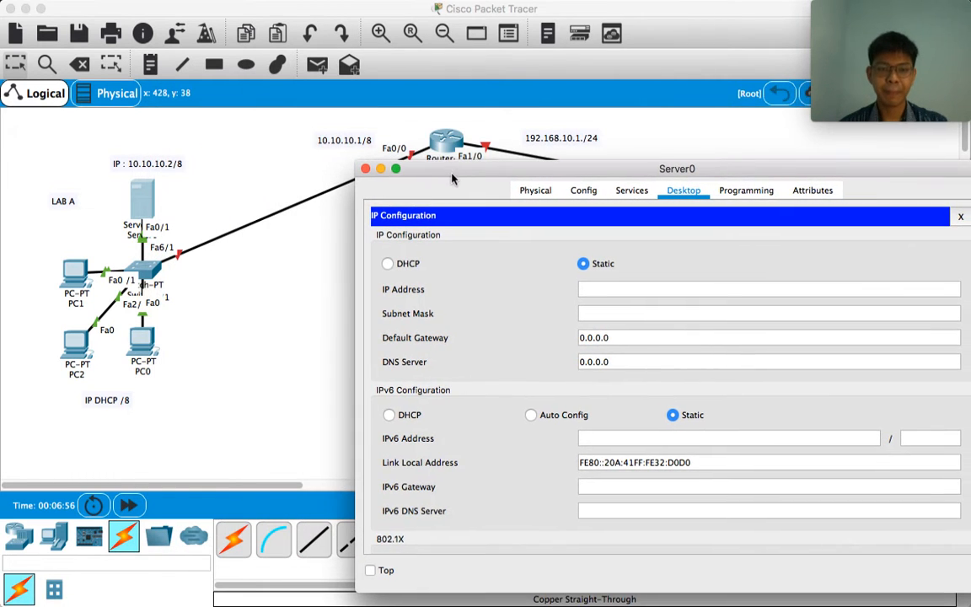
pyautogui.click(604, 290)
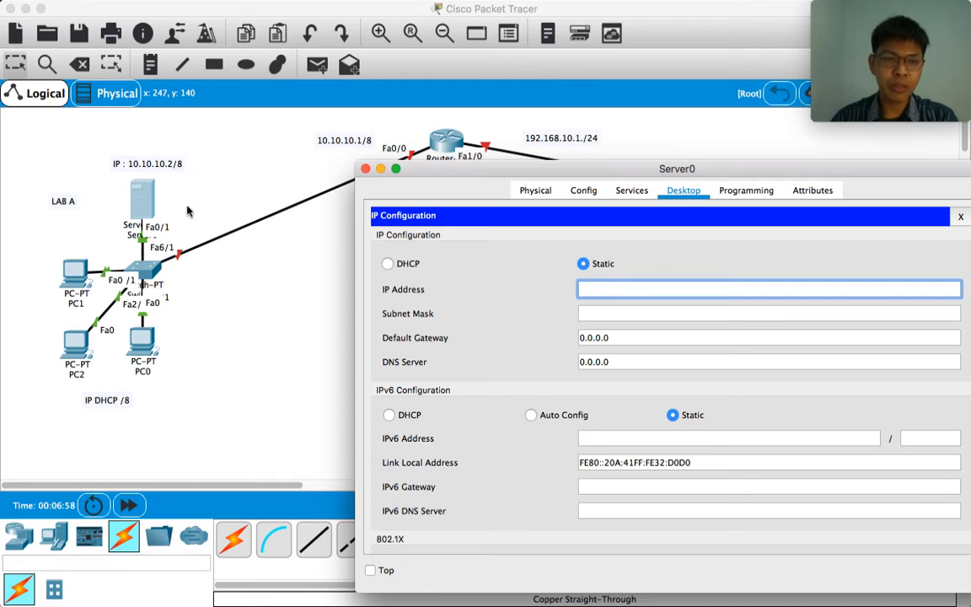
pyautogui.write('10.10.10.2')
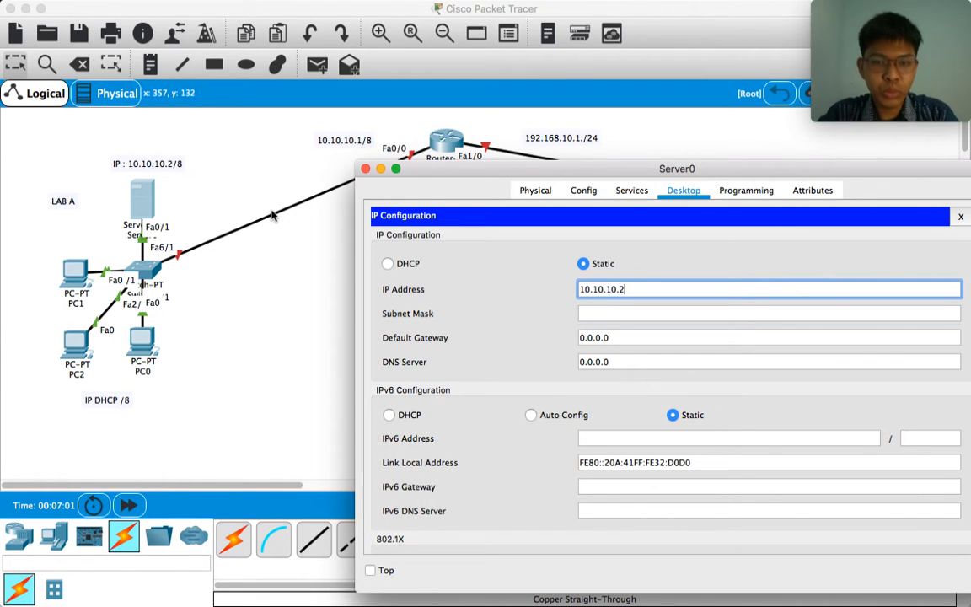
pyautogui.press('Tab')
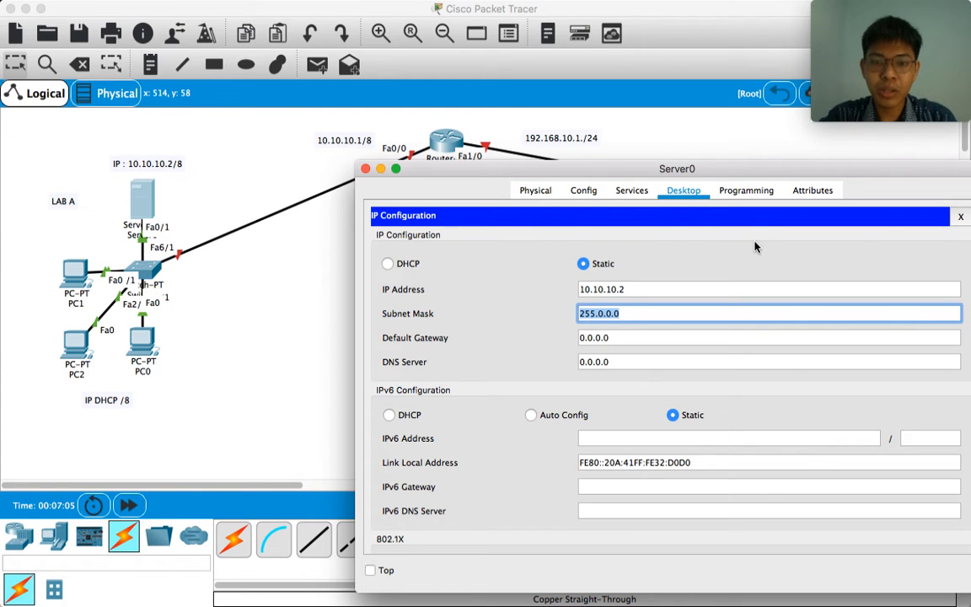
pyautogui.click(709, 286)
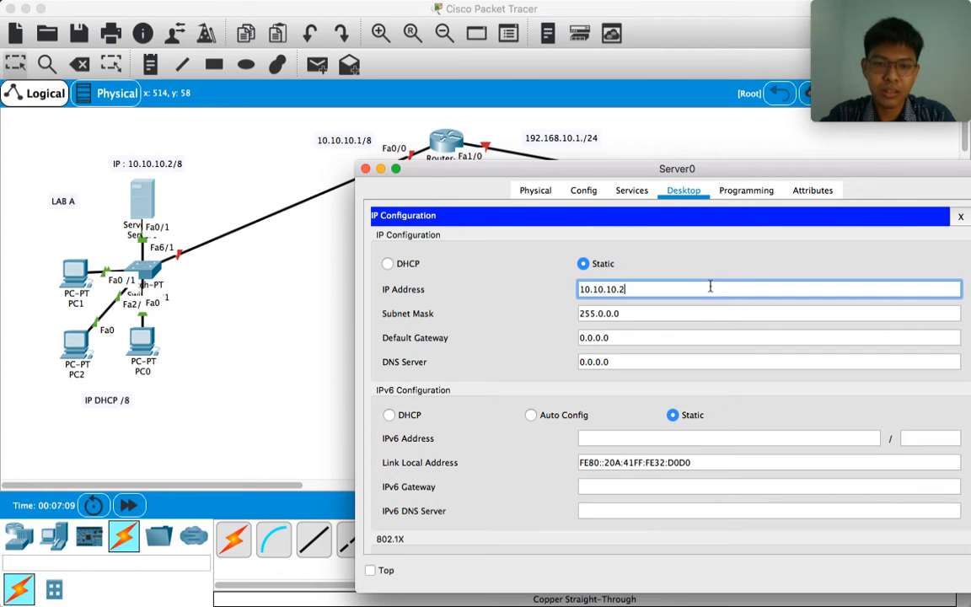
pyautogui.click(650, 312)
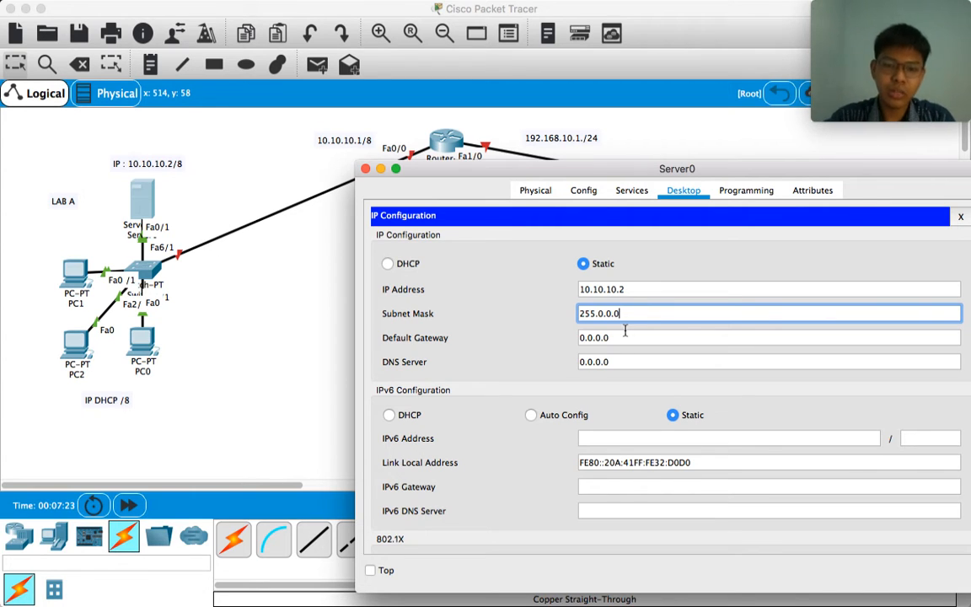
# - Set Server0's default gateway to 10.10.10.1 and close its IP configuration
pyautogui.doubleClick(627, 338)
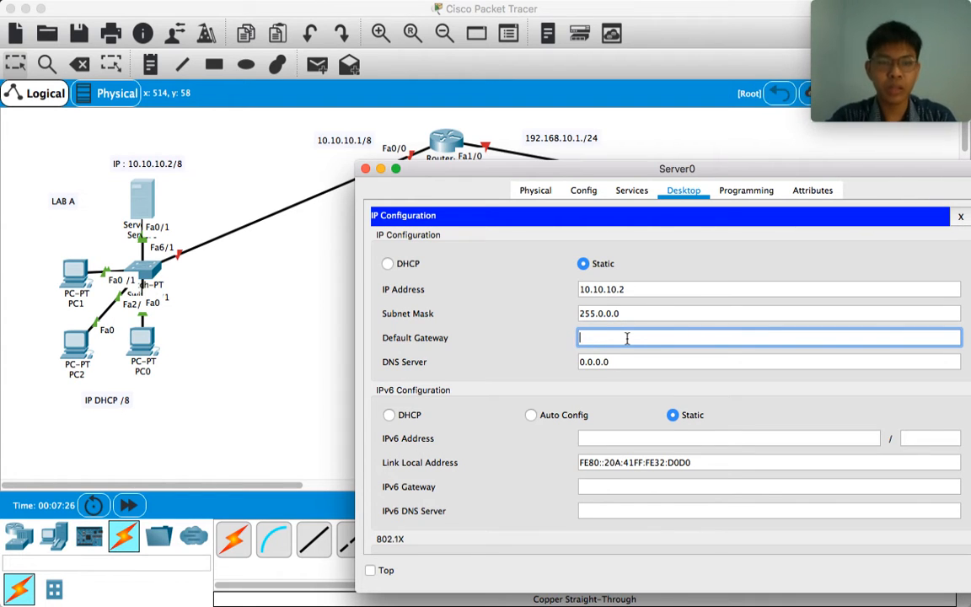
pyautogui.write('10.10')
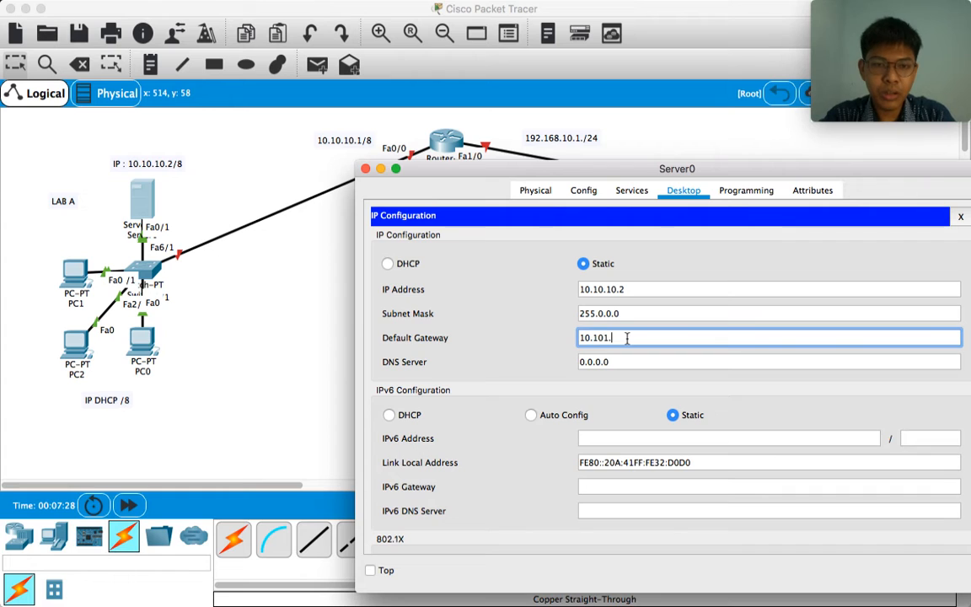
pyautogui.write('.')
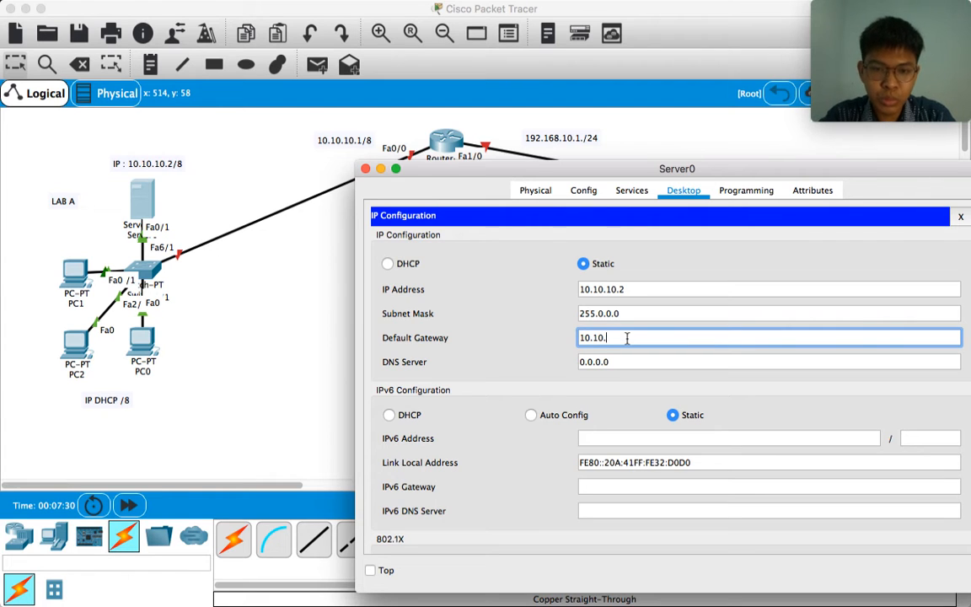
pyautogui.write('10.1')
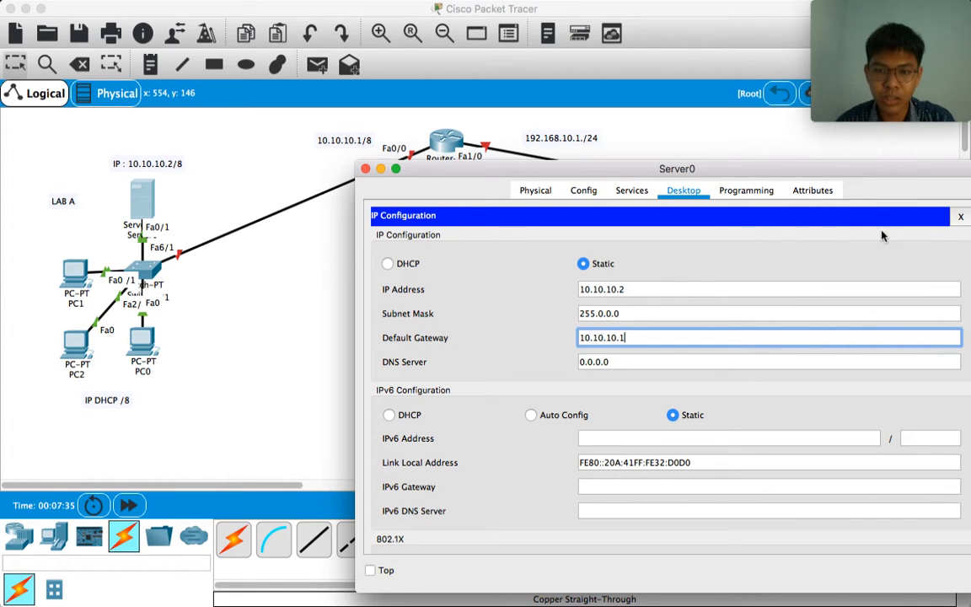
pyautogui.click(677, 362)
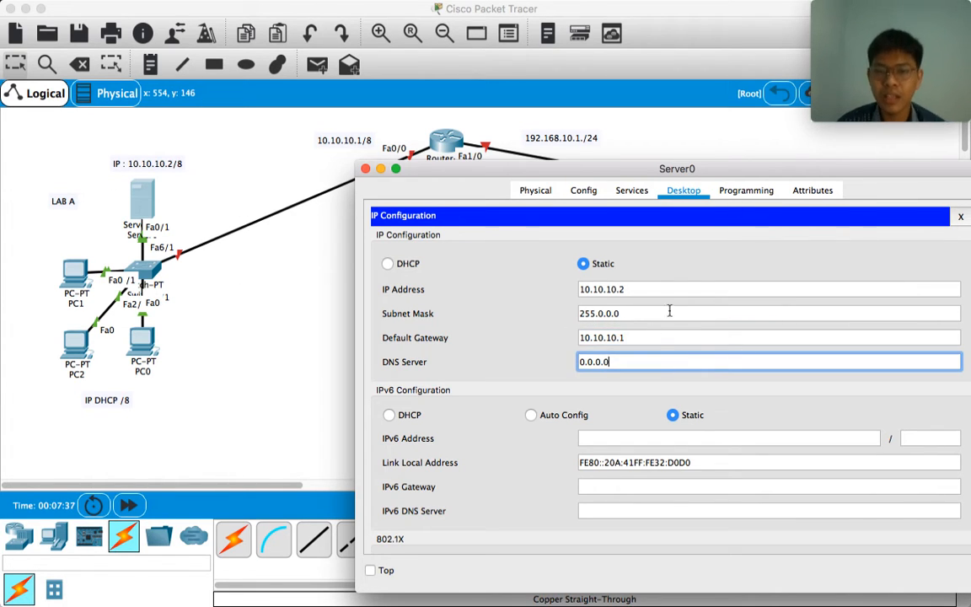
pyautogui.click(960, 216)
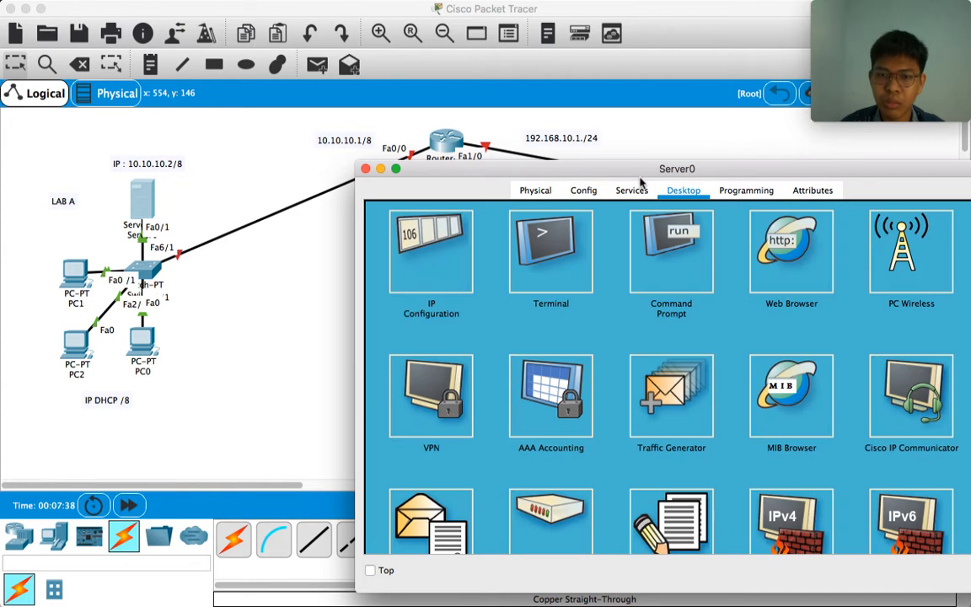
# - Turn on the DHCP service on Server0 and set the serverPool default gateway to 10.10.10.1
pyautogui.click(595, 194)
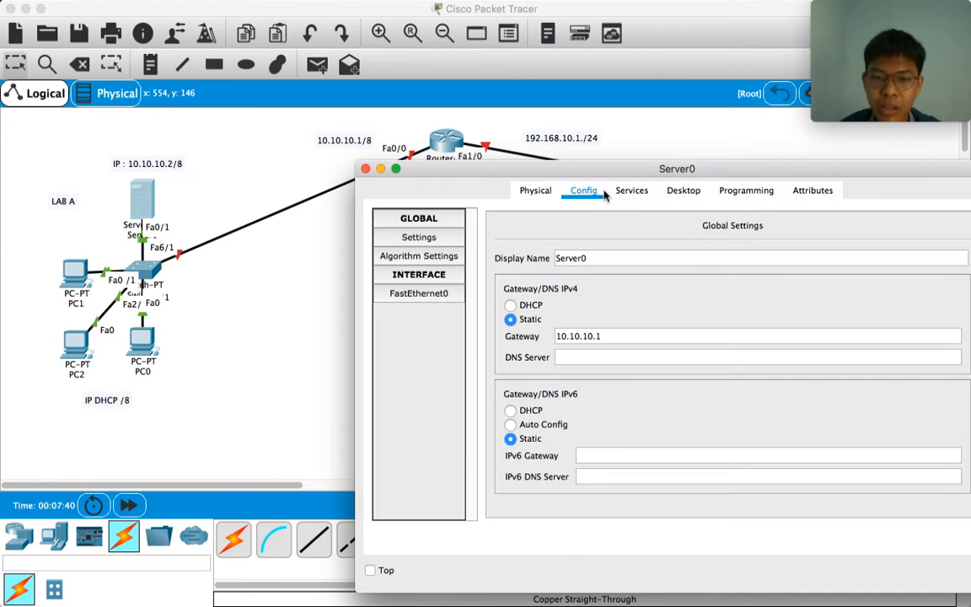
pyautogui.click(617, 195)
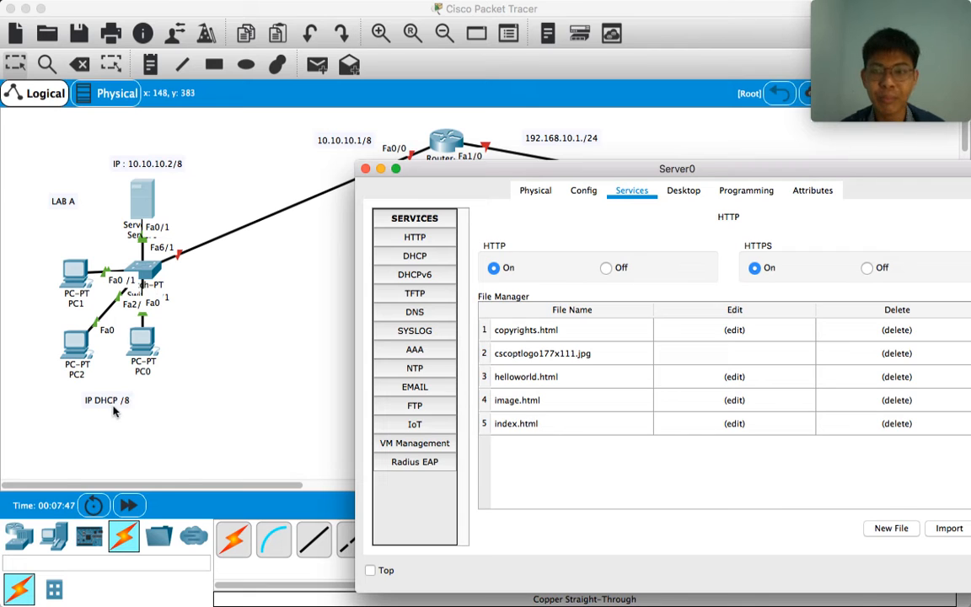
pyautogui.click(428, 257)
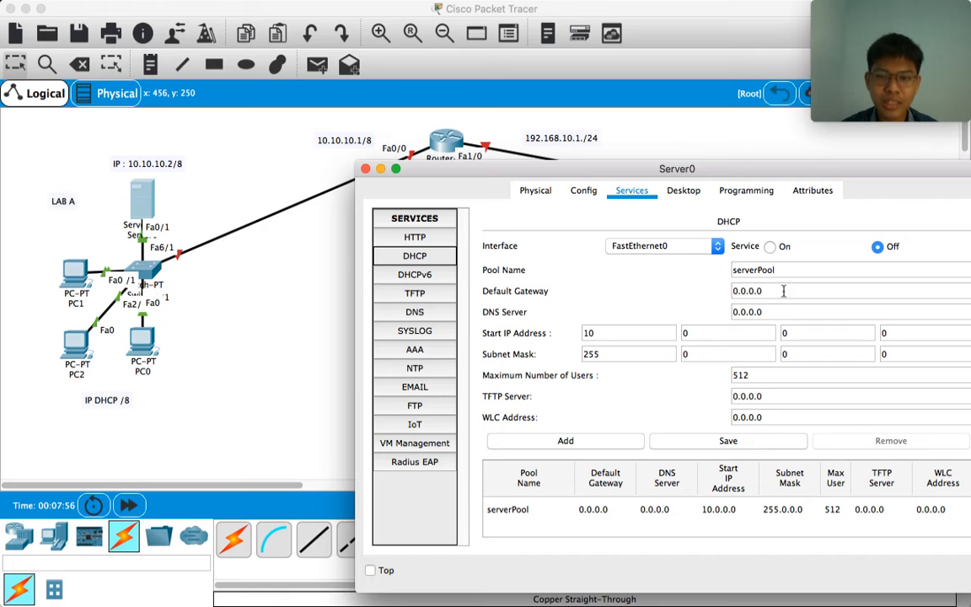
pyautogui.click(770, 246)
pyautogui.moveTo(779, 294); pyautogui.dragTo(718, 292)
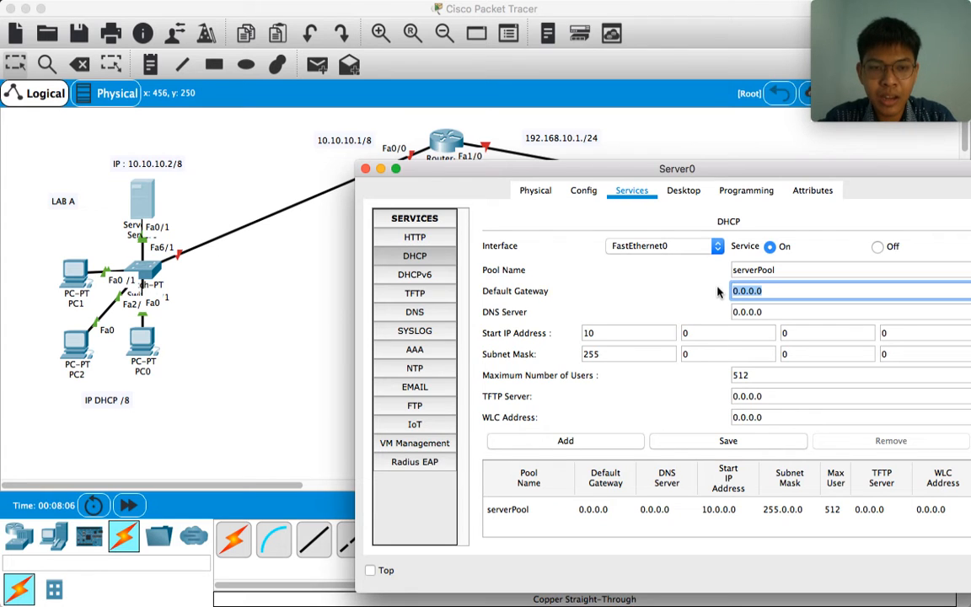
pyautogui.write('10.10')
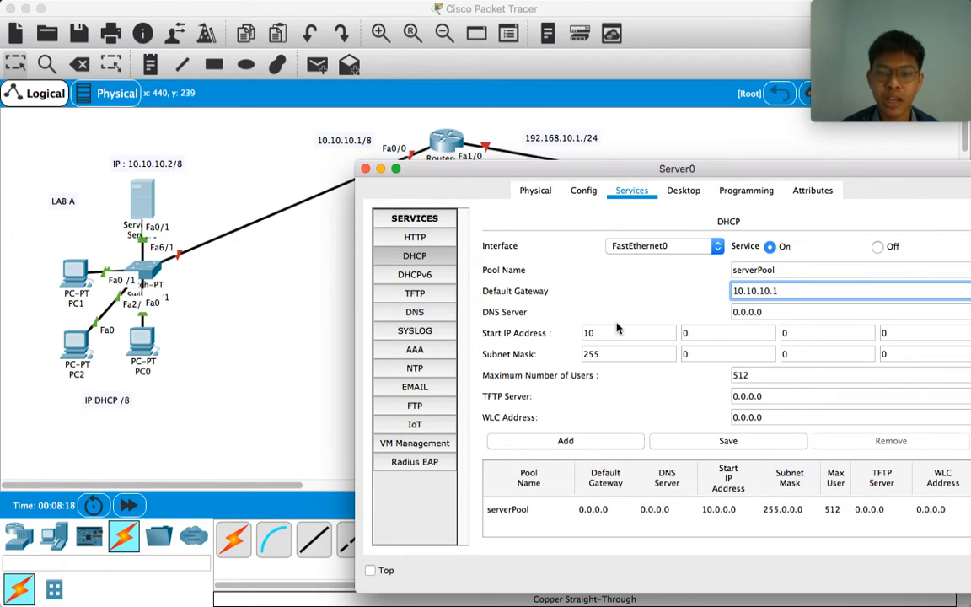
# - Set the start IP address of Server0's DHCP pool to 10.10.10.3
pyautogui.click(684, 331)
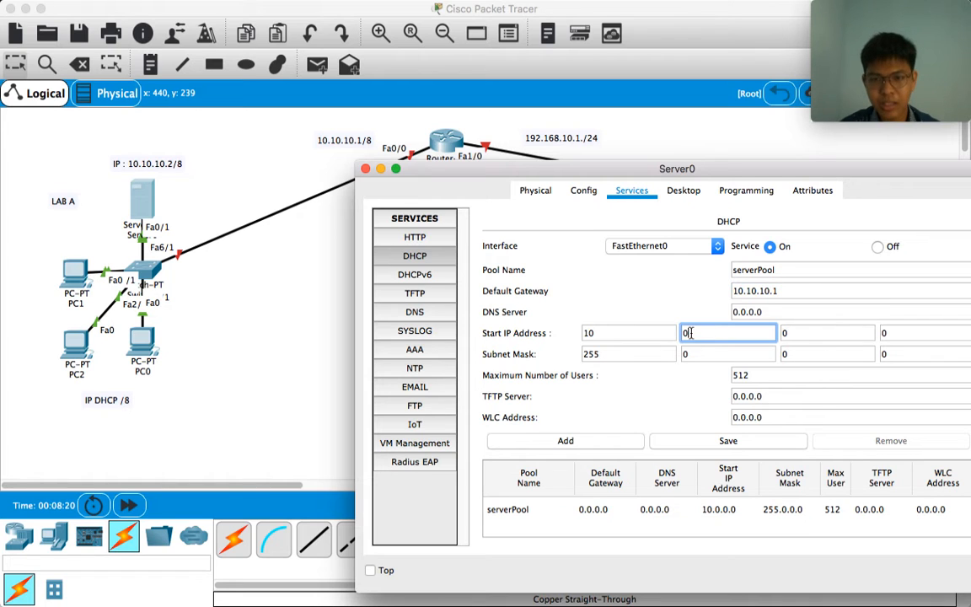
pyautogui.press('Tab')
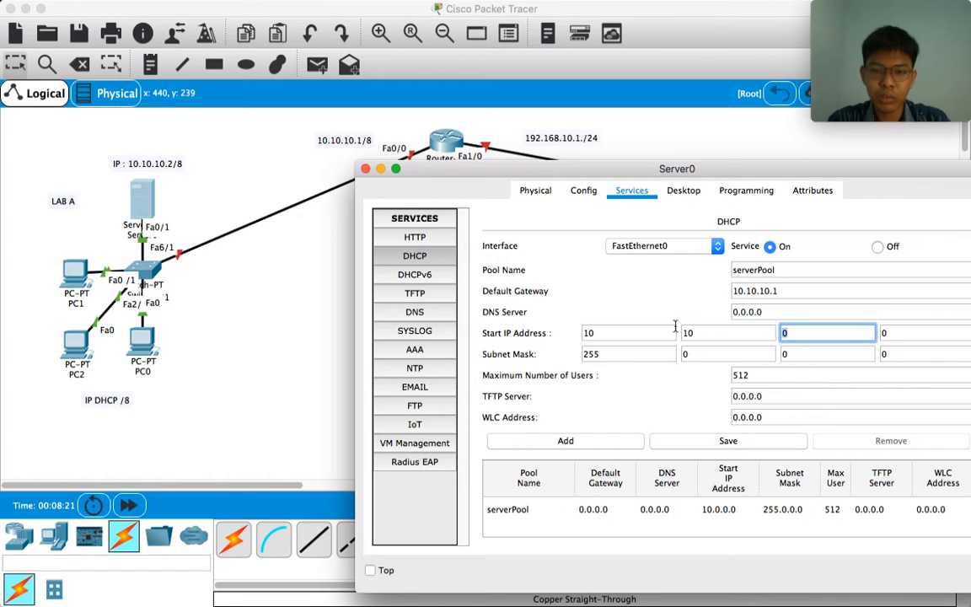
pyautogui.write('10')
pyautogui.press('Tab')
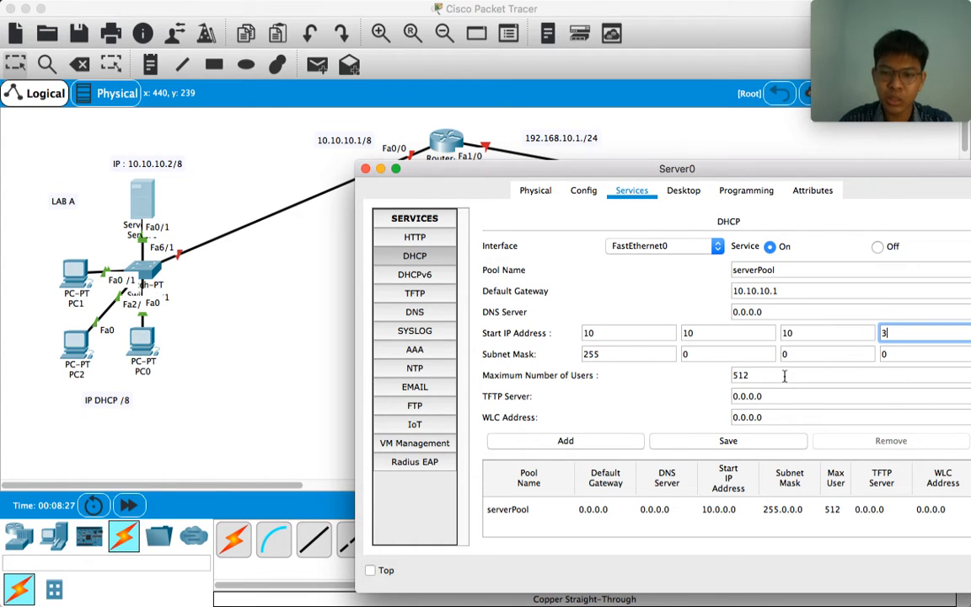
# - Limit the DHCP pool to a maximum of 10 users and save the changes to serverPool
pyautogui.doubleClick(735, 376)
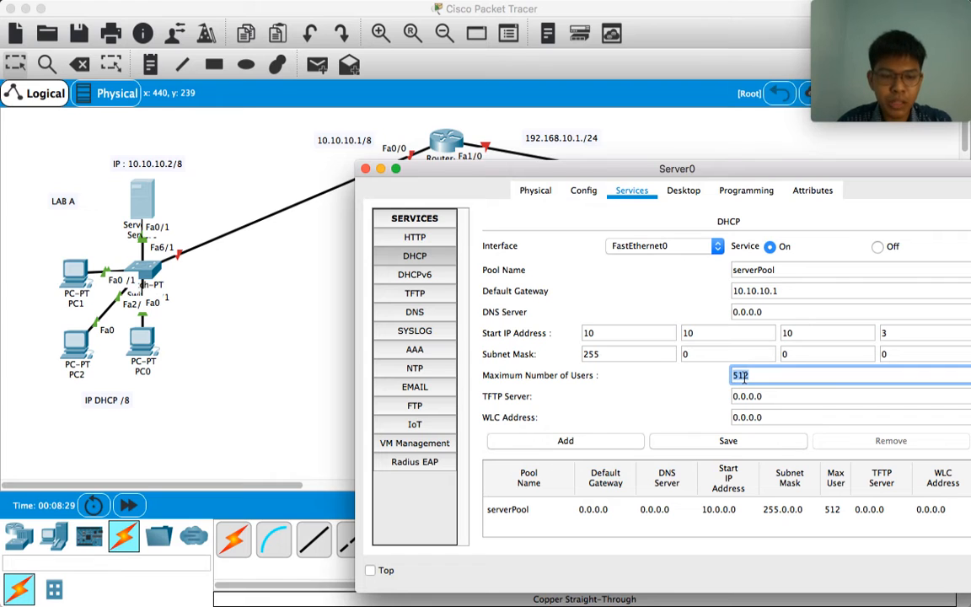
pyautogui.write('100')
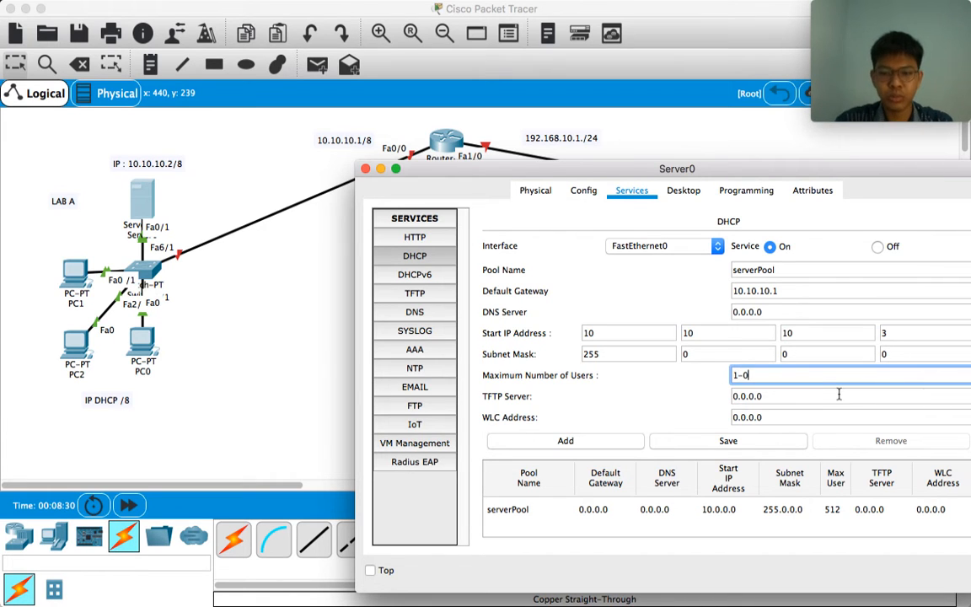
pyautogui.press('BackSpace')
pyautogui.press('BackSpace')
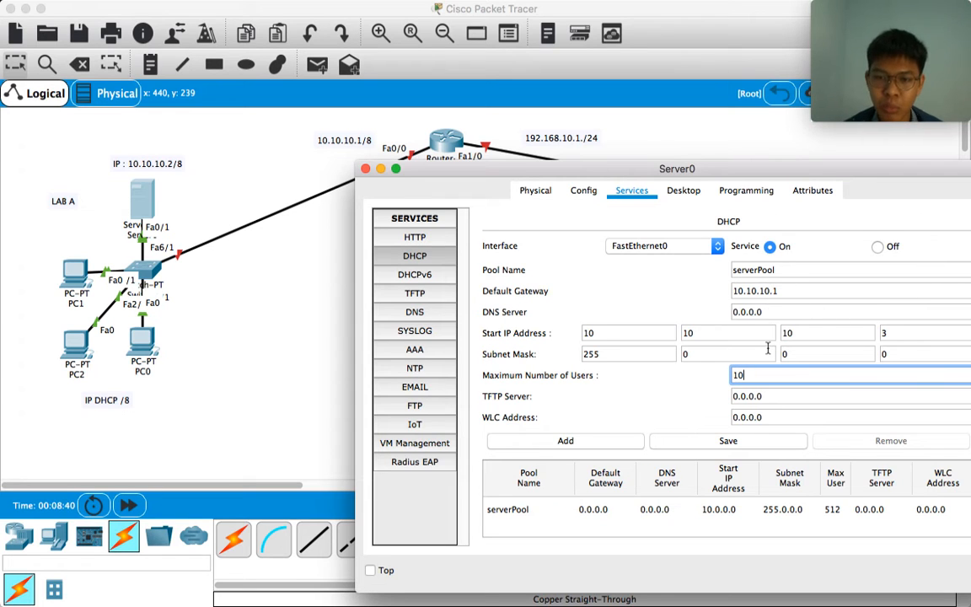
pyautogui.click(717, 442)
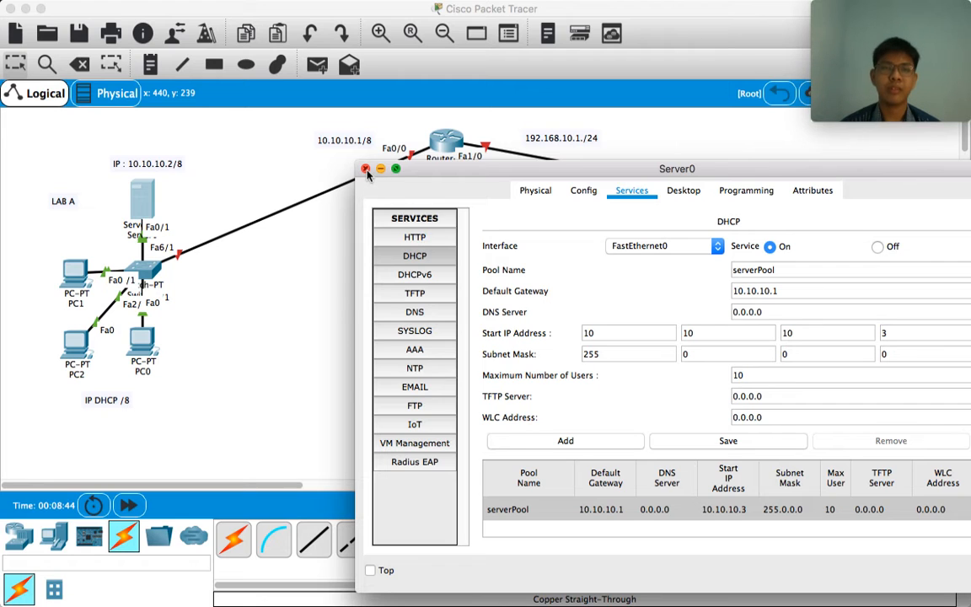
# - Review Server0's static IP configuration and its saved DHCP pool settings, and close the server's window
pyautogui.click(683, 190)
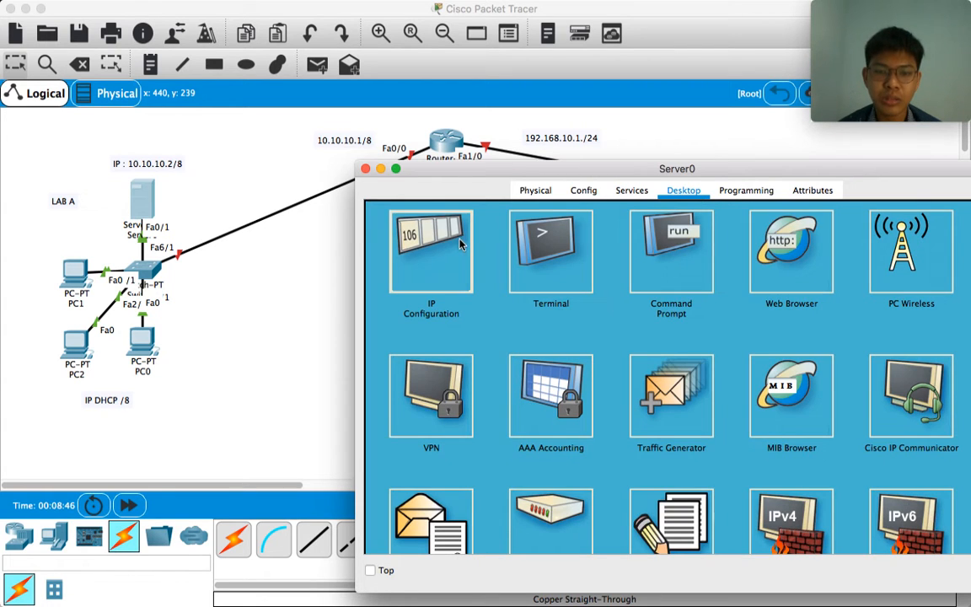
pyautogui.click(438, 253)
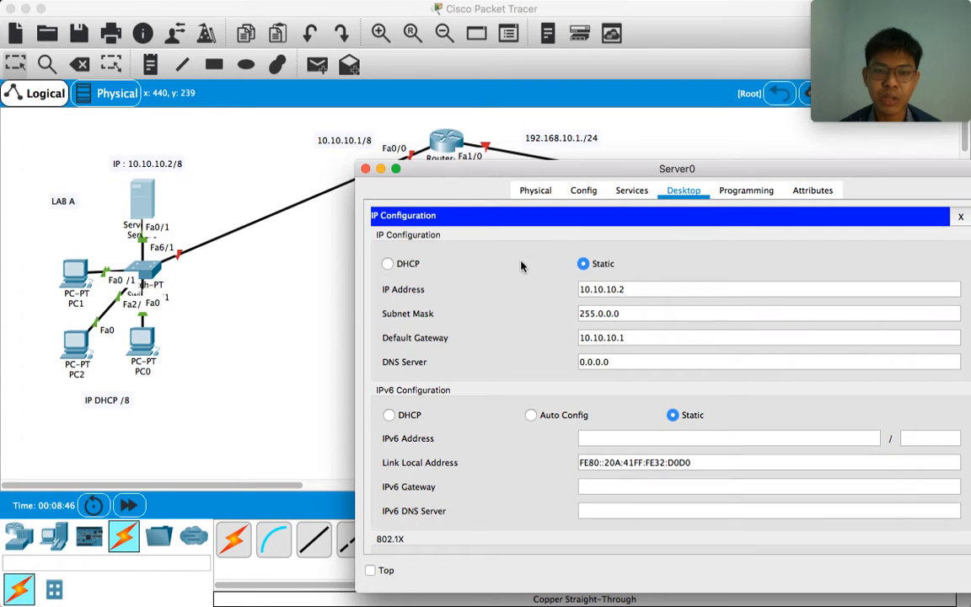
pyautogui.click(628, 192)
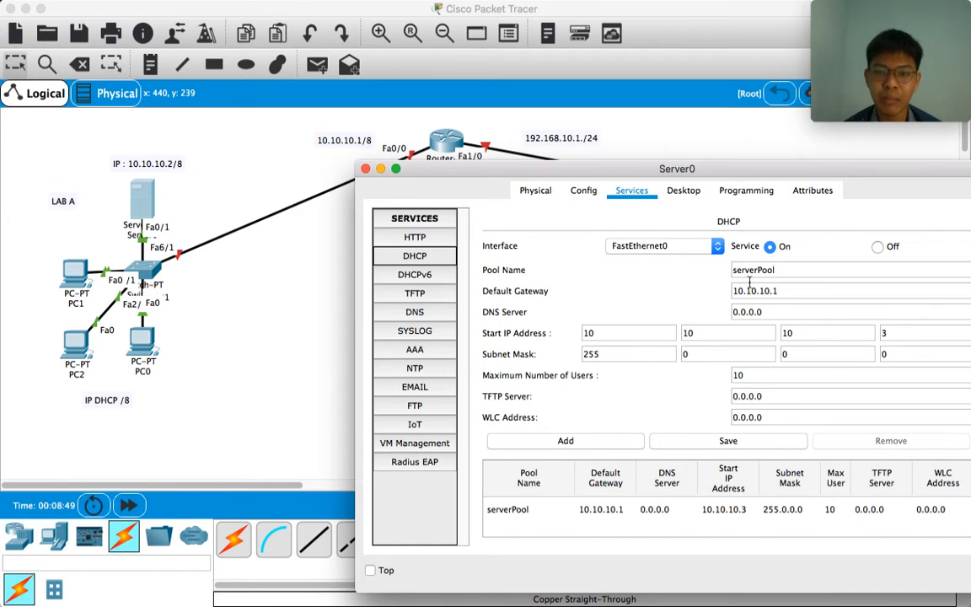
pyautogui.click(365, 168)
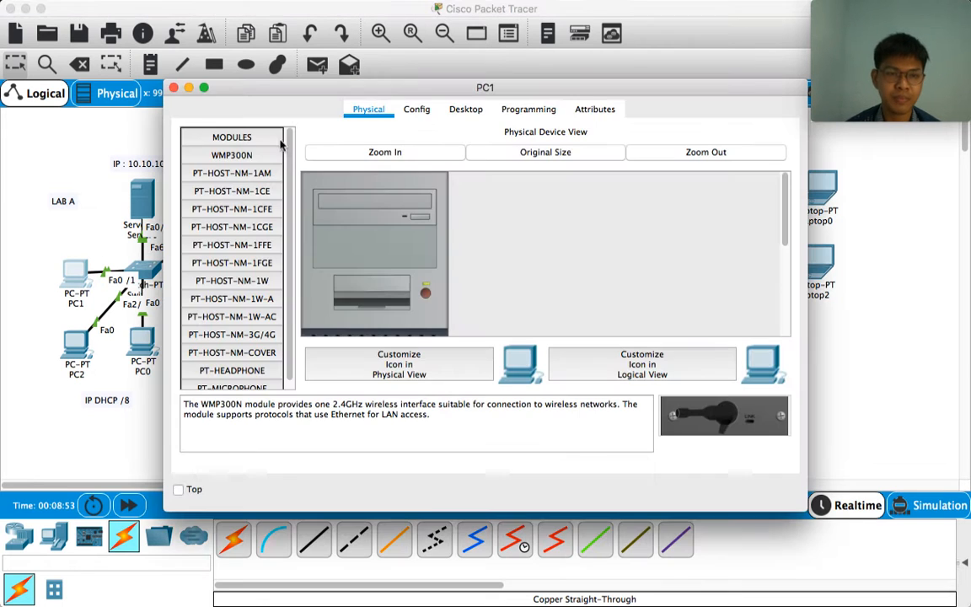
# - Switch PC1's IP configuration to DHCP, check the address details it receives, and close its window
pyautogui.click(455, 111)
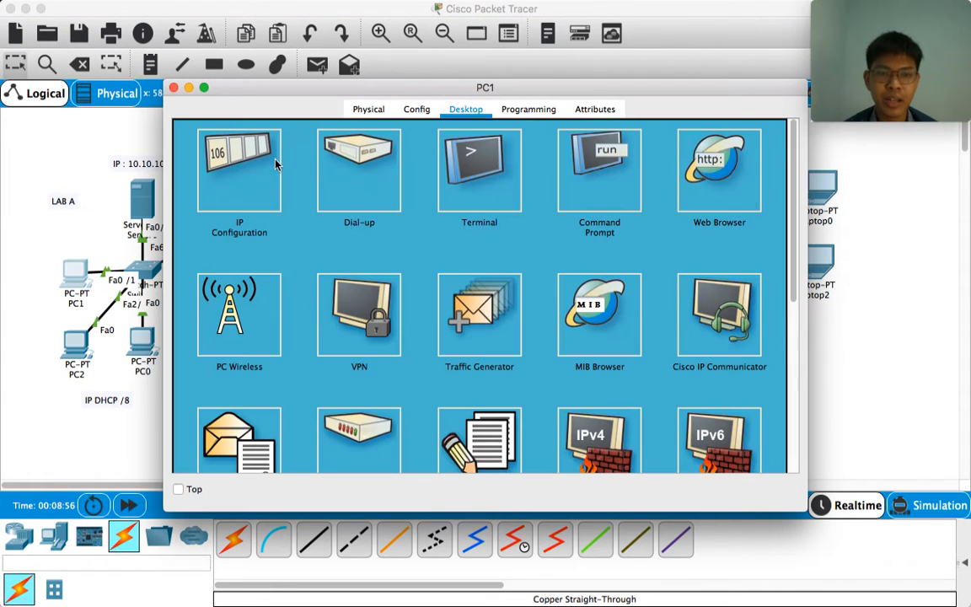
pyautogui.click(274, 145)
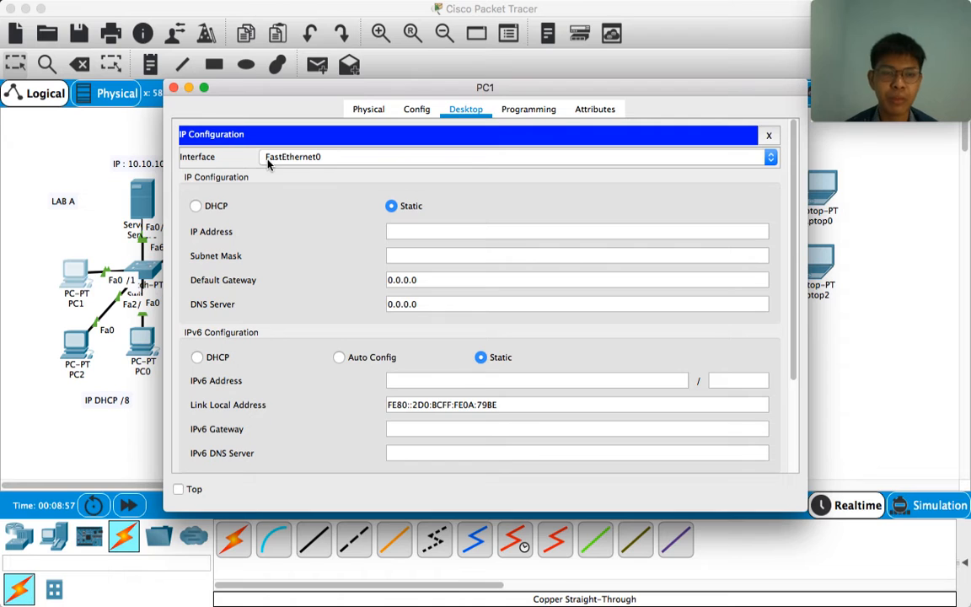
pyautogui.click(205, 208)
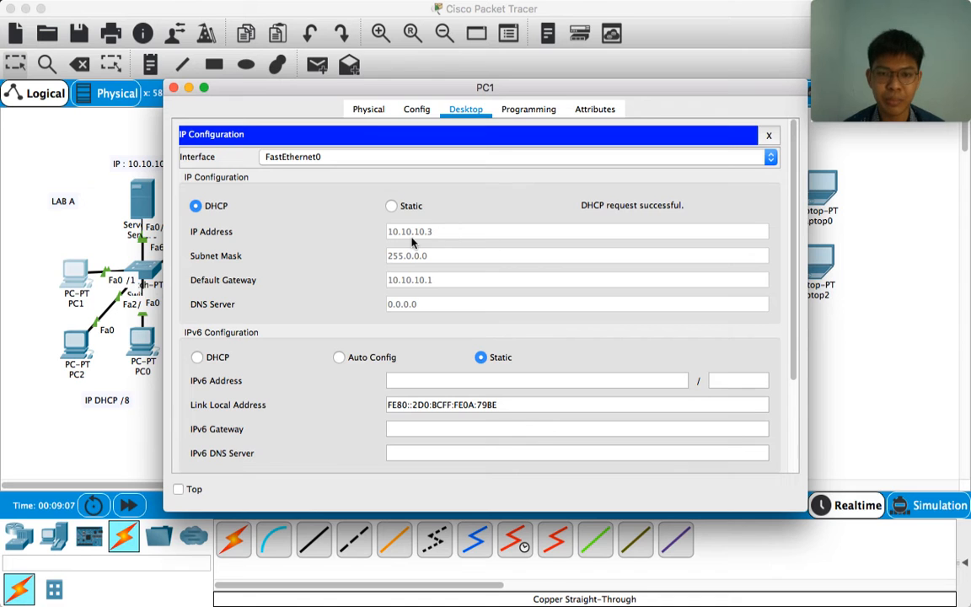
pyautogui.moveTo(516, 95); pyautogui.dragTo(581, 91)
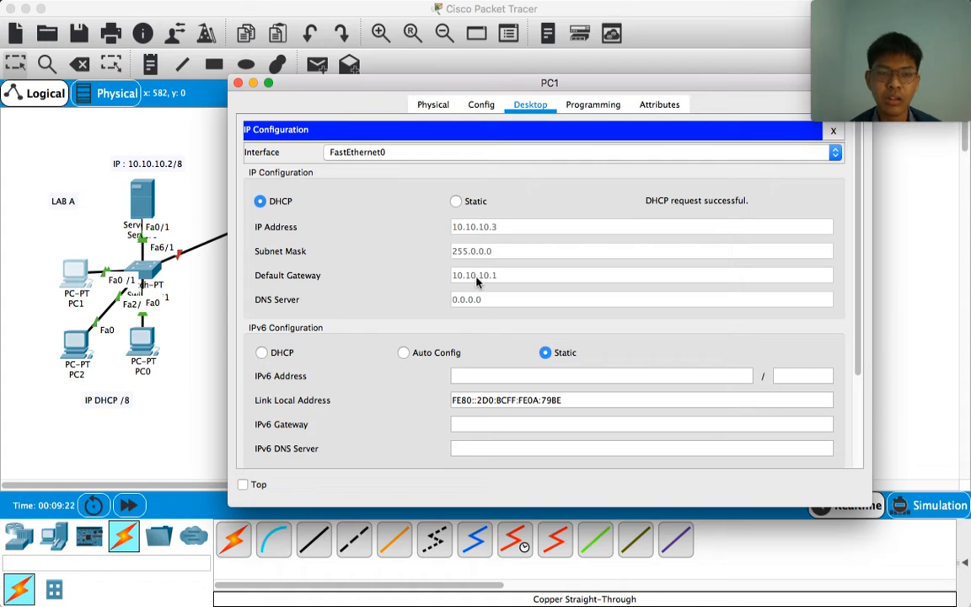
pyautogui.click(238, 83)
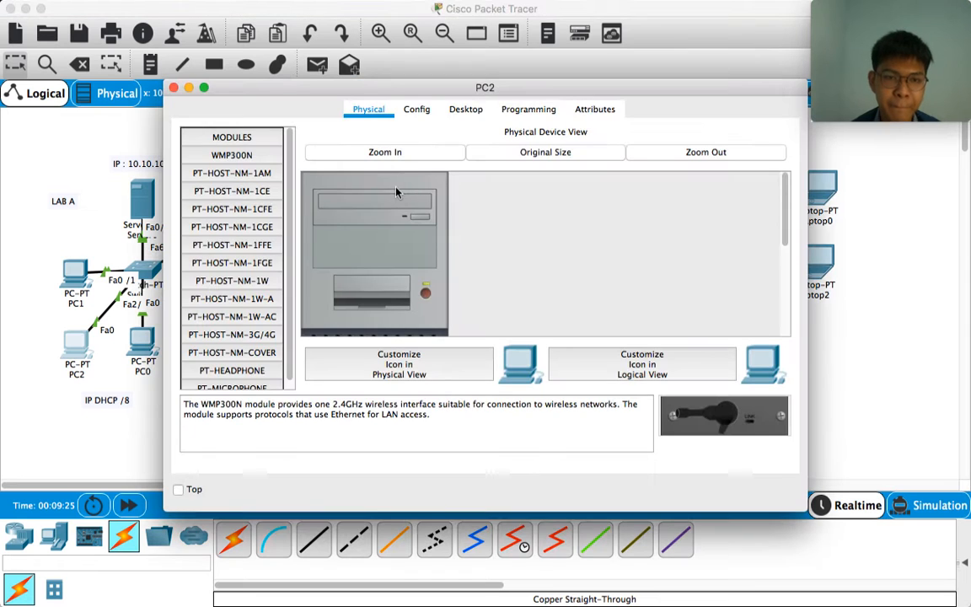
# - Switch PC2's IP configuration to DHCP and close its window
pyautogui.click(477, 110)
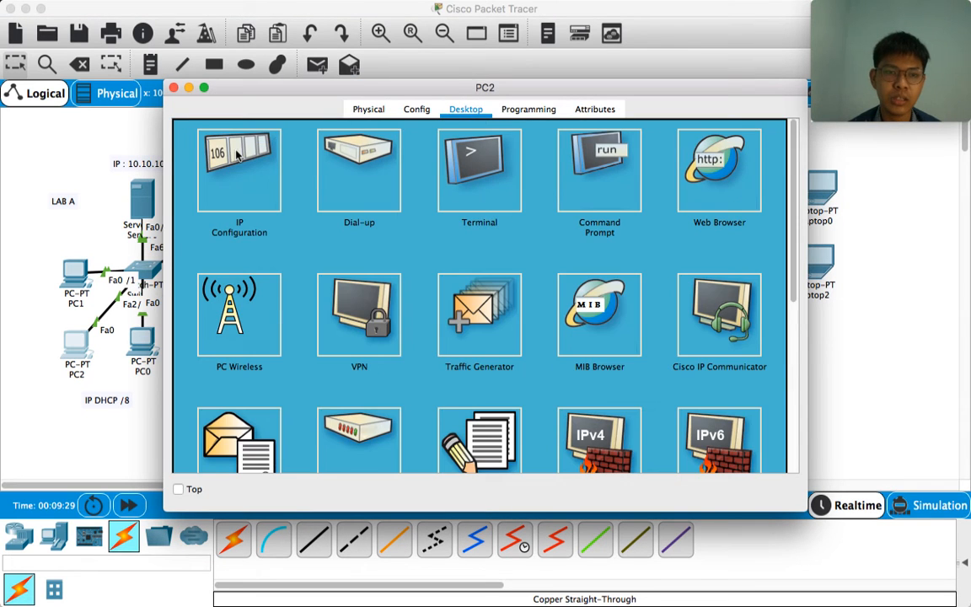
pyautogui.click(216, 142)
pyautogui.click(195, 206)
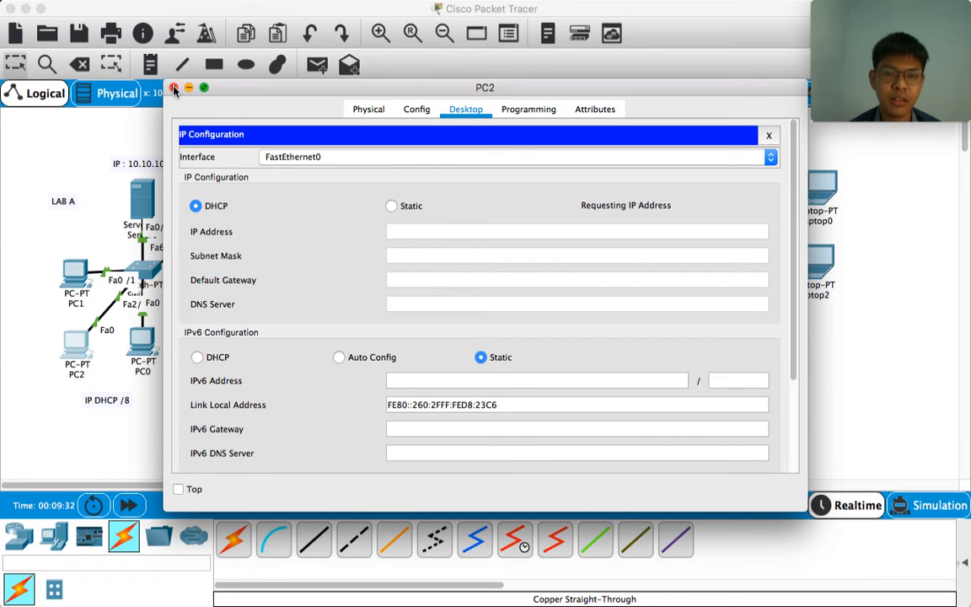
pyautogui.click(173, 89)
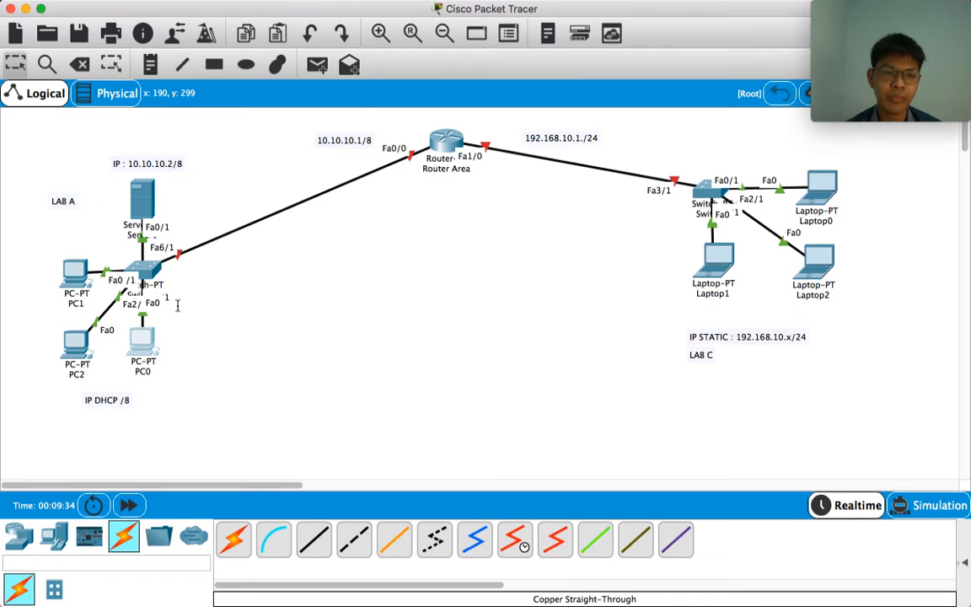
# - Set PC0's FastEthernet0 interface to obtain its IPv4 address through DHCP, and close its window
pyautogui.click(139, 336)
pyautogui.click(415, 108)
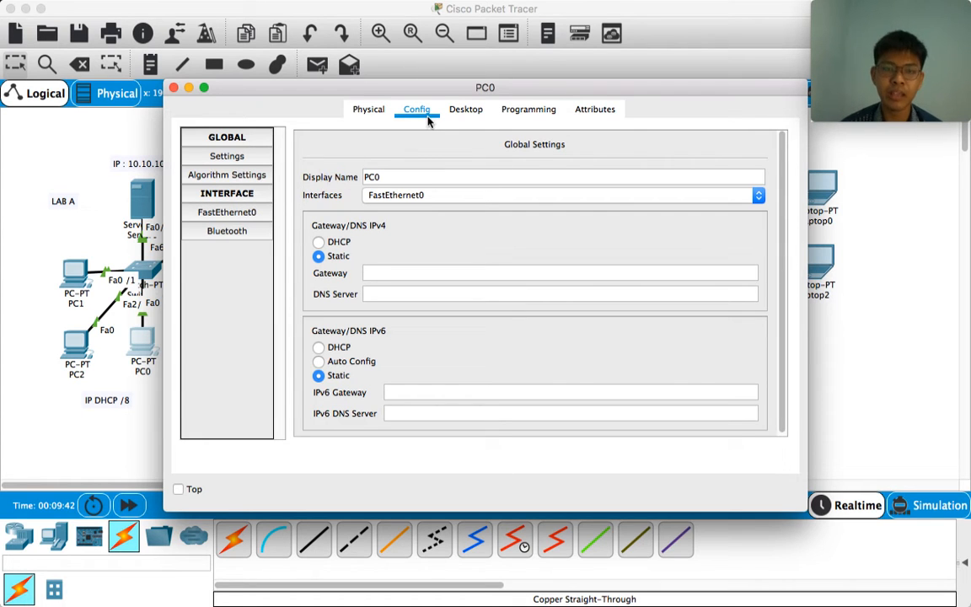
pyautogui.moveTo(415, 99); pyautogui.dragTo(538, 117)
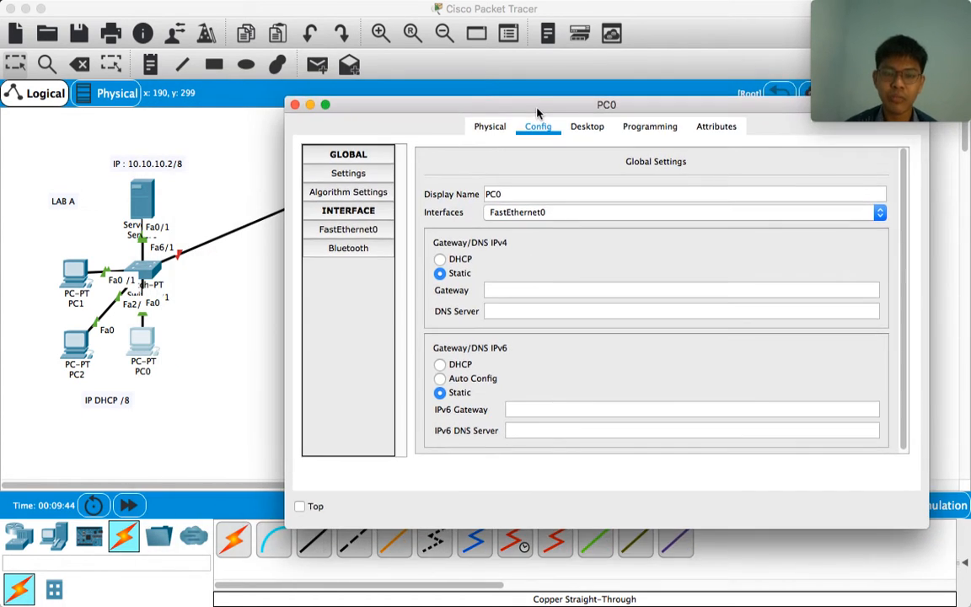
pyautogui.click(344, 234)
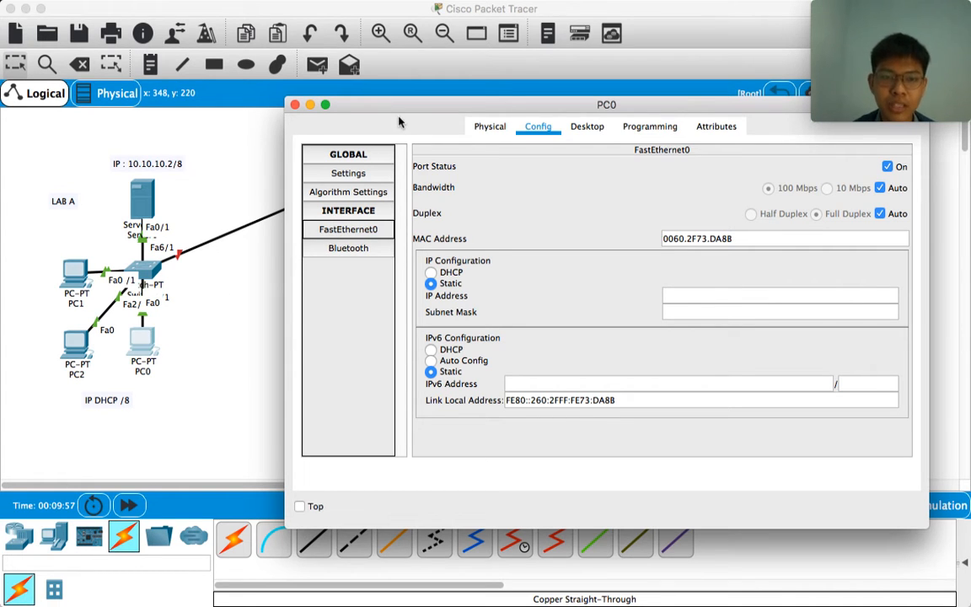
pyautogui.moveTo(399, 122); pyautogui.dragTo(453, 217)
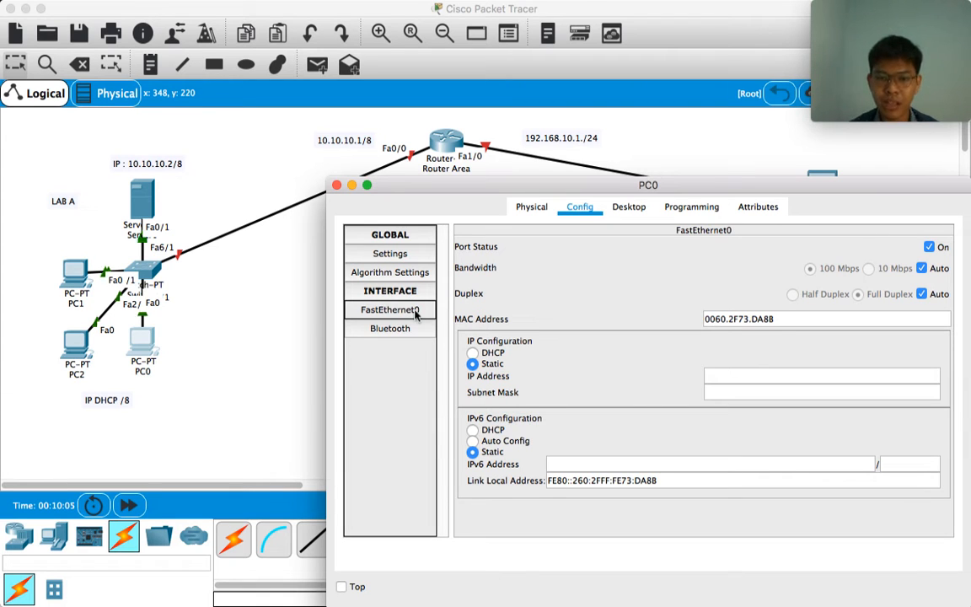
pyautogui.click(473, 353)
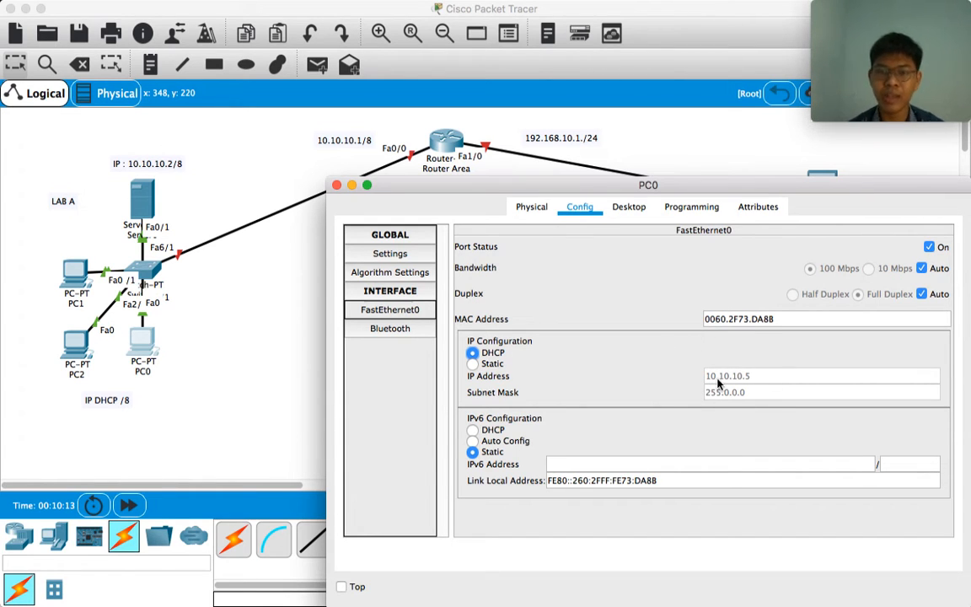
pyautogui.click(336, 185)
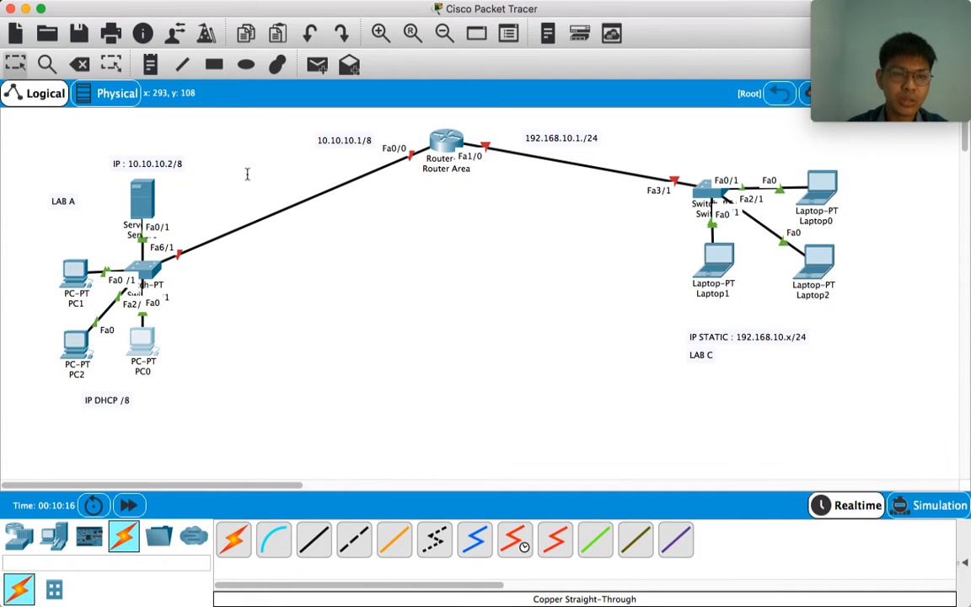
# - Send simple test PDUs from PC1 to Server0, PC2 and PC0 to test connectivity within LAB A
pyautogui.click(317, 68)
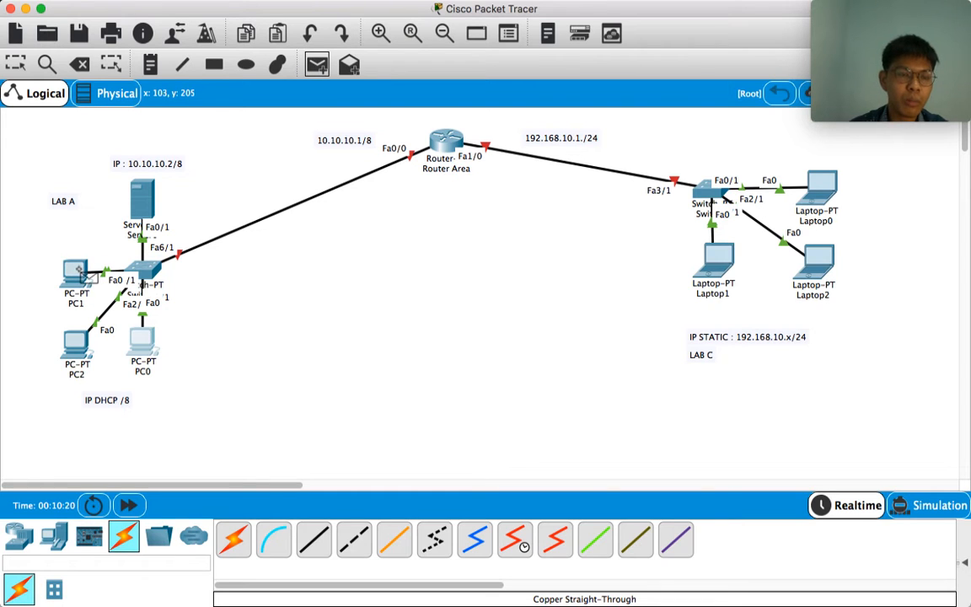
pyautogui.moveTo(78, 270)
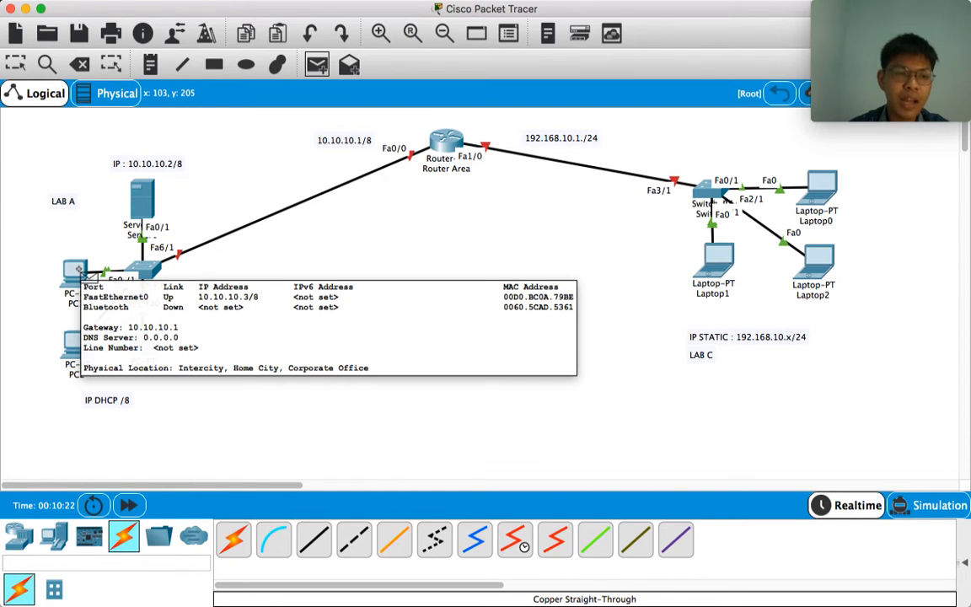
pyautogui.click(79, 270)
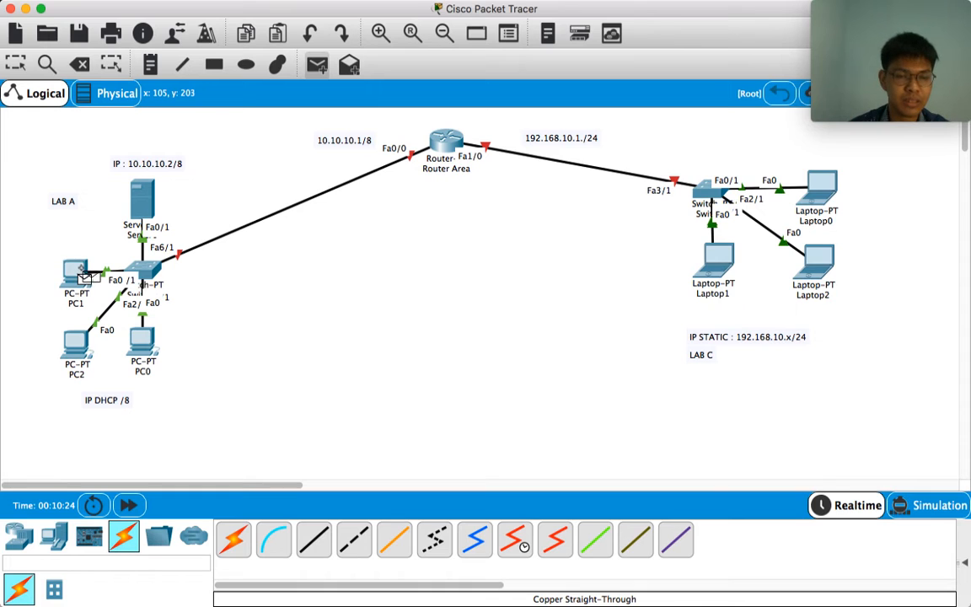
pyautogui.click(153, 197)
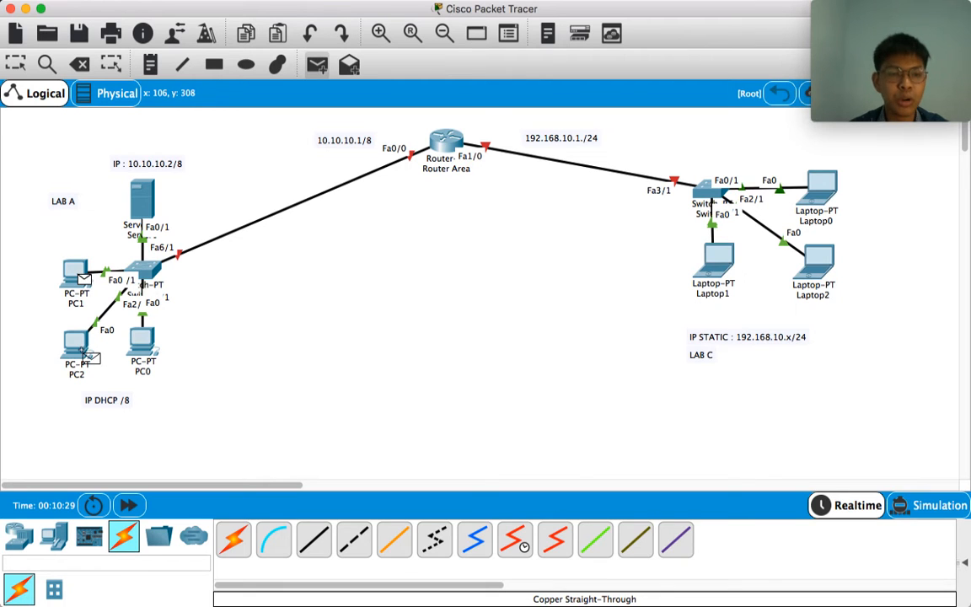
pyautogui.press('Escape')
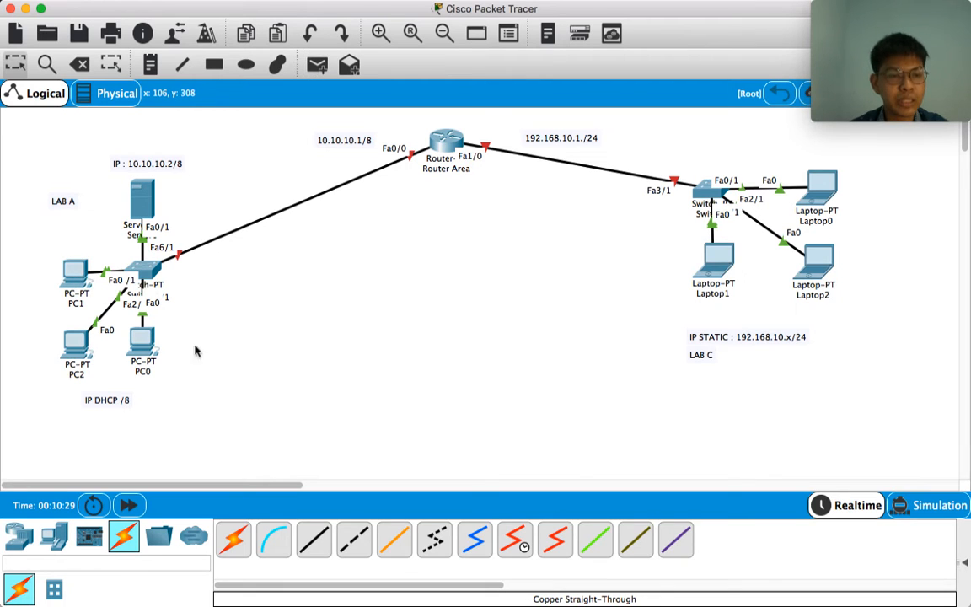
pyautogui.click(318, 68)
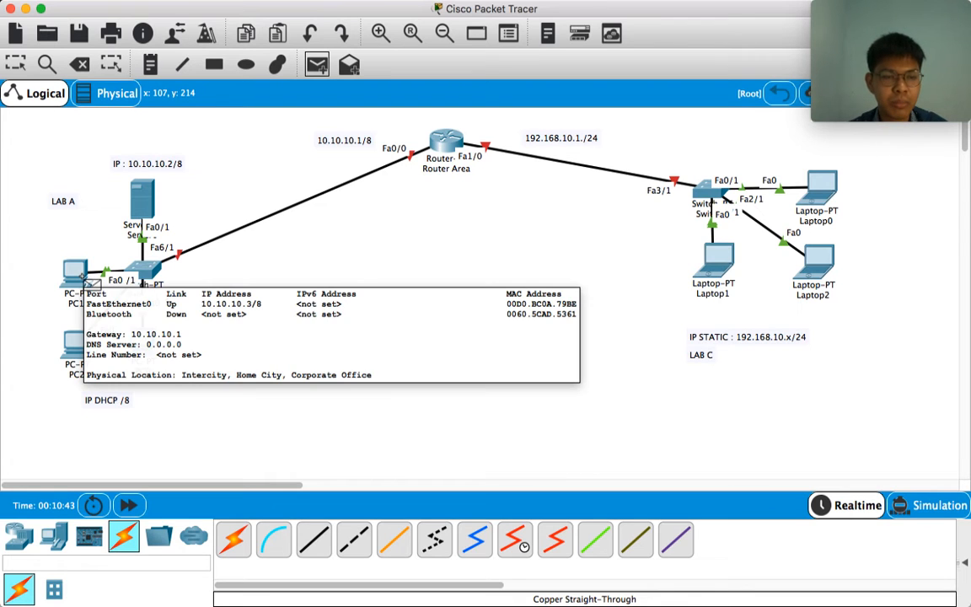
pyautogui.click(77, 273)
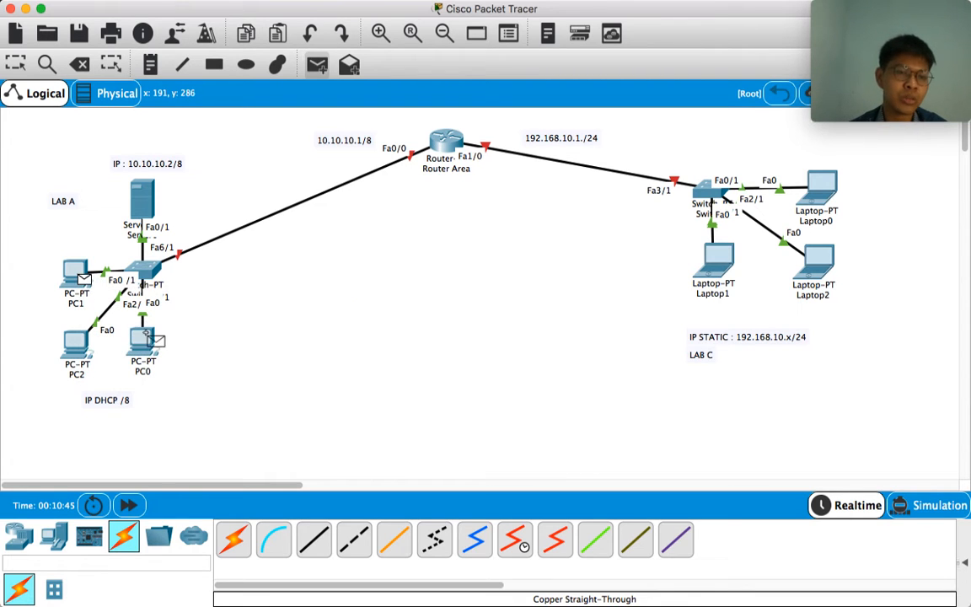
pyautogui.click(150, 339)
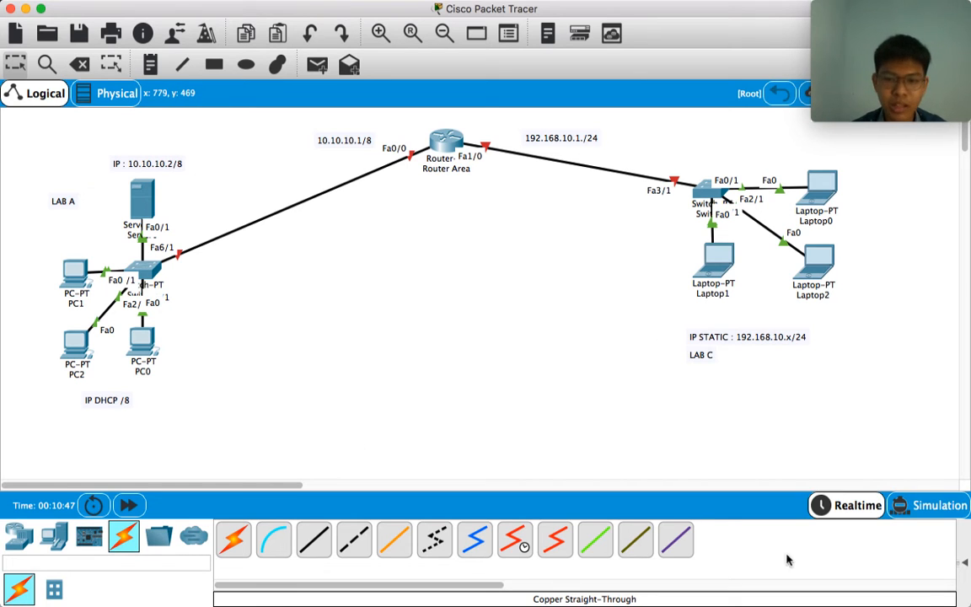
# - Expand the PDU list and check the delivery status of the test PDUs sent from PC1
pyautogui.click(966, 564)
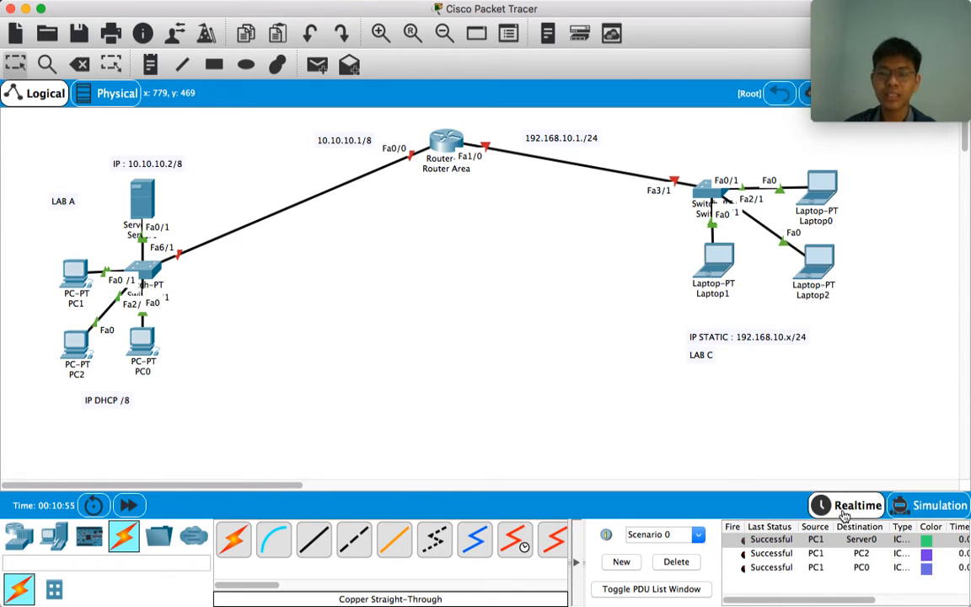
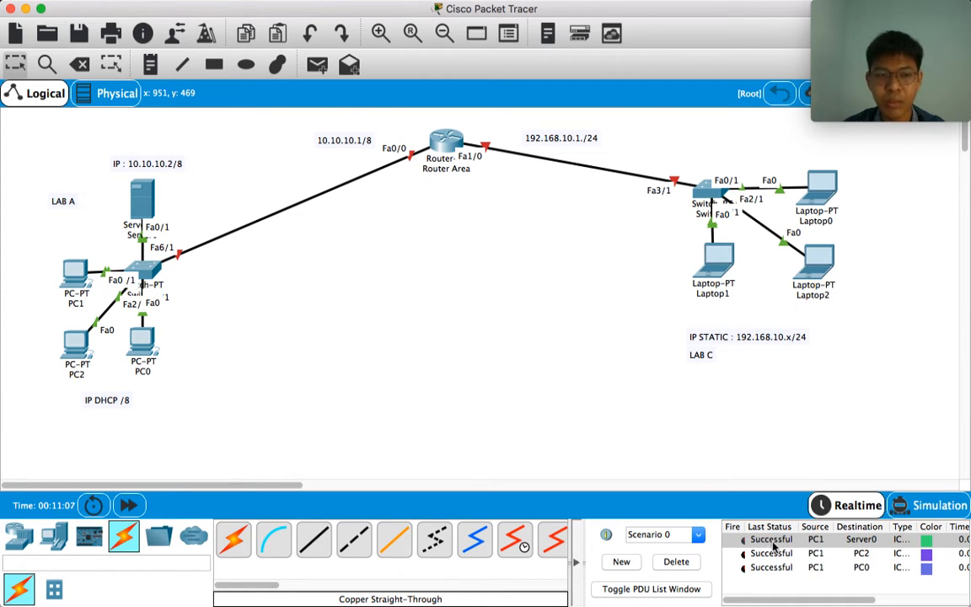
pyautogui.click(755, 552)
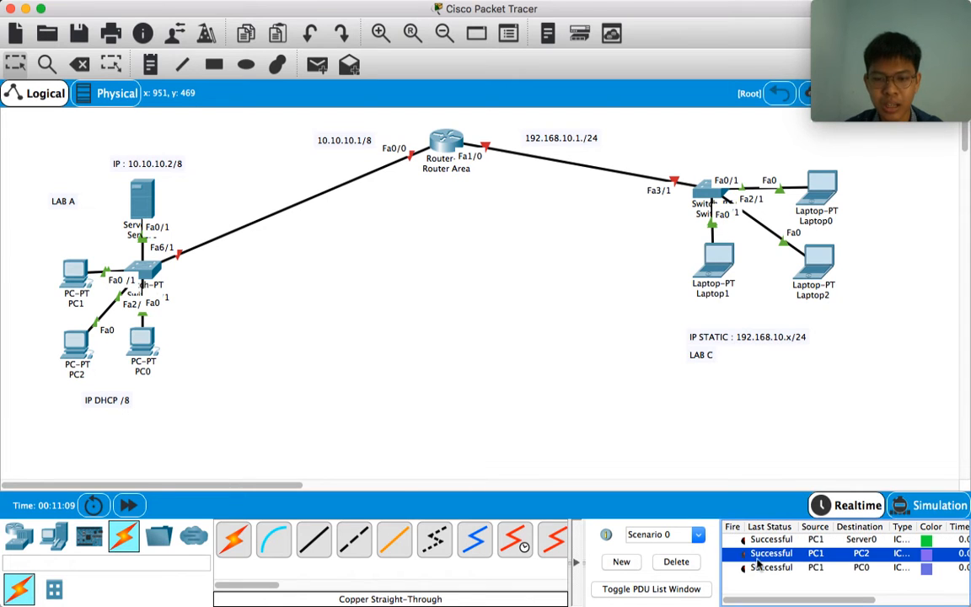
pyautogui.click(762, 567)
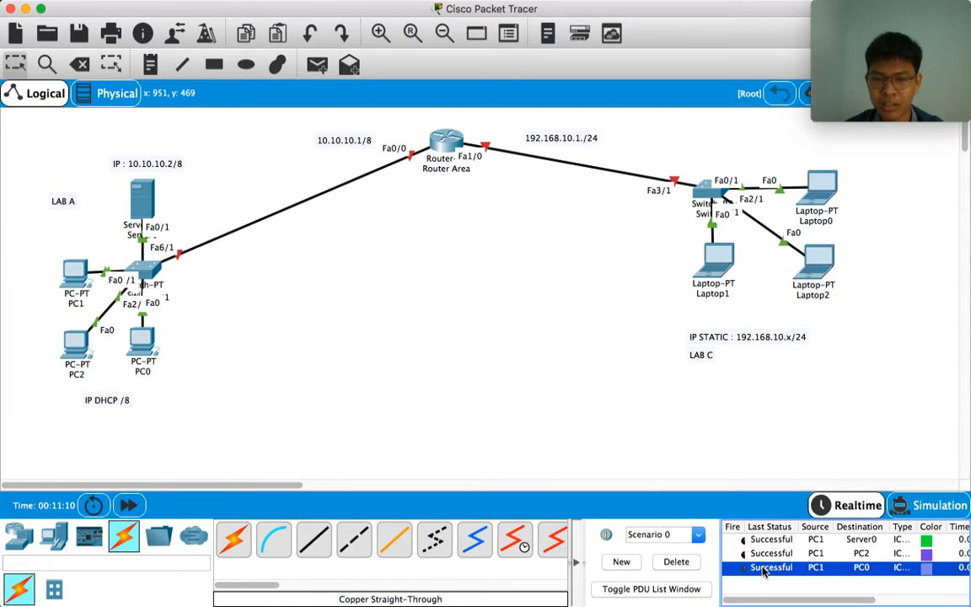
# - Rename PC1 in LAB A as "A 1", leaving Server0's label as it is
pyautogui.click(145, 235)
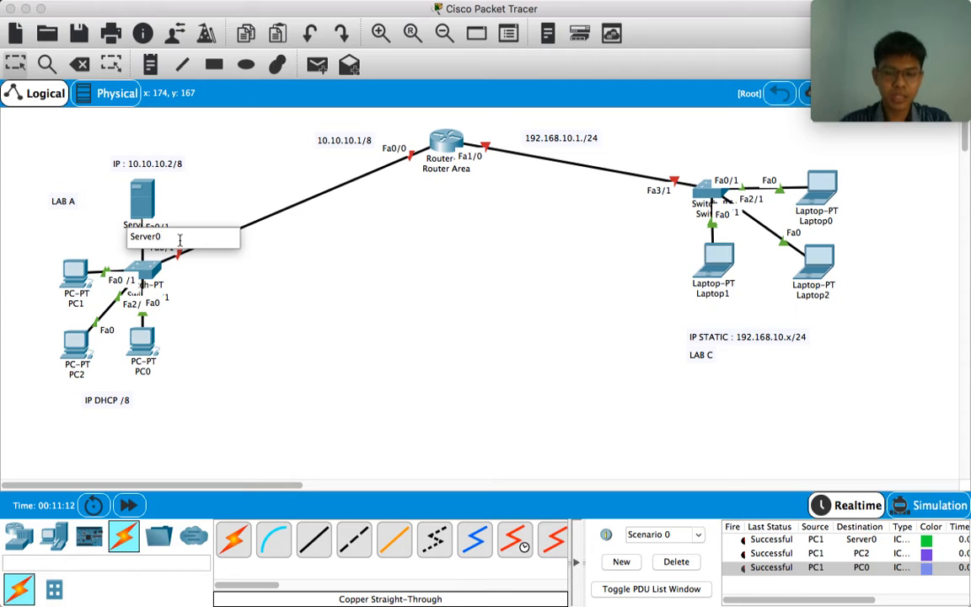
pyautogui.click(224, 304)
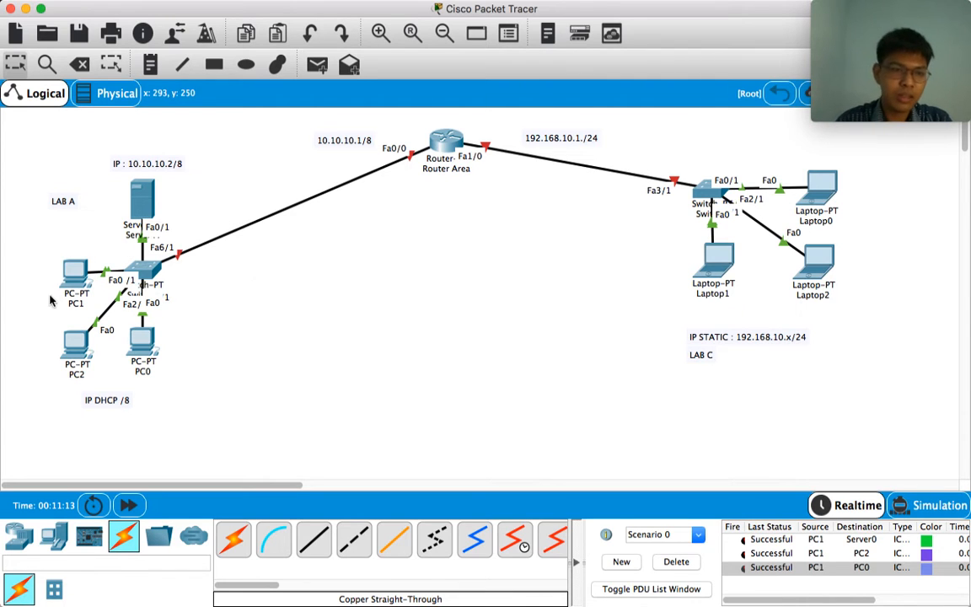
pyautogui.click(85, 304)
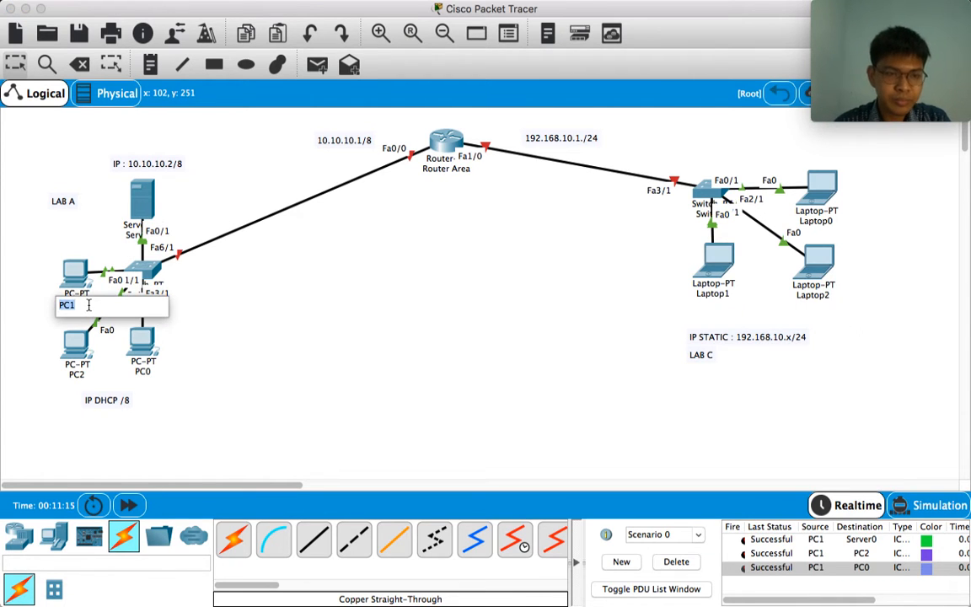
pyautogui.write('A 1')
pyautogui.click(208, 341)
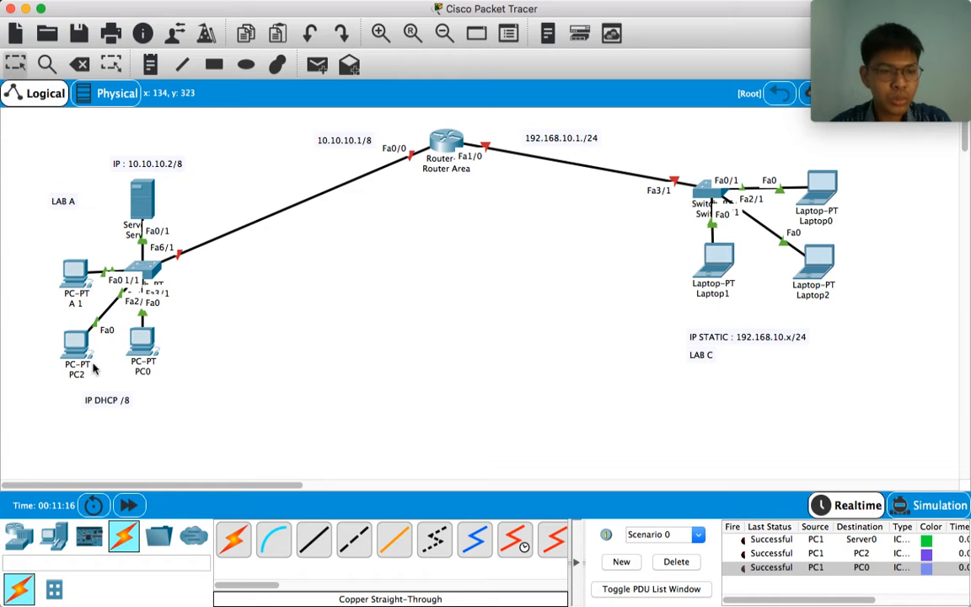
# - Rename PC2 in LAB A as "A 2"
pyautogui.click(85, 374)
pyautogui.doubleClick(58, 375)
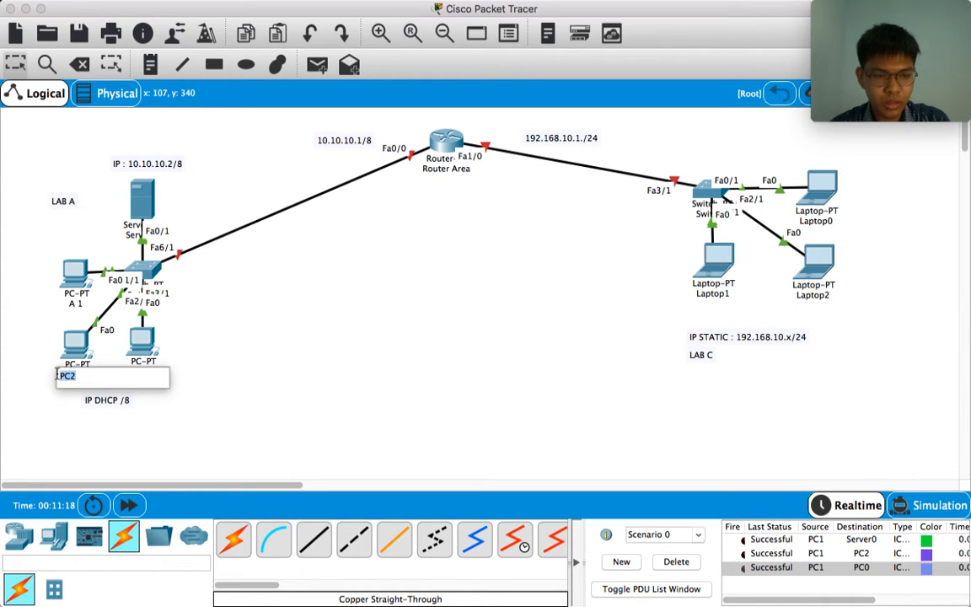
pyautogui.write('A 2')
pyautogui.click(190, 337)
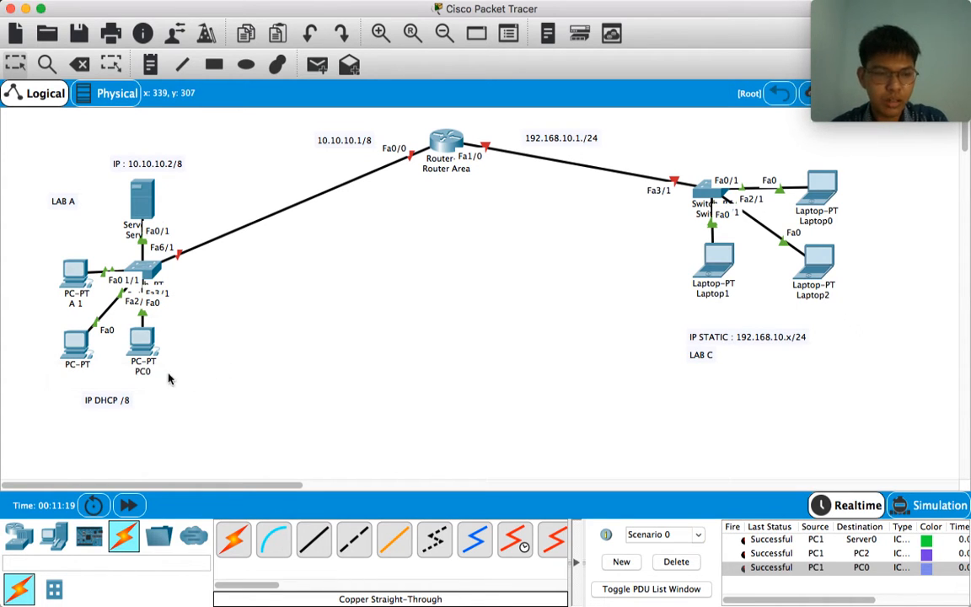
# - Rename PC0 in LAB A as "A 3"
pyautogui.click(148, 374)
pyautogui.doubleClick(132, 374)
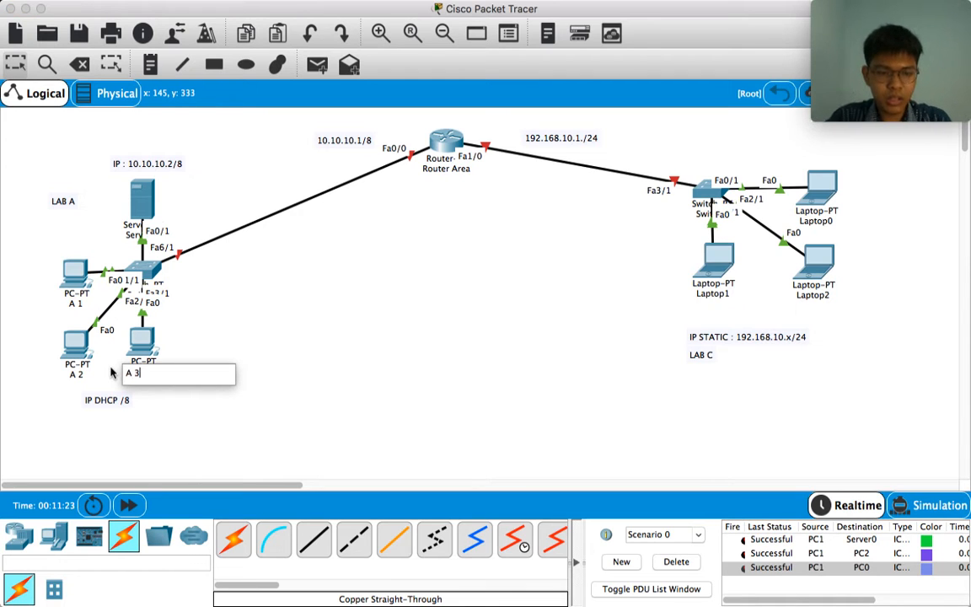
pyautogui.write('A 3')
pyautogui.click(245, 318)
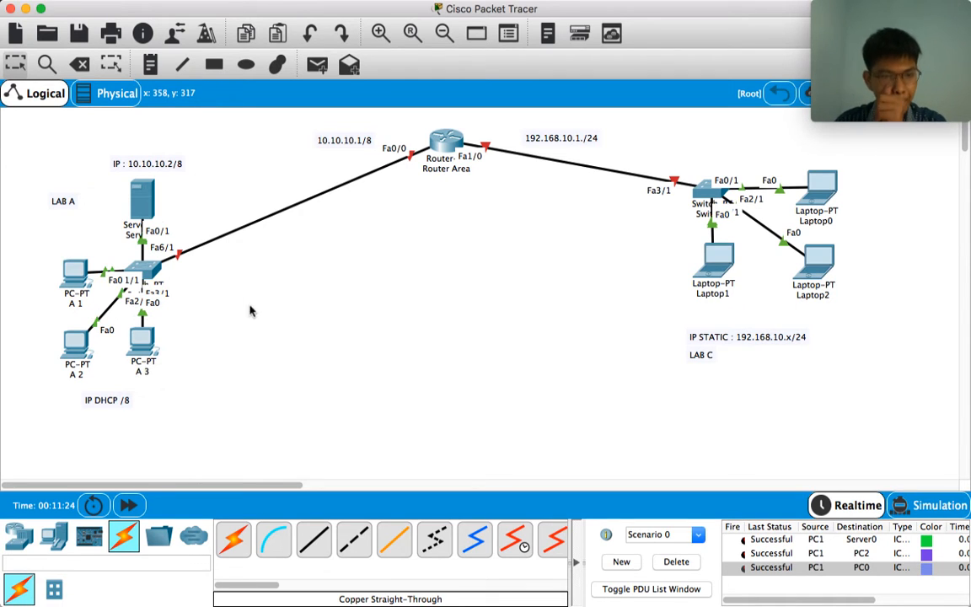
pyautogui.click(163, 290)
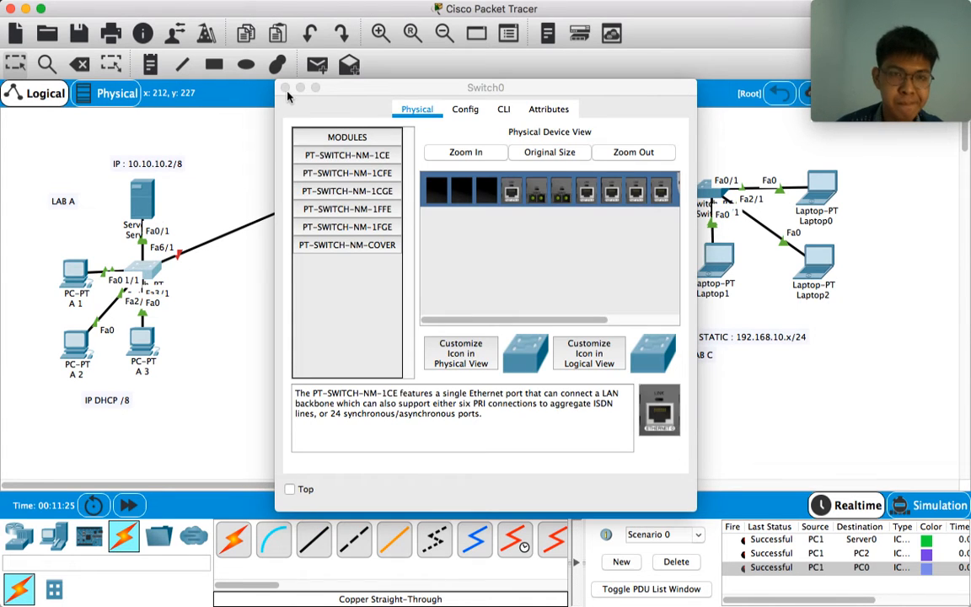
# - Close the switch's settings window and rename Laptop1 in LAB C as "C 3"
pyautogui.click(286, 91)
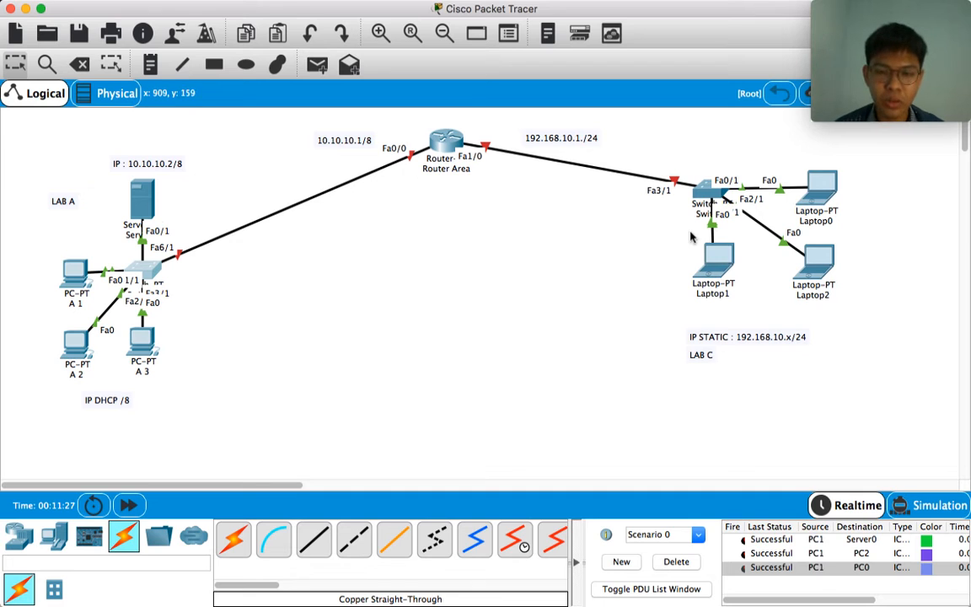
pyautogui.click(712, 293)
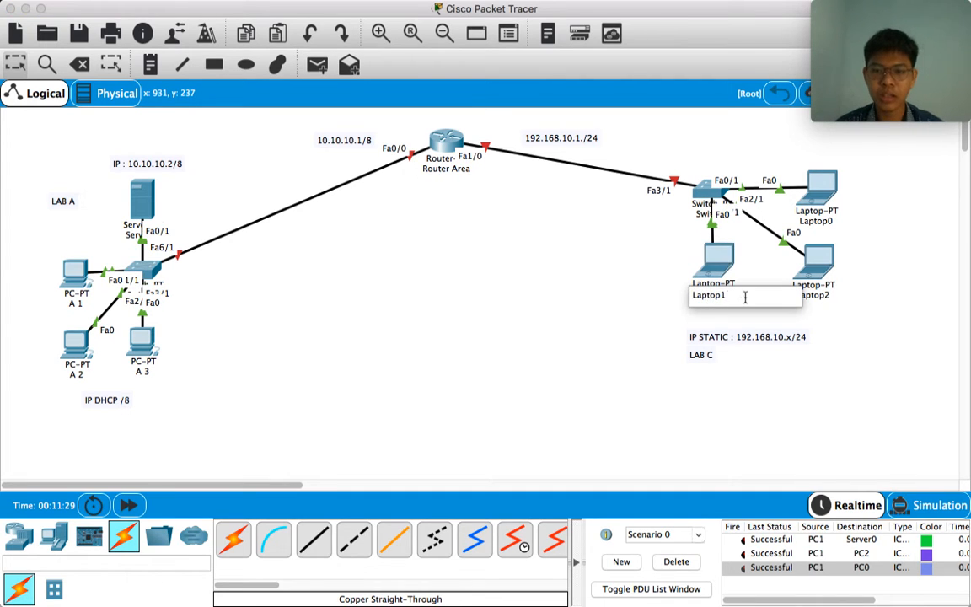
pyautogui.write('C')
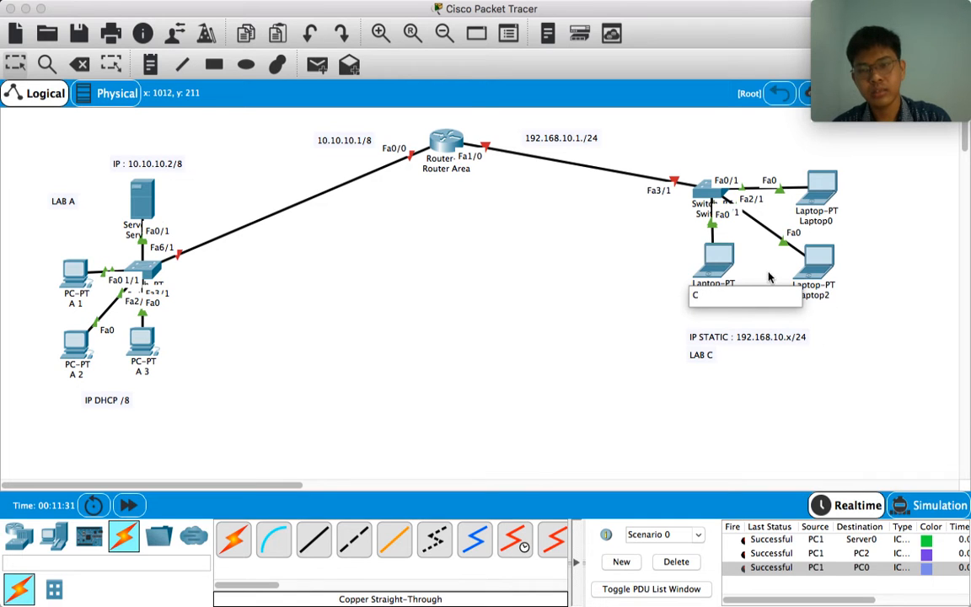
pyautogui.write(' 3')
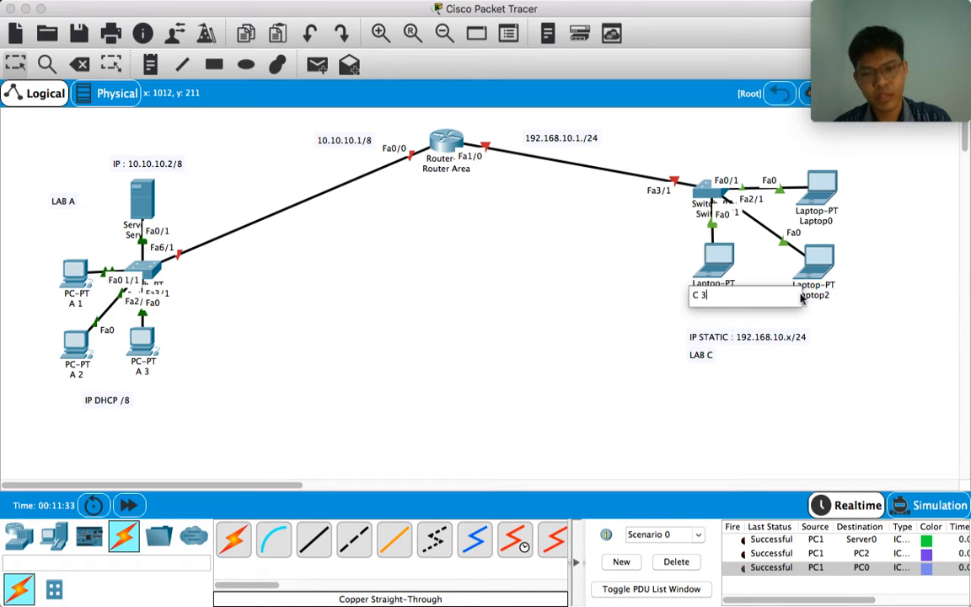
pyautogui.press('Return')
# - Rename Laptop2 in LAB C as "C 2"
pyautogui.click(816, 297)
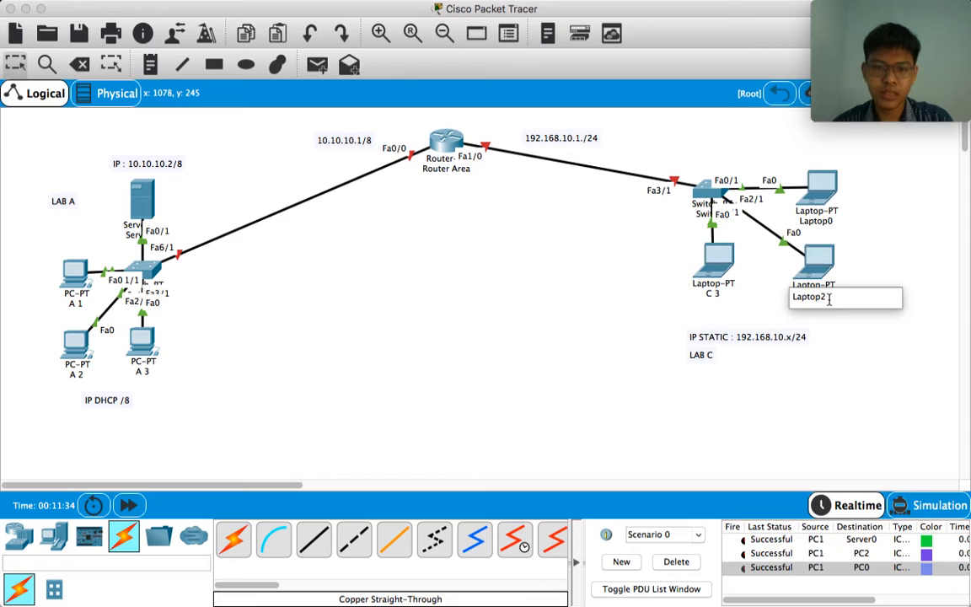
pyautogui.doubleClick(817, 302)
pyautogui.write('C 2')
pyautogui.press('Return')
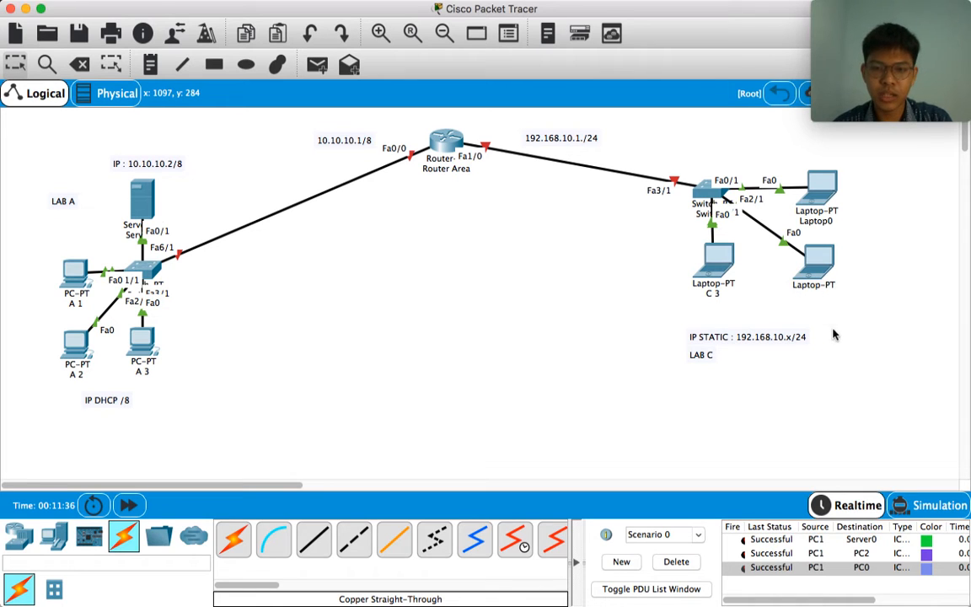
# - Rename Laptop0 in LAB C as "C 1"
pyautogui.click(824, 221)
pyautogui.doubleClick(834, 222)
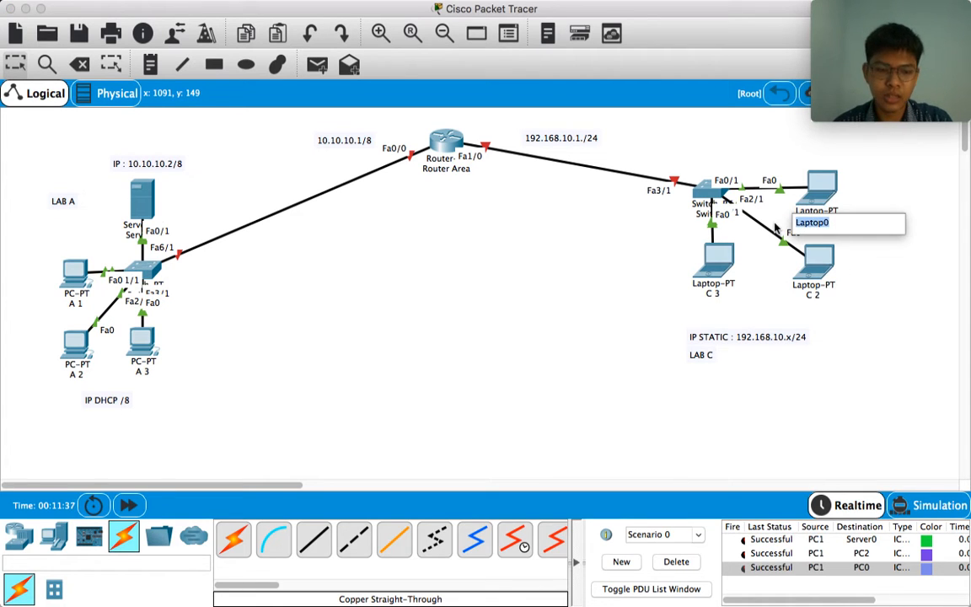
pyautogui.write('C 1')
pyautogui.press('Return')
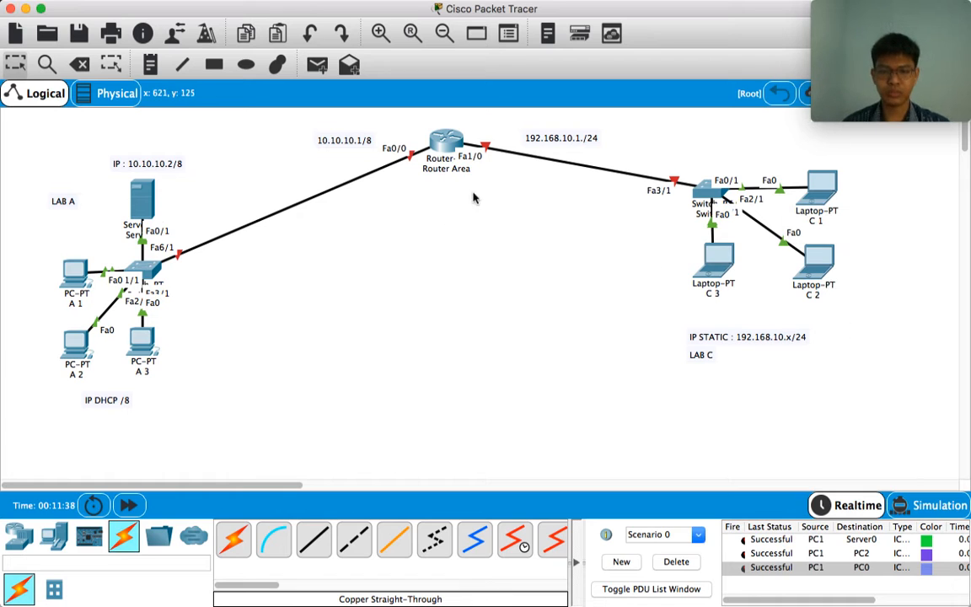
# - Rename Switch1, the LAB C switch, as "Switch C"
pyautogui.click(700, 217)
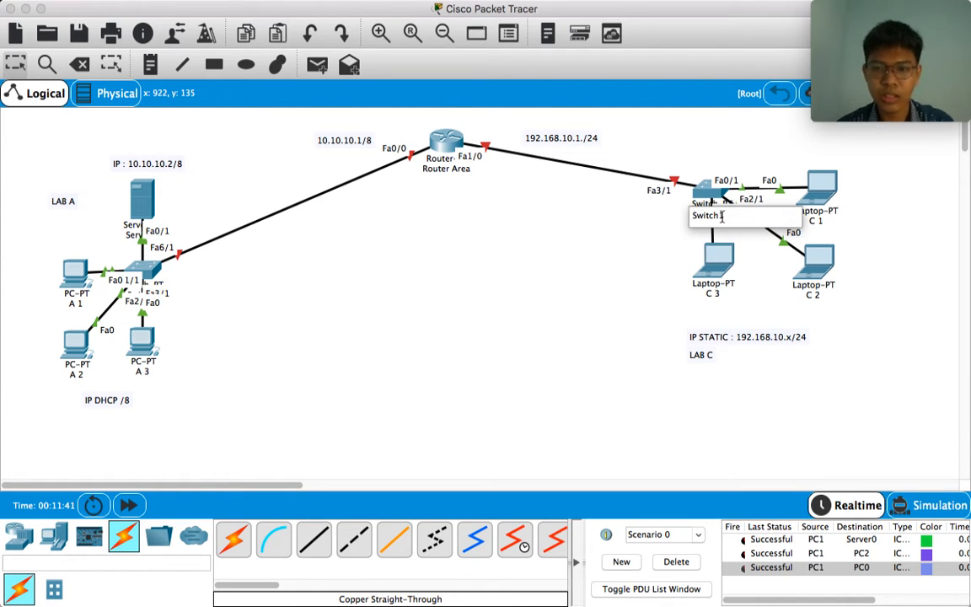
pyautogui.press('BackSpace')
pyautogui.write('C')
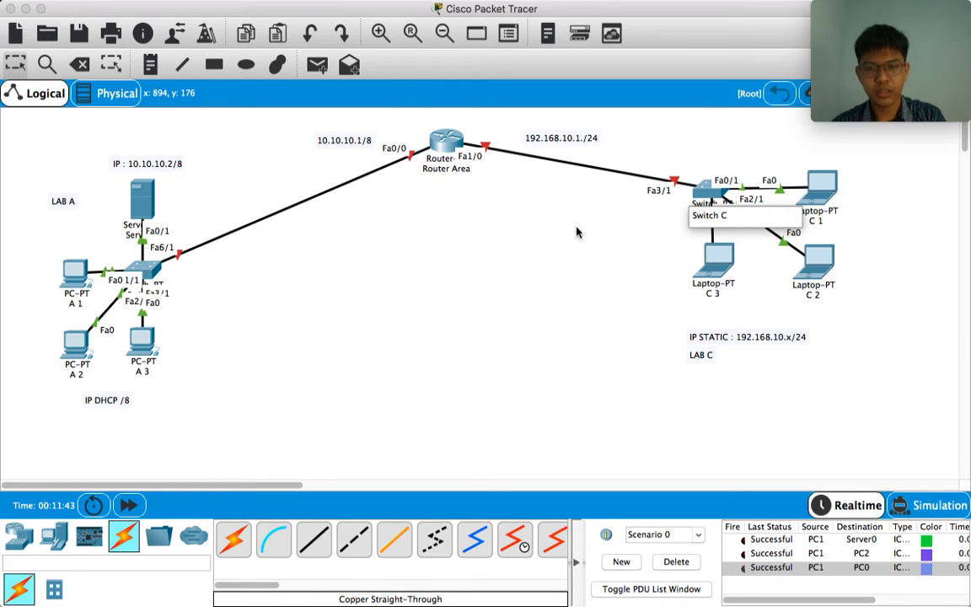
pyautogui.press('Return')
# - Move A 3 away from the LAB A switch to uncover its label, and rename the switch as "Switch B"
pyautogui.moveTo(143, 337); pyautogui.dragTo(240, 383)
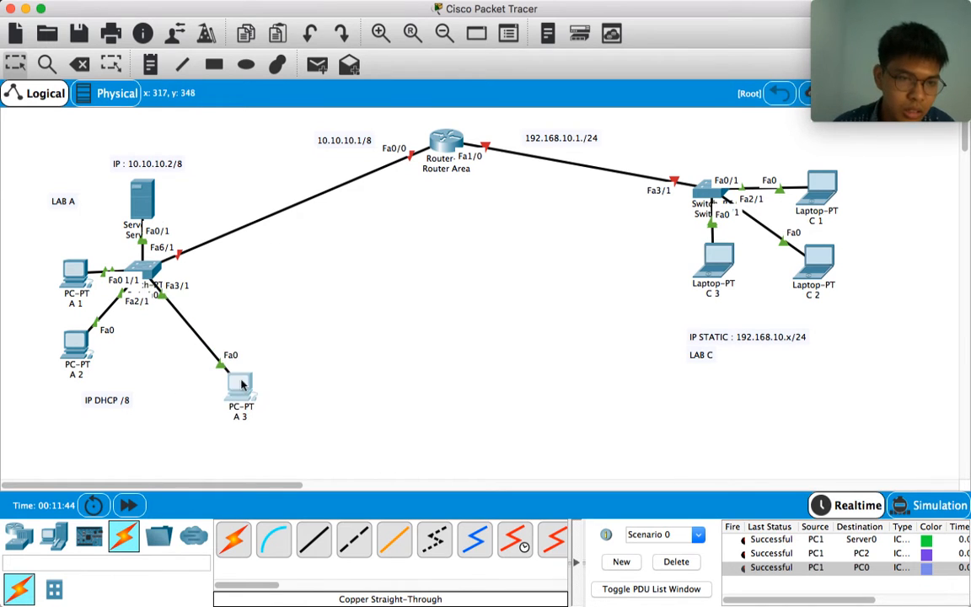
pyautogui.click(157, 295)
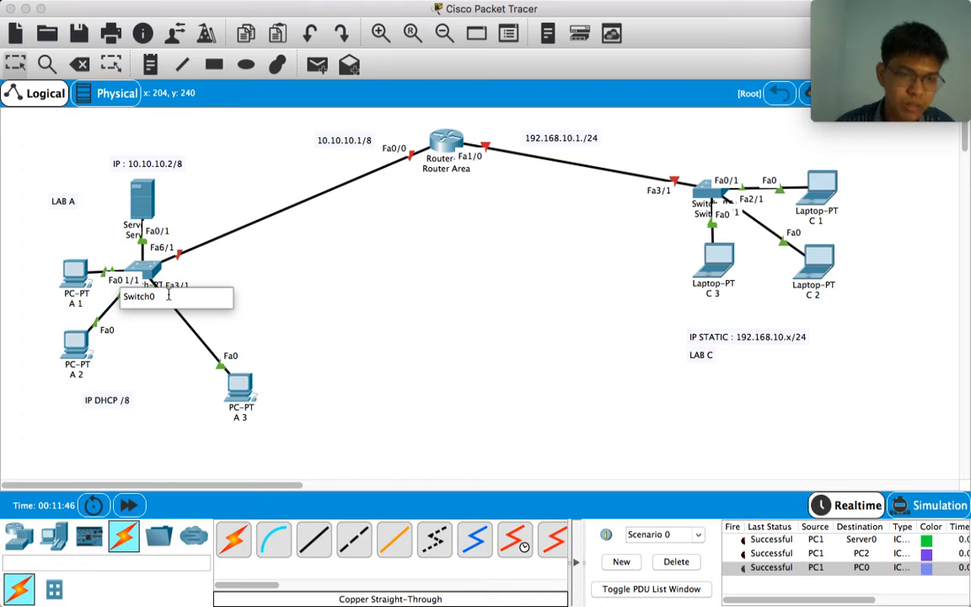
pyautogui.press('BackSpace')
pyautogui.write('B')
pyautogui.press('Return')
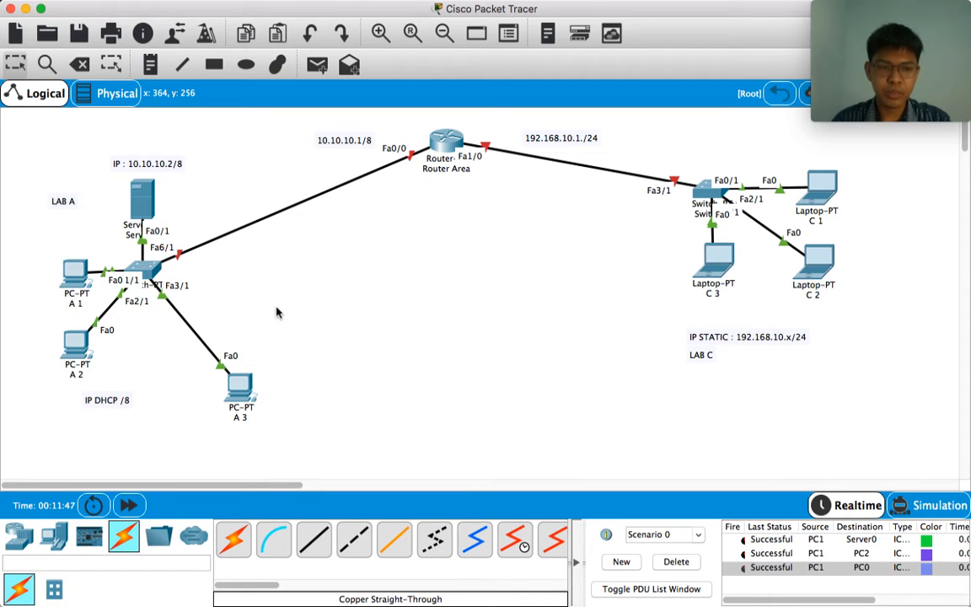
# - Rename the LAB A switch as "Switch A" and move A 3 back directly beneath it
pyautogui.click(159, 296)
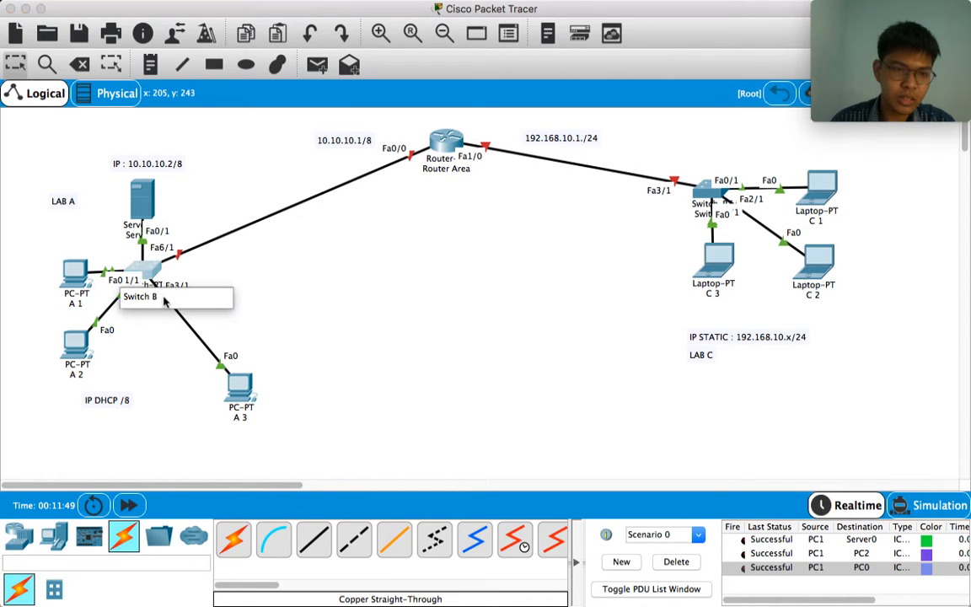
pyautogui.press('BackSpace')
pyautogui.write('A')
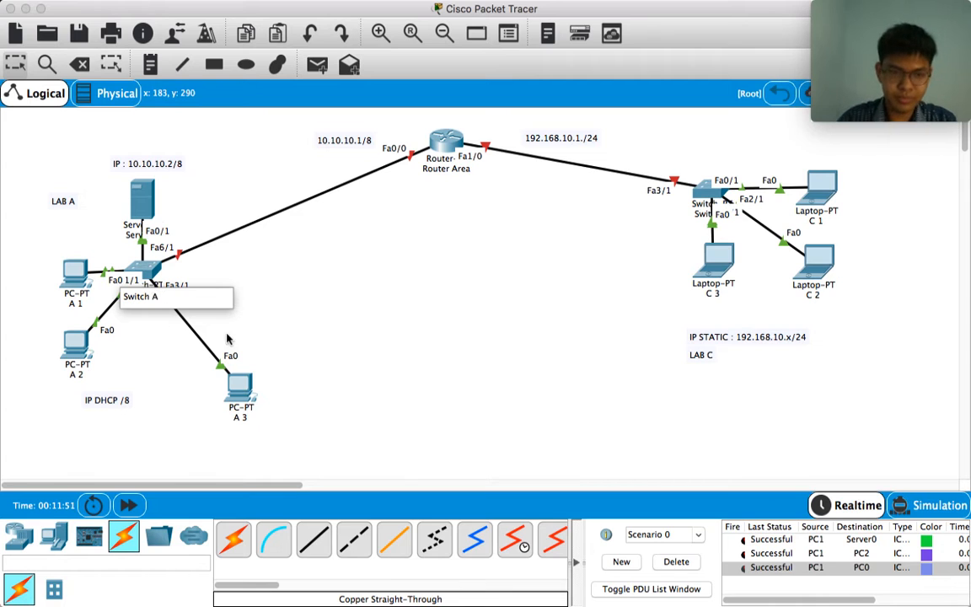
pyautogui.press('Return')
pyautogui.moveTo(172, 337); pyautogui.dragTo(145, 345)
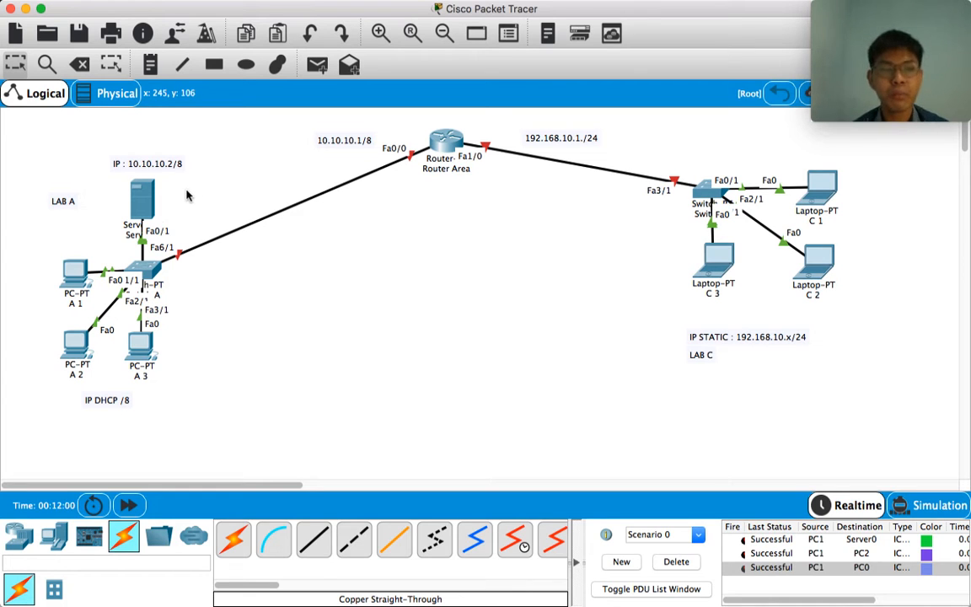
# - Draw a green-filled rectangle with a black outline around all LAB A devices and labels
pyautogui.moveTo(146, 195)
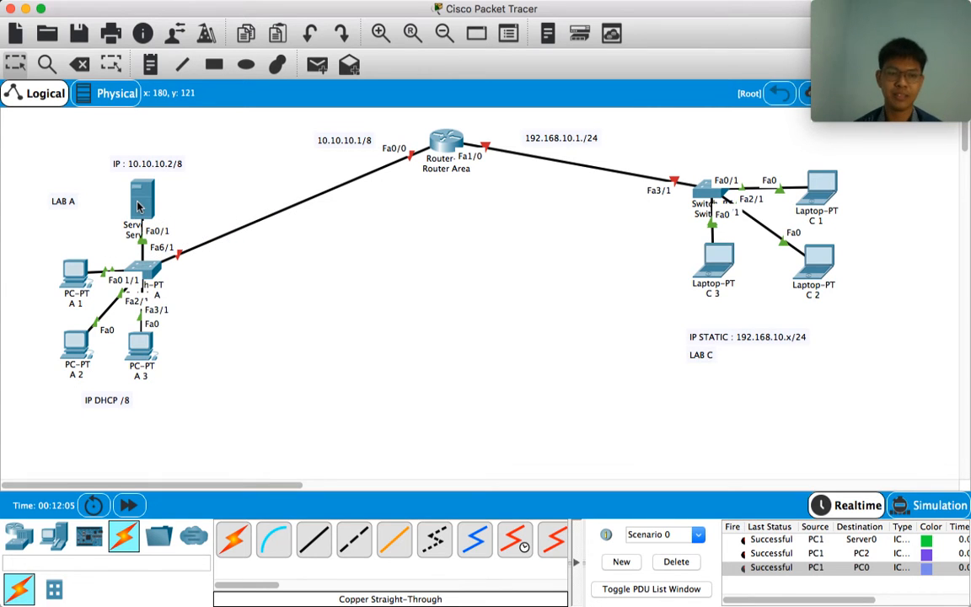
pyautogui.click(216, 73)
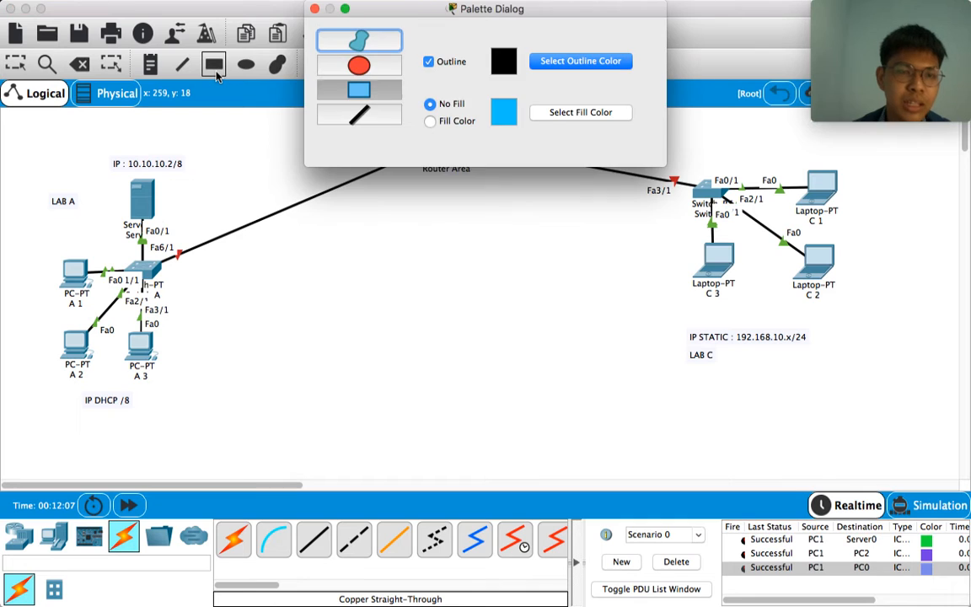
pyautogui.click(431, 122)
pyautogui.click(560, 113)
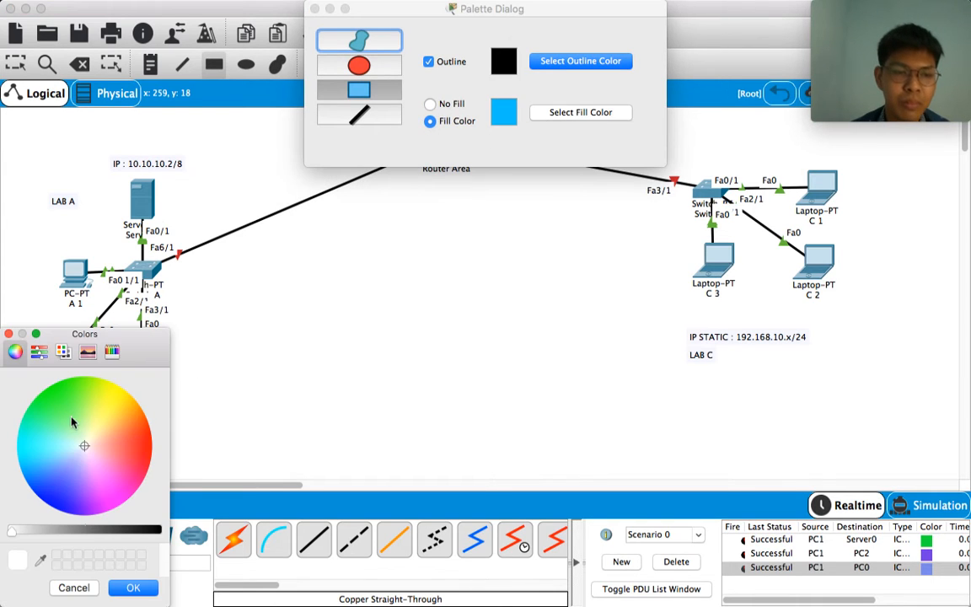
pyautogui.moveTo(71, 419); pyautogui.dragTo(55, 412)
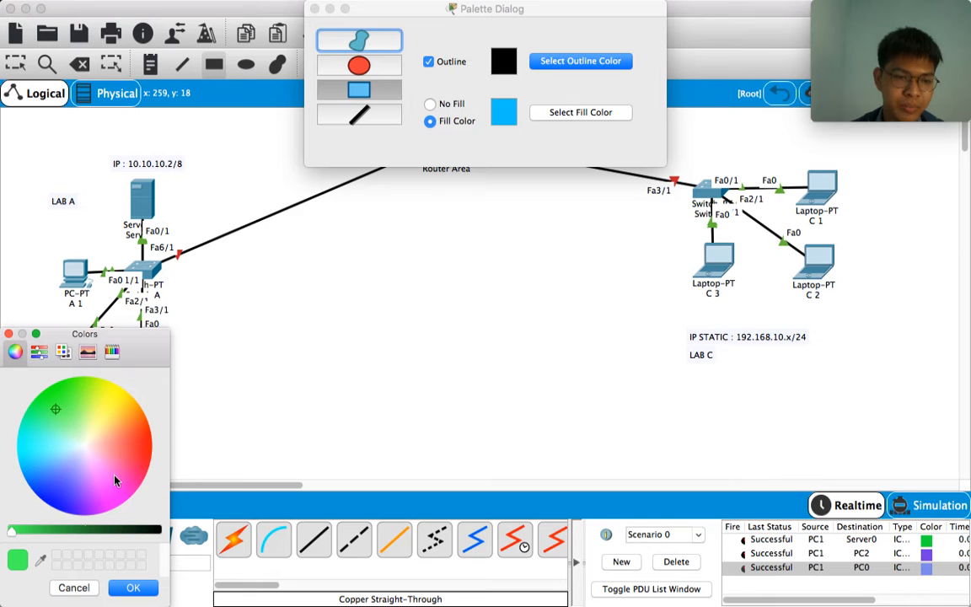
pyautogui.click(139, 583)
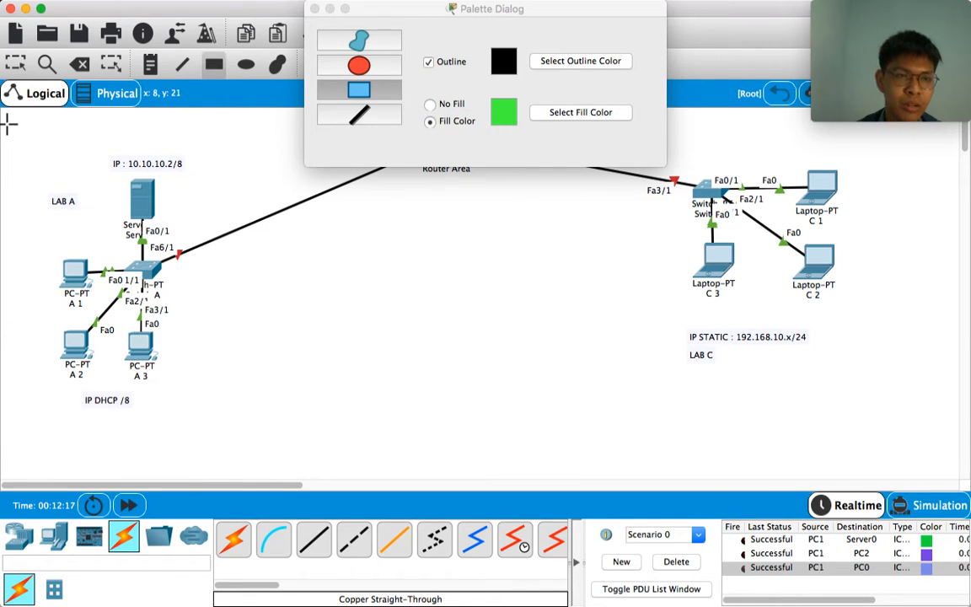
pyautogui.moveTo(7, 123)
pyautogui.mouseDown()
pyautogui.moveTo(121, 177)
pyautogui.moveTo(234, 460)
pyautogui.mouseUp()
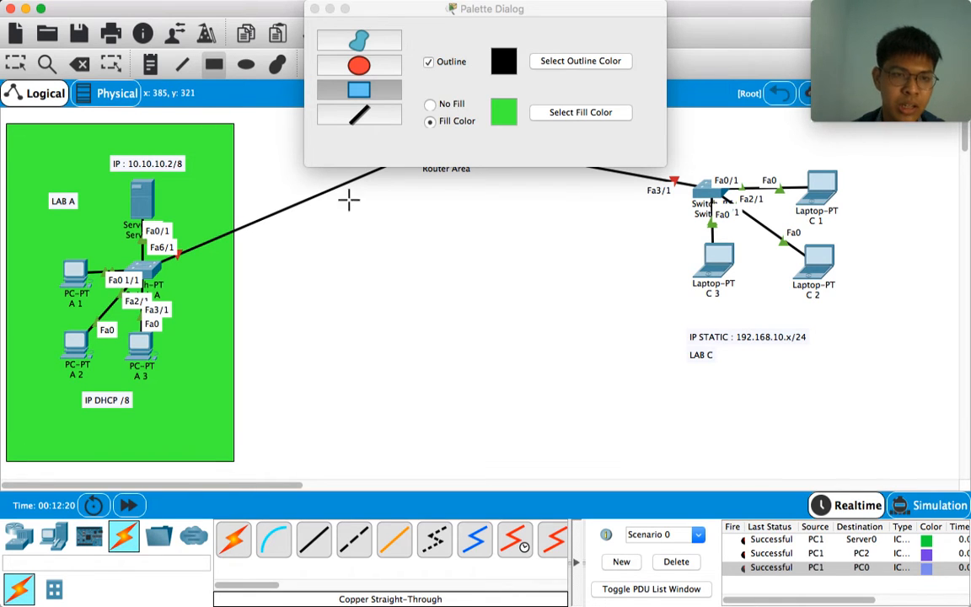
pyautogui.click(314, 9)
pyautogui.click(15, 64)
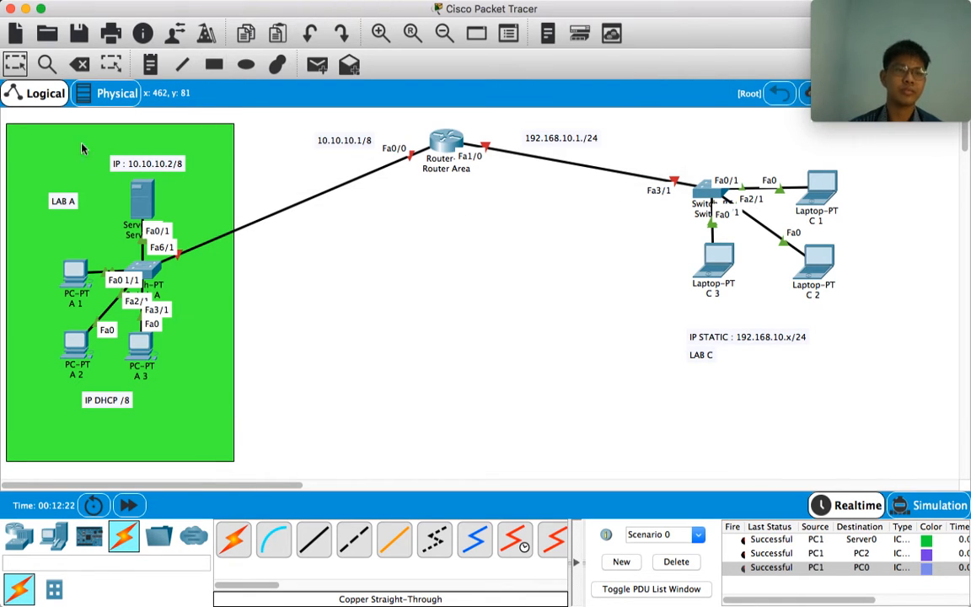
# - Move the server and its IP label to the top of the green area, and the LAB A and IP DHCP /8 labels to its lower-left corner
pyautogui.moveTo(143, 198)
pyautogui.mouseDown()
pyautogui.moveTo(125, 177)
pyautogui.moveTo(155, 195)
pyautogui.moveTo(149, 167)
pyautogui.mouseUp()
pyautogui.moveTo(148, 160); pyautogui.dragTo(103, 145)
pyautogui.moveTo(73, 203); pyautogui.dragTo(38, 447)
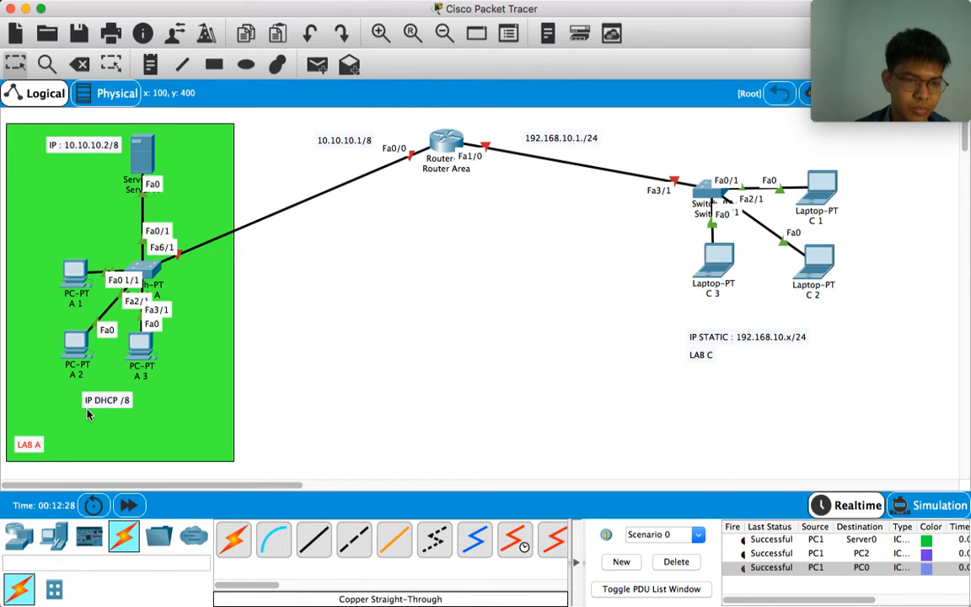
pyautogui.moveTo(101, 399); pyautogui.dragTo(71, 444)
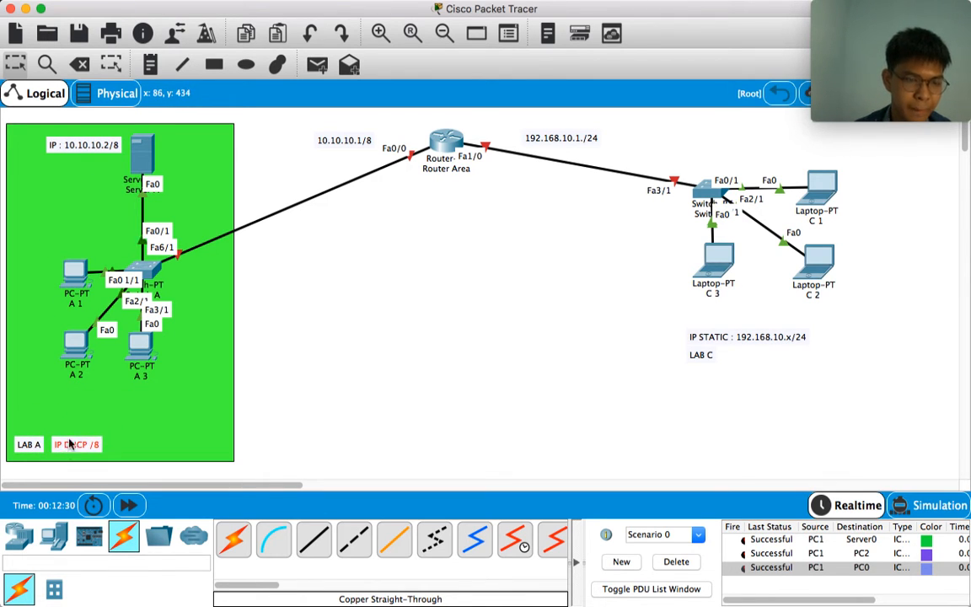
# - Space out the LAB A devices by moving A 1 and A 2 toward the rectangle's left edge and the switch slightly upward
pyautogui.moveTo(81, 278); pyautogui.dragTo(42, 278)
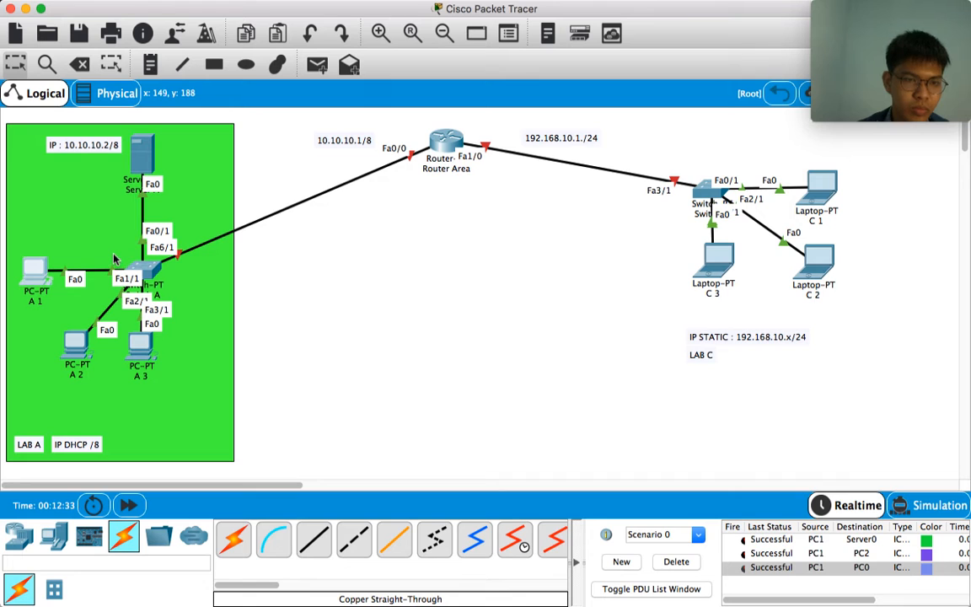
pyautogui.moveTo(158, 276)
pyautogui.mouseDown()
pyautogui.moveTo(128, 258)
pyautogui.moveTo(148, 245)
pyautogui.moveTo(152, 258)
pyautogui.mouseUp()
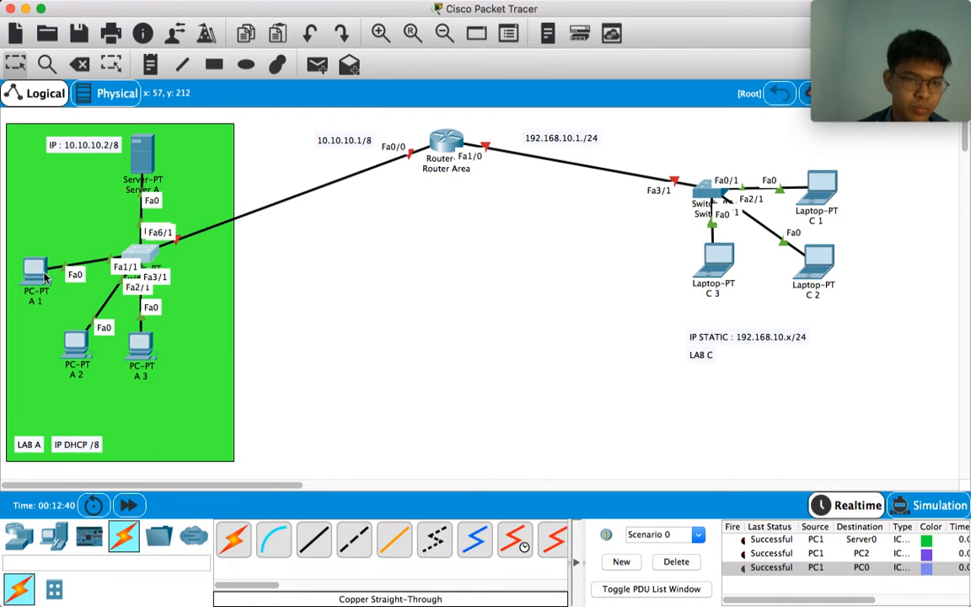
pyautogui.moveTo(45, 277); pyautogui.dragTo(52, 257)
pyautogui.moveTo(95, 351); pyautogui.dragTo(53, 354)
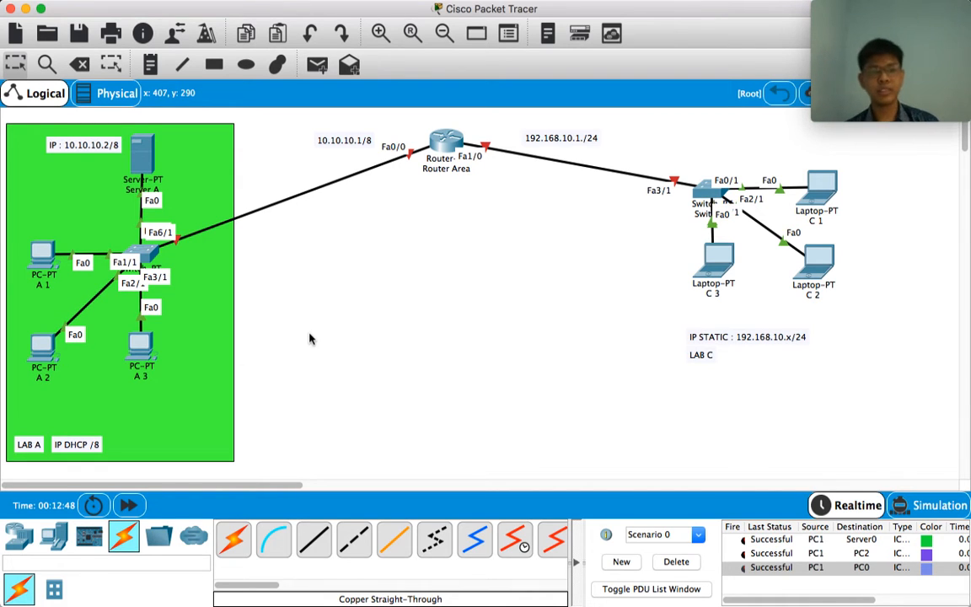
# - Shift the green LAB A rectangle slightly upward and to the right behind its devices
pyautogui.click(82, 156)
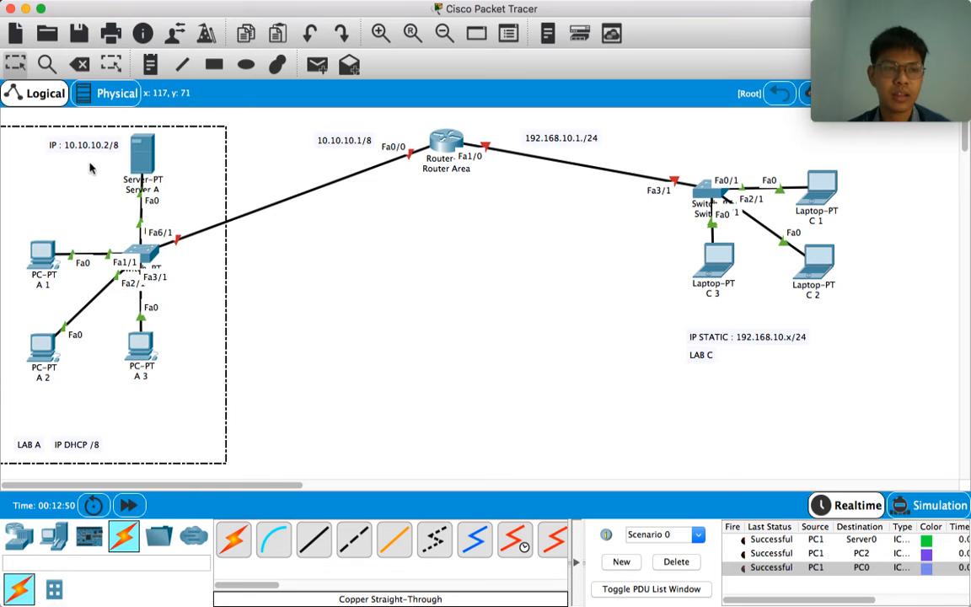
pyautogui.click(421, 371)
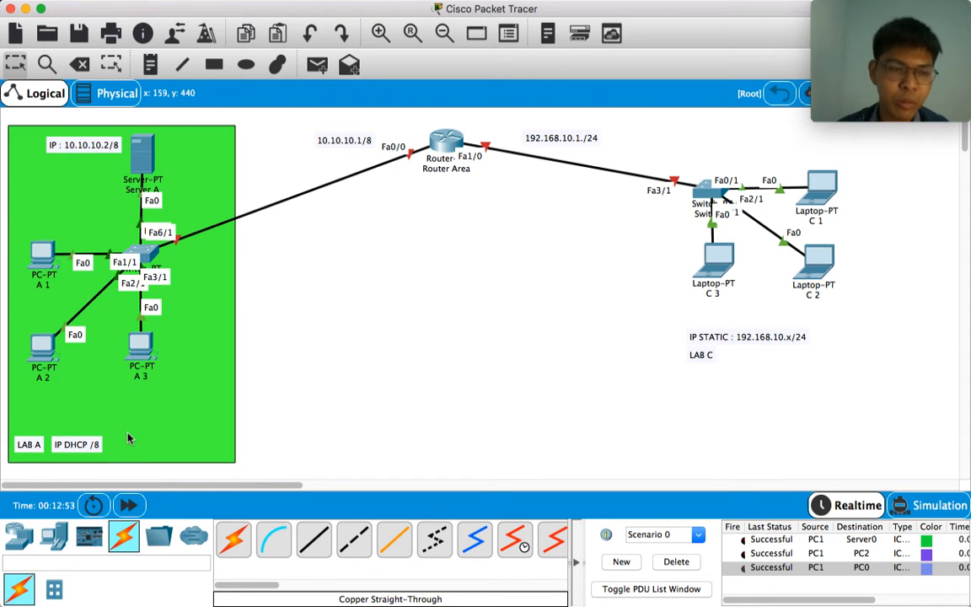
pyautogui.click(226, 383)
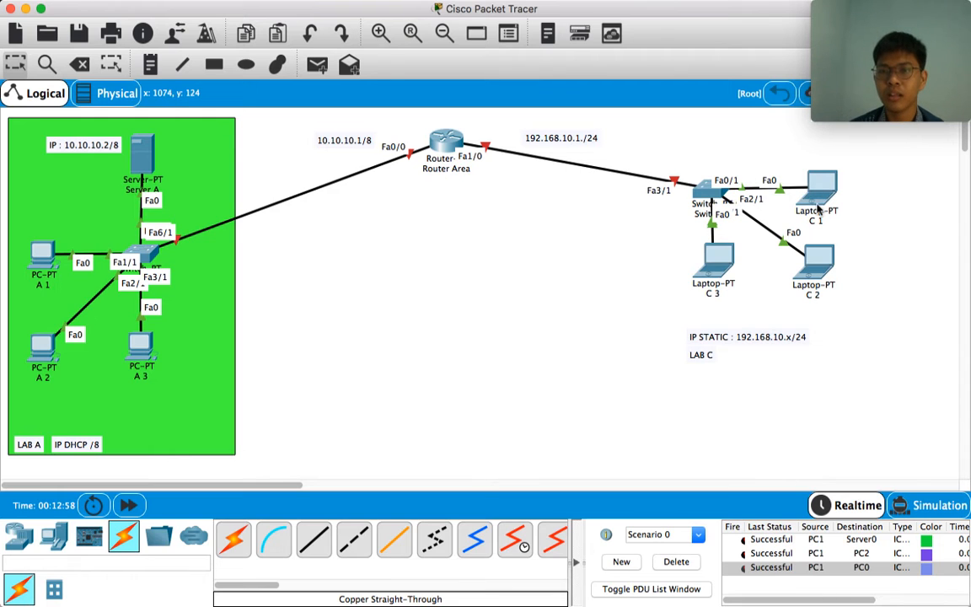
# - Give laptop C 1 the static IP address 192.168.10.2 with subnet mask 255.255.255.0 on FastEthernet0
pyautogui.moveTo(822, 199)
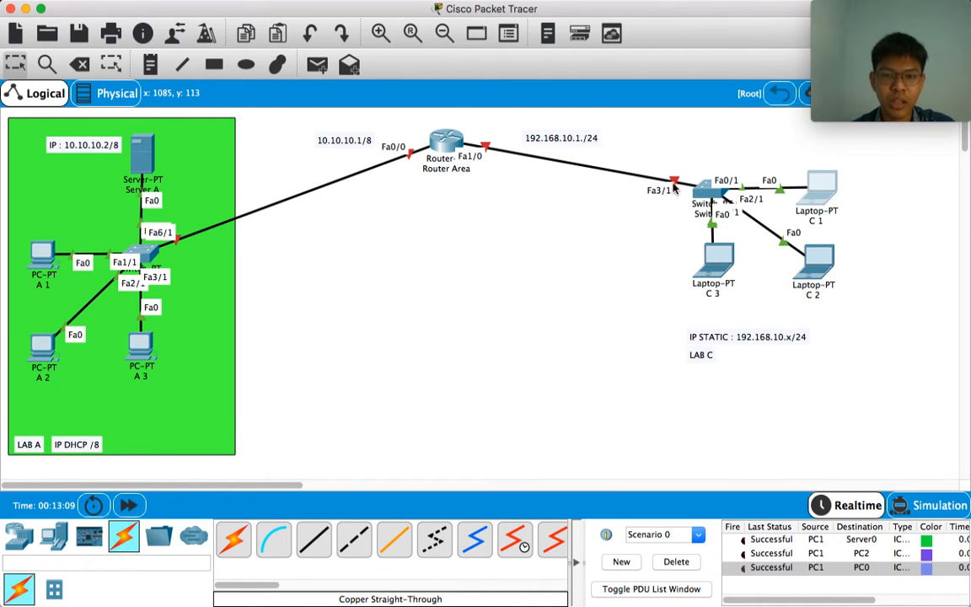
pyautogui.click(822, 187)
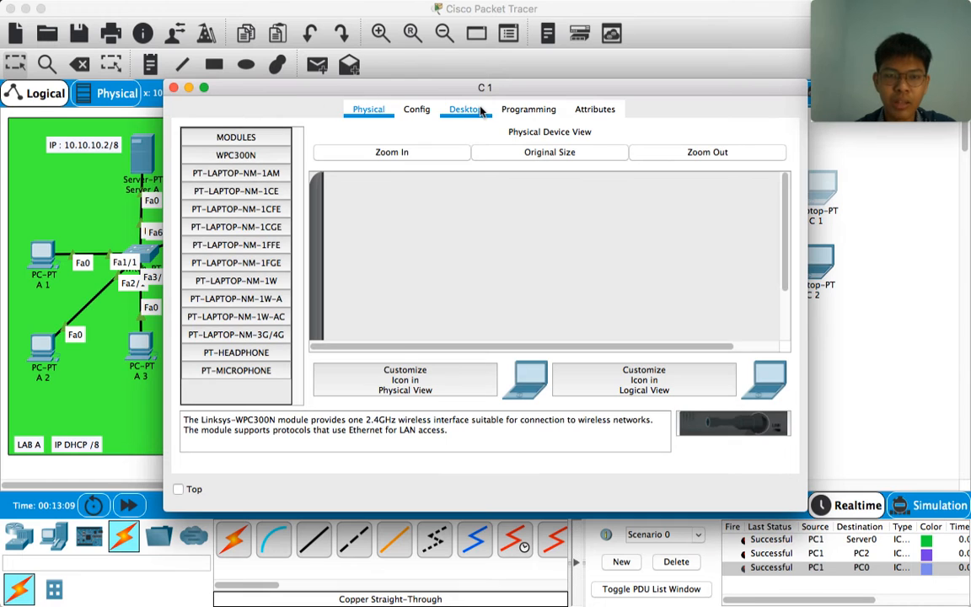
pyautogui.click(467, 110)
pyautogui.click(265, 167)
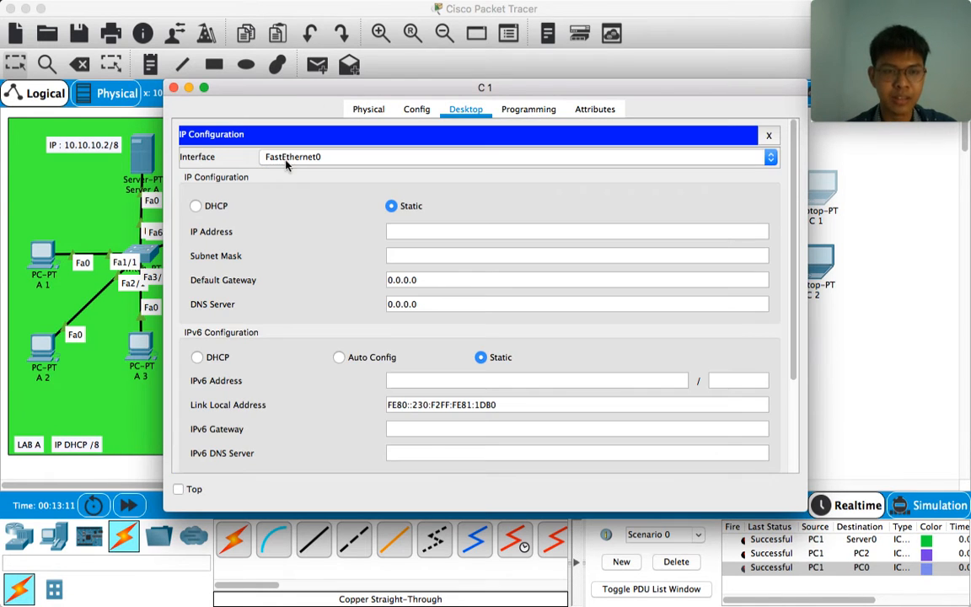
pyautogui.click(427, 230)
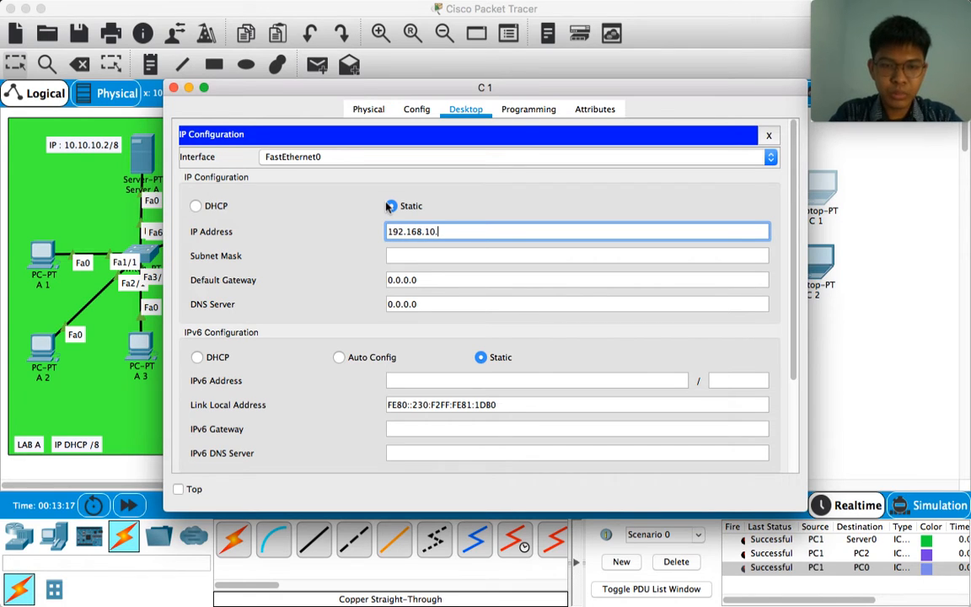
pyautogui.press('Tab')
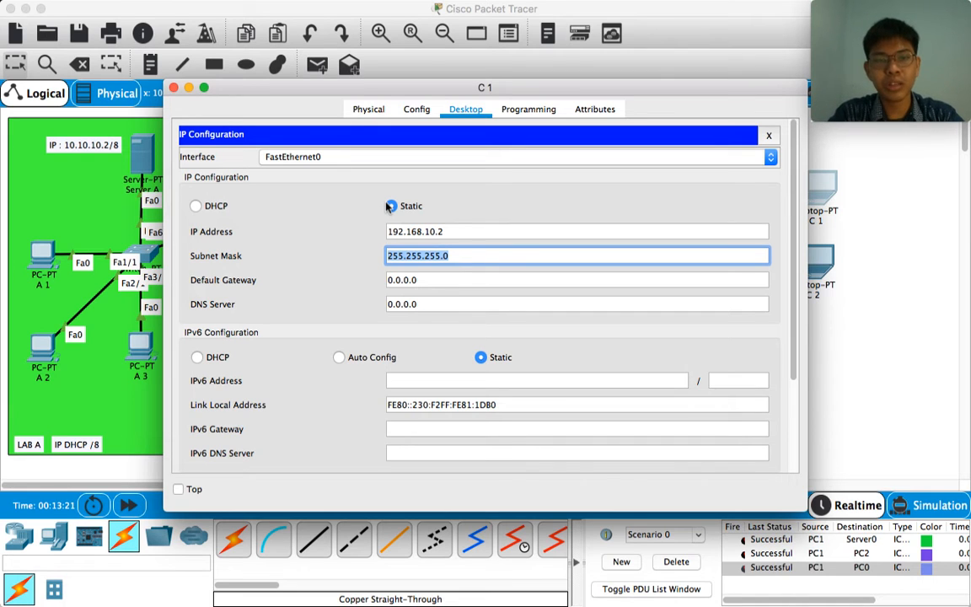
pyautogui.click(442, 233)
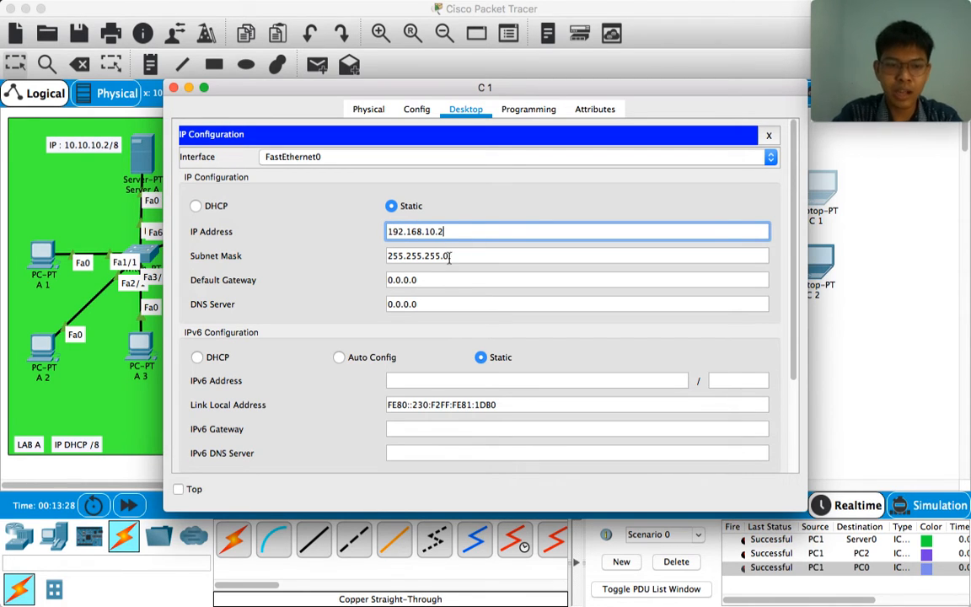
# - Set laptop C 1's default gateway to 192.168.10.1 and close its configuration window
pyautogui.click(433, 279)
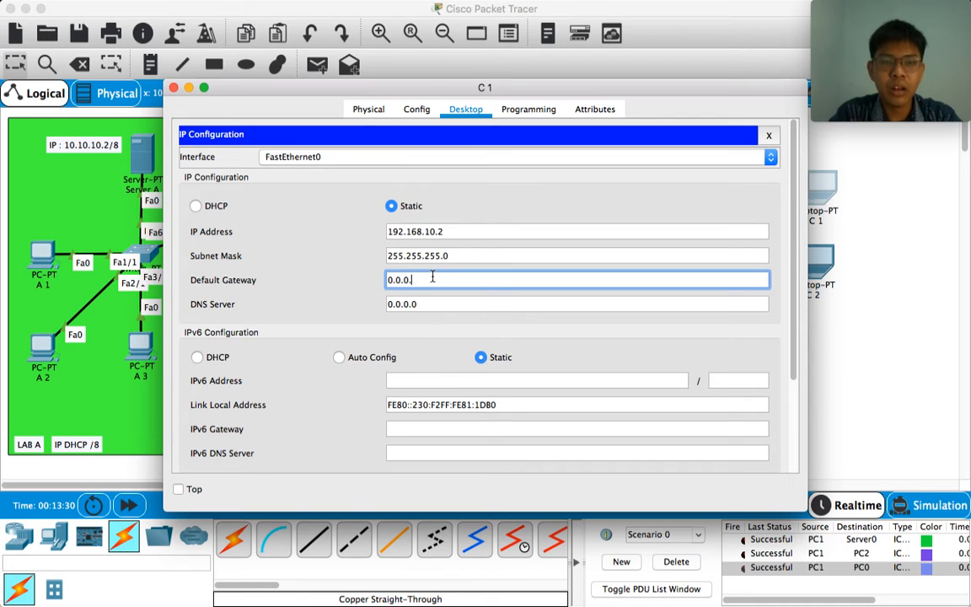
pyautogui.write('192.168')
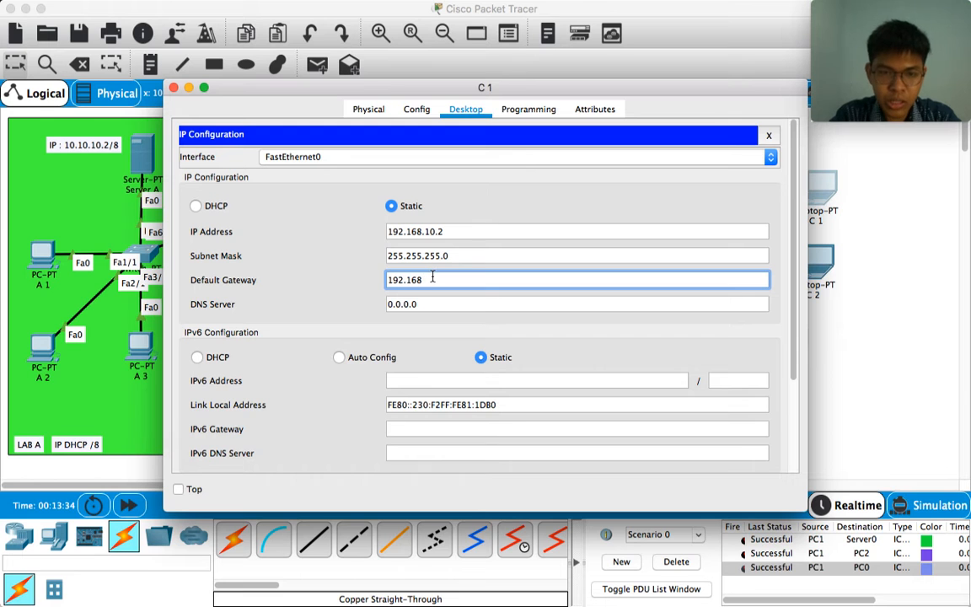
pyautogui.write('.10.1')
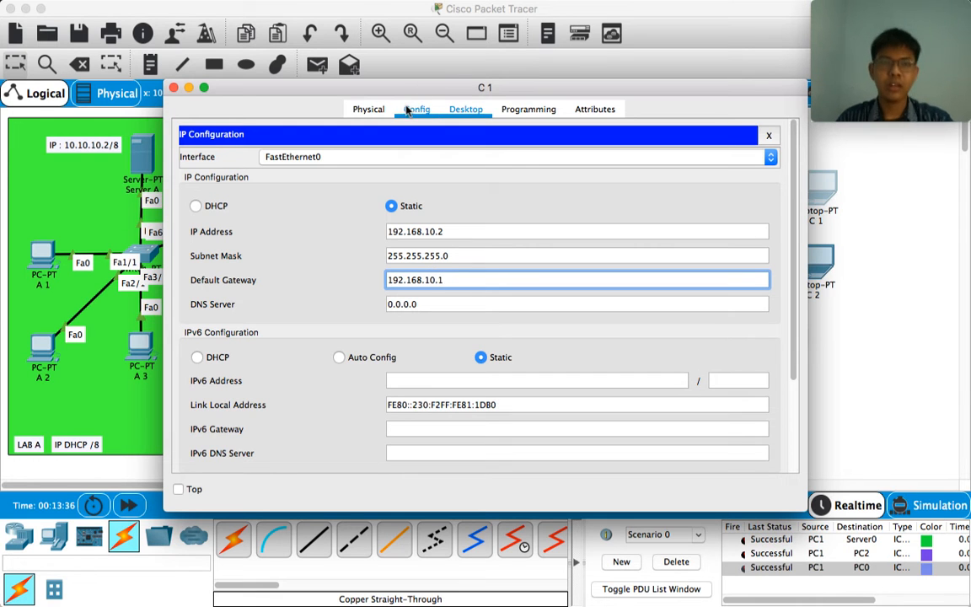
pyautogui.moveTo(355, 88); pyautogui.dragTo(517, 182)
pyautogui.moveTo(555, 217); pyautogui.dragTo(499, 232)
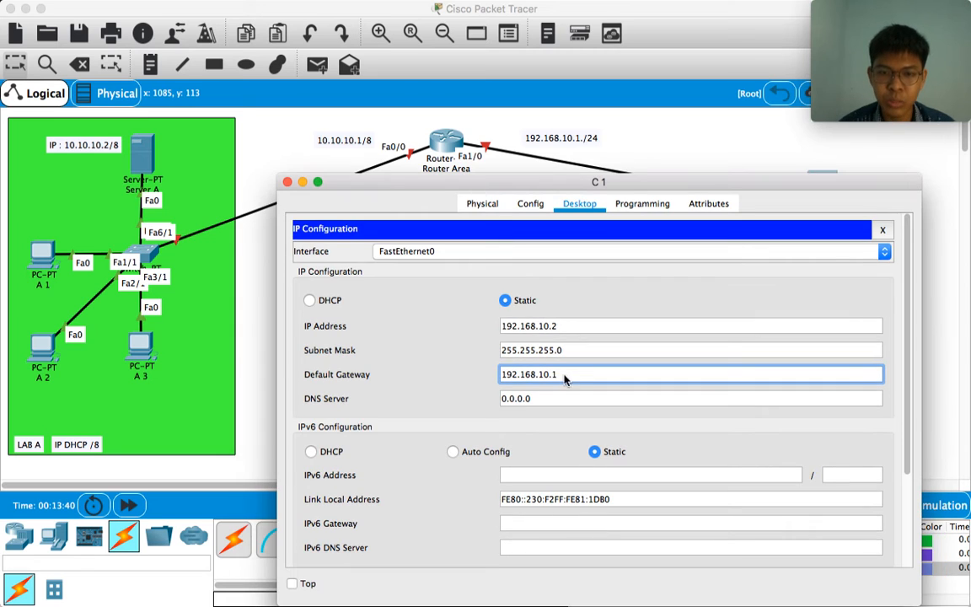
pyautogui.click(287, 182)
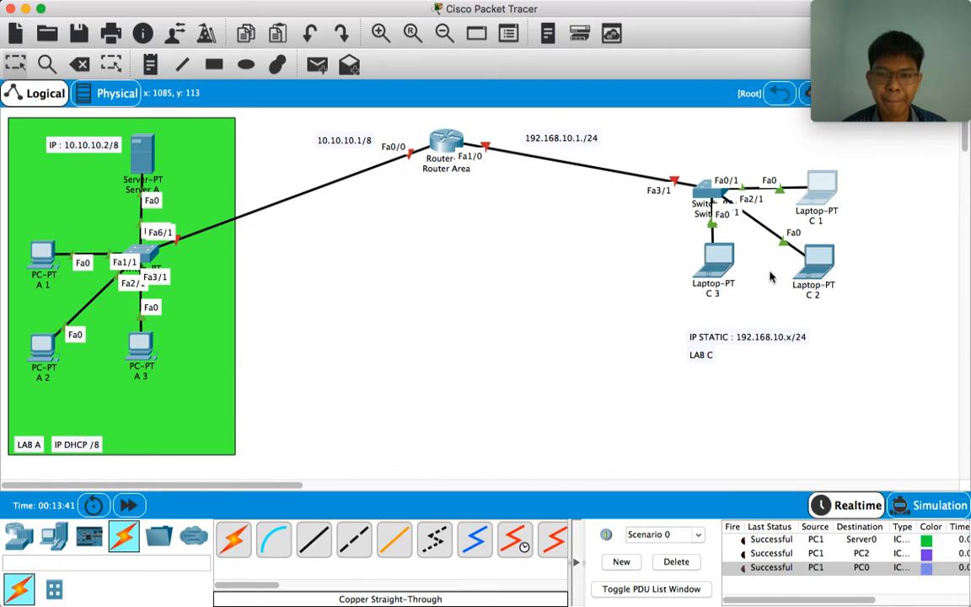
# - Open the device window of laptop C 2 in LAB C
pyautogui.click(836, 279)
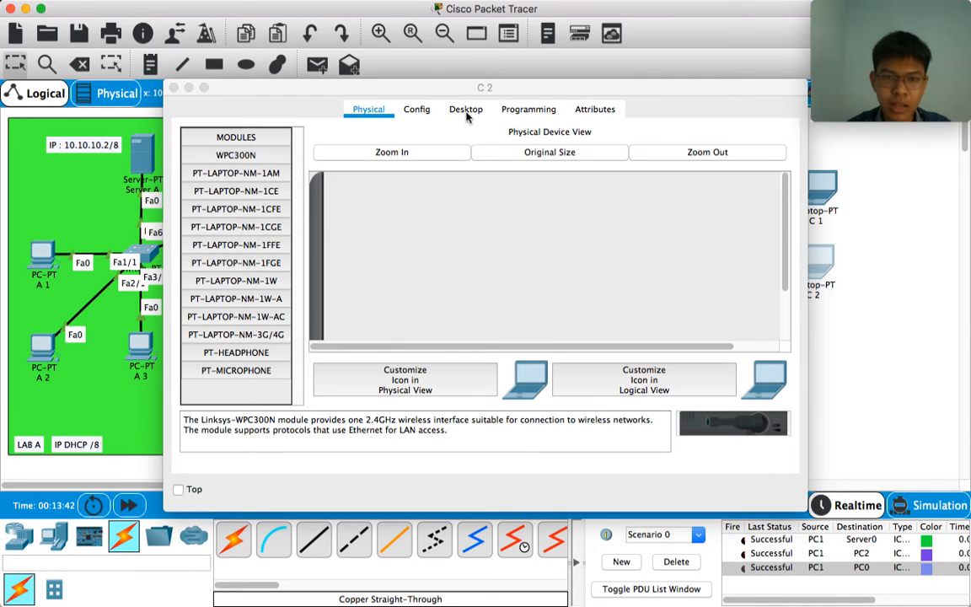
# - Give laptop C 2's FastEthernet0 interface the static IP address 192.168.10.3 with subnet mask 255.255.255.0
pyautogui.click(453, 111)
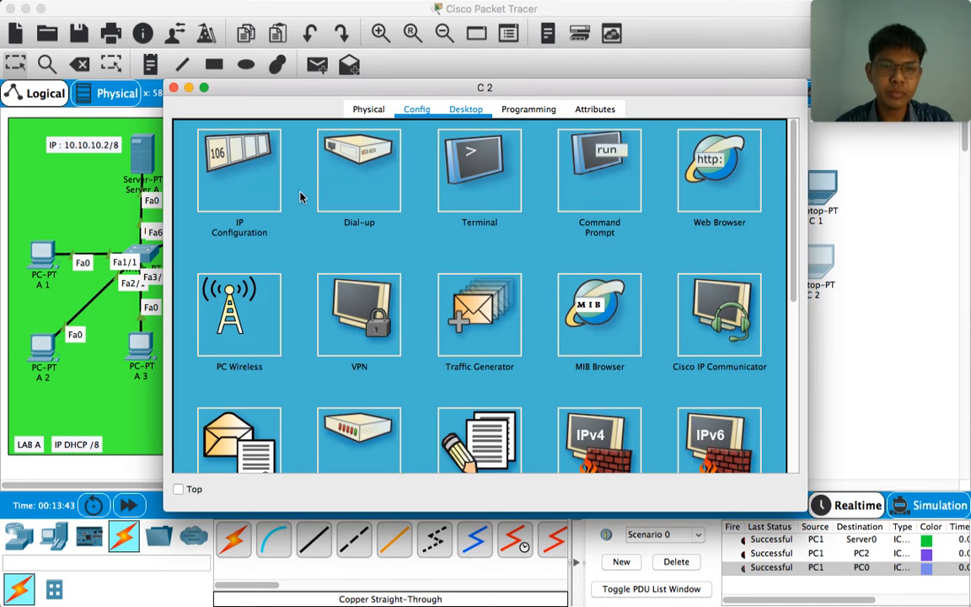
pyautogui.click(412, 110)
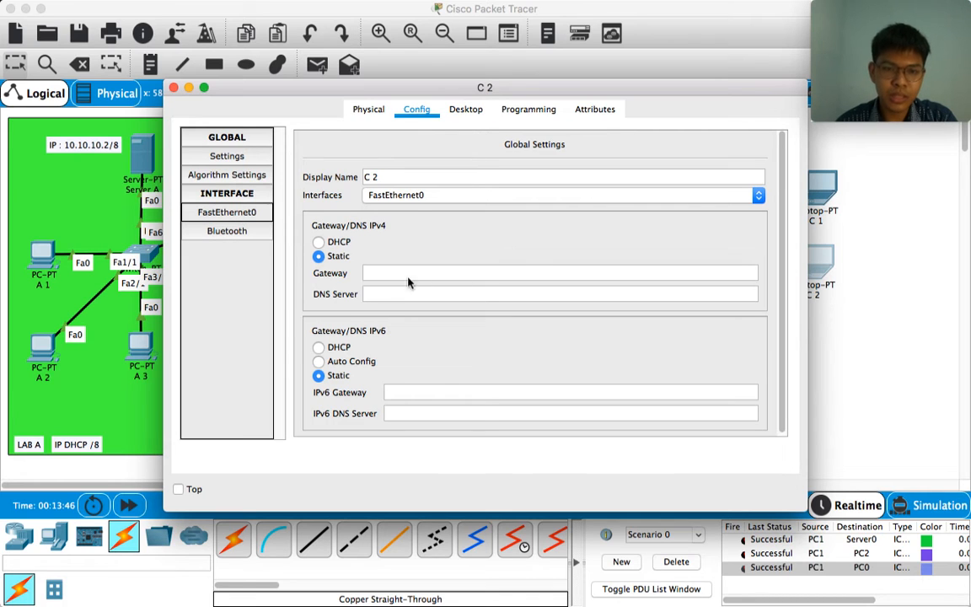
pyautogui.click(596, 279)
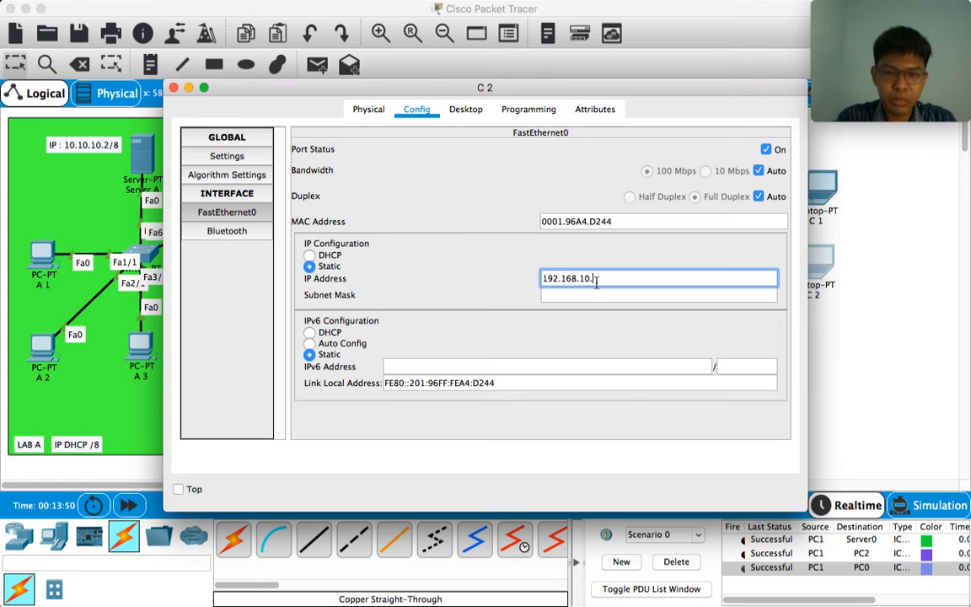
pyautogui.write('192.168.10.3')
pyautogui.press('Tab')
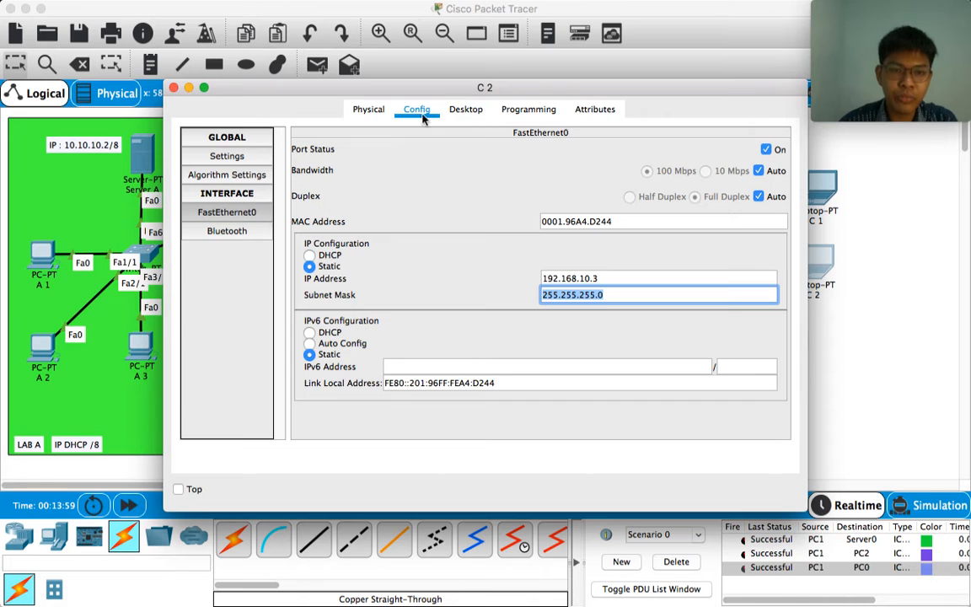
# - Set laptop C 2's IPv4 gateway to 192.168.10.1 and close its configuration window
pyautogui.click(229, 158)
pyautogui.click(371, 273)
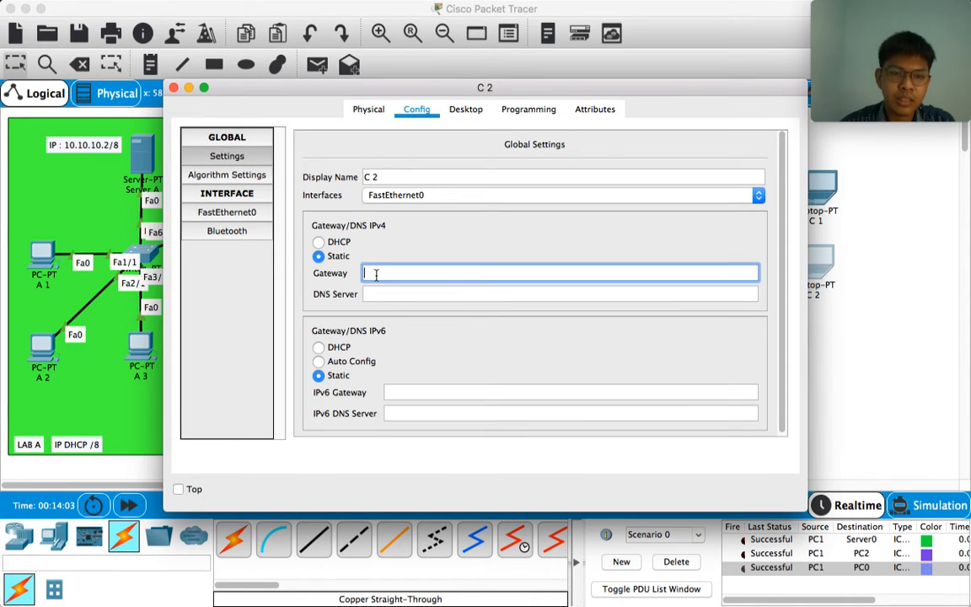
pyautogui.write('192.168.10.1')
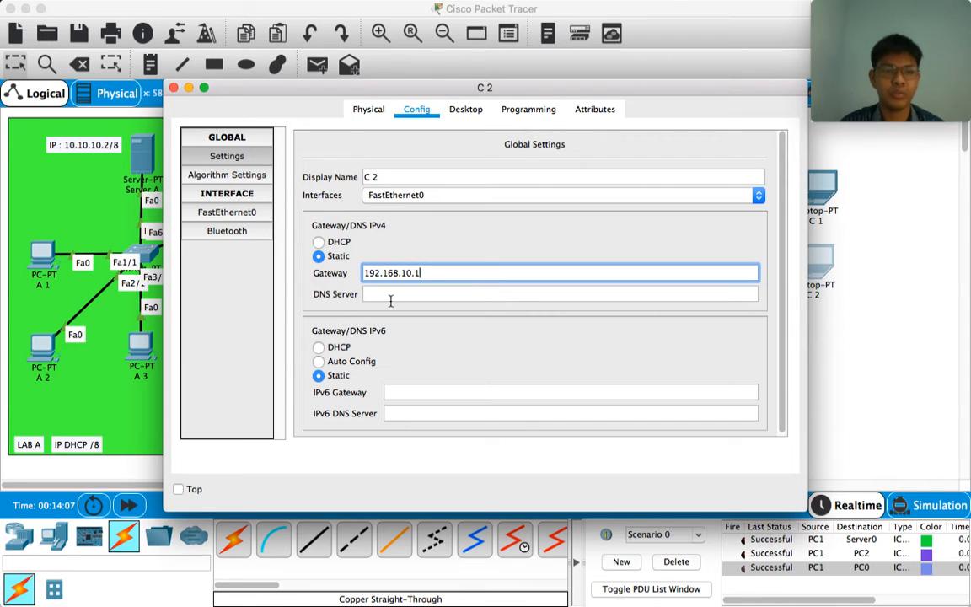
pyautogui.click(390, 297)
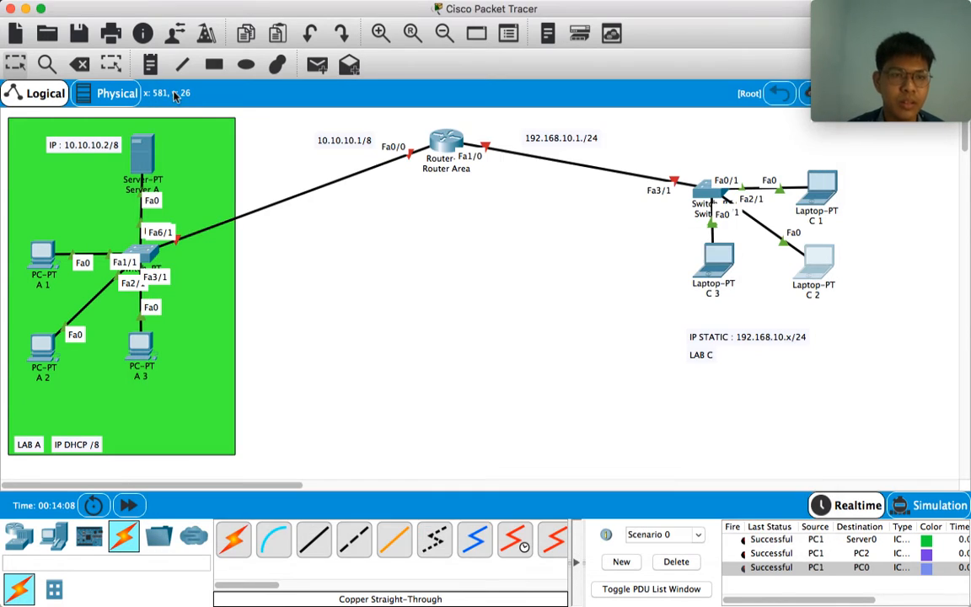
pyautogui.click(172, 88)
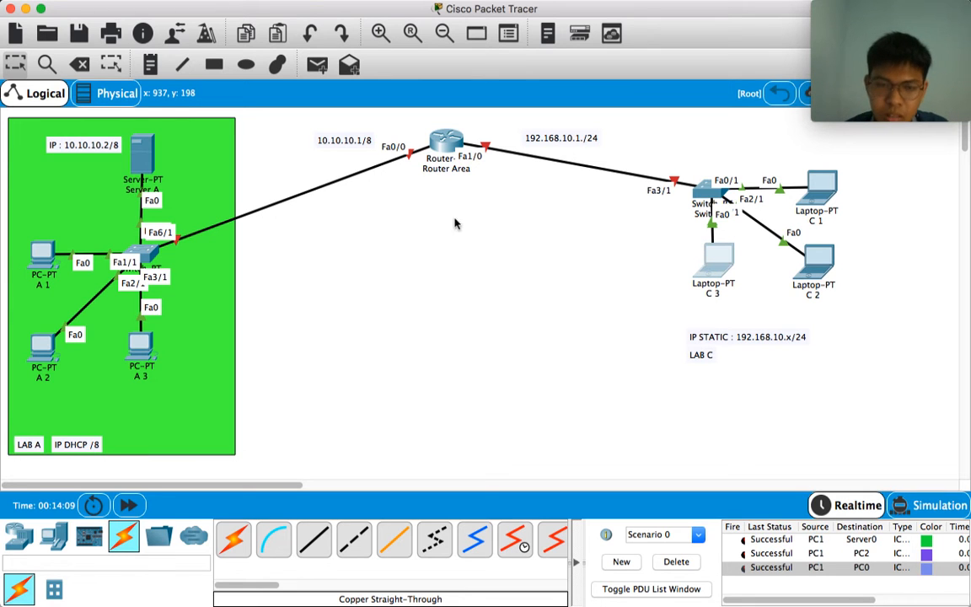
# - Give laptop C 3 the static IP address 192.168.10.4 with subnet mask 255.255.255.0
pyautogui.click(714, 260)
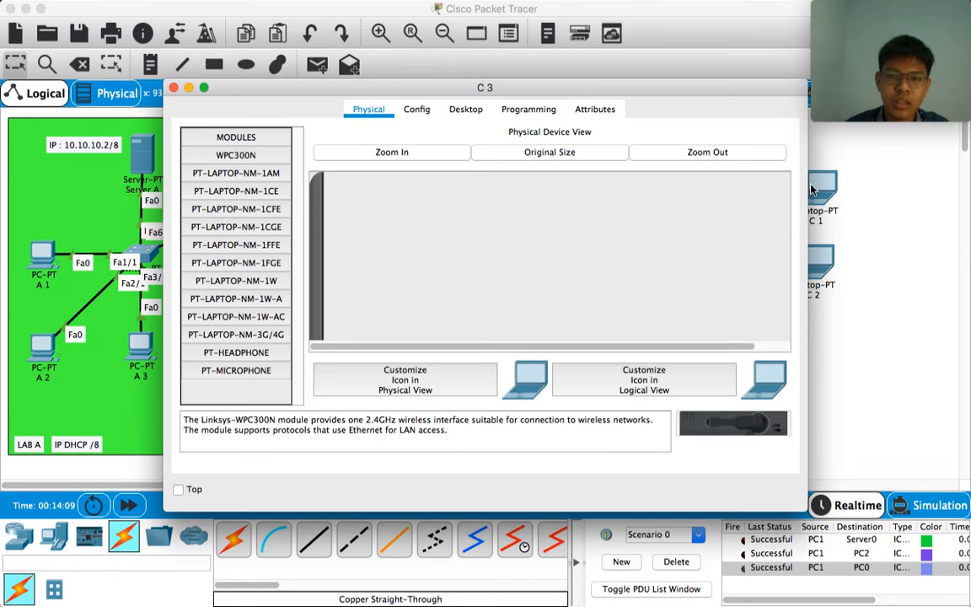
pyautogui.click(474, 107)
pyautogui.click(270, 177)
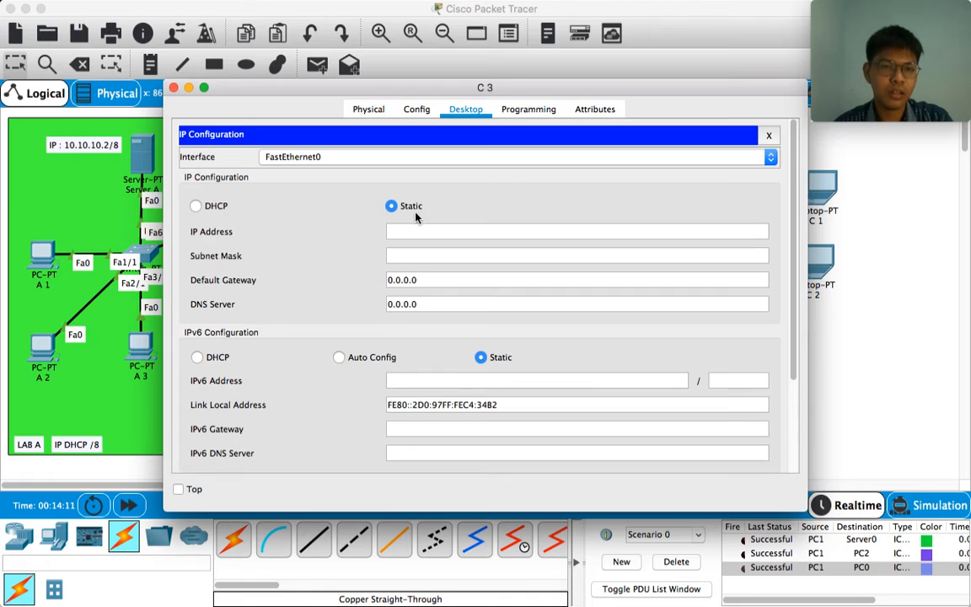
pyautogui.click(419, 229)
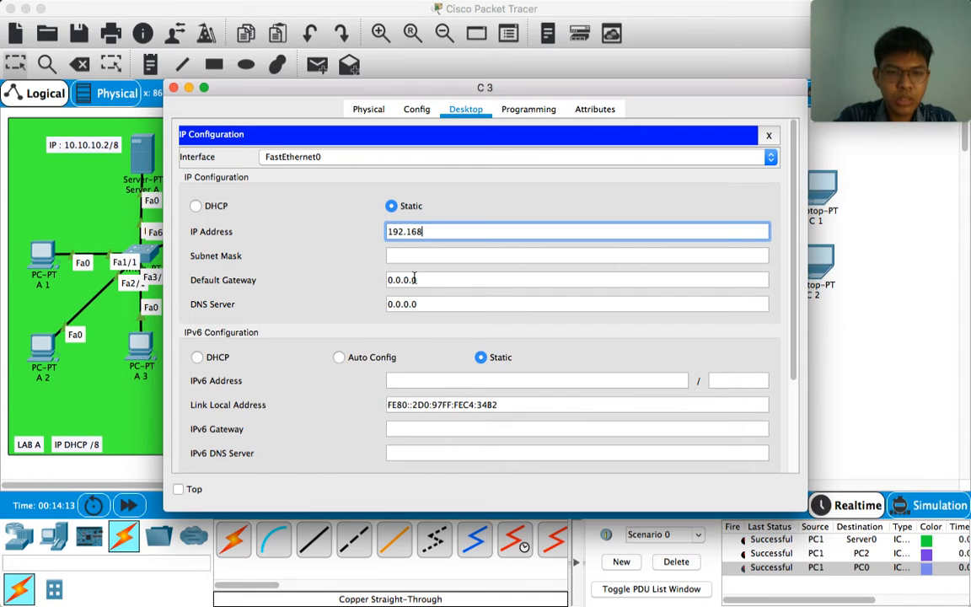
pyautogui.write('192.168.10.4')
pyautogui.press('Tab')
pyautogui.press('Tab')
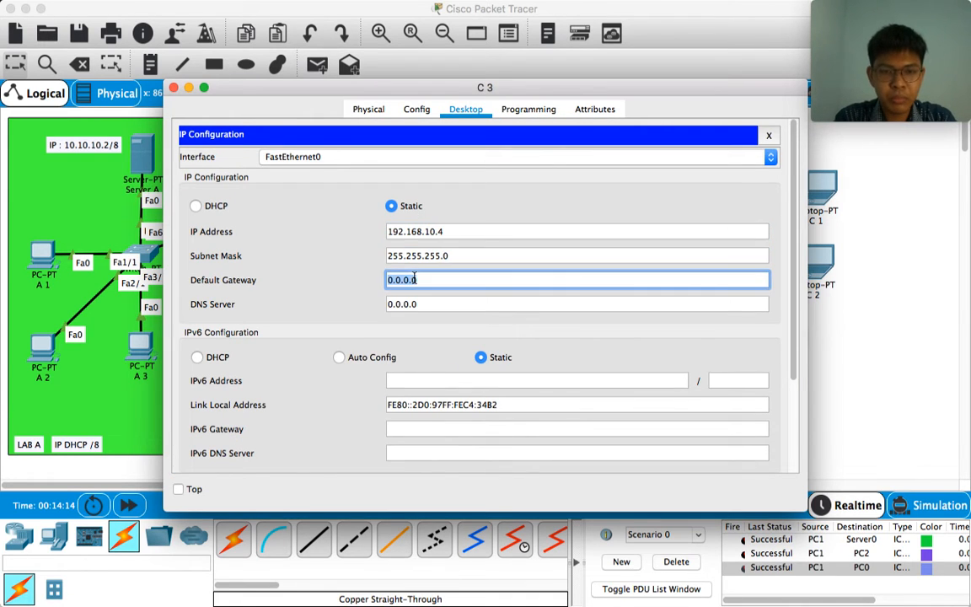
# - Set laptop C 3's default gateway to 192.168.10.1 and close its configuration window
pyautogui.write('192.168.10.')
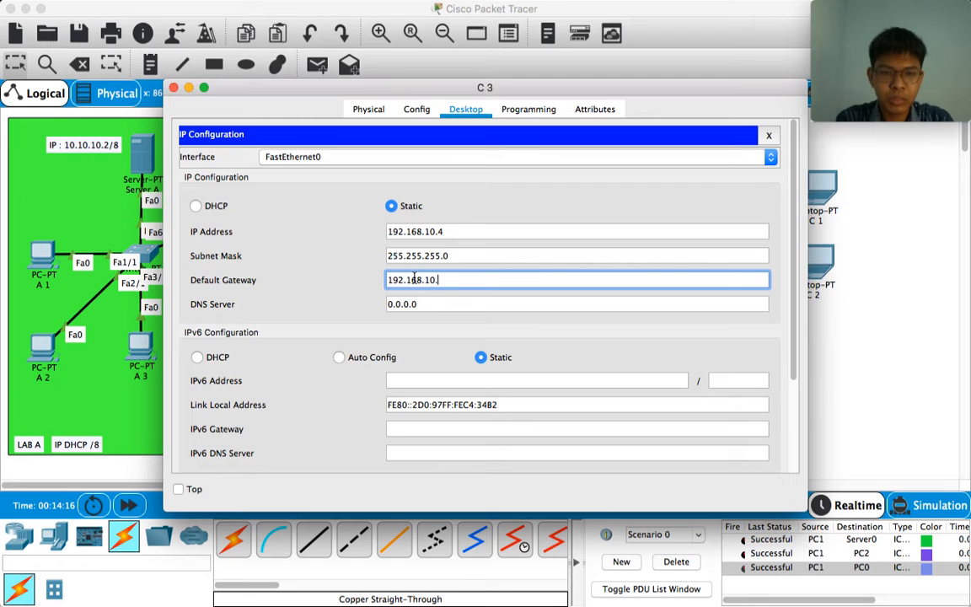
pyautogui.write('1')
pyautogui.press('Tab')
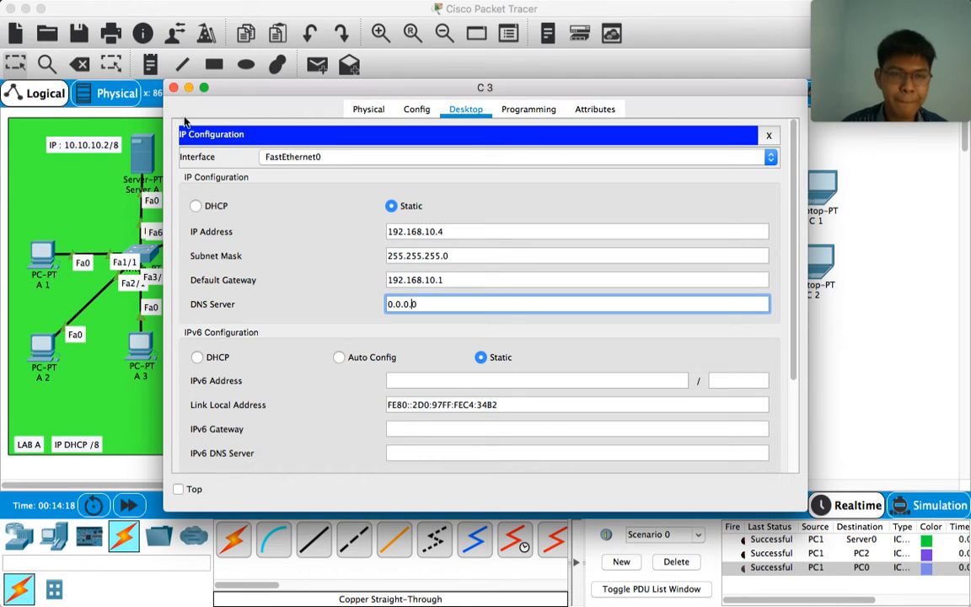
pyautogui.click(173, 87)
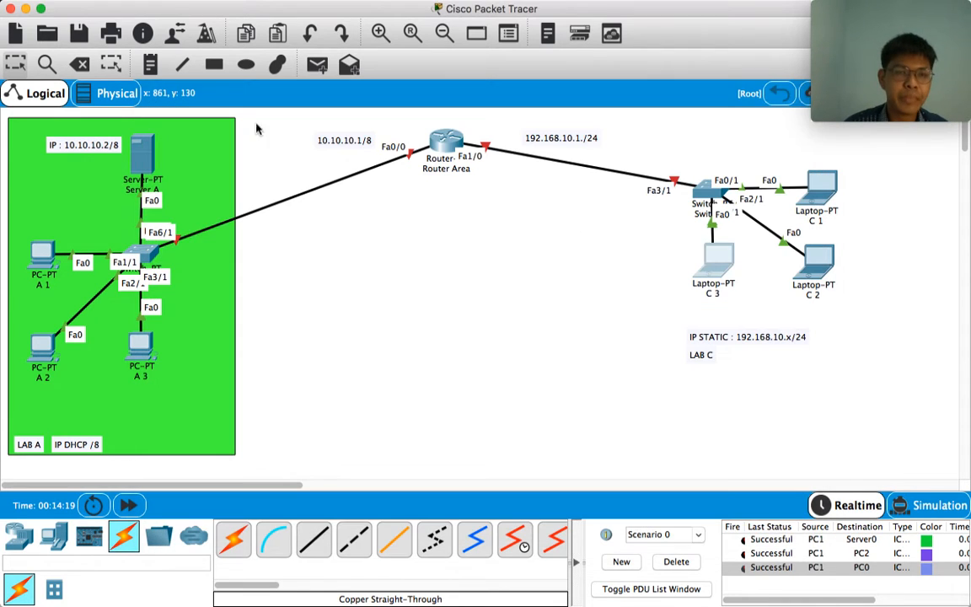
# - Clear the old PDU test scenario and send a simple PDU from laptop C 1 to laptop C 3
pyautogui.click(678, 563)
pyautogui.click(316, 71)
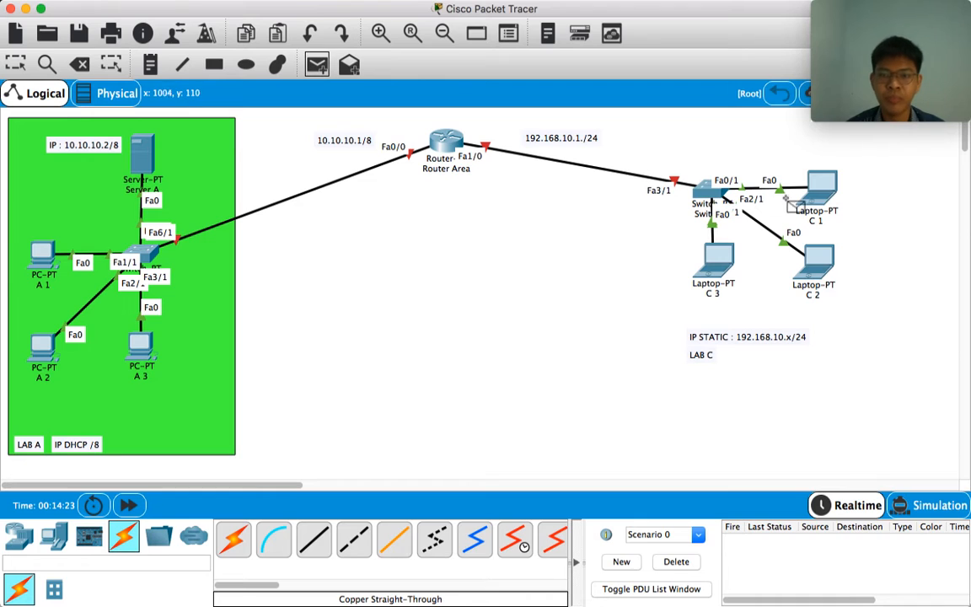
pyautogui.click(716, 260)
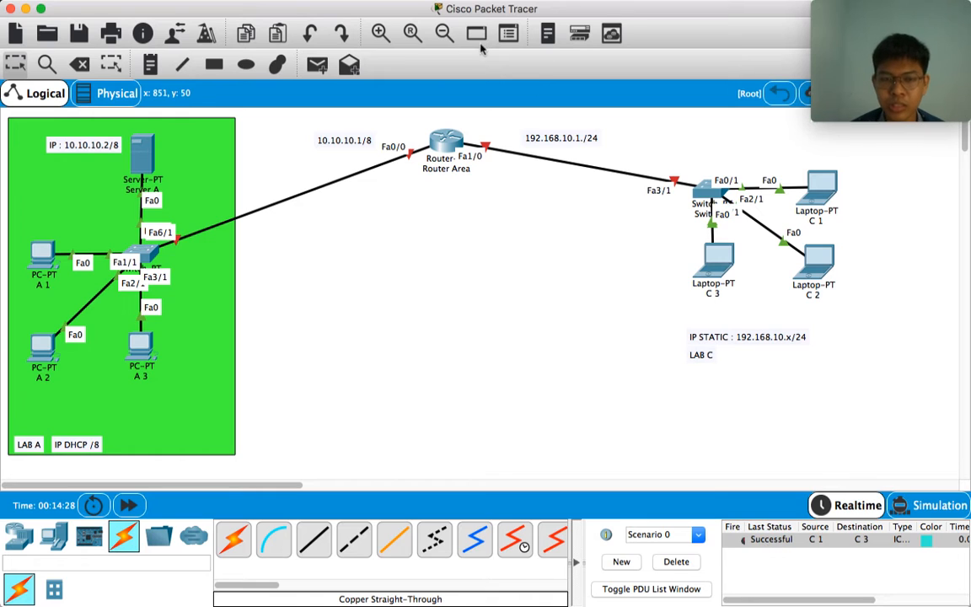
# - Test laptop C 2's connectivity by sending simple PDUs from it to laptop C 3 and laptop C 1
pyautogui.click(316, 65)
pyautogui.click(819, 261)
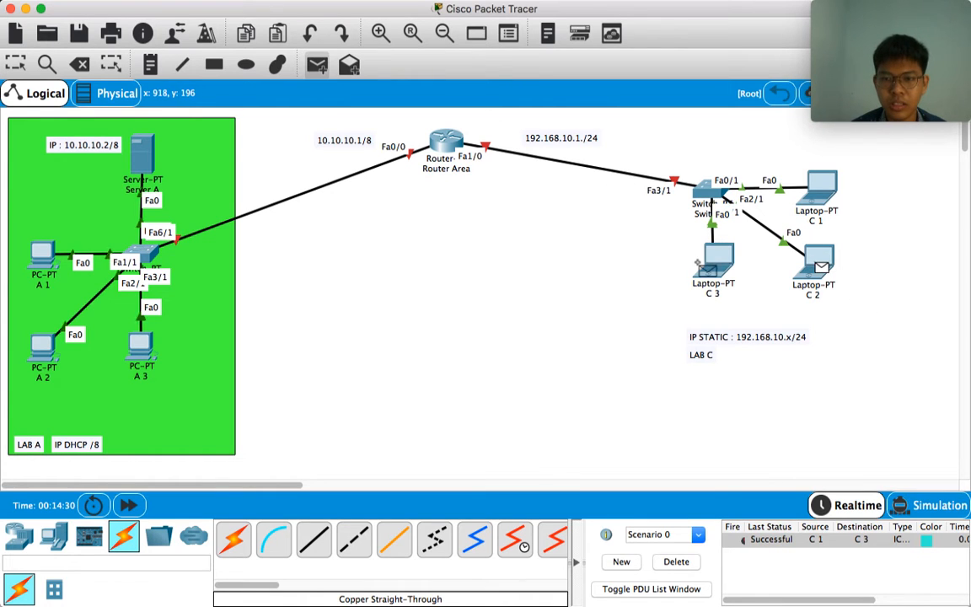
pyautogui.click(717, 260)
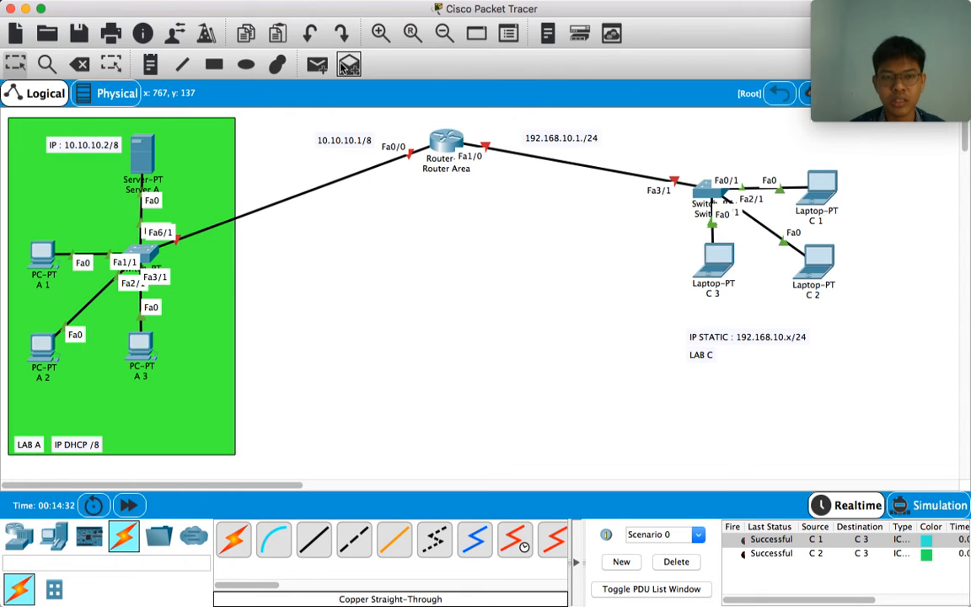
pyautogui.click(341, 66)
pyautogui.click(316, 66)
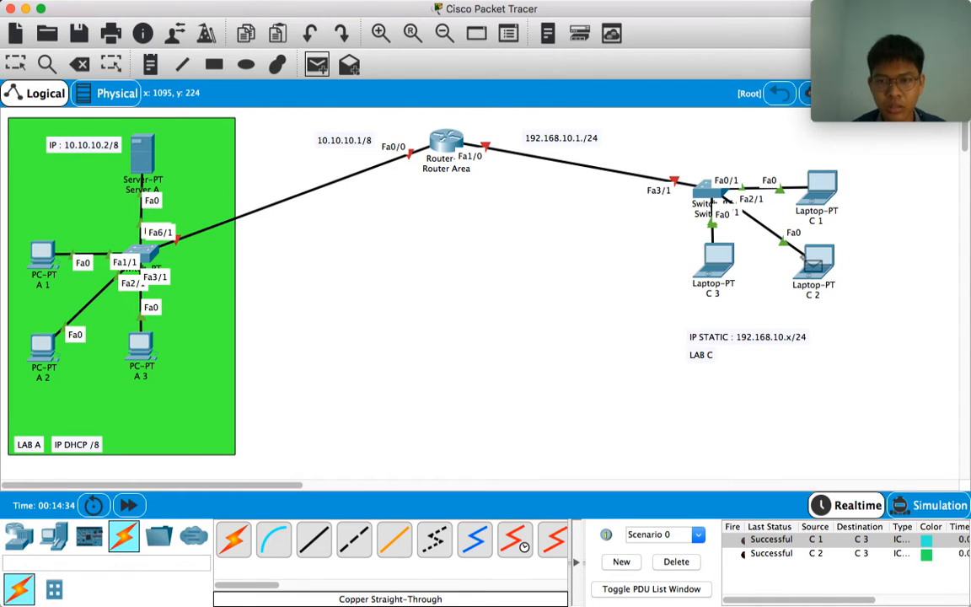
pyautogui.click(814, 267)
pyautogui.click(822, 183)
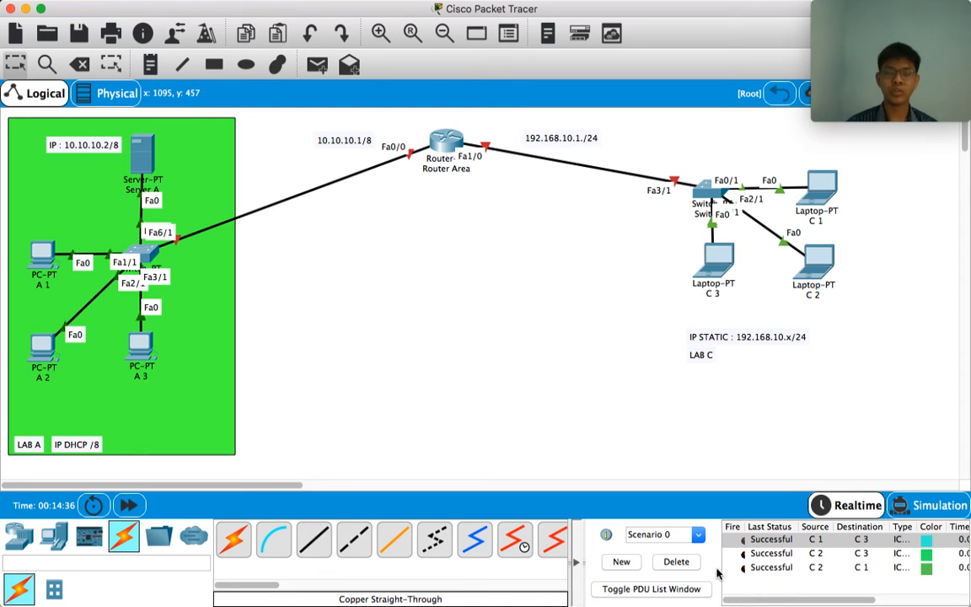
# - Clear the LAB C test results and send a simple PDU from Server A to laptop C 1
pyautogui.click(681, 564)
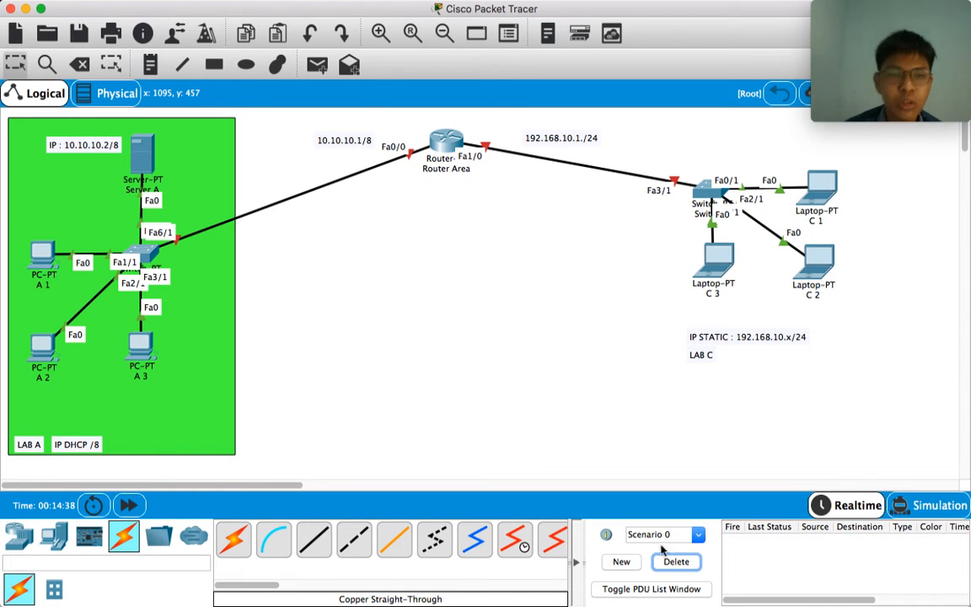
pyautogui.click(319, 66)
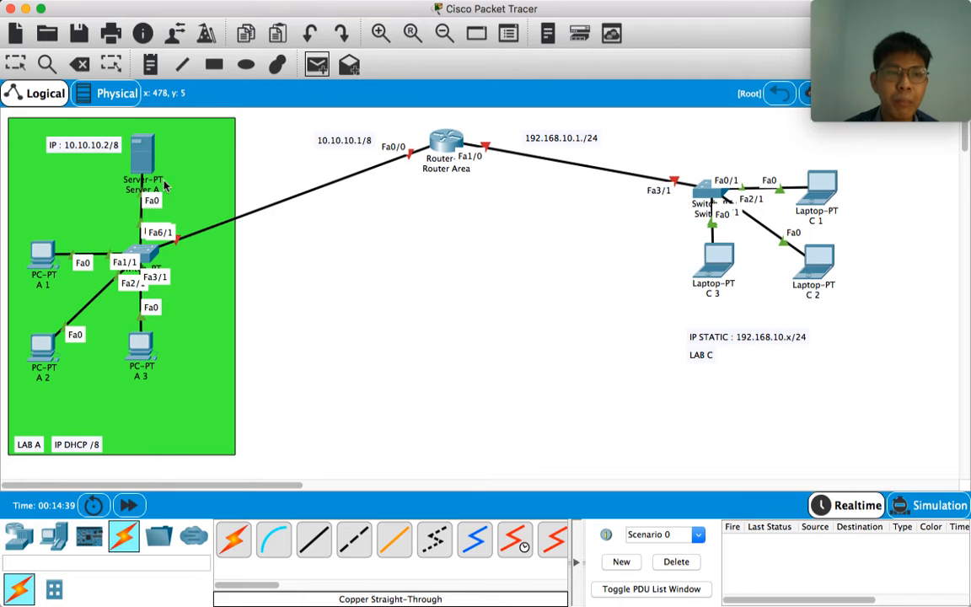
pyautogui.click(148, 155)
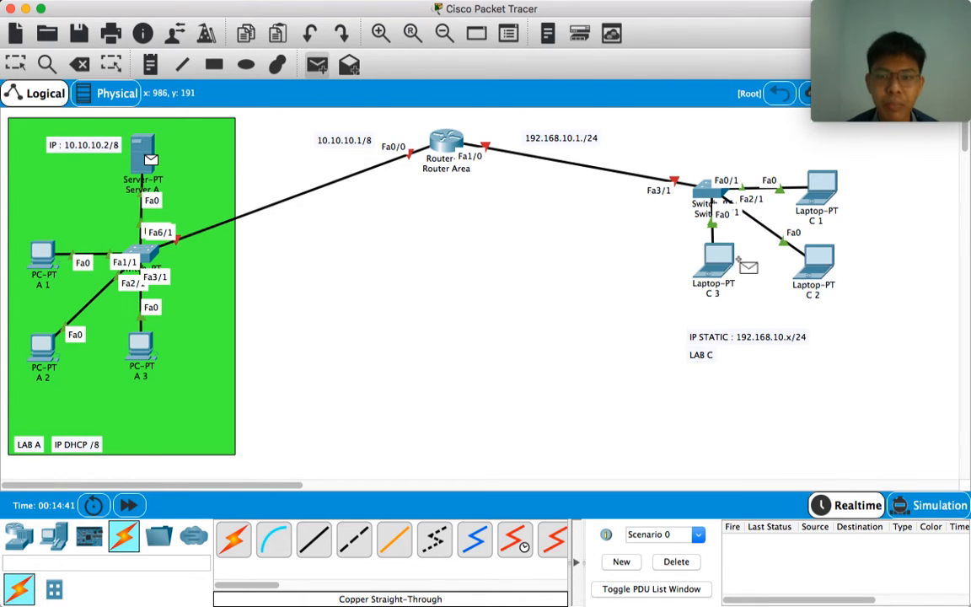
pyautogui.click(817, 202)
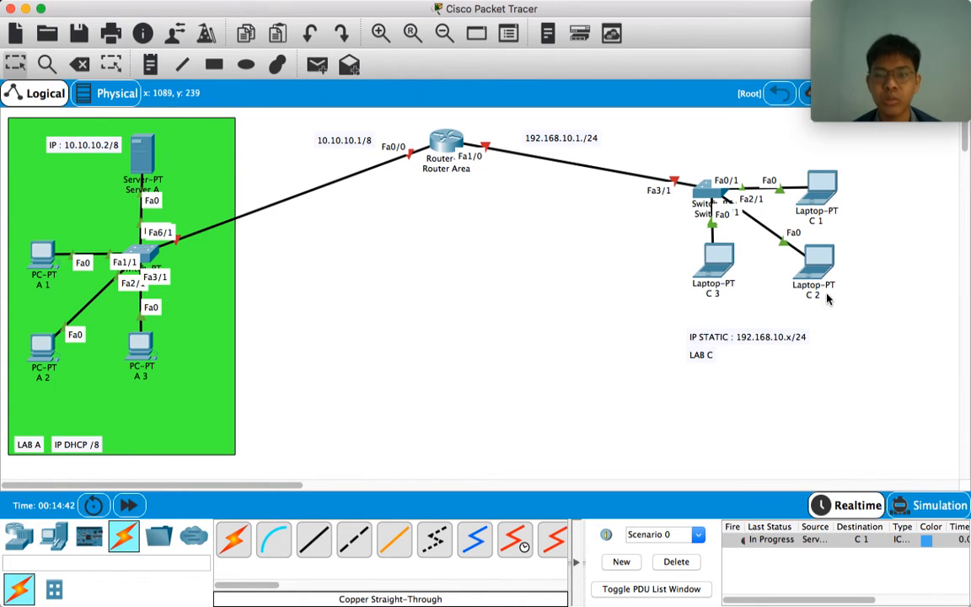
pyautogui.doubleClick(743, 540)
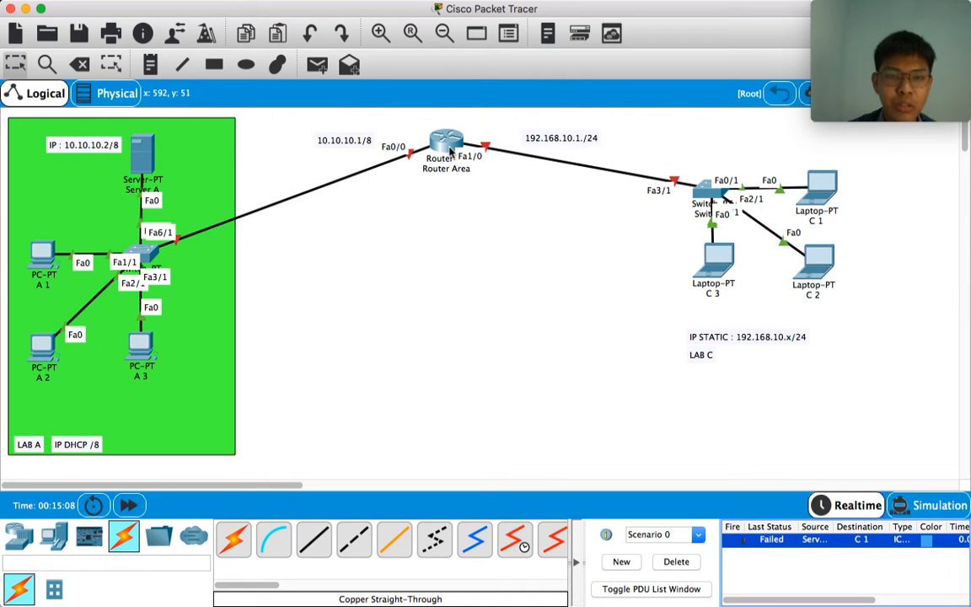
# - Add a generic PT-Switch to the workspace directly below the router
pyautogui.moveTo(451, 148)
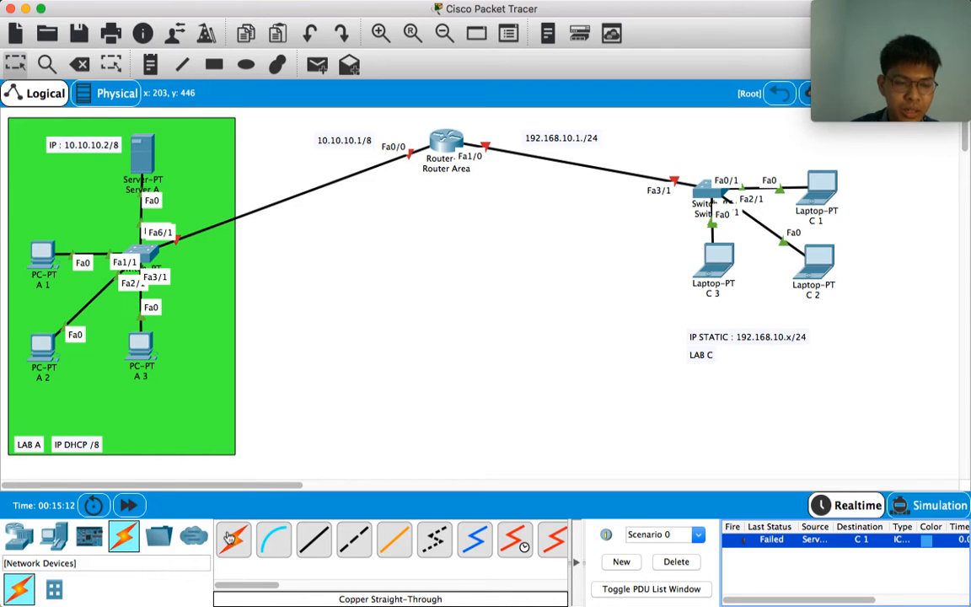
pyautogui.click(32, 540)
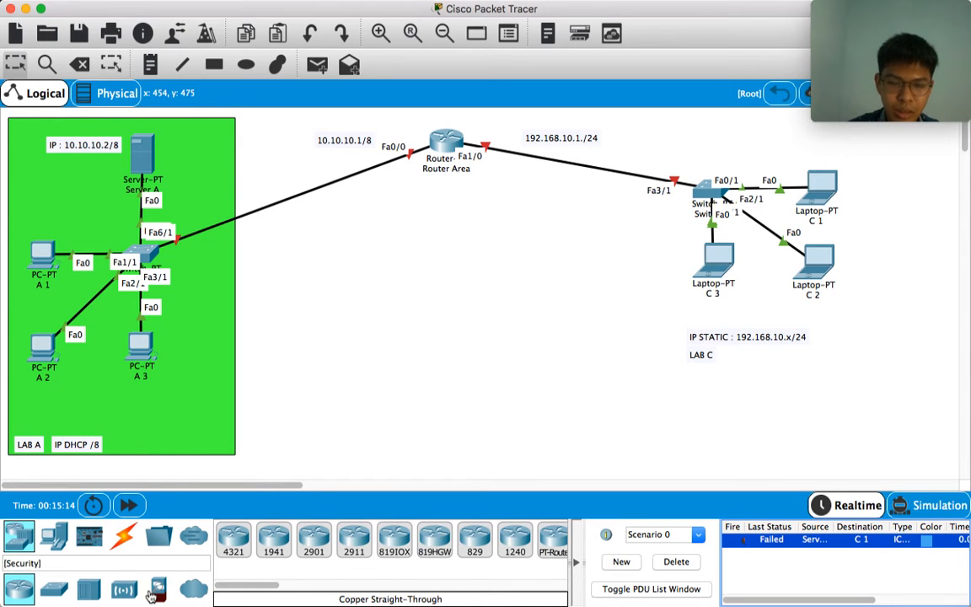
pyautogui.click(54, 588)
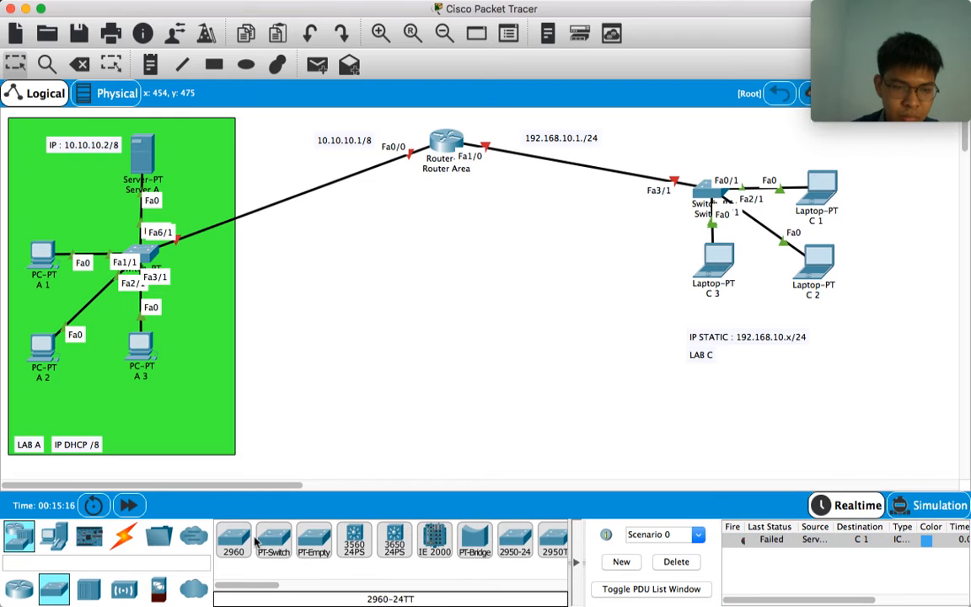
pyautogui.click(273, 539)
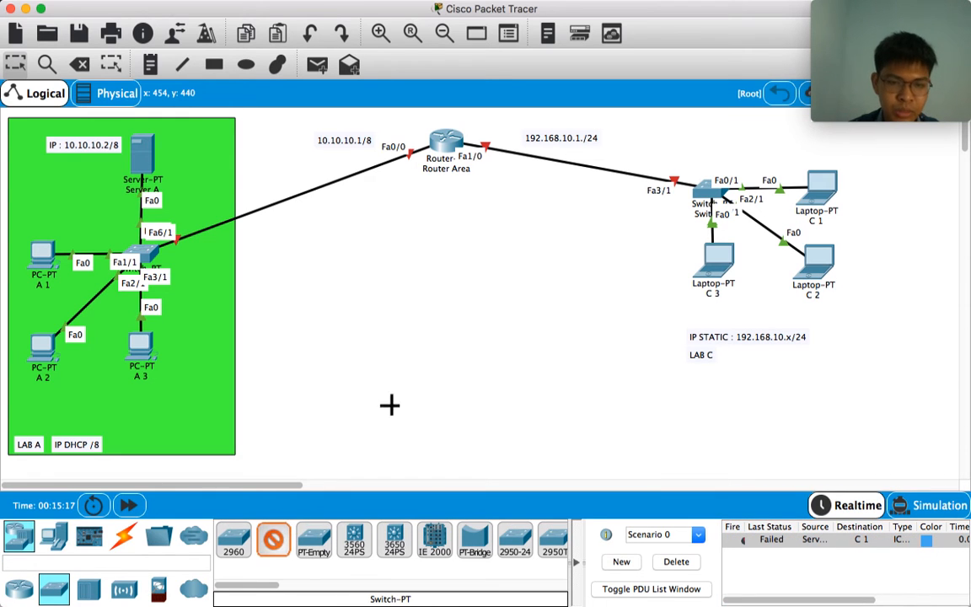
pyautogui.click(447, 220)
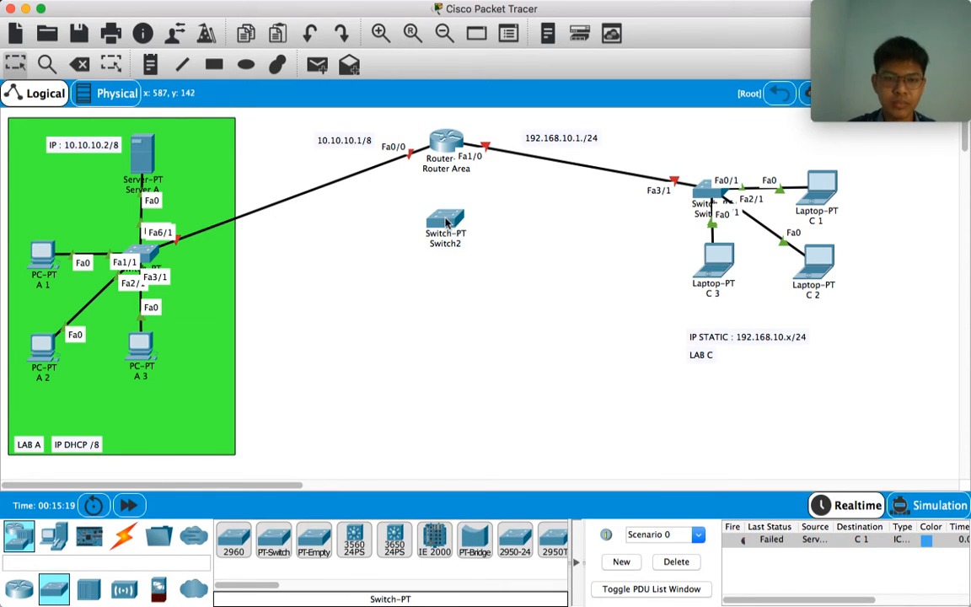
# - Place a PC, a laptop and a second PC in a row beneath the new switch
pyautogui.click(54, 536)
pyautogui.click(233, 539)
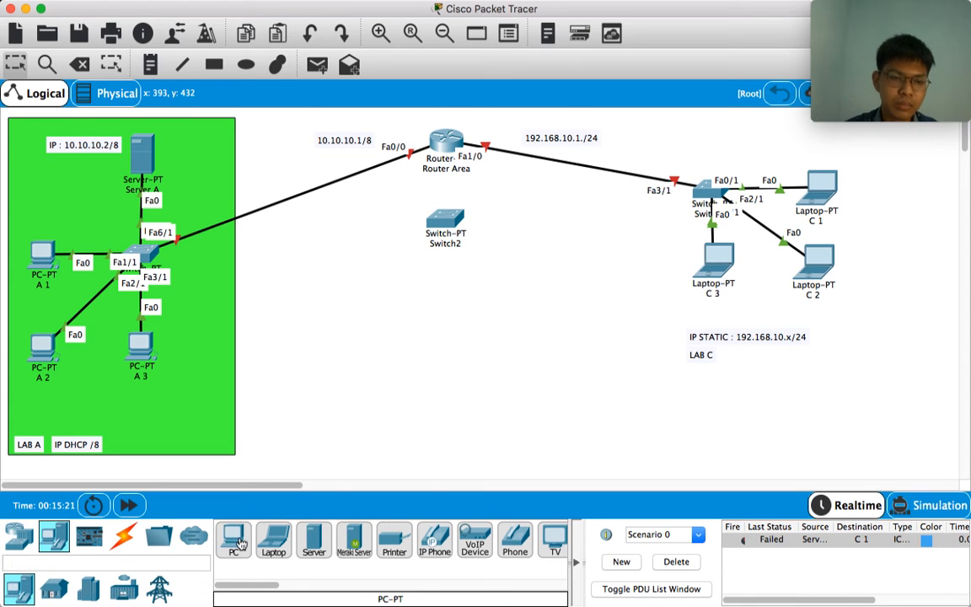
pyautogui.click(370, 288)
pyautogui.click(273, 539)
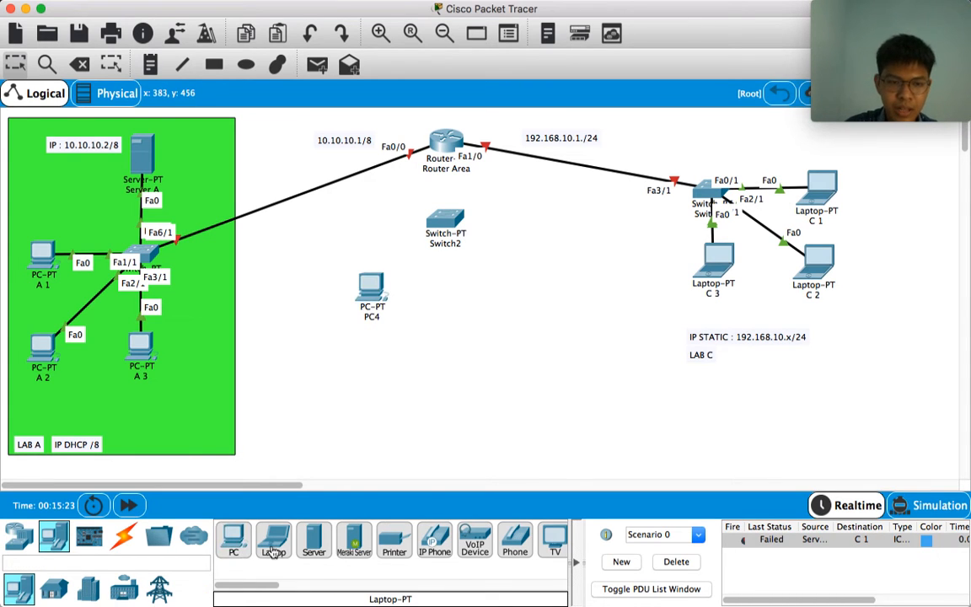
pyautogui.click(426, 291)
pyautogui.click(236, 541)
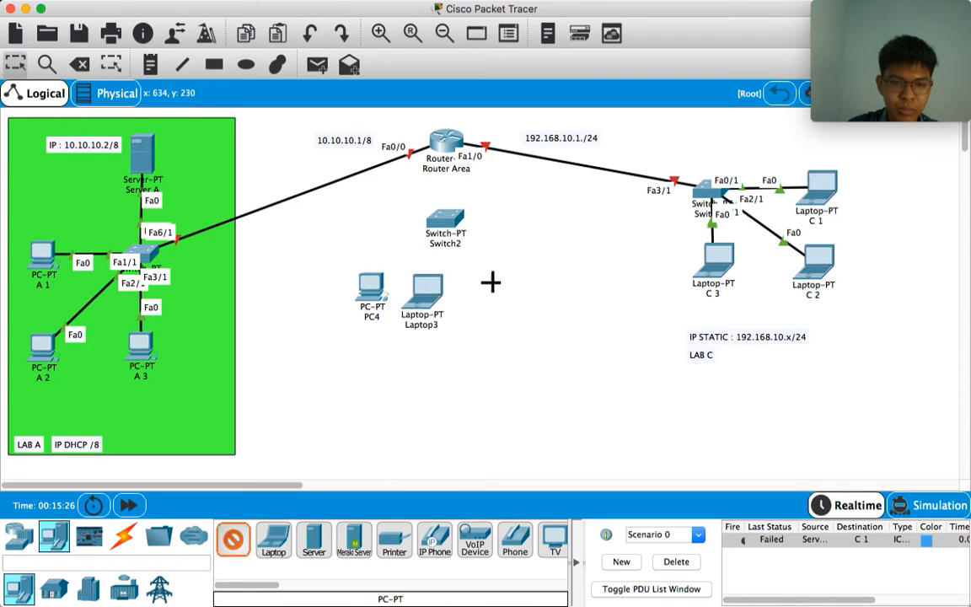
pyautogui.click(473, 288)
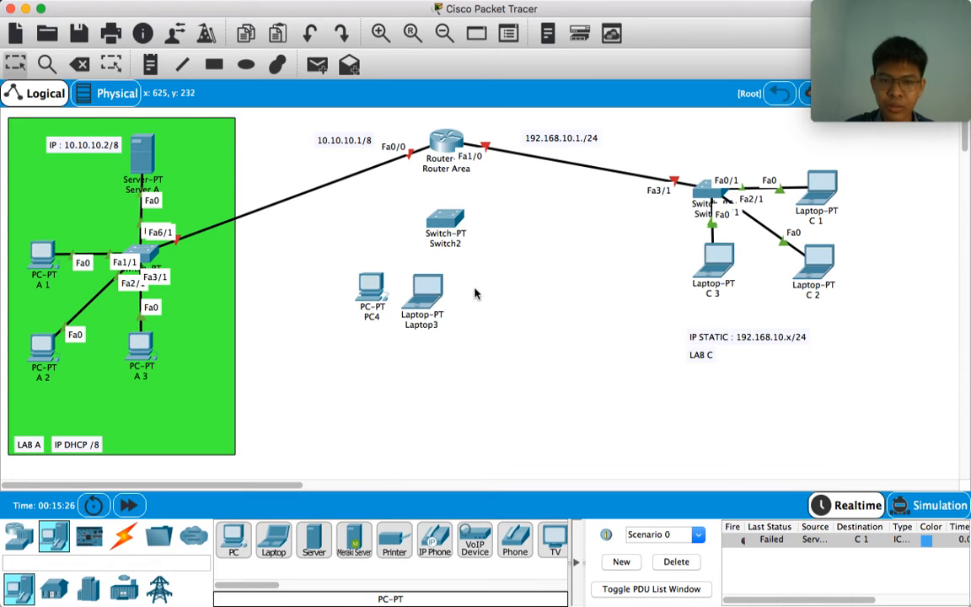
# - Place a second laptop at the end of the device row beneath the new switch
pyautogui.click(273, 539)
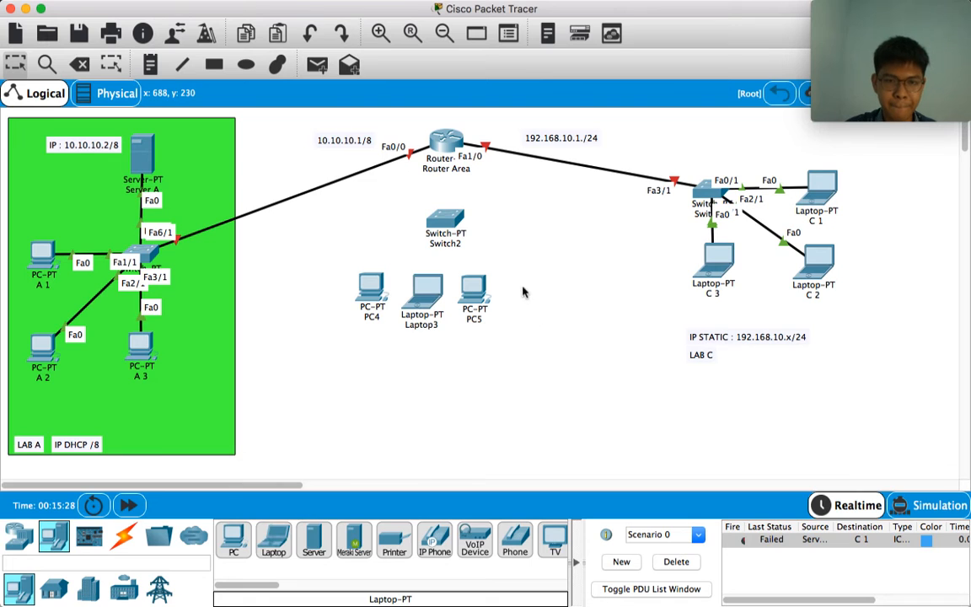
pyautogui.click(522, 292)
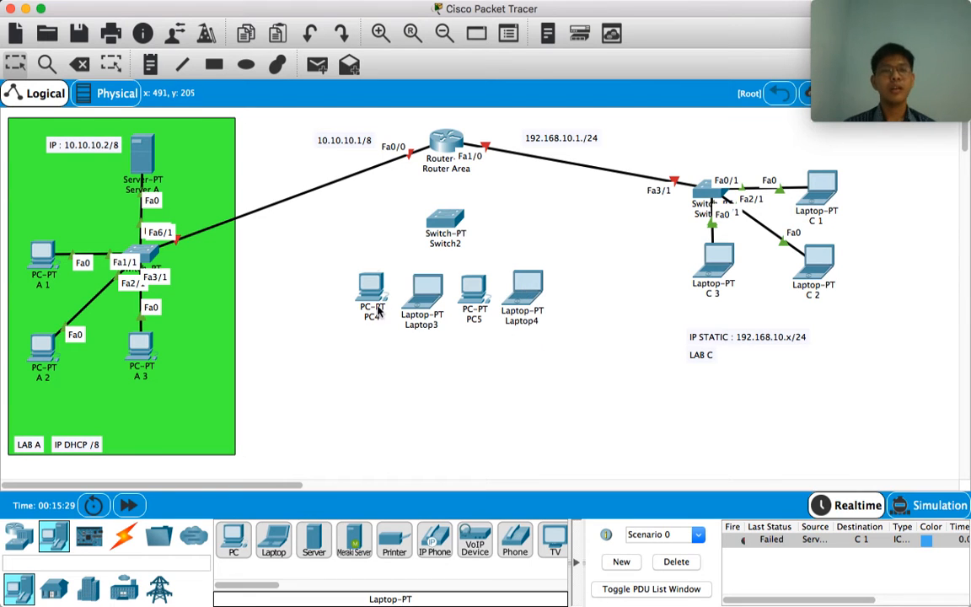
pyautogui.click(134, 533)
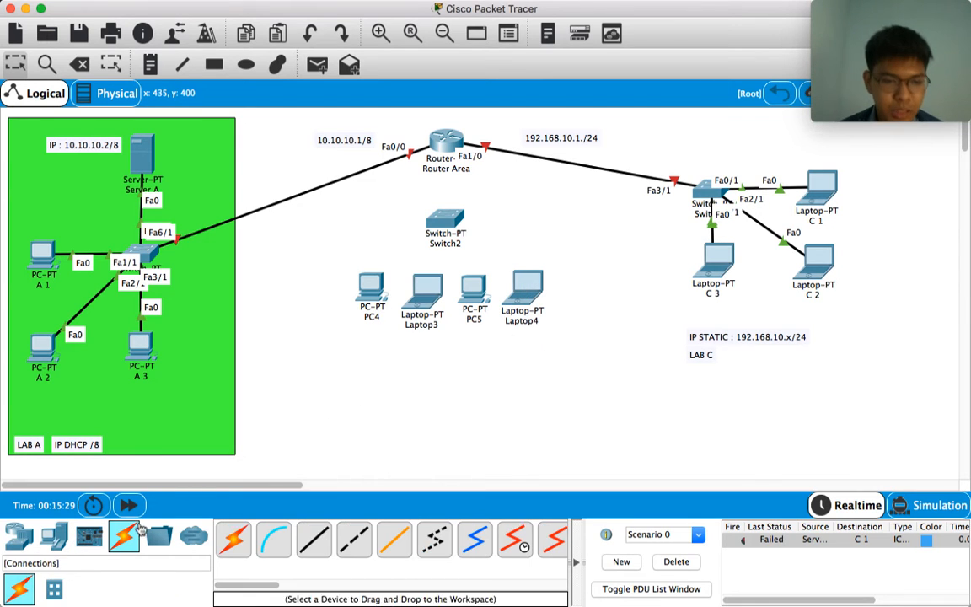
pyautogui.click(313, 539)
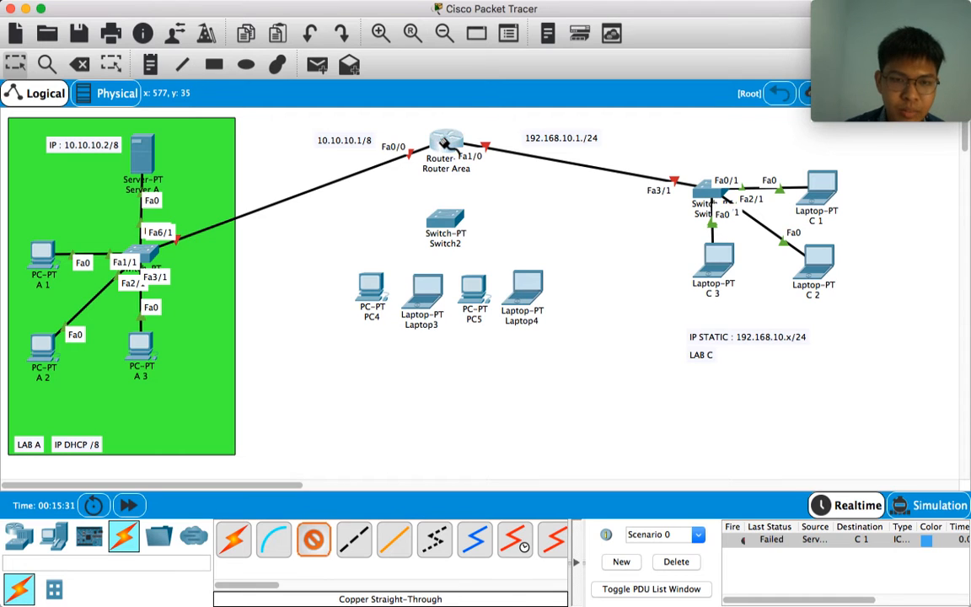
pyautogui.click(445, 152)
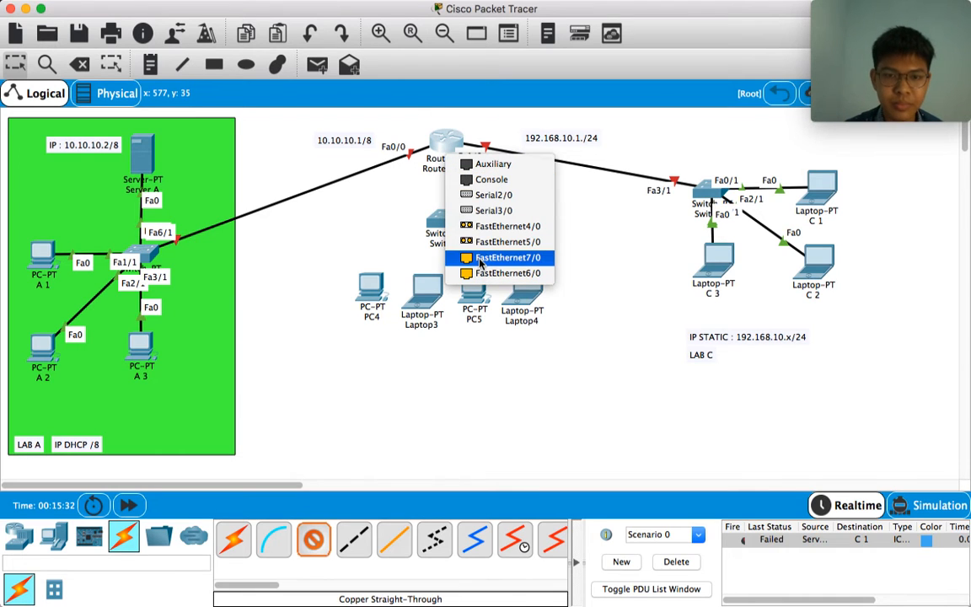
pyautogui.click(497, 257)
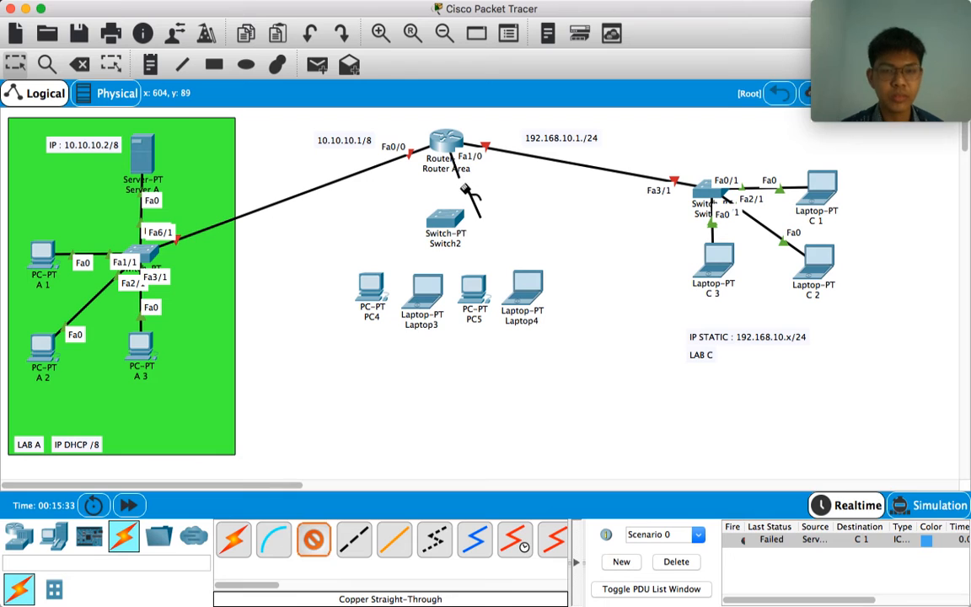
pyautogui.press('Escape')
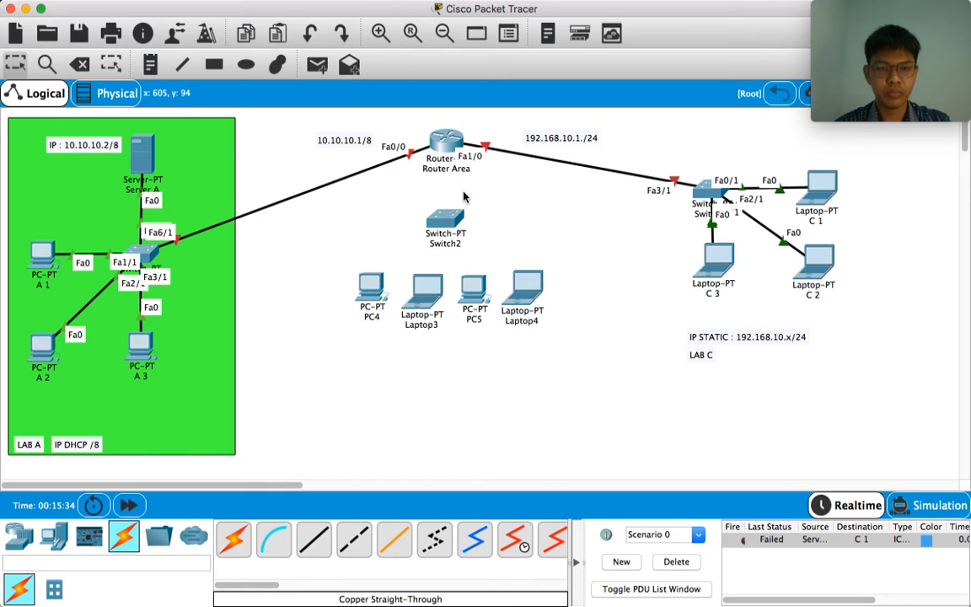
# - Try to attach a fiber cable to one of the router's spare FastEthernet ports
pyautogui.click(411, 539)
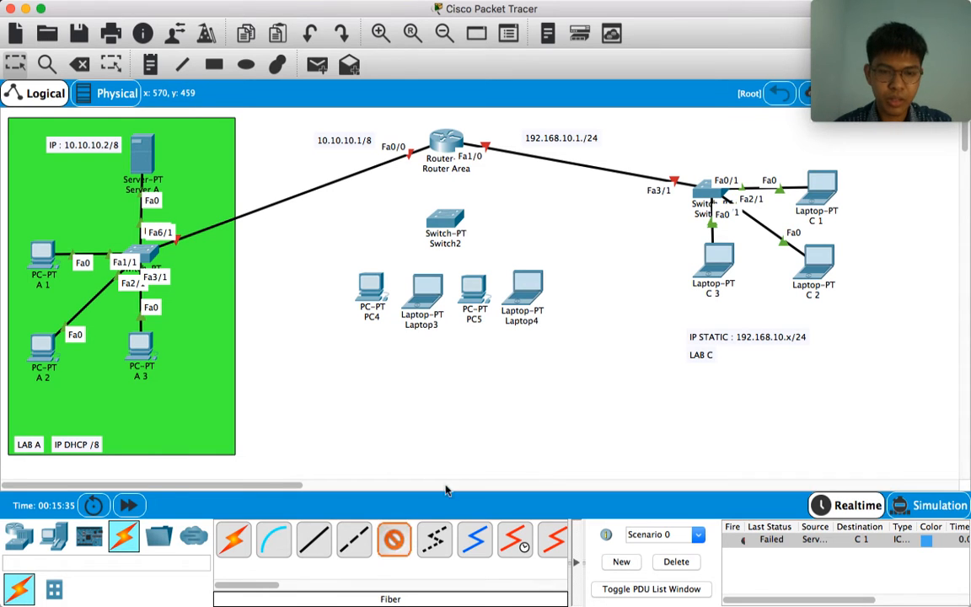
pyautogui.click(455, 147)
pyautogui.click(479, 260)
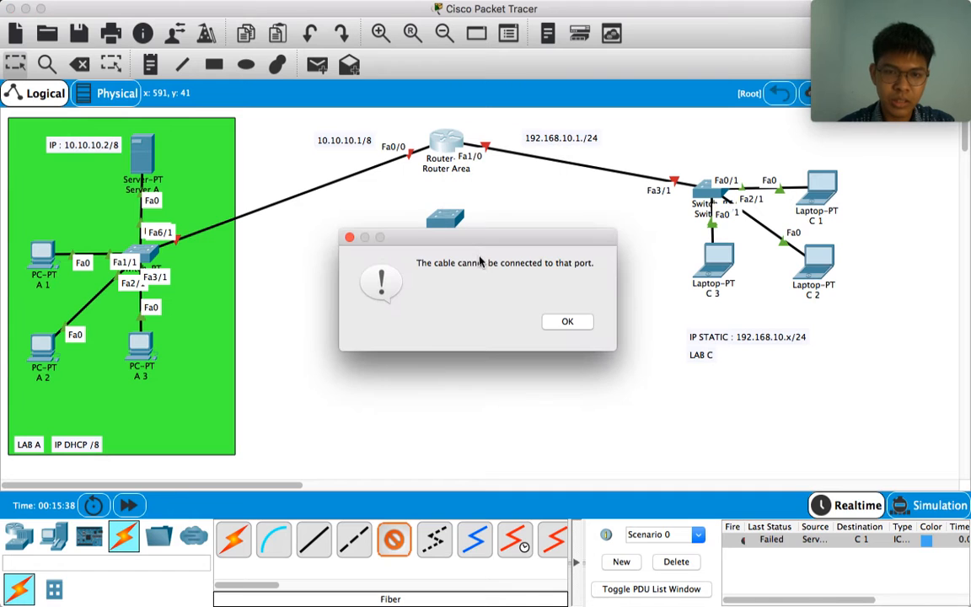
pyautogui.click(567, 325)
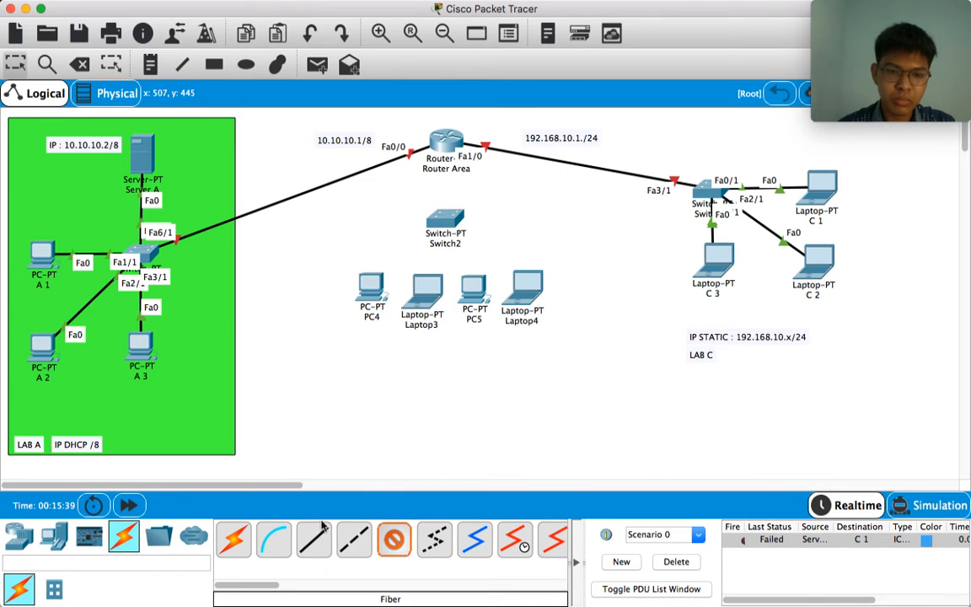
# - Connect the router's FastEthernet6/0 to Switch2's FastEthernet0/1 with a copper straight-through cable
pyautogui.click(313, 539)
pyautogui.click(425, 135)
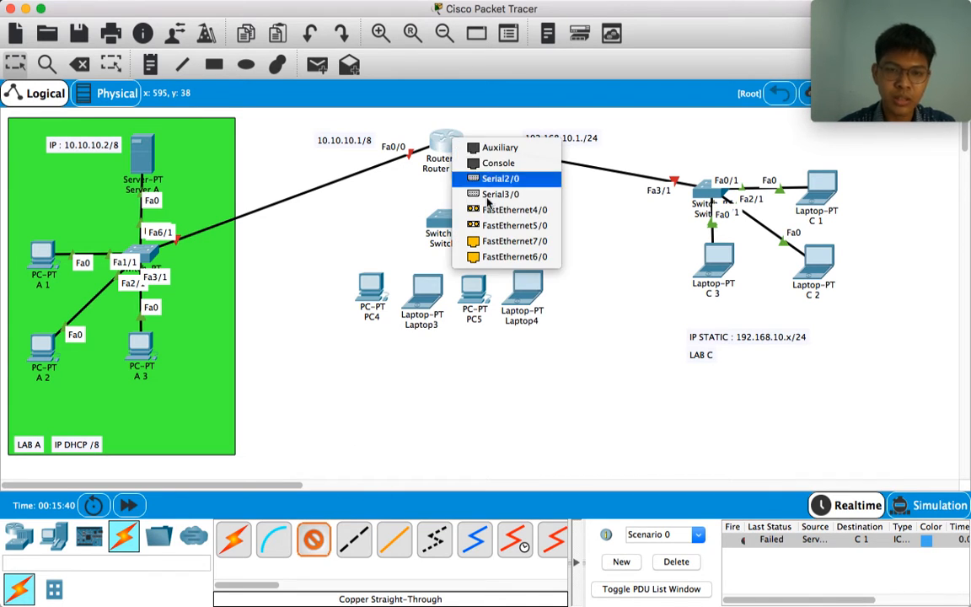
pyautogui.click(471, 257)
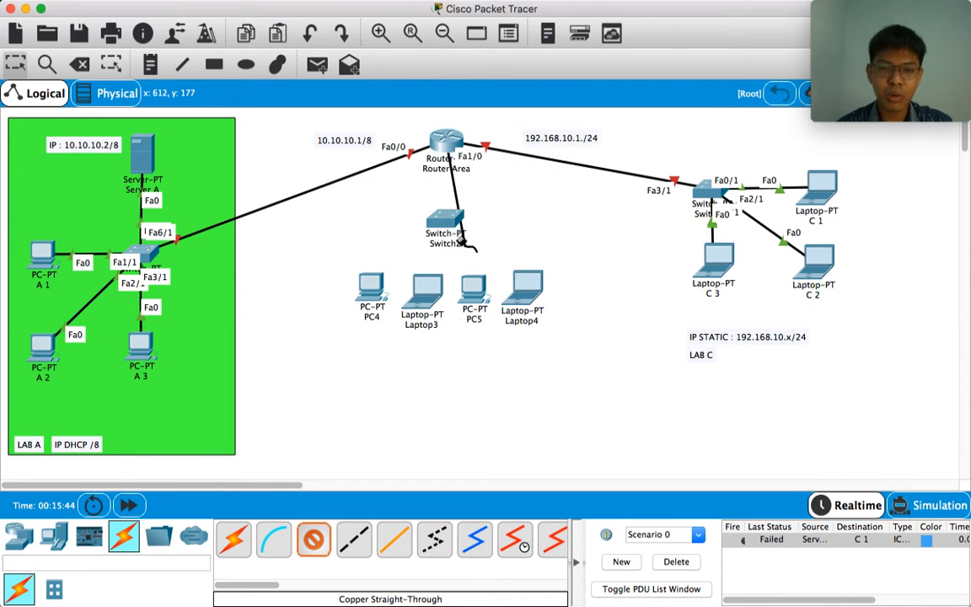
pyautogui.click(455, 221)
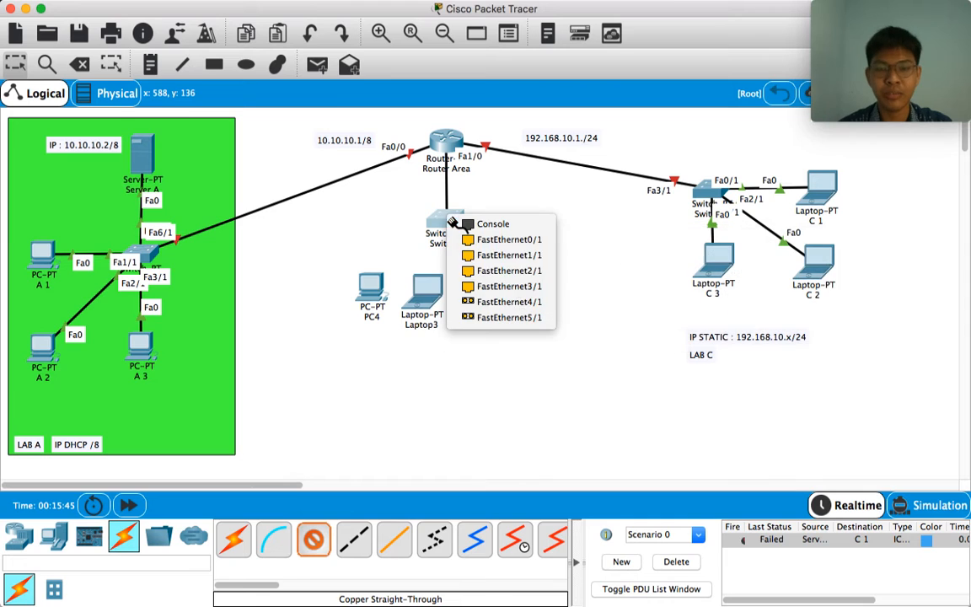
pyautogui.click(476, 241)
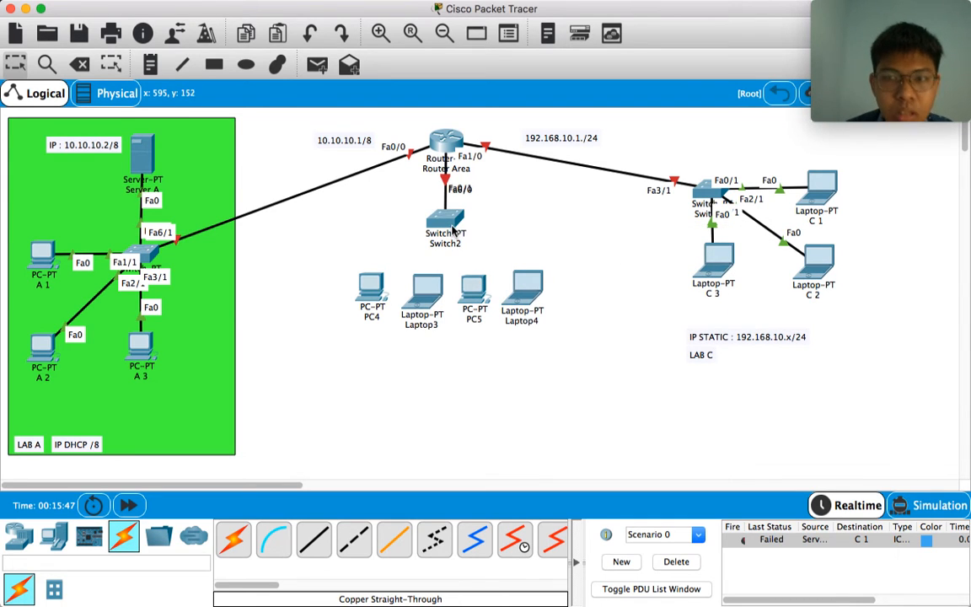
# - Move Switch2 further below the router and shift its four PCs and laptops down together to make room
pyautogui.moveTo(453, 228); pyautogui.dragTo(457, 265)
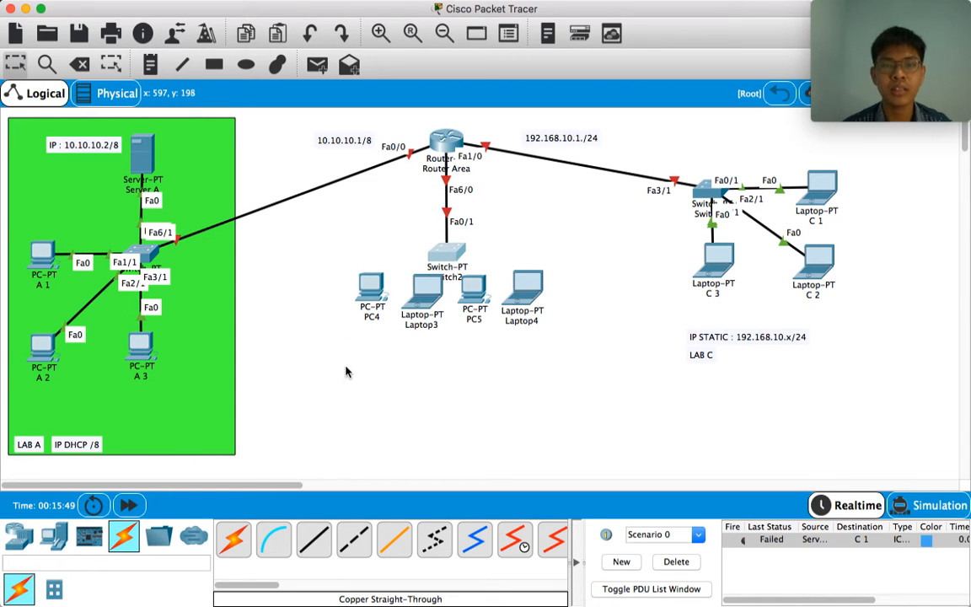
pyautogui.moveTo(346, 368); pyautogui.dragTo(531, 343)
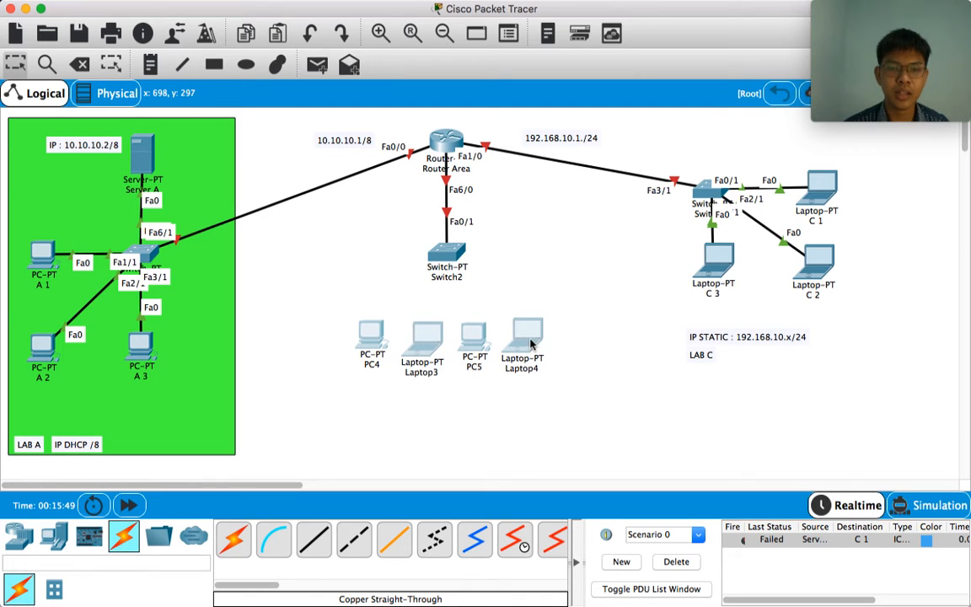
pyautogui.click(578, 382)
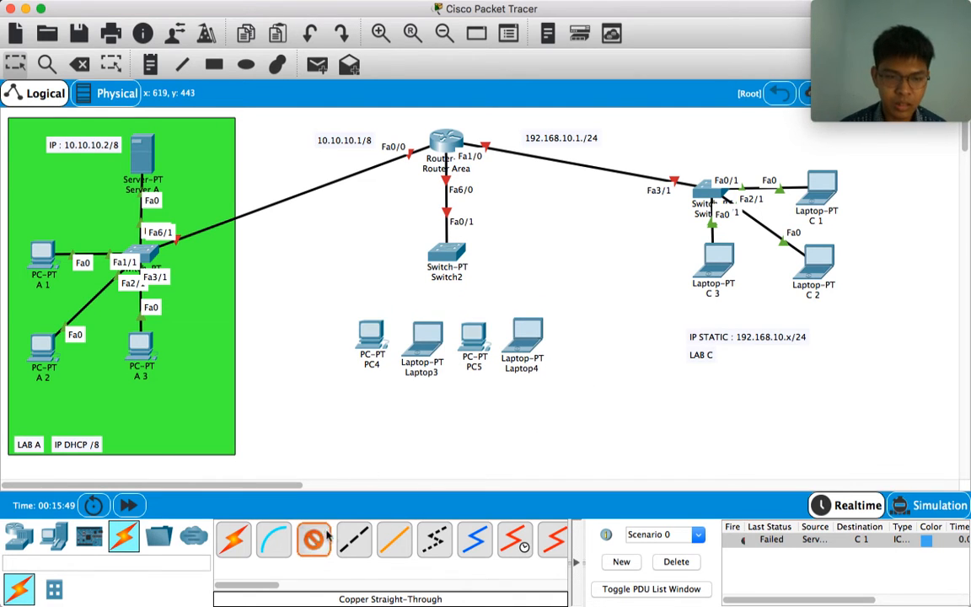
# - Connect Switch2's FastEthernet1/1 to PC4's FastEthernet0 with a copper straight-through cable
pyautogui.click(455, 261)
pyautogui.click(462, 277)
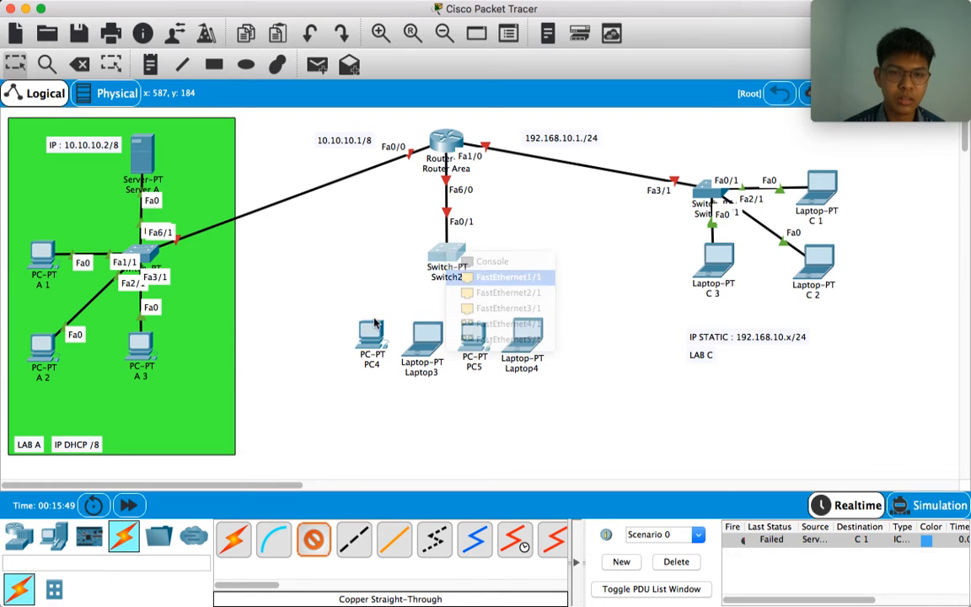
pyautogui.click(380, 346)
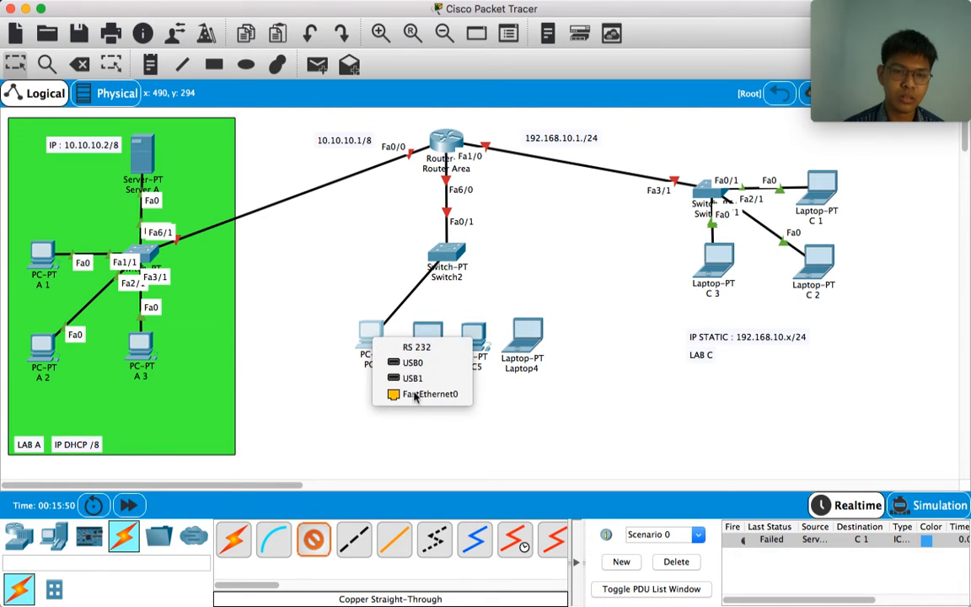
pyautogui.click(425, 394)
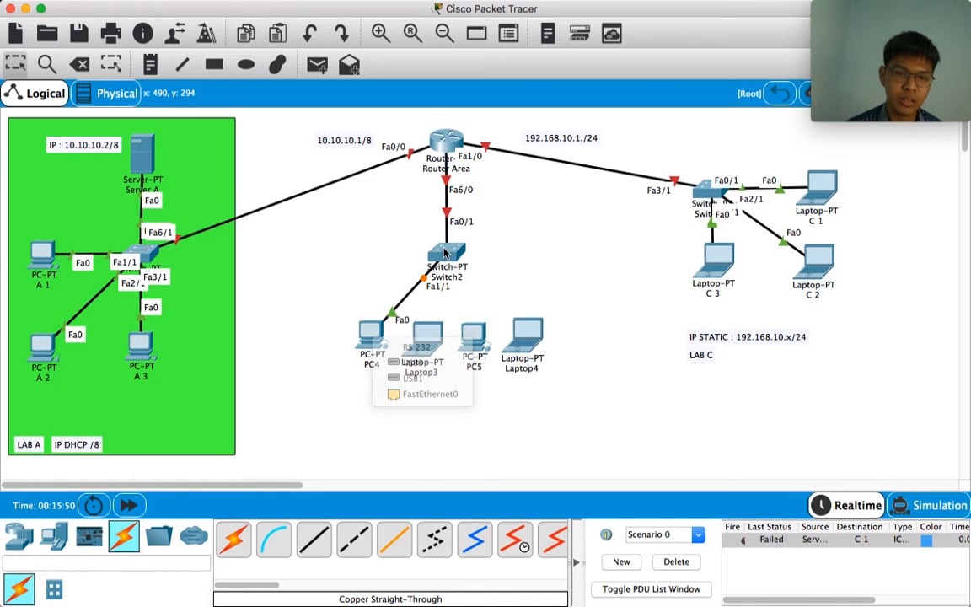
# - Connect Switch2's FastEthernet2/1 to Laptop3's FastEthernet0 with a copper straight-through cable
pyautogui.click(318, 537)
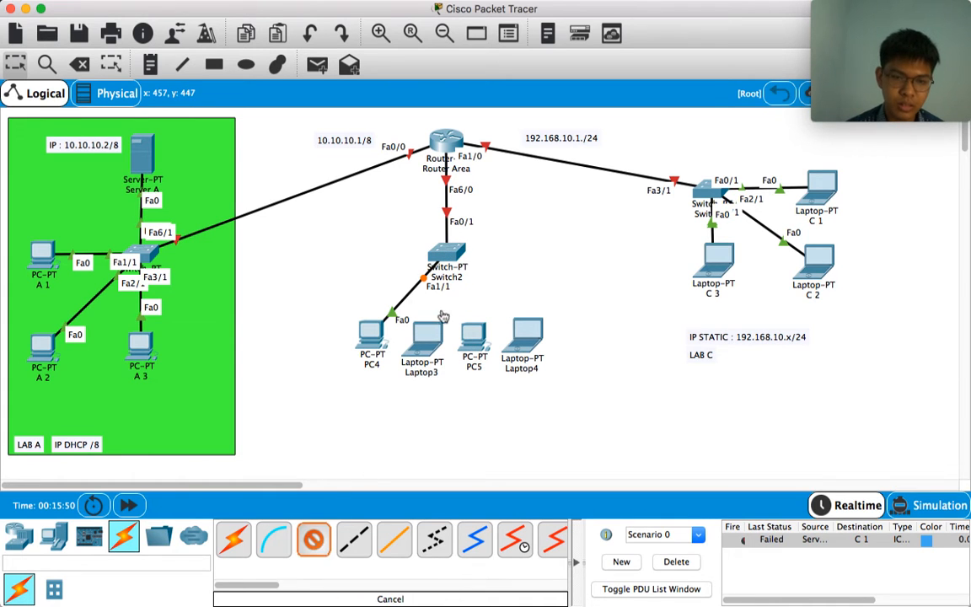
pyautogui.click(446, 333)
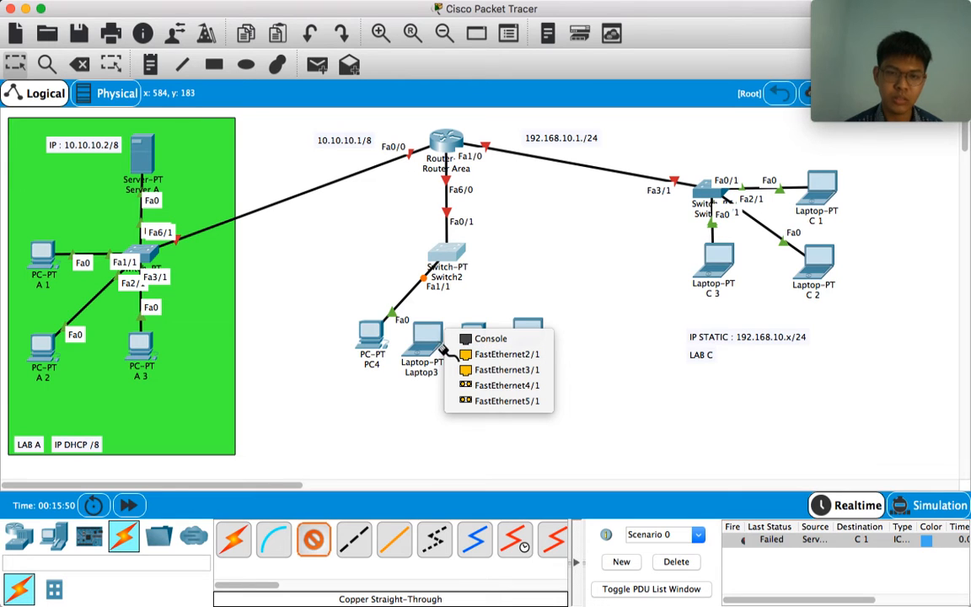
pyautogui.click(499, 353)
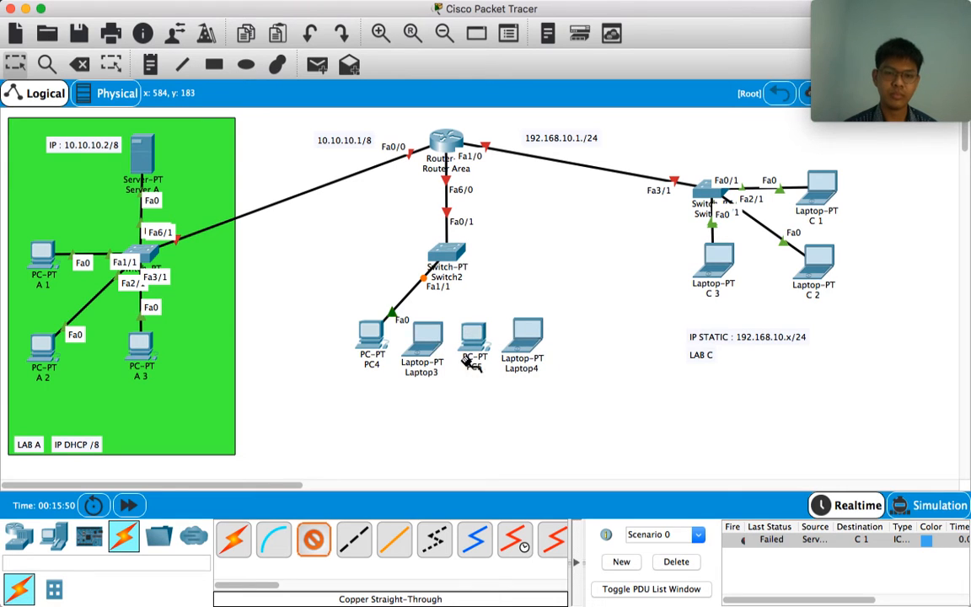
pyautogui.click(431, 341)
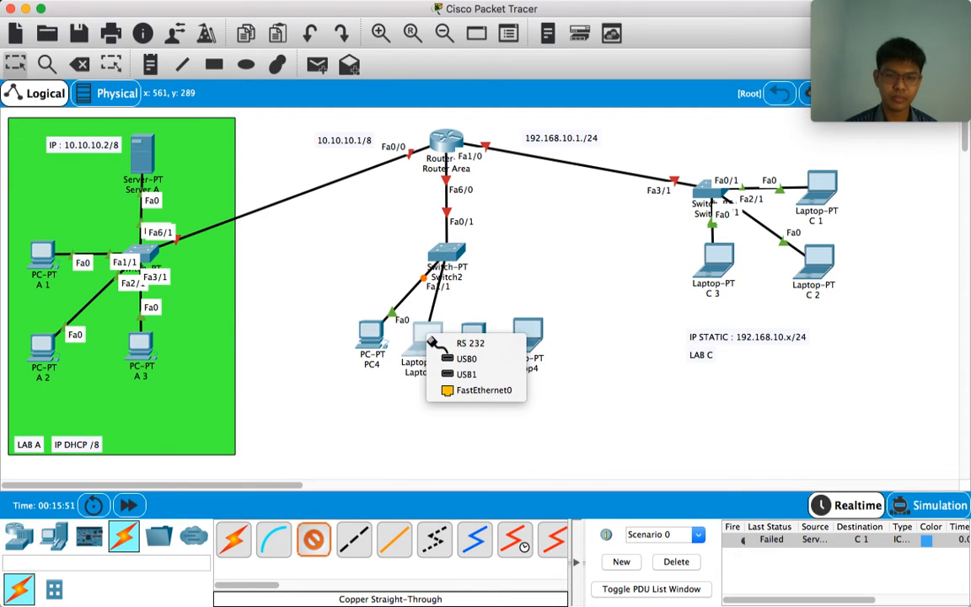
pyautogui.click(451, 390)
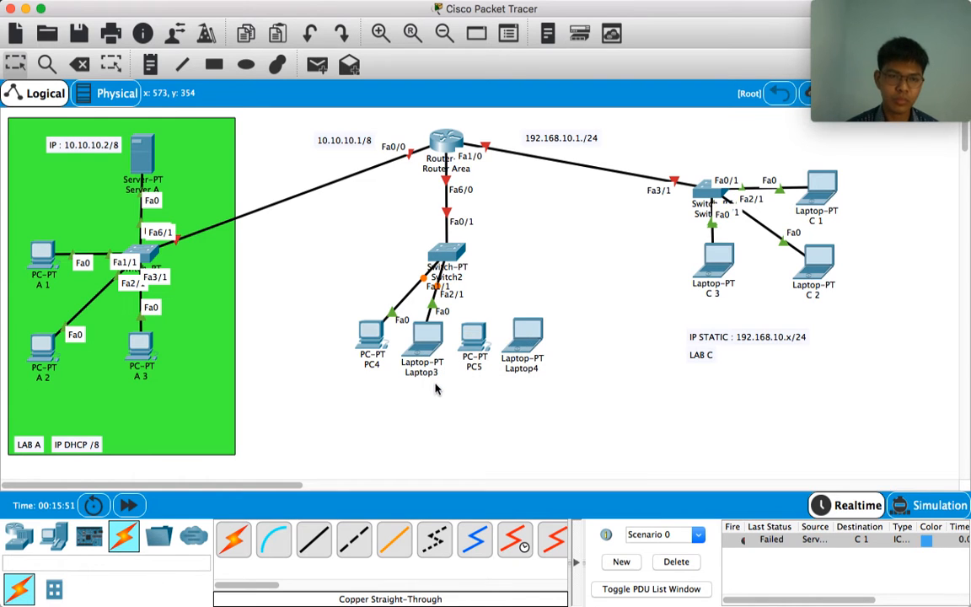
# - Connect Switch2's FastEthernet3/1 to PC5's FastEthernet0 with a copper straight-through cable
pyautogui.click(310, 546)
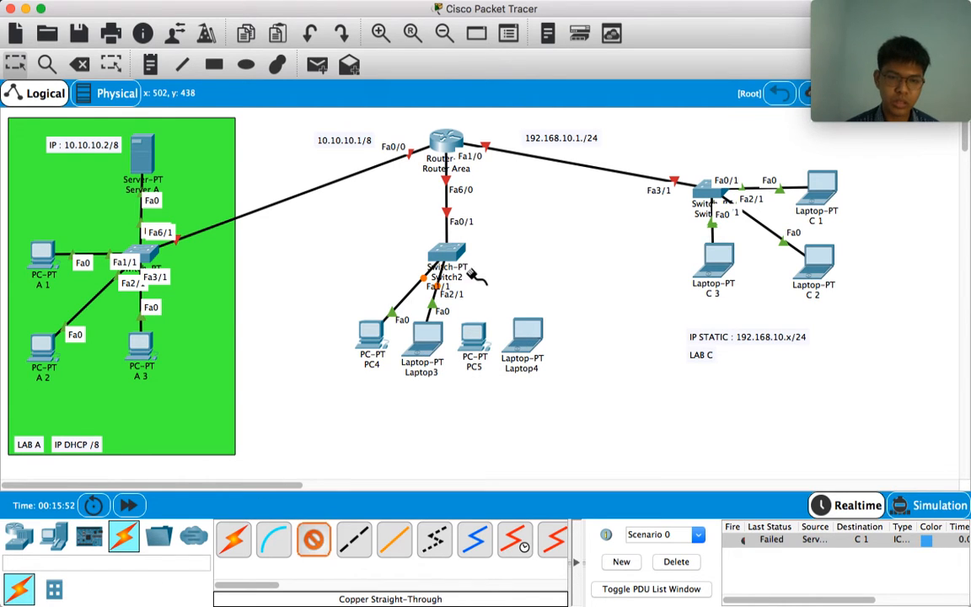
pyautogui.click(447, 257)
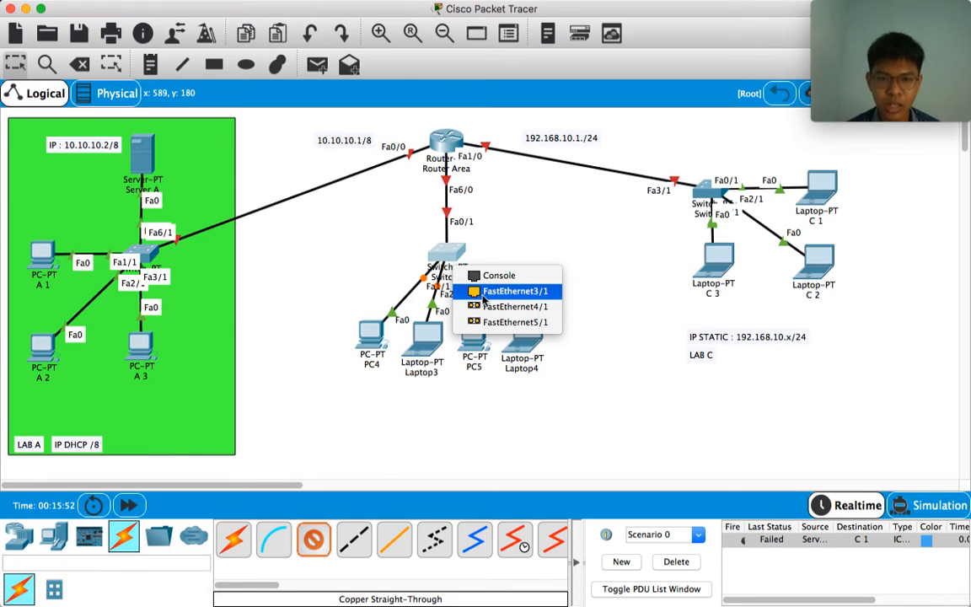
pyautogui.click(485, 293)
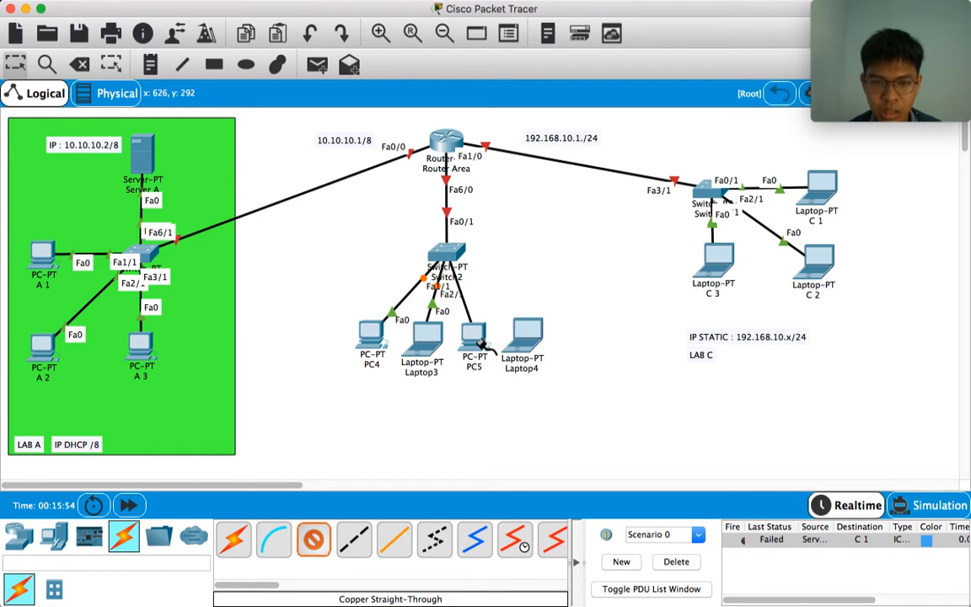
pyautogui.click(477, 340)
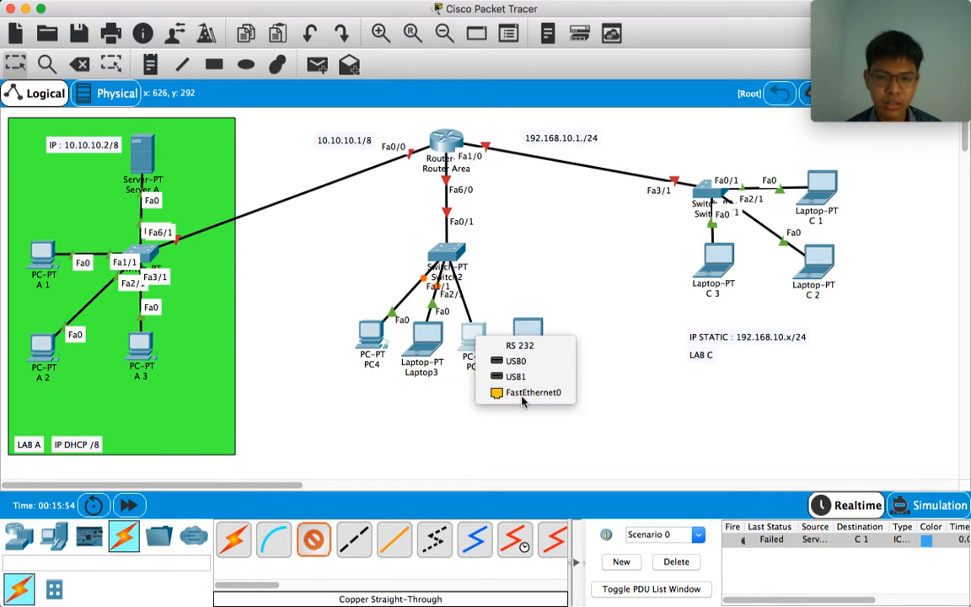
pyautogui.click(517, 393)
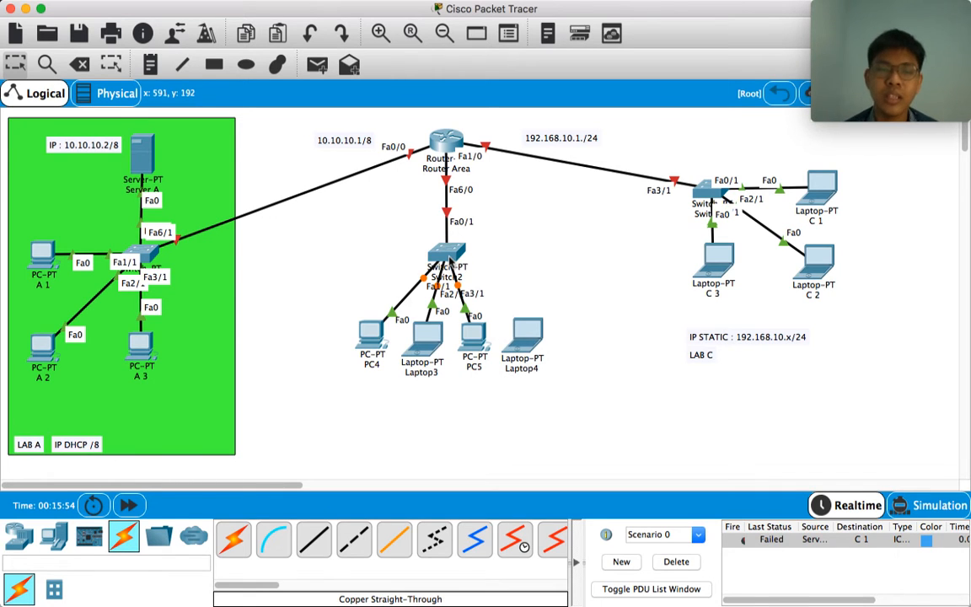
# - Add a PT-SWITCH-NM-1CFE module to Switch2's empty slot beside the fibre ports, powering the switch off for the insertion and back on
pyautogui.moveTo(449, 258)
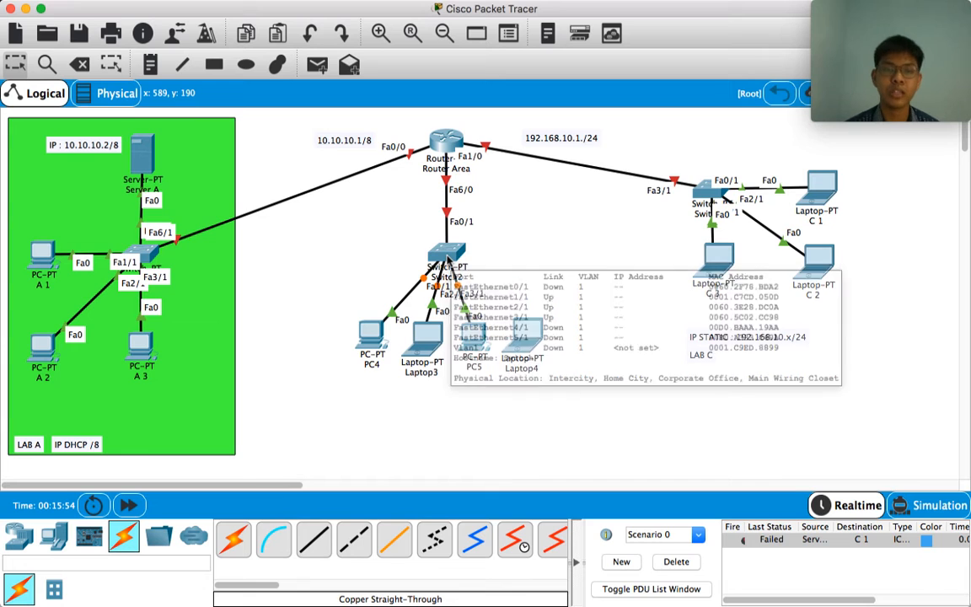
pyautogui.click(438, 254)
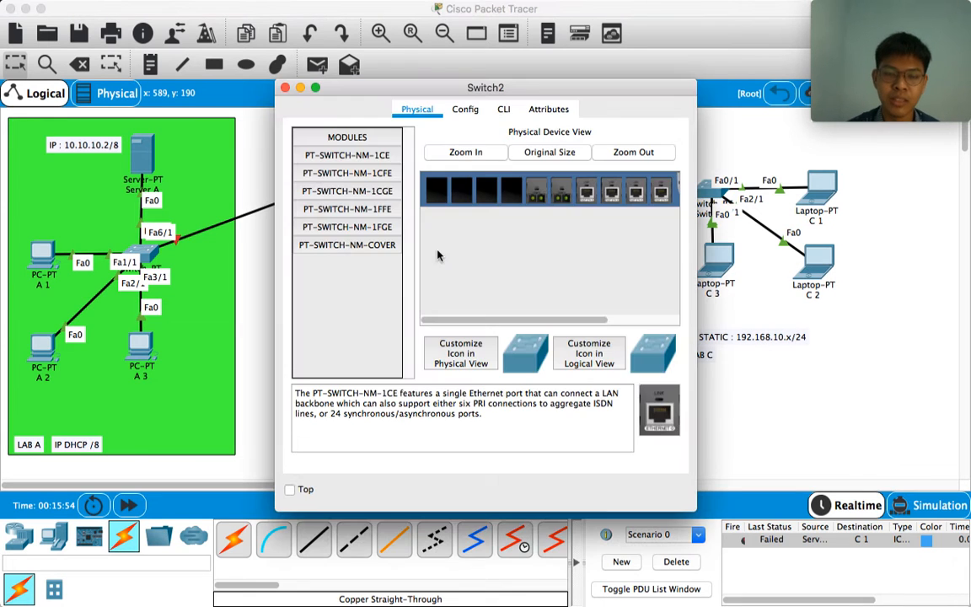
pyautogui.moveTo(577, 321); pyautogui.dragTo(652, 322)
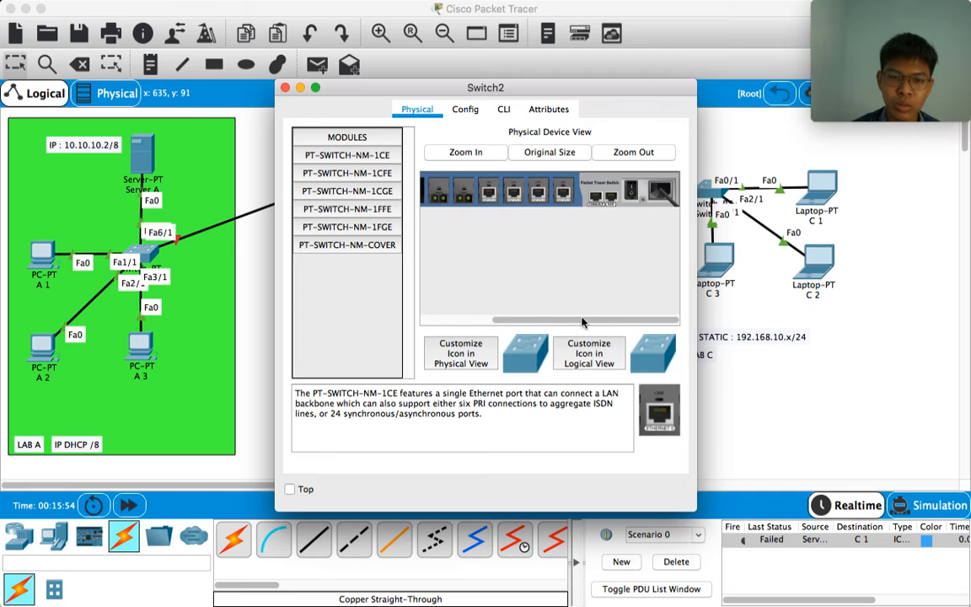
pyautogui.moveTo(581, 321); pyautogui.dragTo(514, 322)
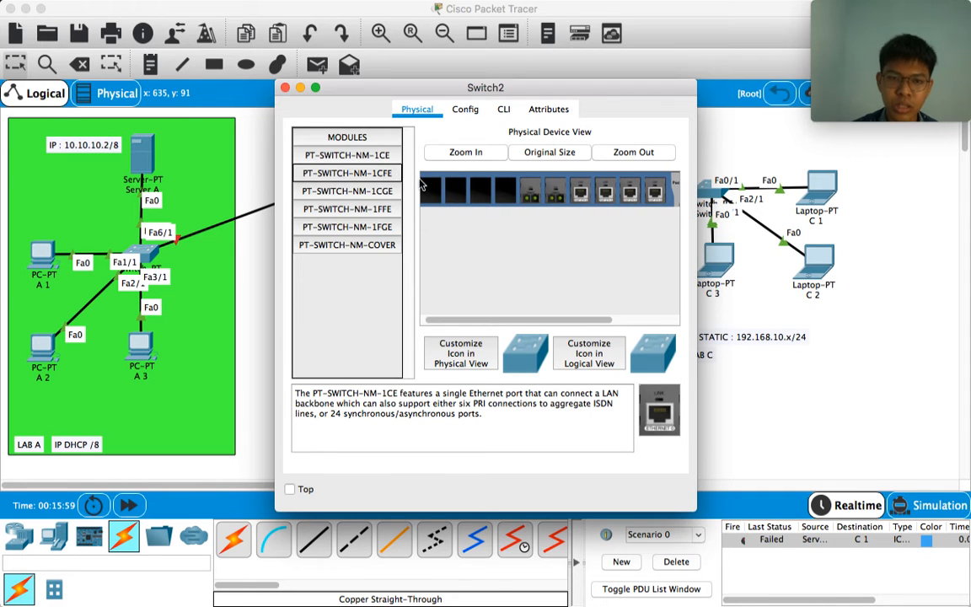
pyautogui.moveTo(347, 172); pyautogui.dragTo(508, 195)
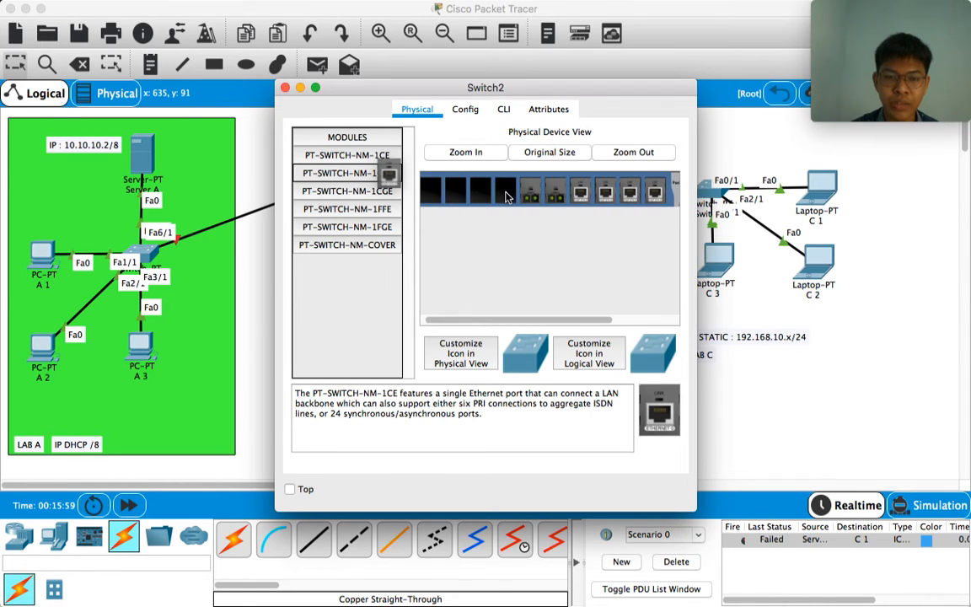
pyautogui.moveTo(506, 196); pyautogui.dragTo(506, 202)
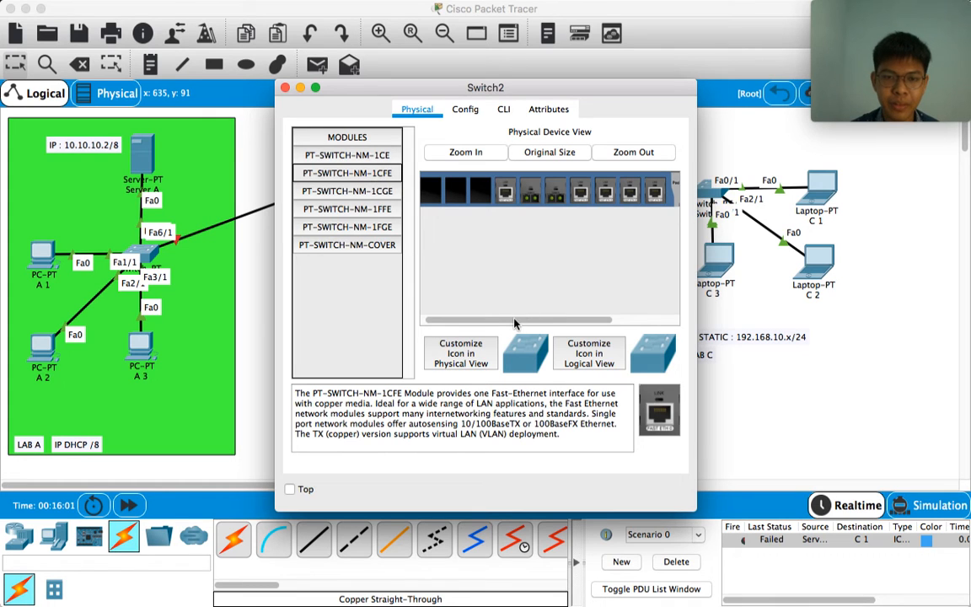
pyautogui.moveTo(514, 323); pyautogui.dragTo(582, 322)
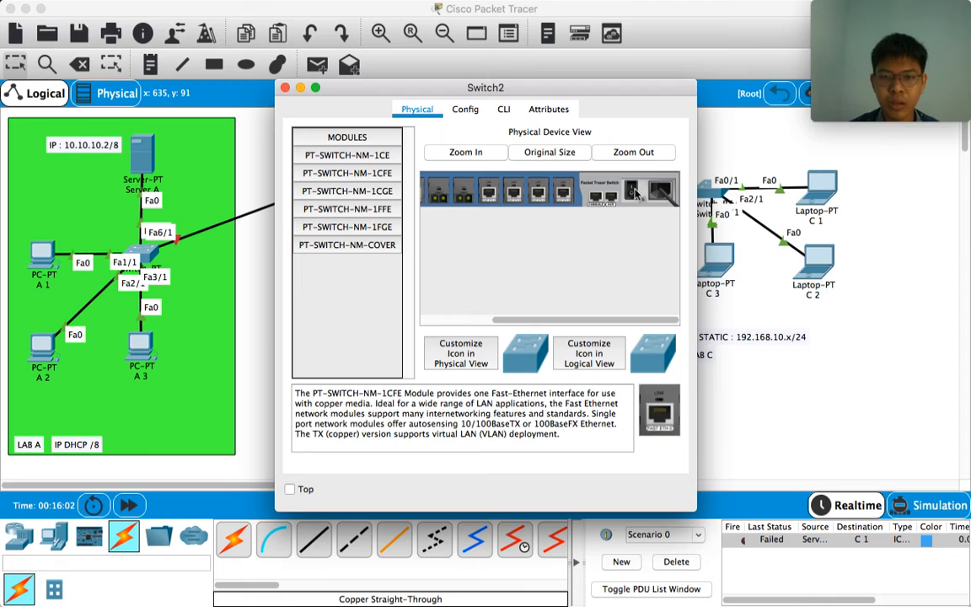
pyautogui.click(285, 87)
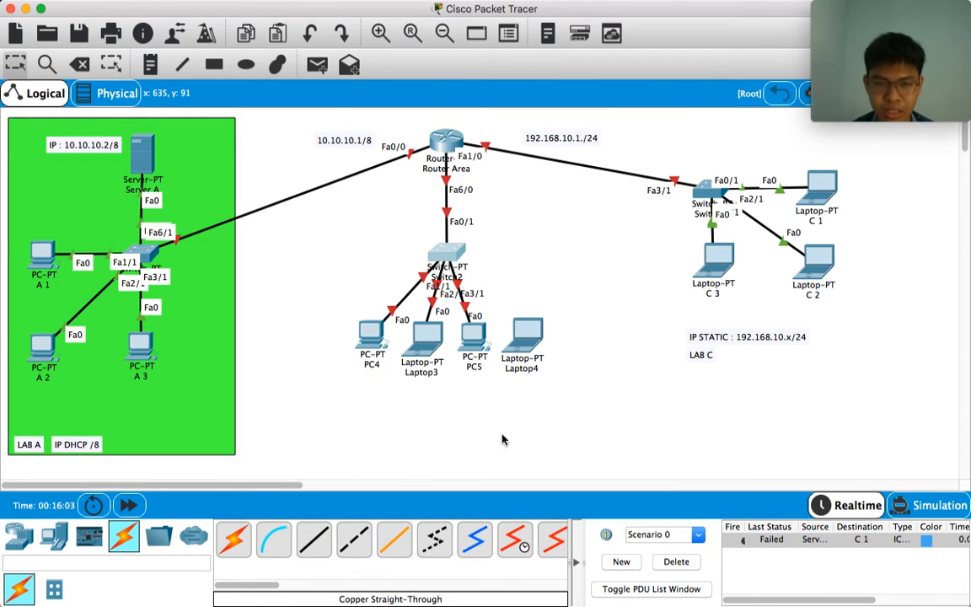
# - Connect Switch2's FastEthernet6/1 to Laptop4's FastEthernet0 with a copper straight-through cable
pyautogui.click(511, 369)
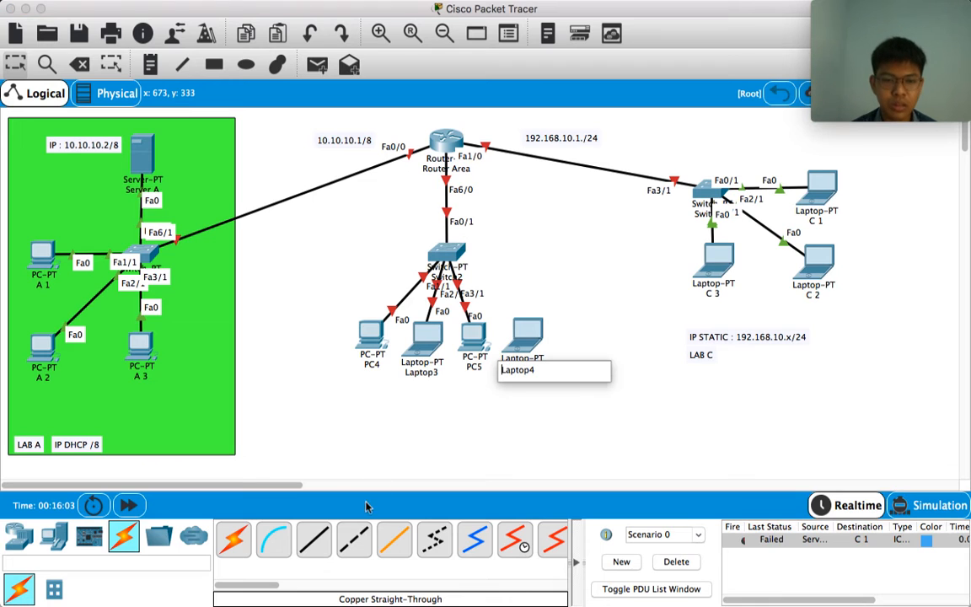
pyautogui.click(324, 543)
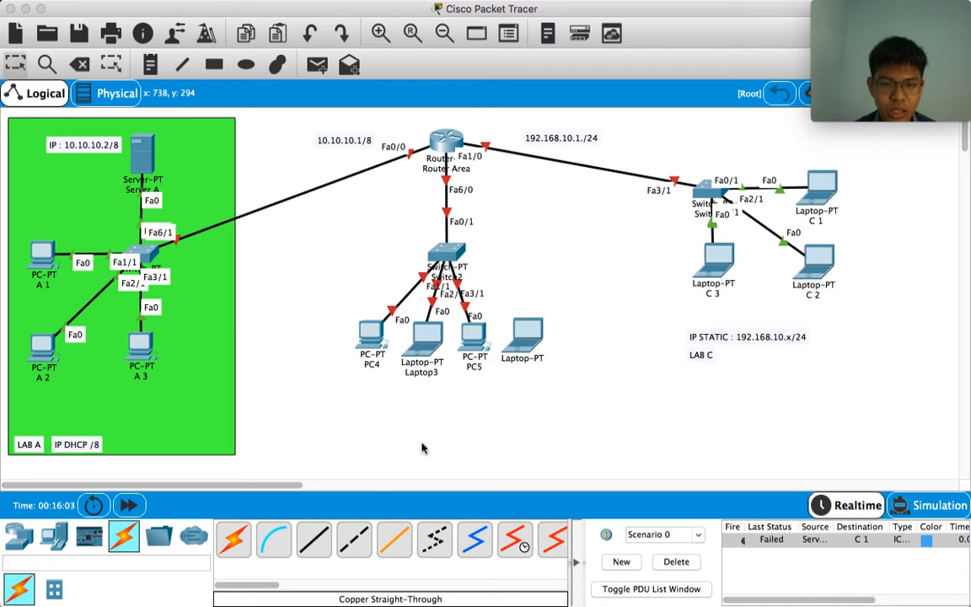
pyautogui.click(313, 539)
pyautogui.click(446, 251)
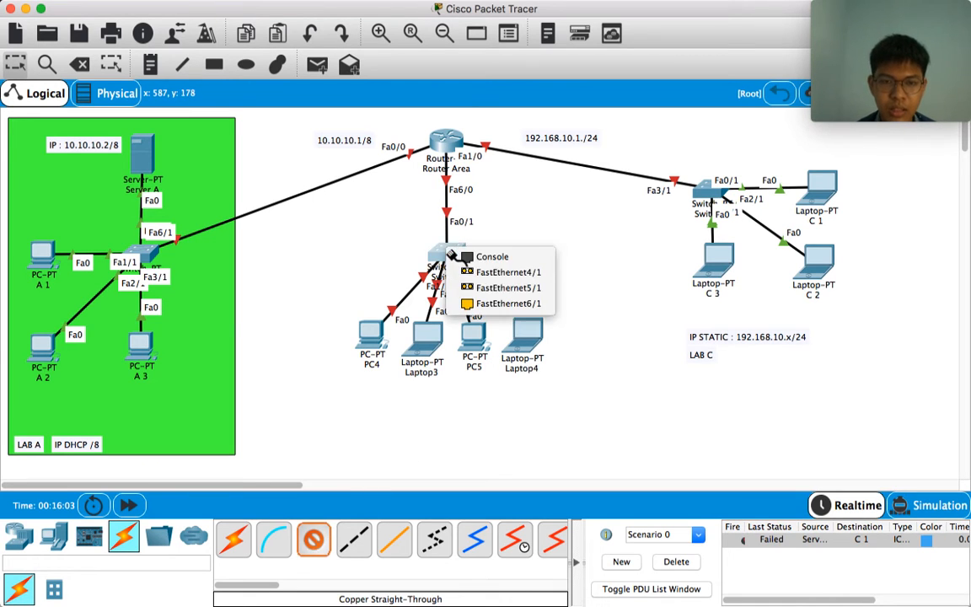
pyautogui.click(504, 303)
pyautogui.click(529, 331)
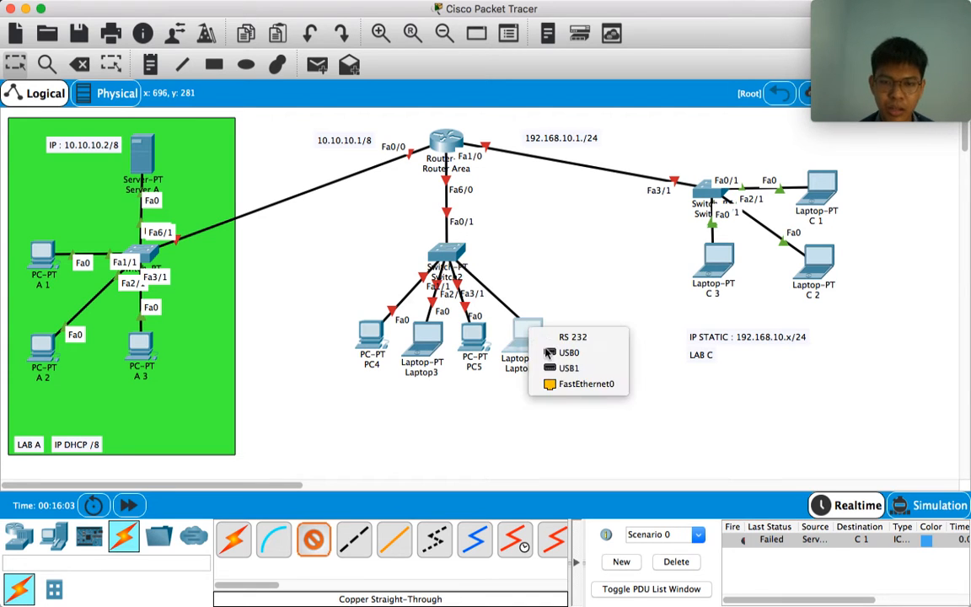
pyautogui.click(573, 384)
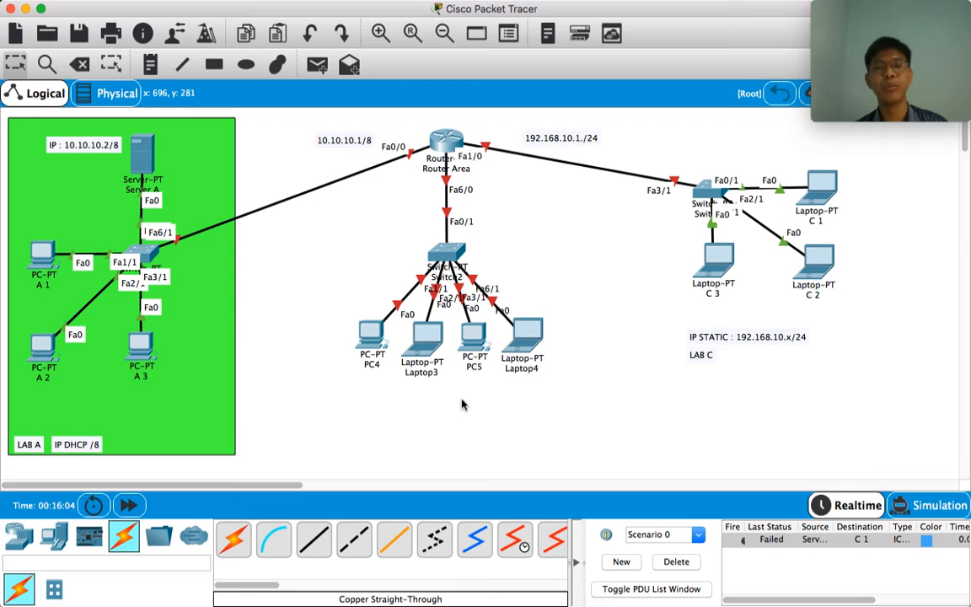
# - Rename PC4 as "B 1" and Laptop3 as "B 2"
pyautogui.click(373, 364)
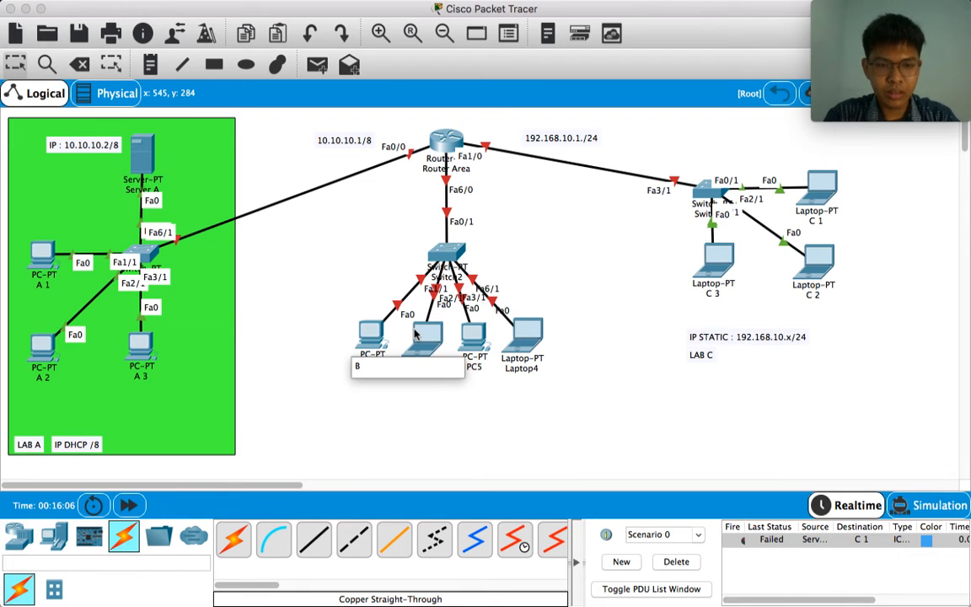
pyautogui.click(489, 416)
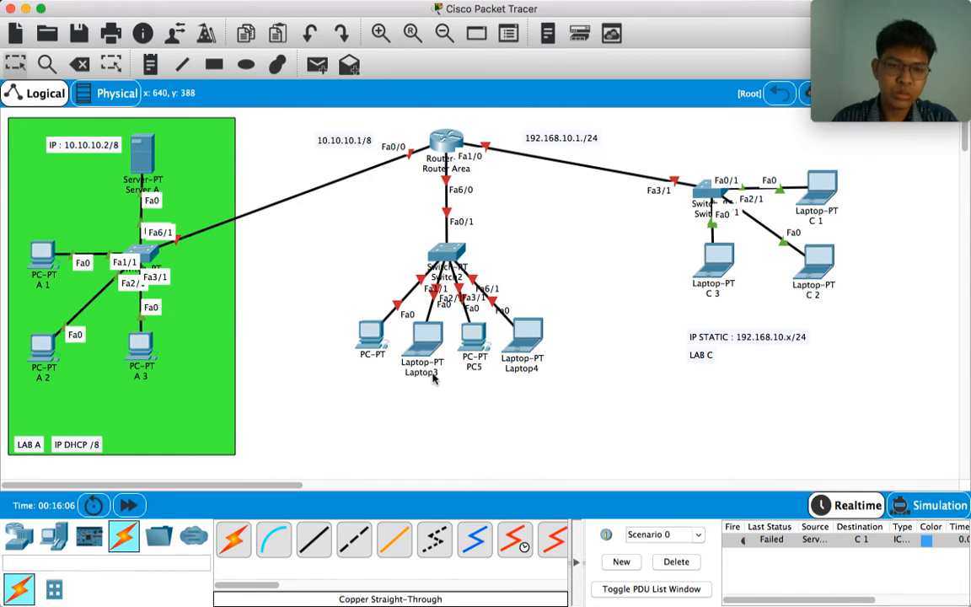
pyautogui.click(433, 376)
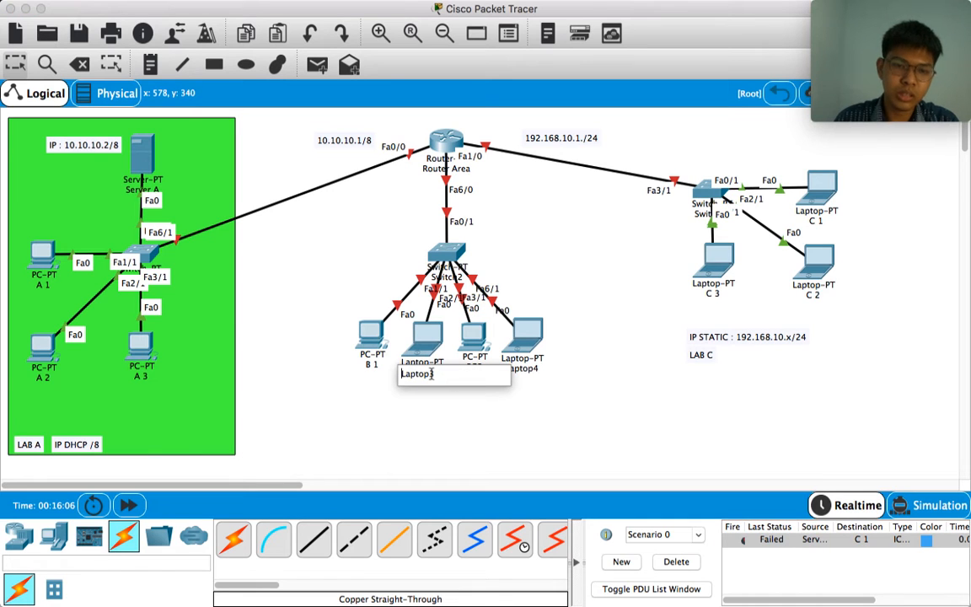
pyautogui.moveTo(432, 374); pyautogui.dragTo(395, 371)
pyautogui.write('B 2')
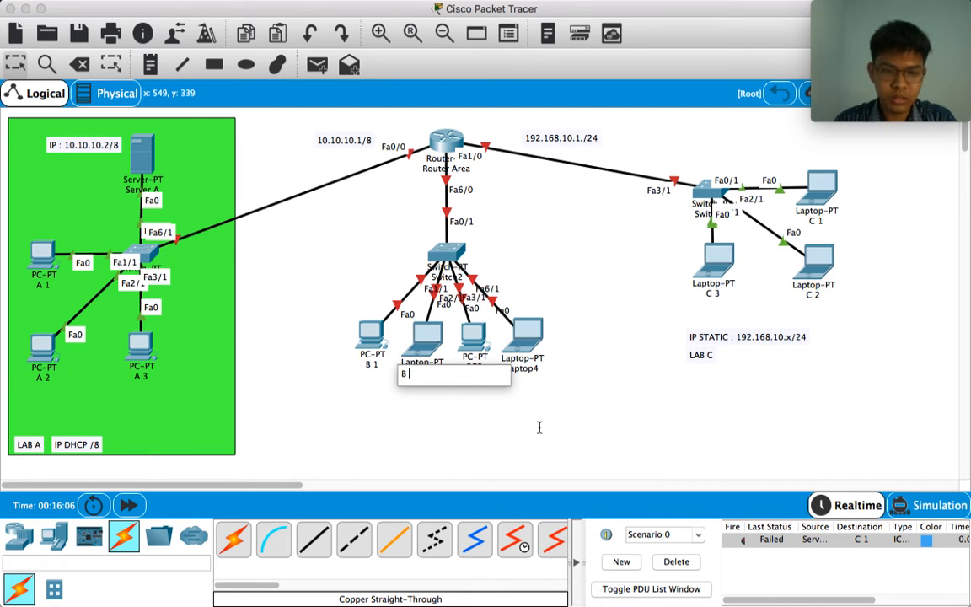
pyautogui.press('Return')
# - Rename PC5 as "B 3" and Laptop4 as "B 4"
pyautogui.click(476, 372)
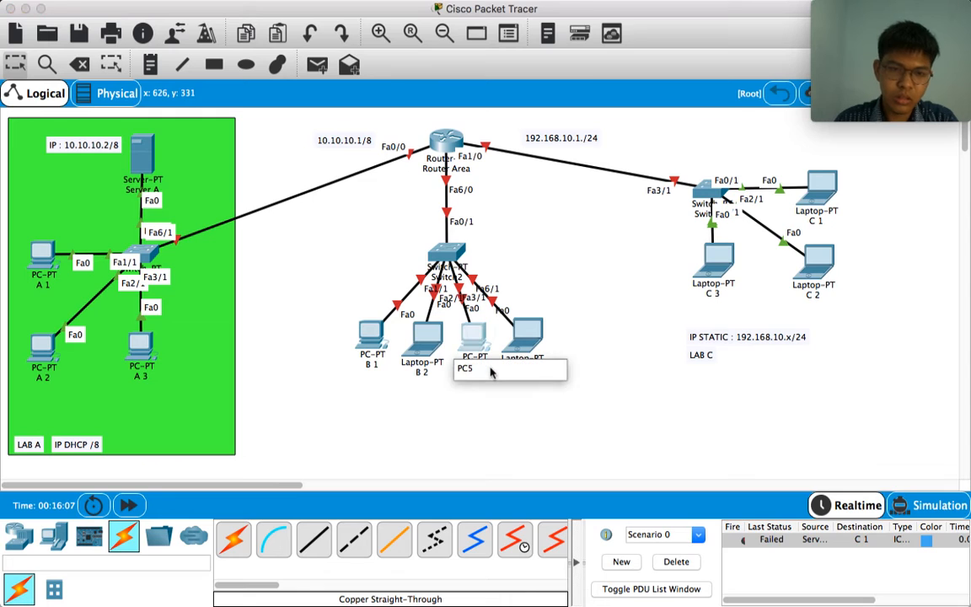
pyautogui.moveTo(456, 368); pyautogui.dragTo(436, 375)
pyautogui.write('B')
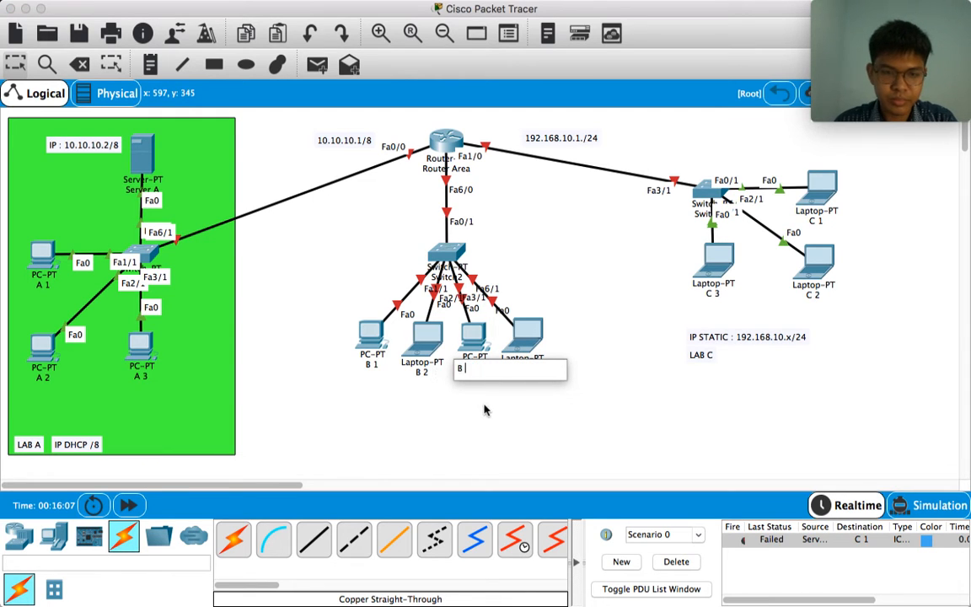
pyautogui.write(' 3')
pyautogui.press('Return')
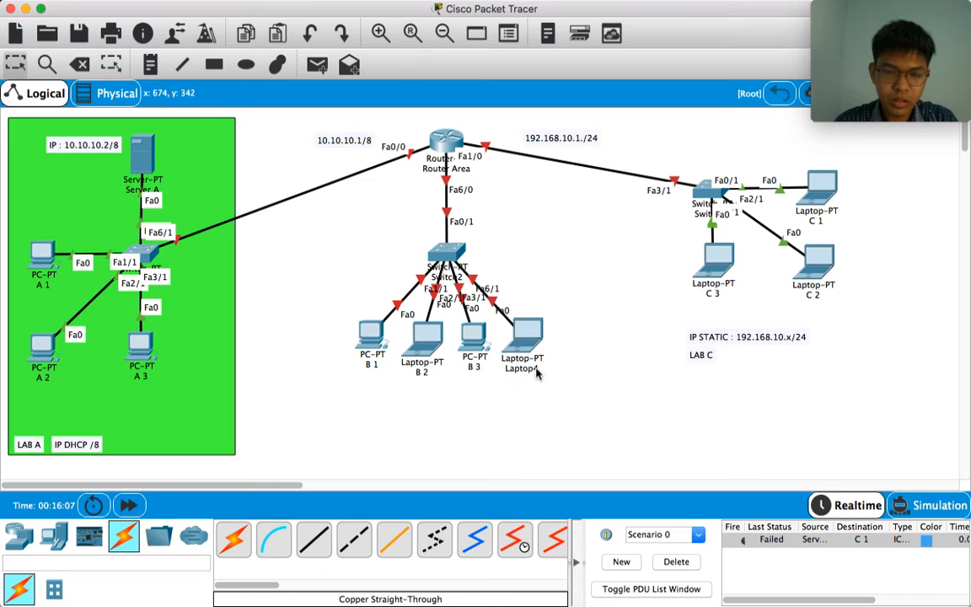
pyautogui.click(536, 371)
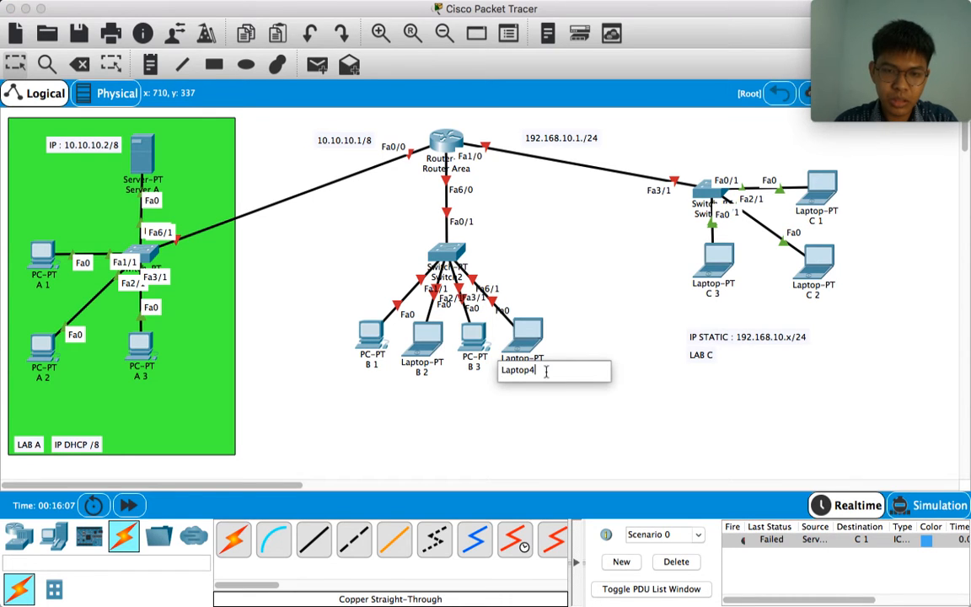
pyautogui.moveTo(546, 376); pyautogui.dragTo(501, 373)
pyautogui.write('B')
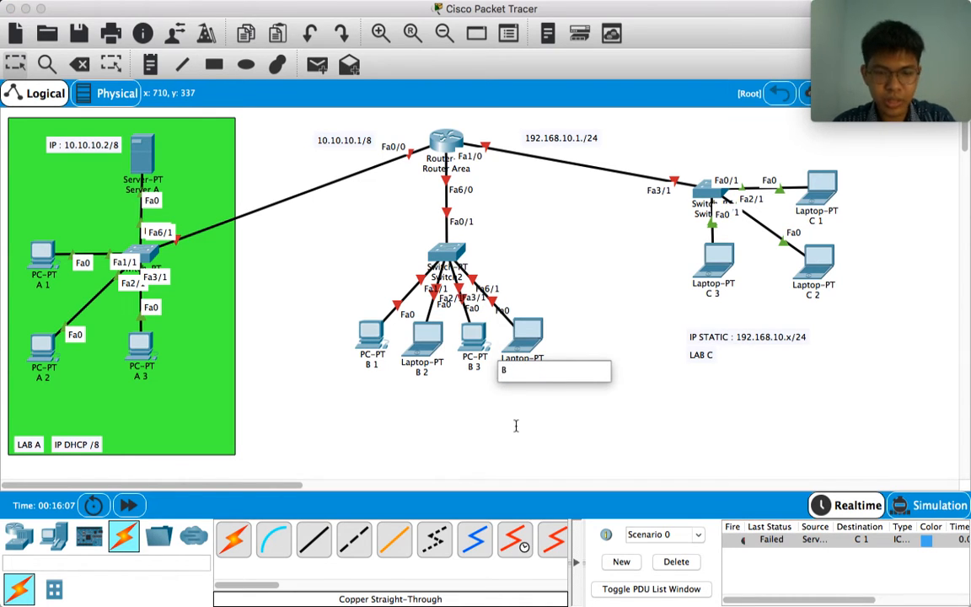
pyautogui.write(' 4')
pyautogui.press('Return')
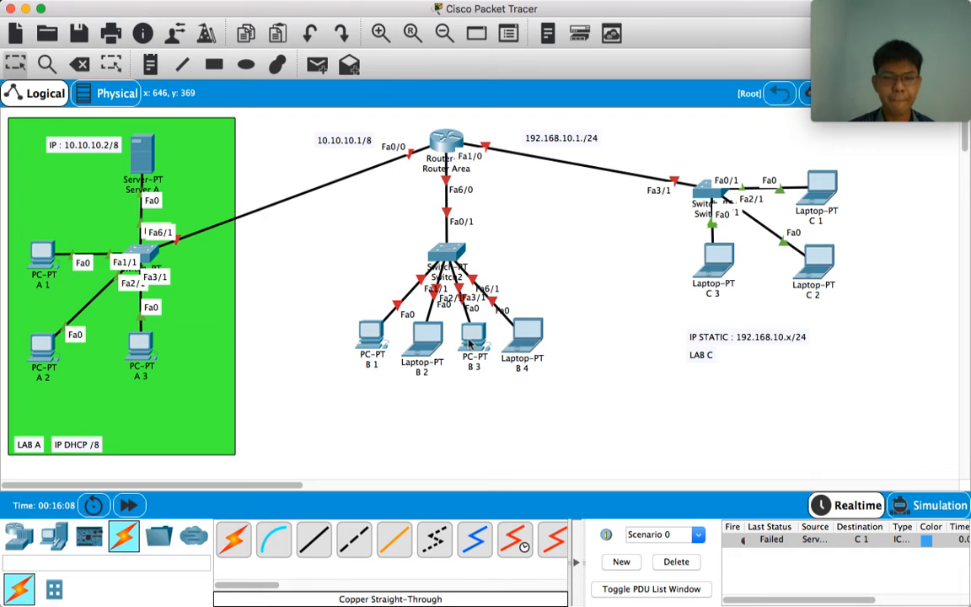
# - Rename Switch2 as "Switch B"
pyautogui.click(459, 279)
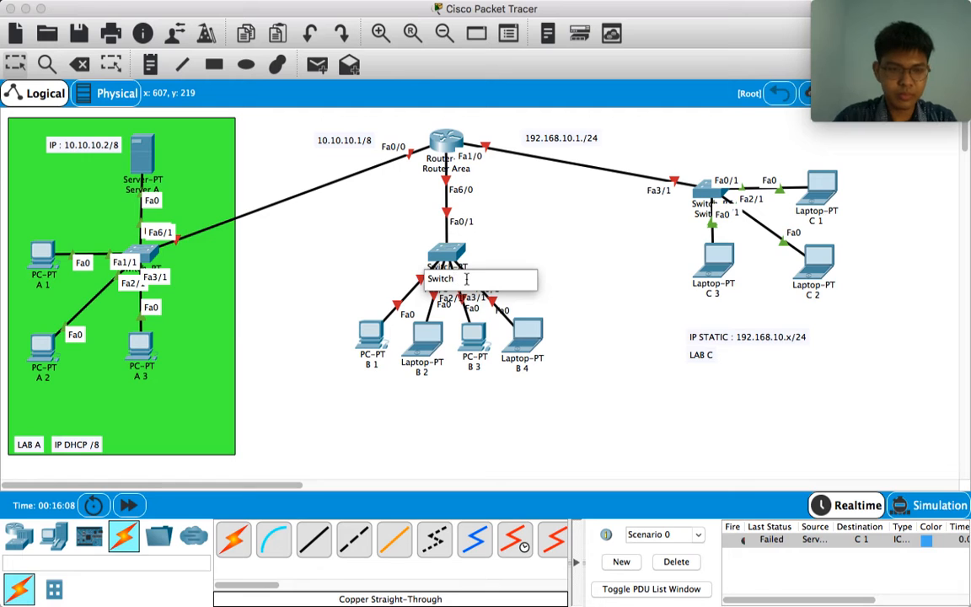
pyautogui.write('B')
pyautogui.press('Return')
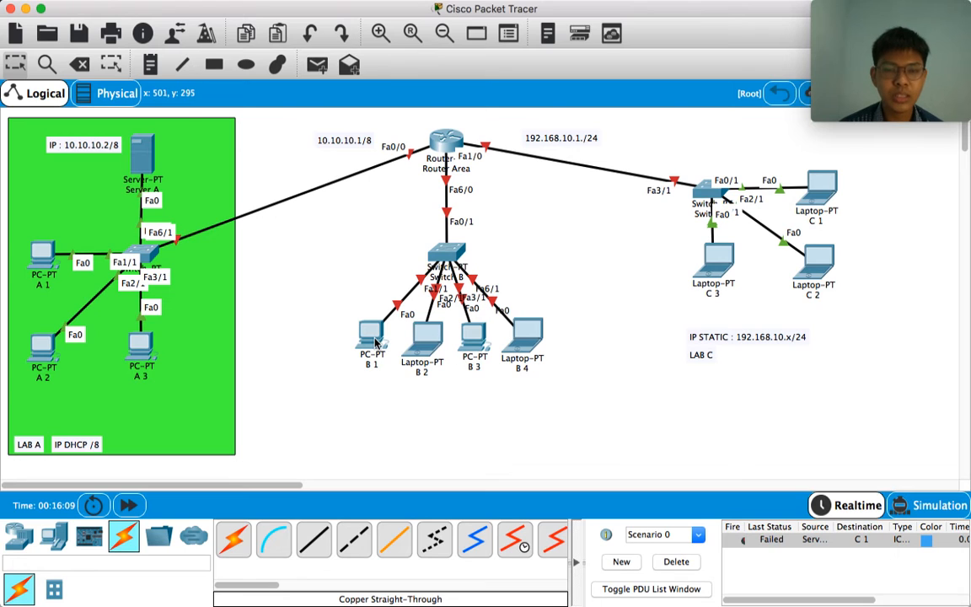
# - Place a "LAB B" note below the middle lab's devices and nudge it slightly down
pyautogui.click(150, 64)
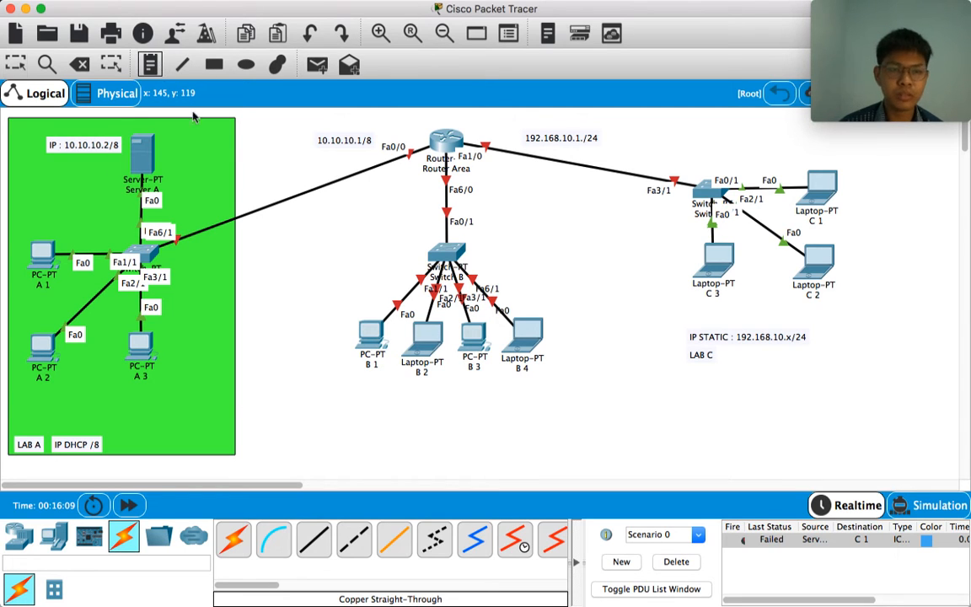
pyautogui.click(365, 421)
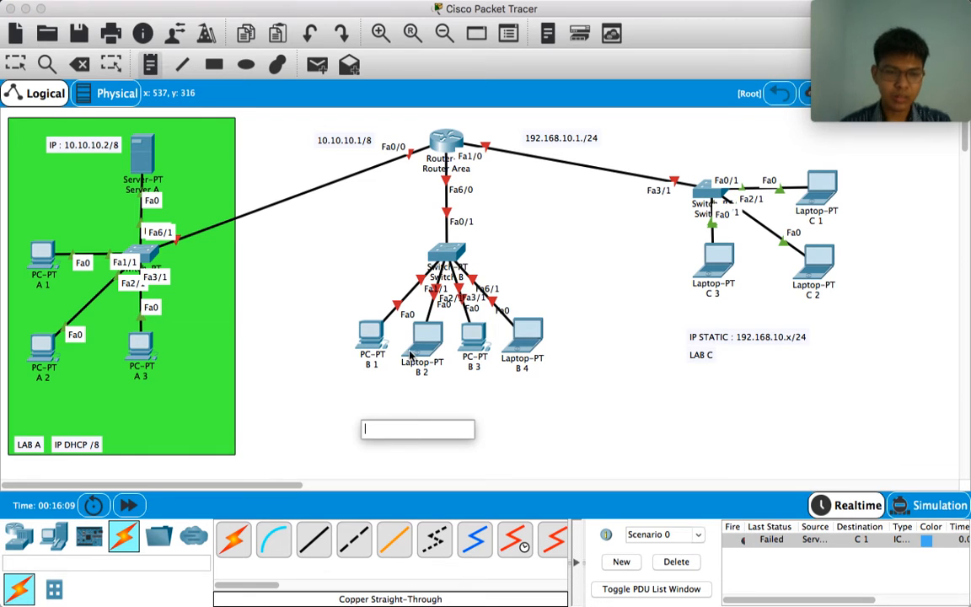
pyautogui.write('LAB ')
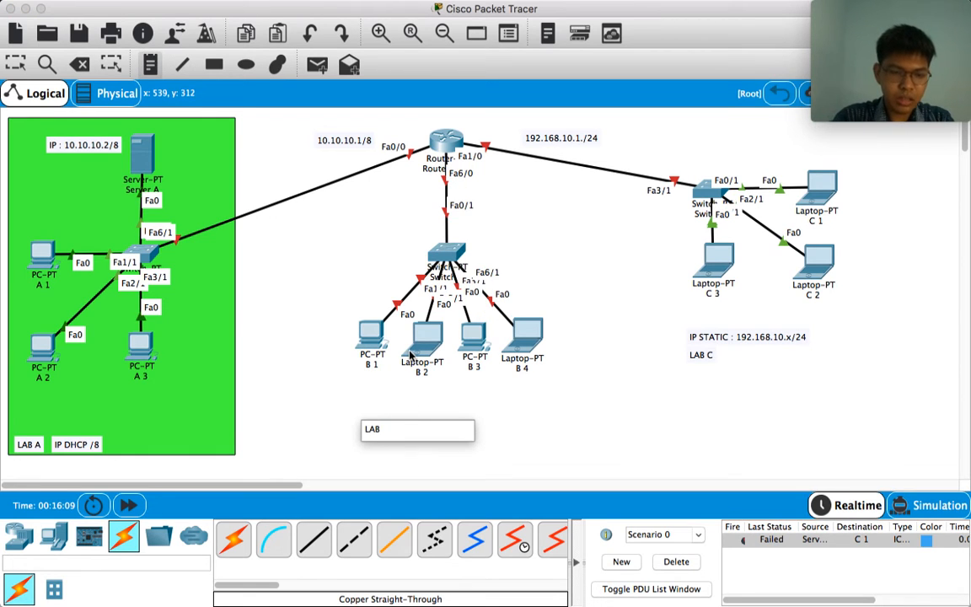
pyautogui.write(' B')
pyautogui.click(473, 372)
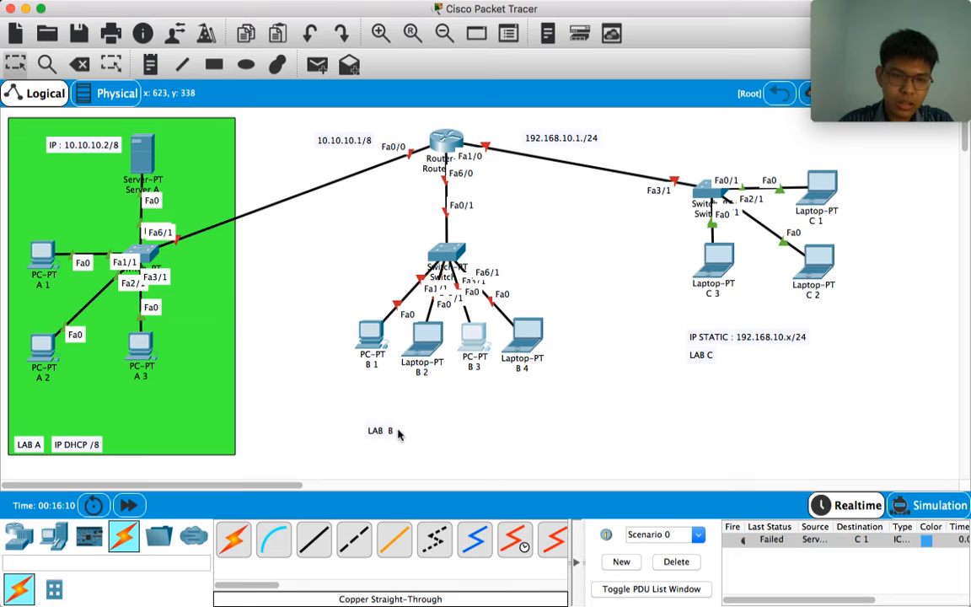
pyautogui.moveTo(391, 431); pyautogui.dragTo(391, 436)
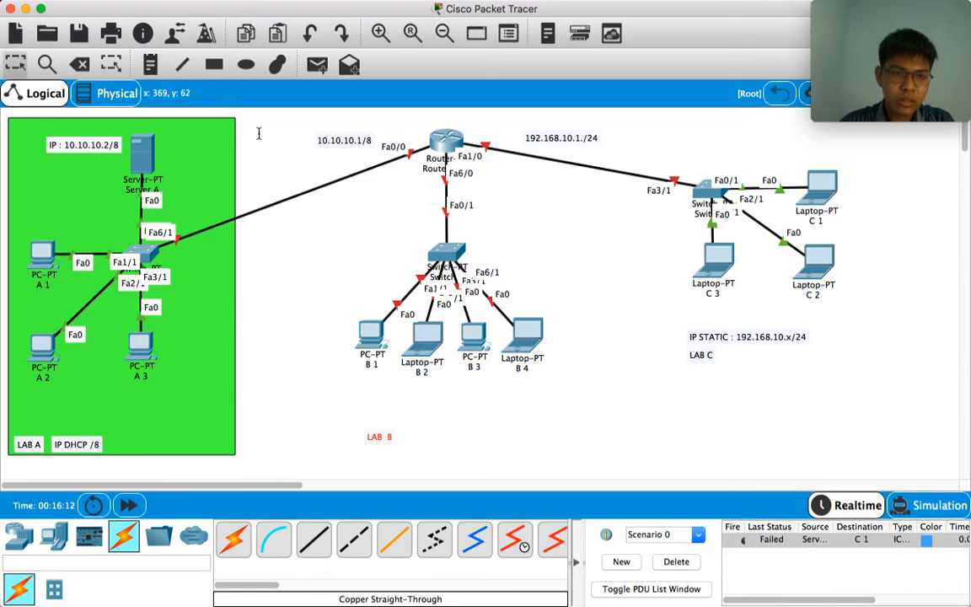
# - Place an "IP STATIC : 172.16.1.x/16" note beside the LAB B note and align it with that label
pyautogui.click(150, 64)
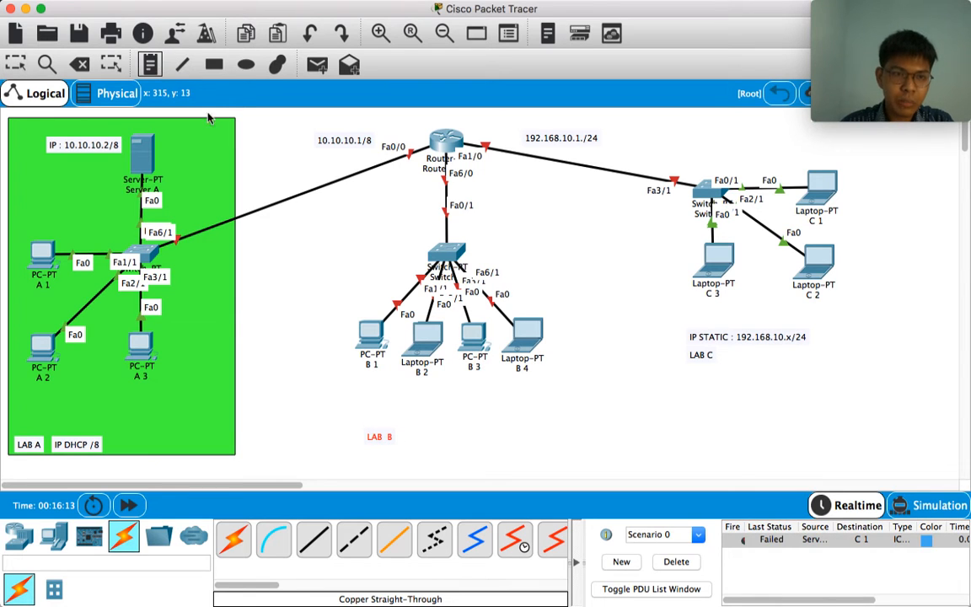
pyautogui.click(420, 439)
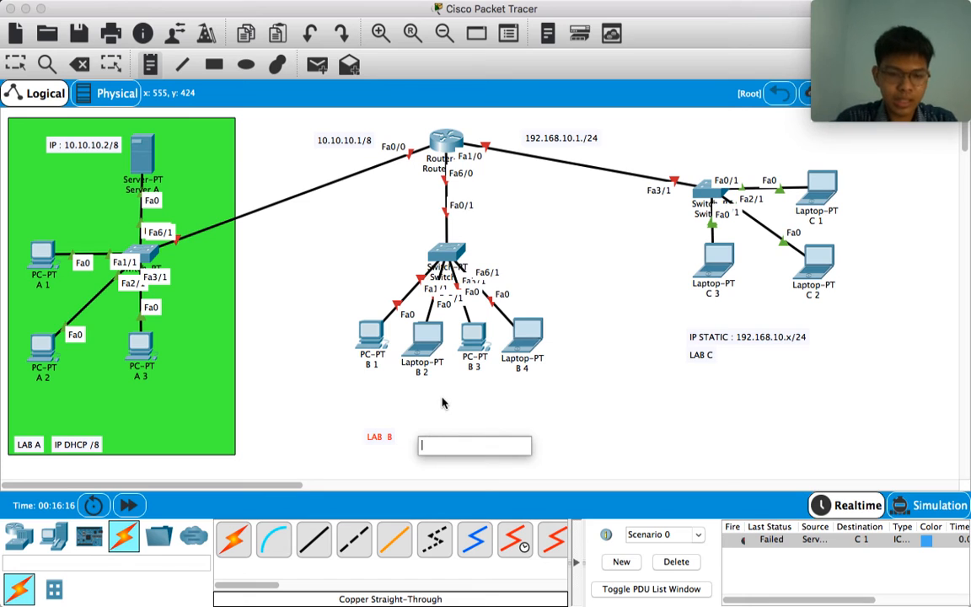
pyautogui.write('IP S')
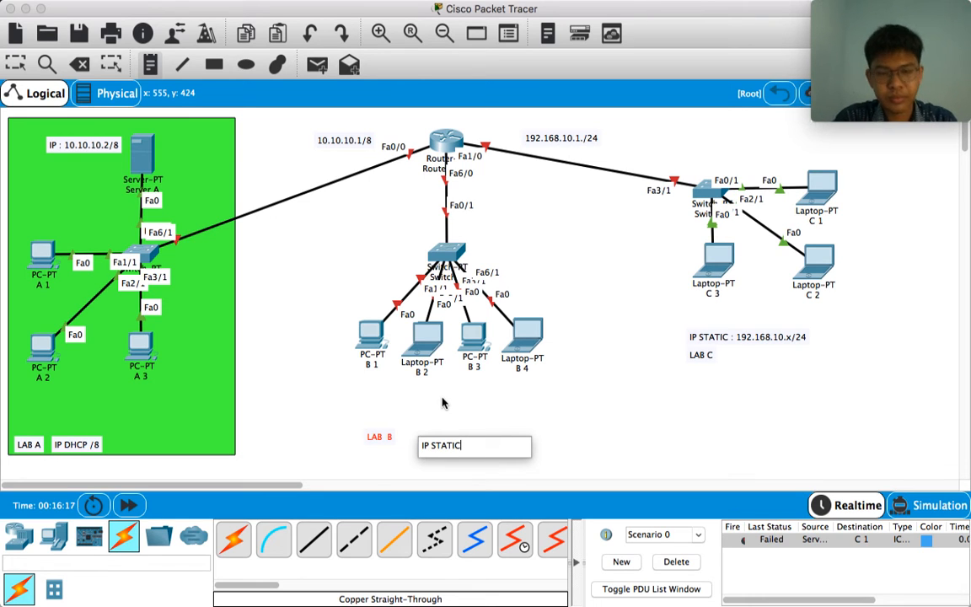
pyautogui.write('TATIC ')
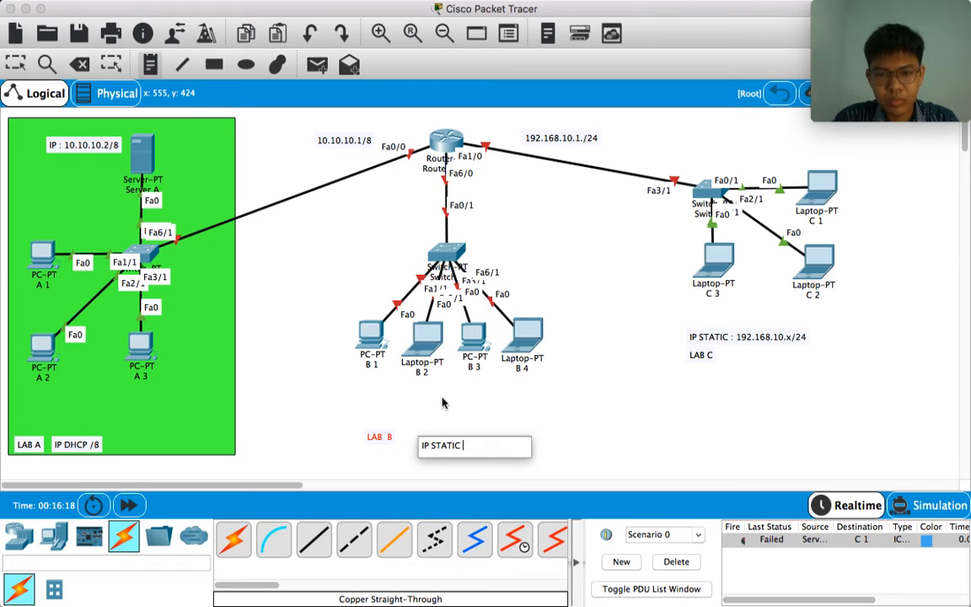
pyautogui.write(': ')
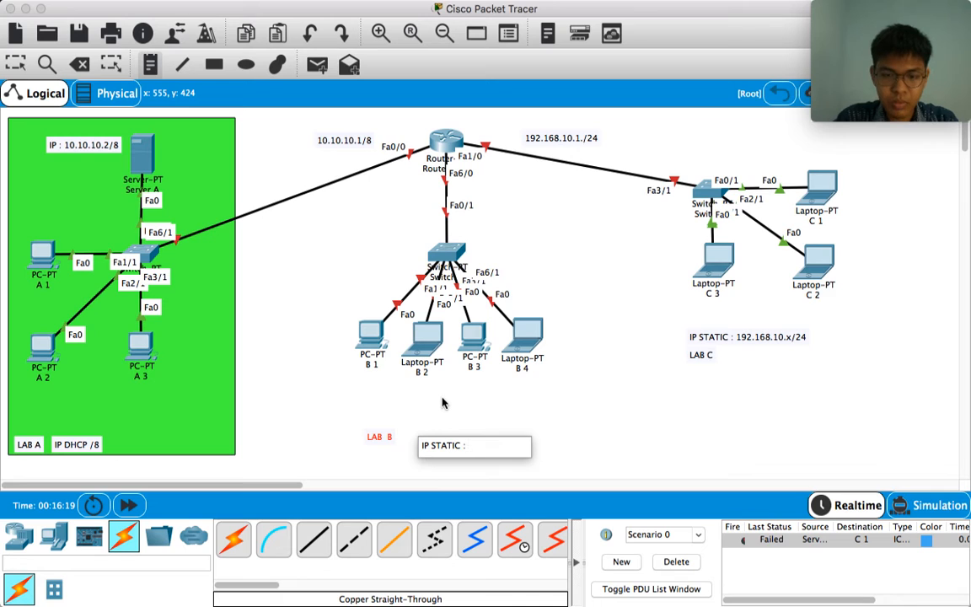
pyautogui.write('17')
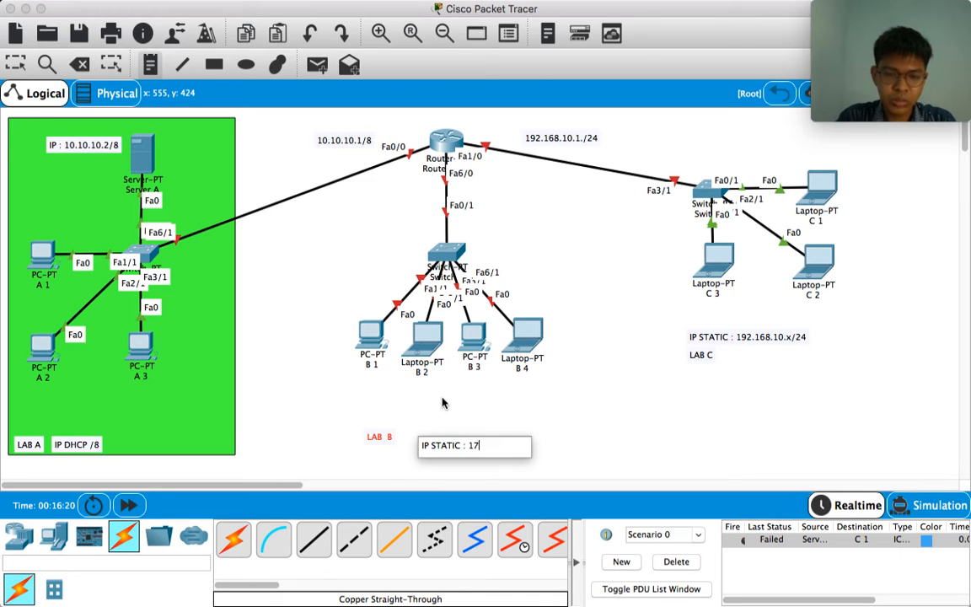
pyautogui.write('2')
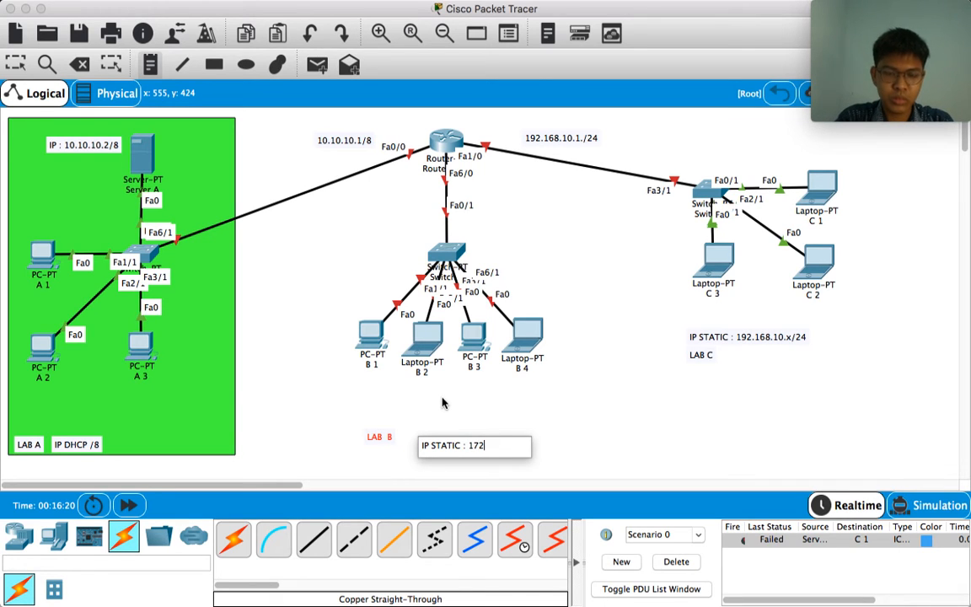
pyautogui.write('.16.')
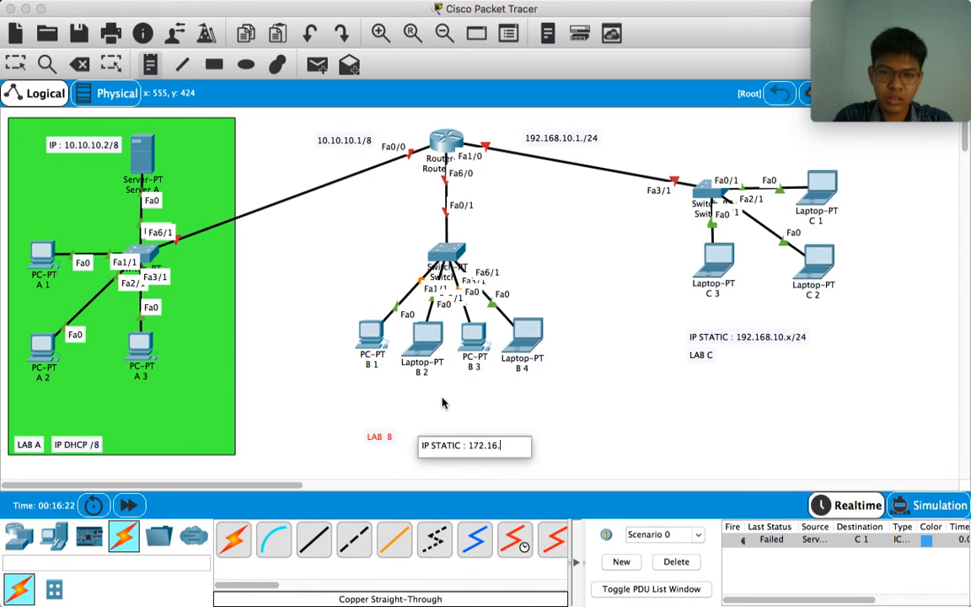
pyautogui.write('1.')
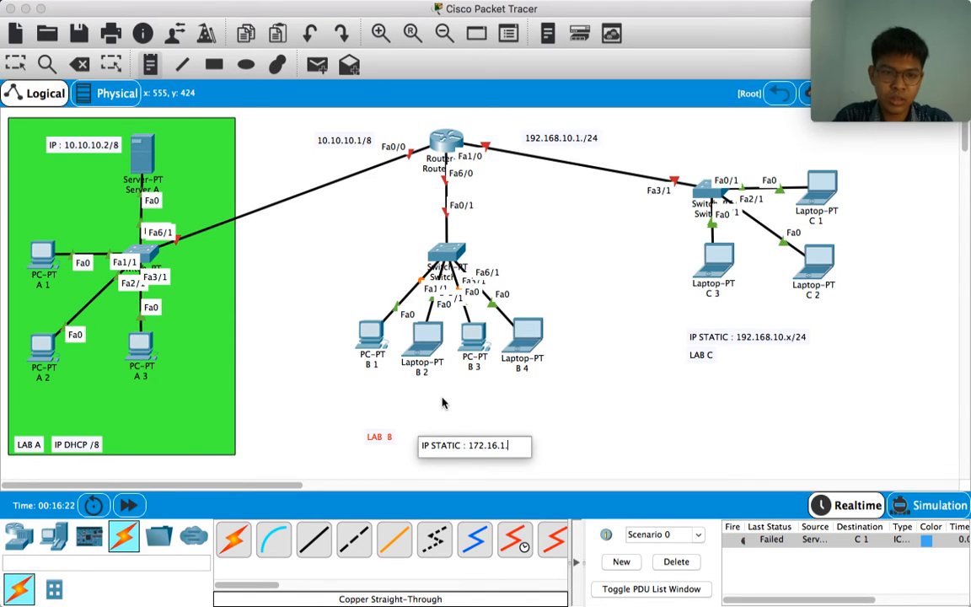
pyautogui.write('1')
pyautogui.press('BackSpace')
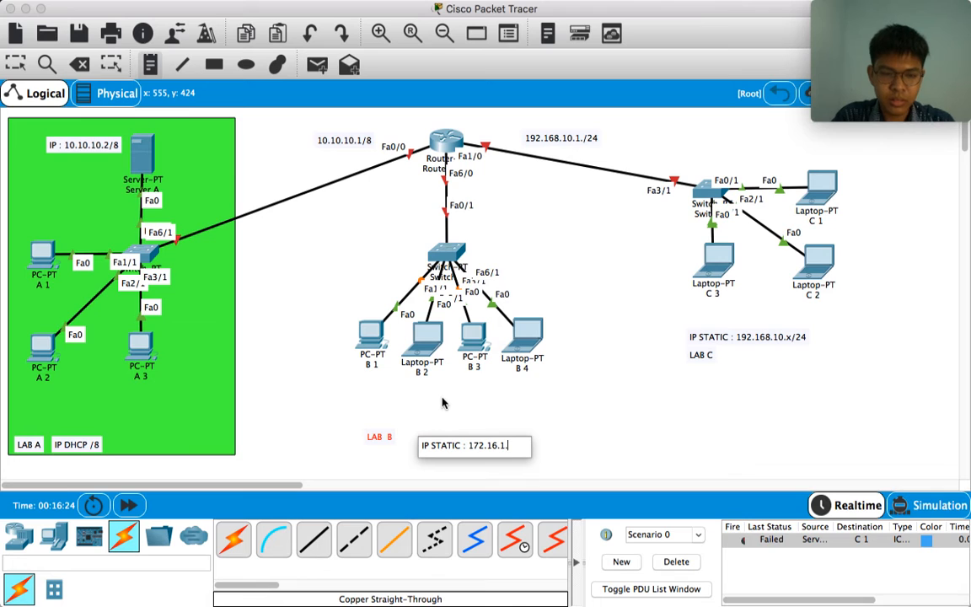
pyautogui.write('x/16')
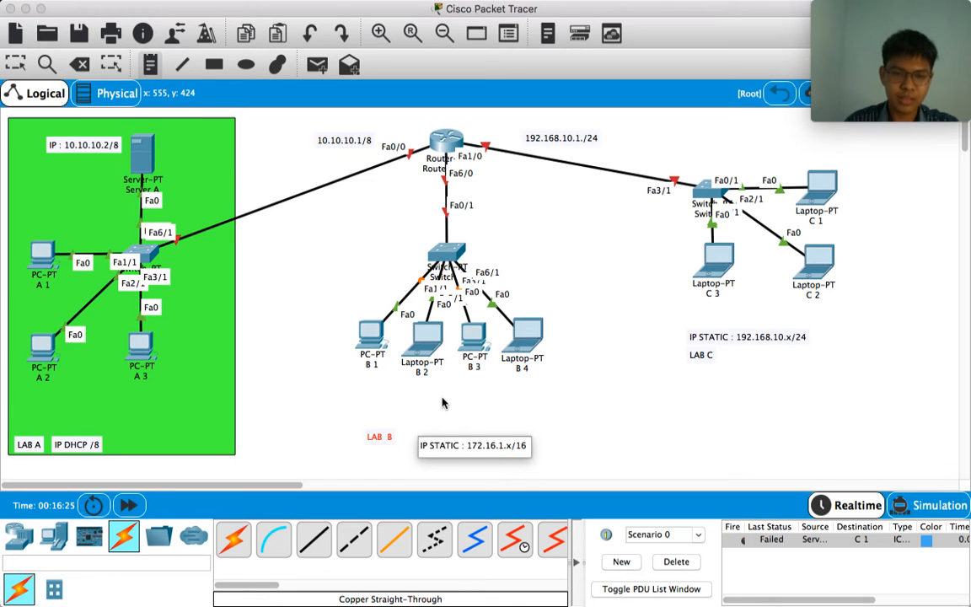
pyautogui.click(501, 422)
pyautogui.moveTo(482, 443); pyautogui.dragTo(463, 437)
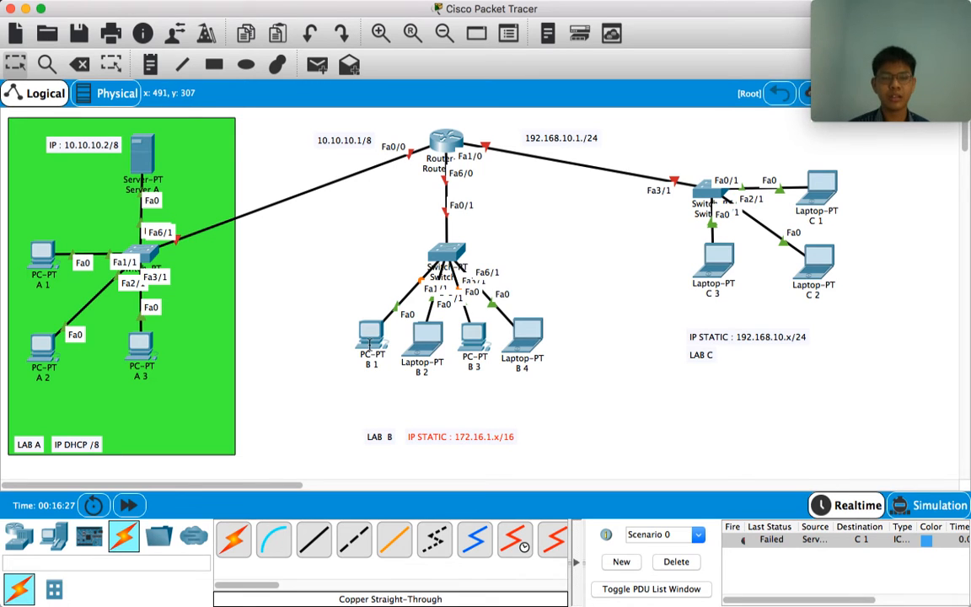
# - Add a "172.16.1.1/16" note and position it beside the link between the router and Switch B
pyautogui.click(150, 64)
pyautogui.click(497, 219)
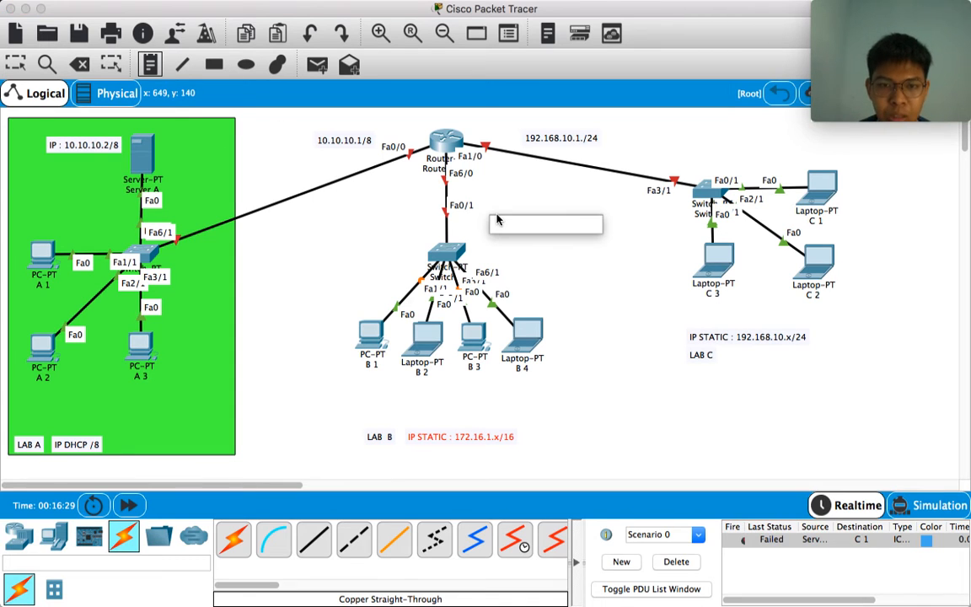
pyautogui.write('172')
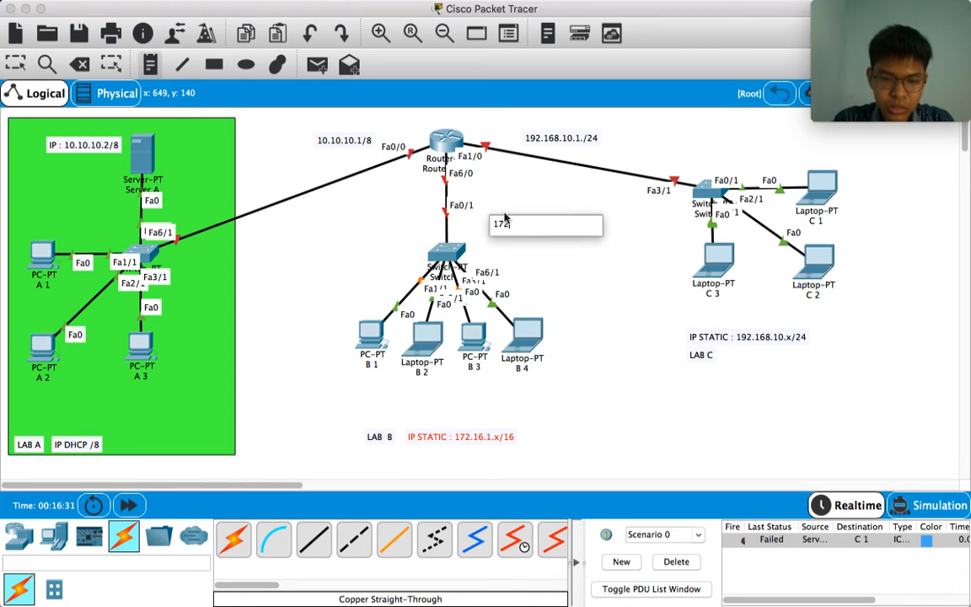
pyautogui.write('.16.')
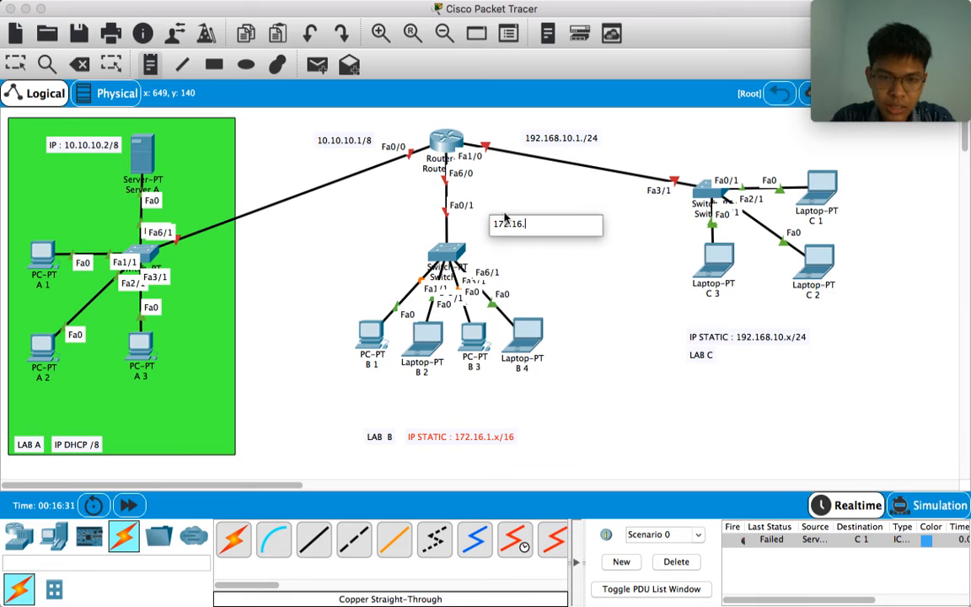
pyautogui.write('1.1/16')
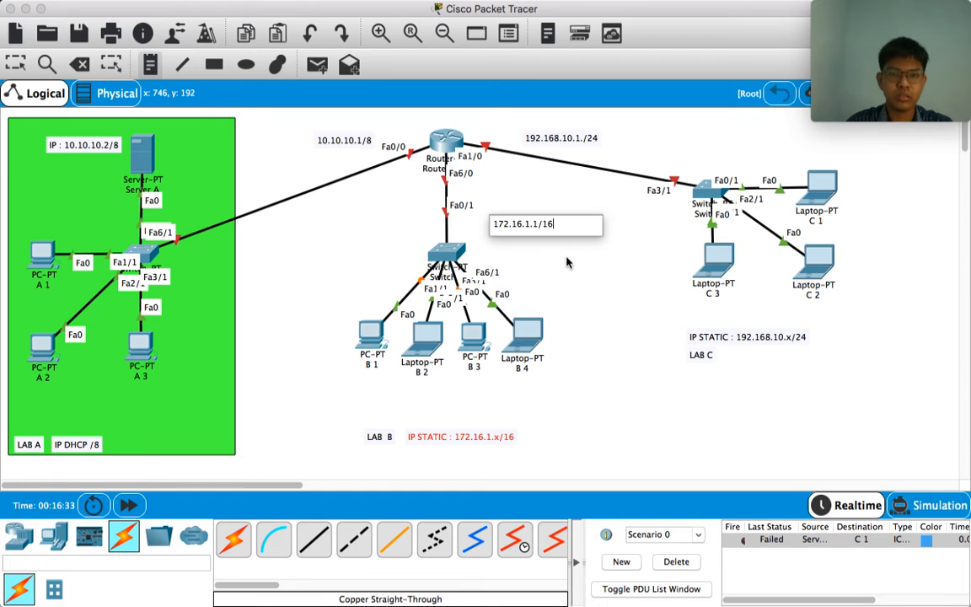
pyautogui.press('Escape')
pyautogui.moveTo(526, 225); pyautogui.dragTo(405, 203)
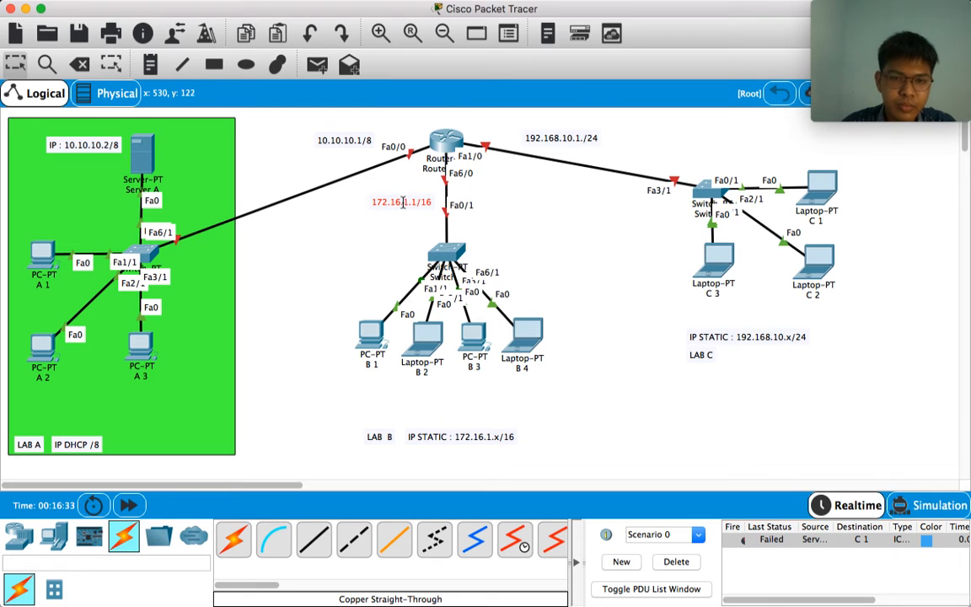
pyautogui.click(601, 273)
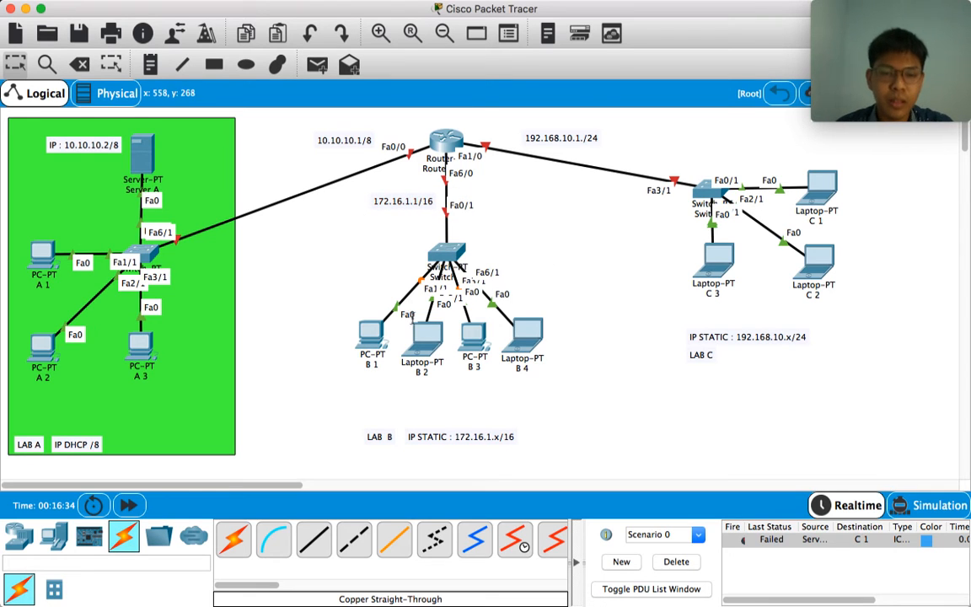
# - Give PC B 1 the static IP address 172.16.1.2 with subnet mask 255.255.0.0
pyautogui.click(374, 343)
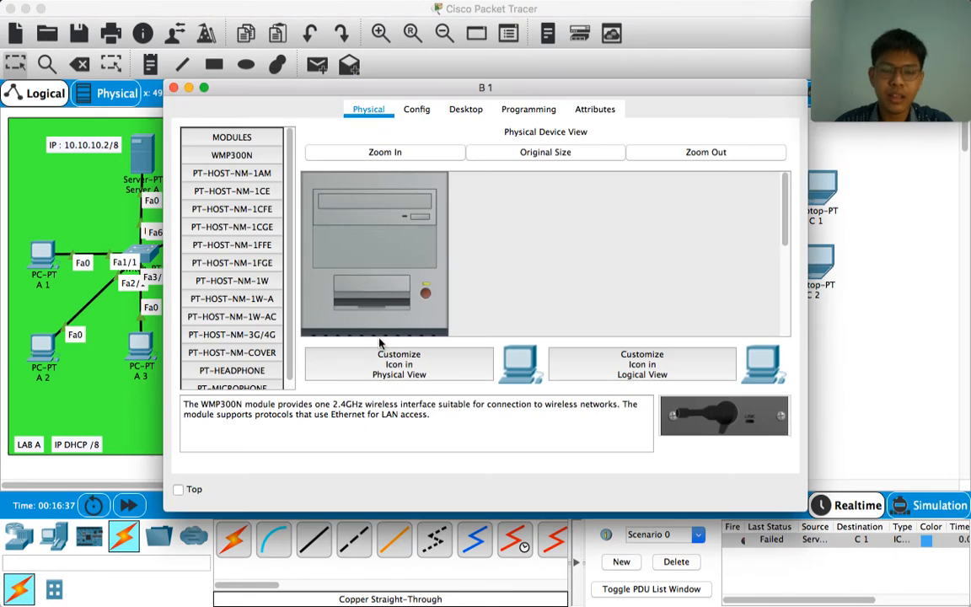
pyautogui.click(466, 110)
pyautogui.click(250, 171)
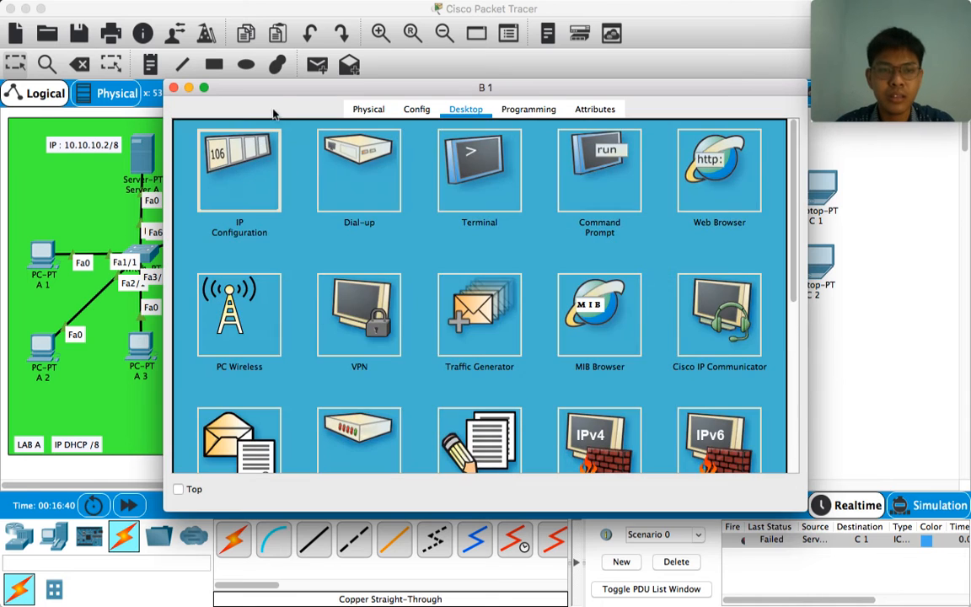
pyautogui.click(410, 231)
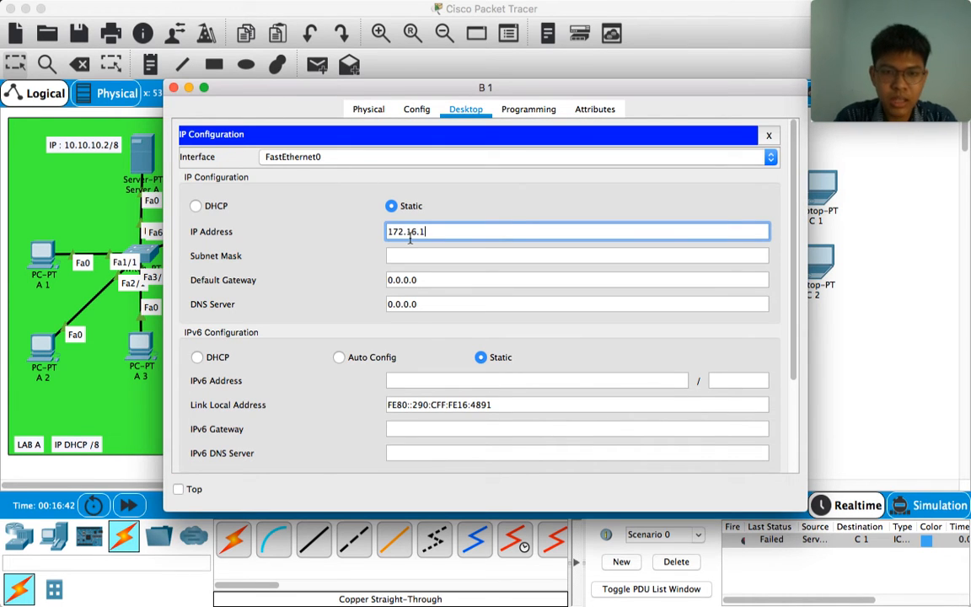
pyautogui.write('172.16.1.2')
pyautogui.press('Tab')
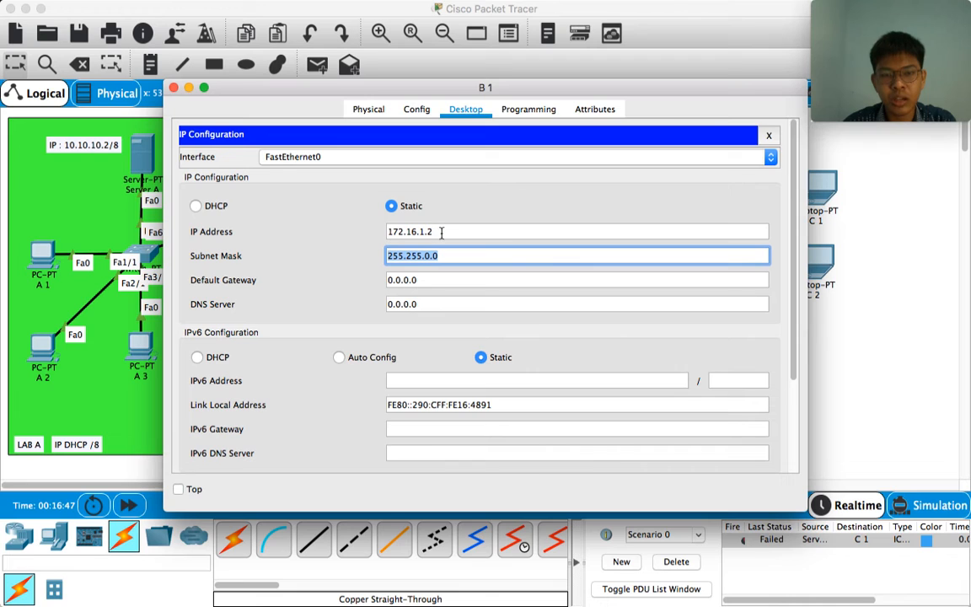
# - Set B 1's default gateway to 172.16.1.1 and close its configuration
pyautogui.moveTo(440, 233); pyautogui.dragTo(386, 232)
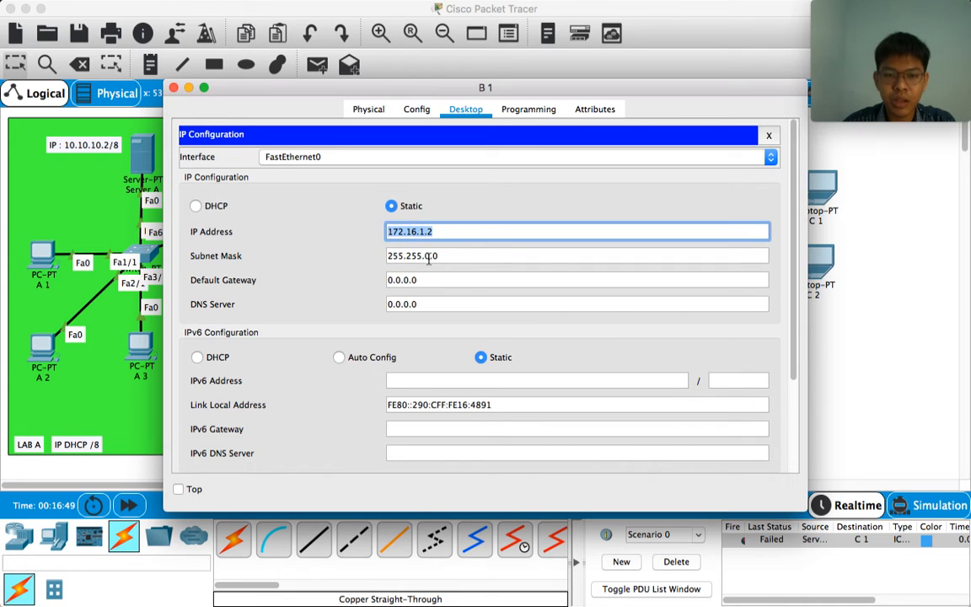
pyautogui.moveTo(438, 279); pyautogui.dragTo(361, 284)
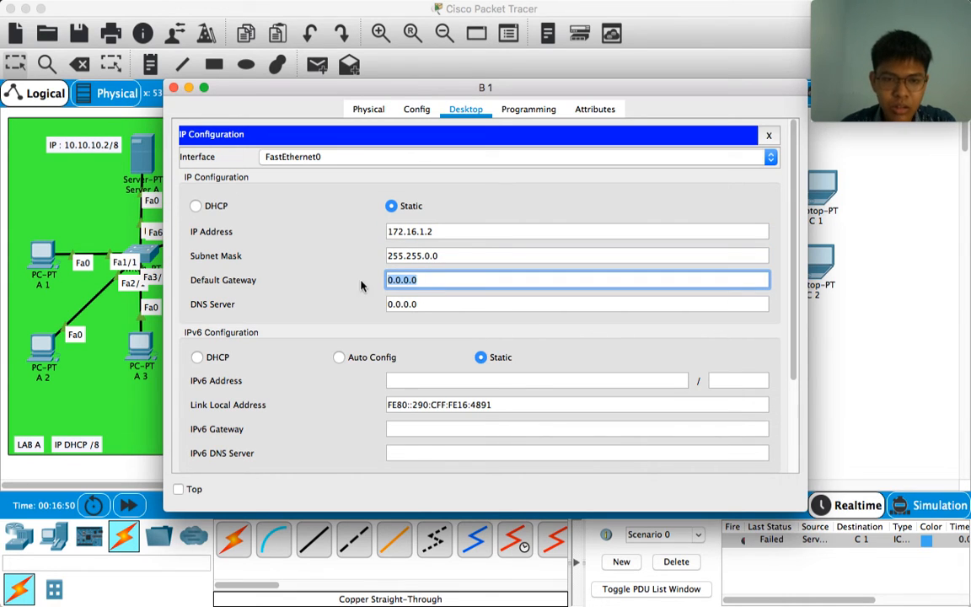
pyautogui.write('172.16.1.1')
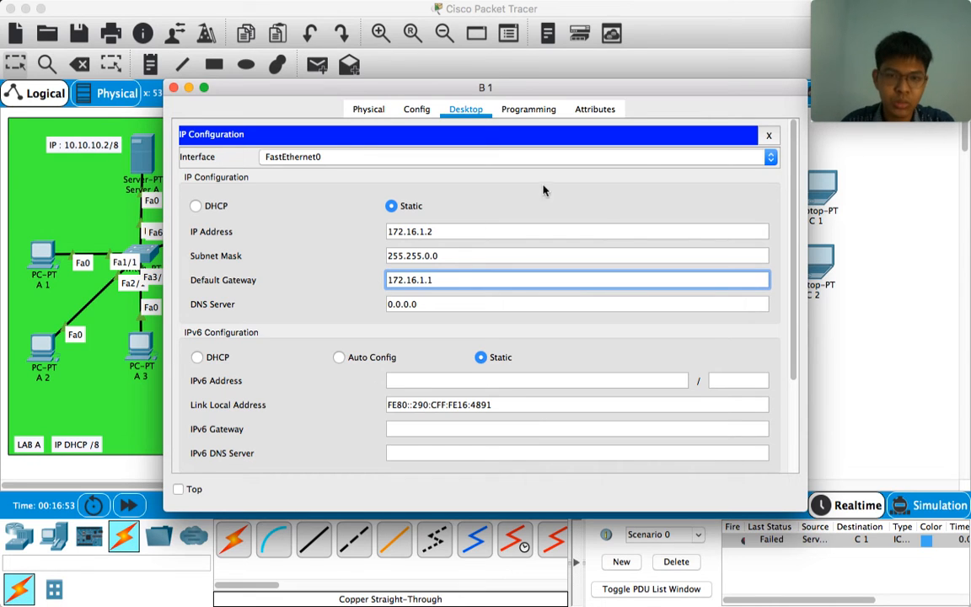
pyautogui.click(624, 303)
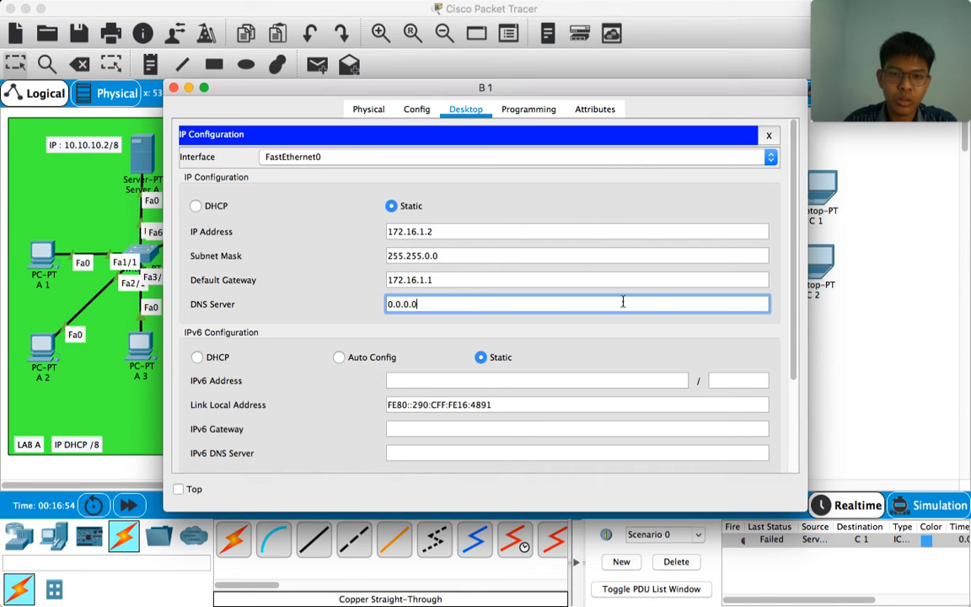
pyautogui.click(172, 87)
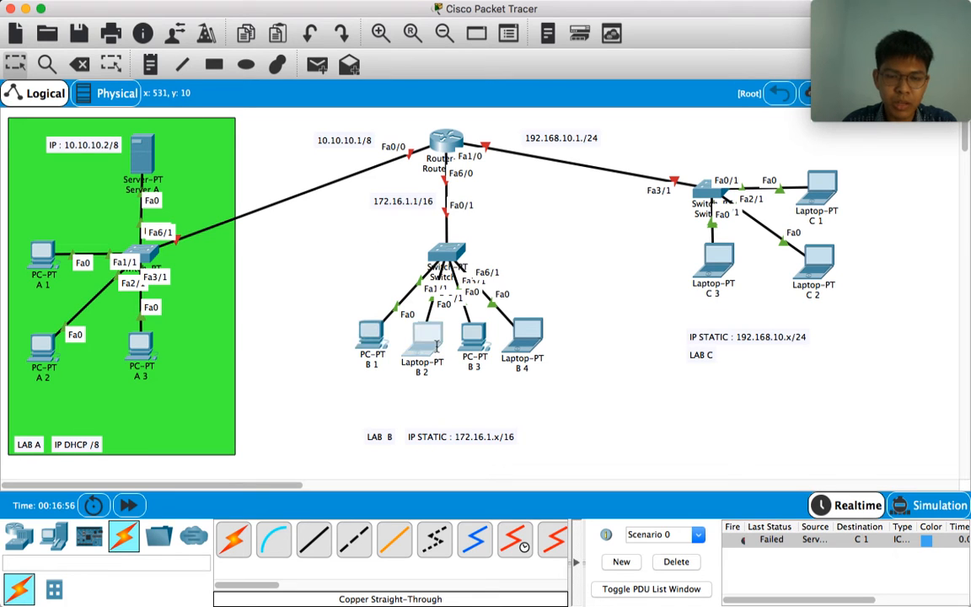
# - Give laptop B 2 the static IP address 172.16.1.3 with subnet mask 255.255.0.0
pyautogui.click(433, 349)
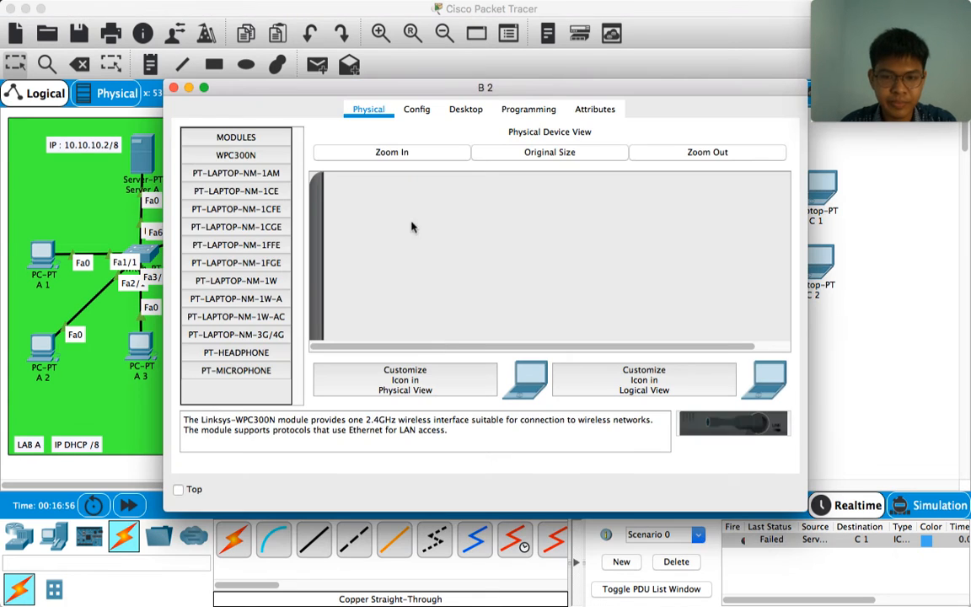
pyautogui.click(465, 109)
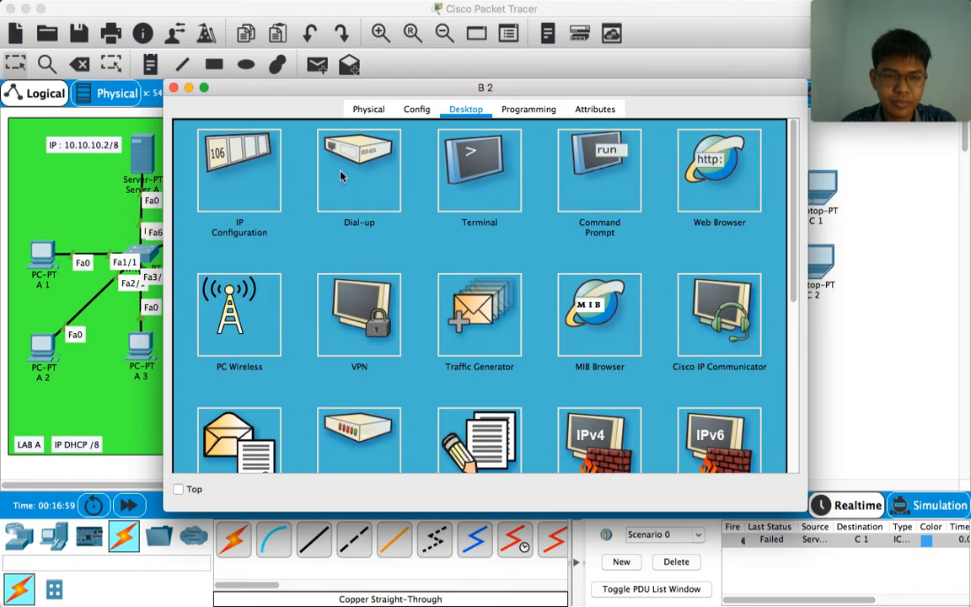
pyautogui.click(222, 158)
pyautogui.click(404, 228)
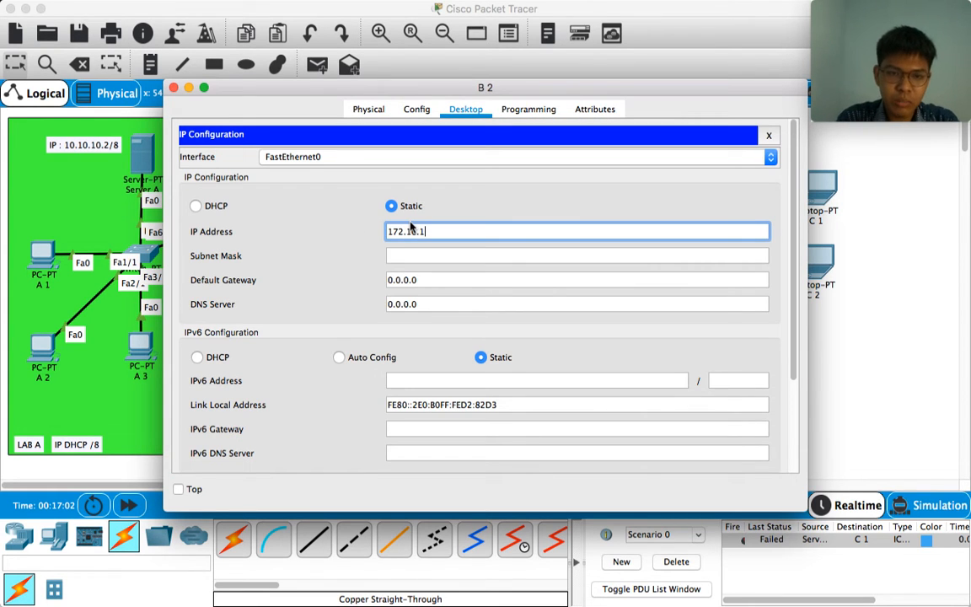
pyautogui.write('172.16.1.3')
pyautogui.press('Tab')
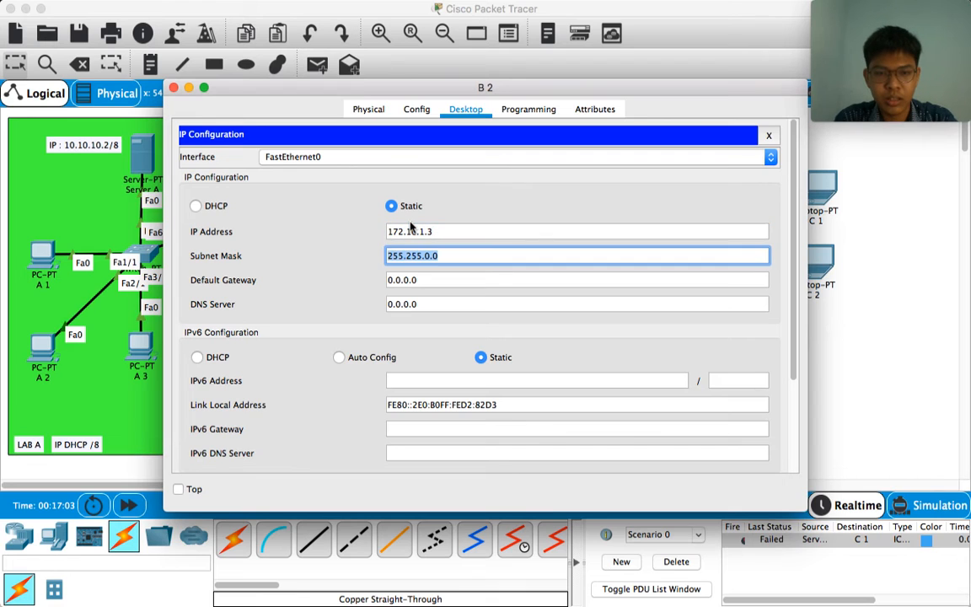
# - Set B 2's default gateway to 172.16.1.1 and close its configuration
pyautogui.press('Tab')
pyautogui.write('1')
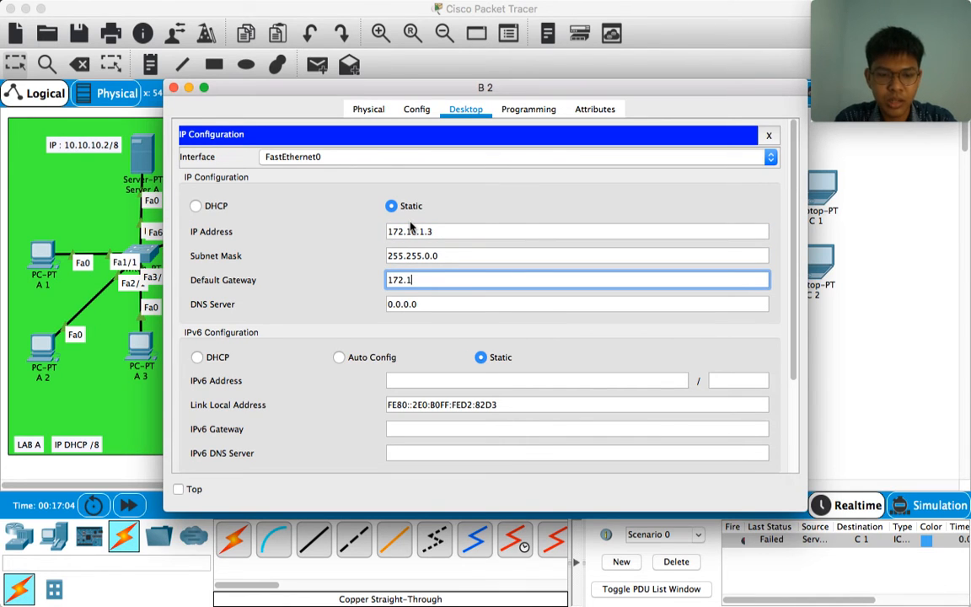
pyautogui.write('72.16.1.1')
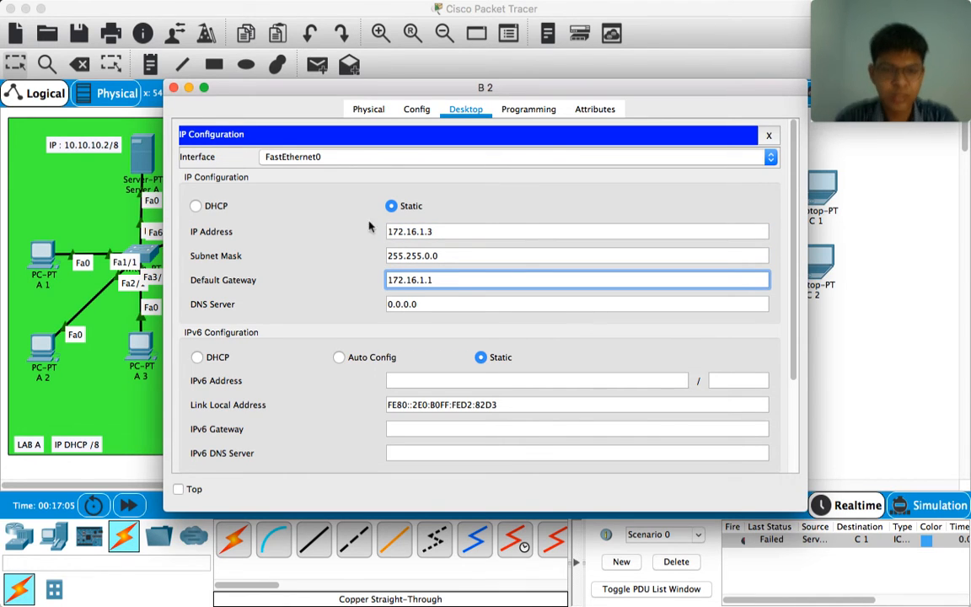
pyautogui.click(173, 87)
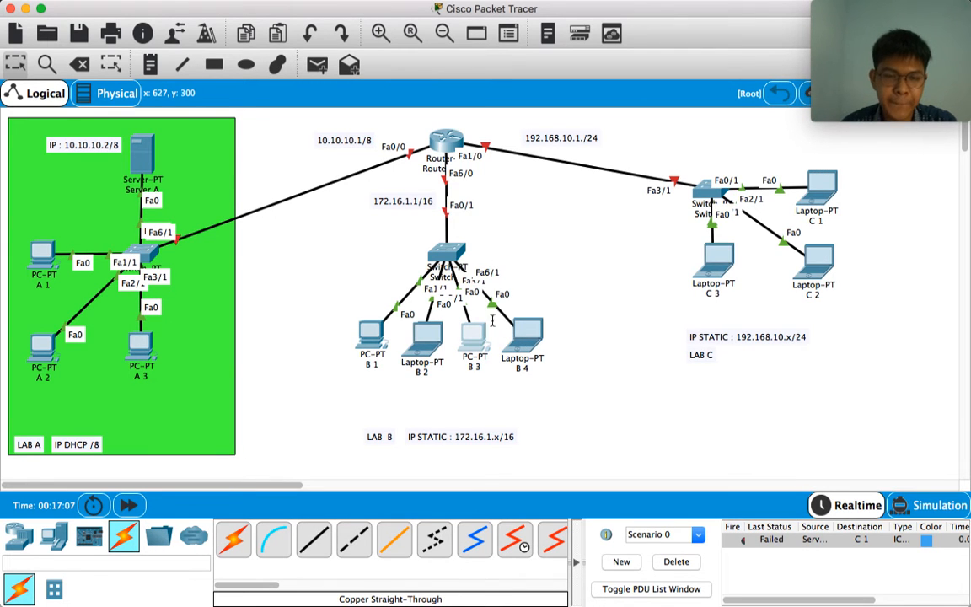
# - Give PC B 3 the static IP address 172.16.1.4 with subnet mask 255.255.0.0
pyautogui.click(492, 322)
pyautogui.click(466, 108)
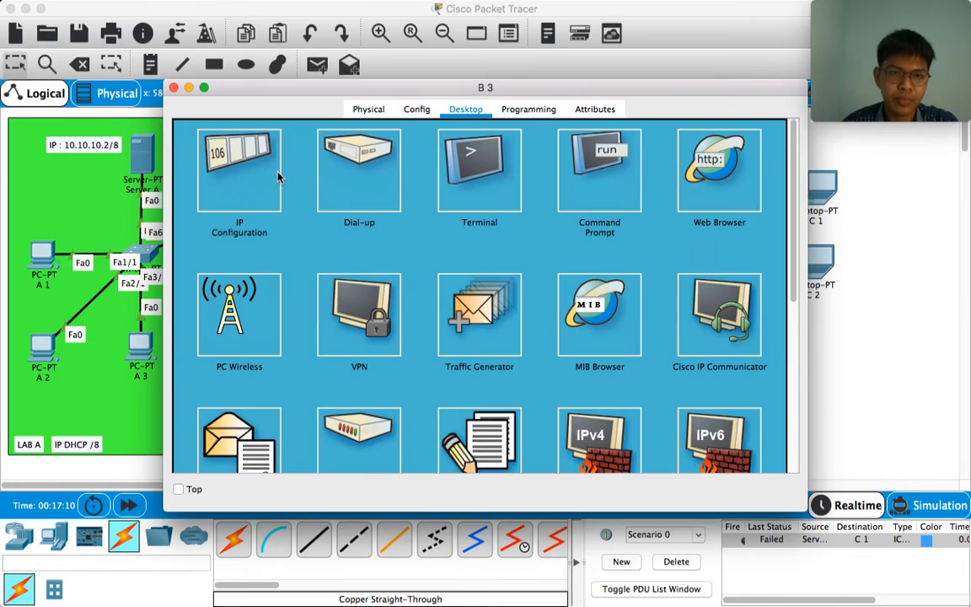
pyautogui.click(249, 161)
pyautogui.click(395, 228)
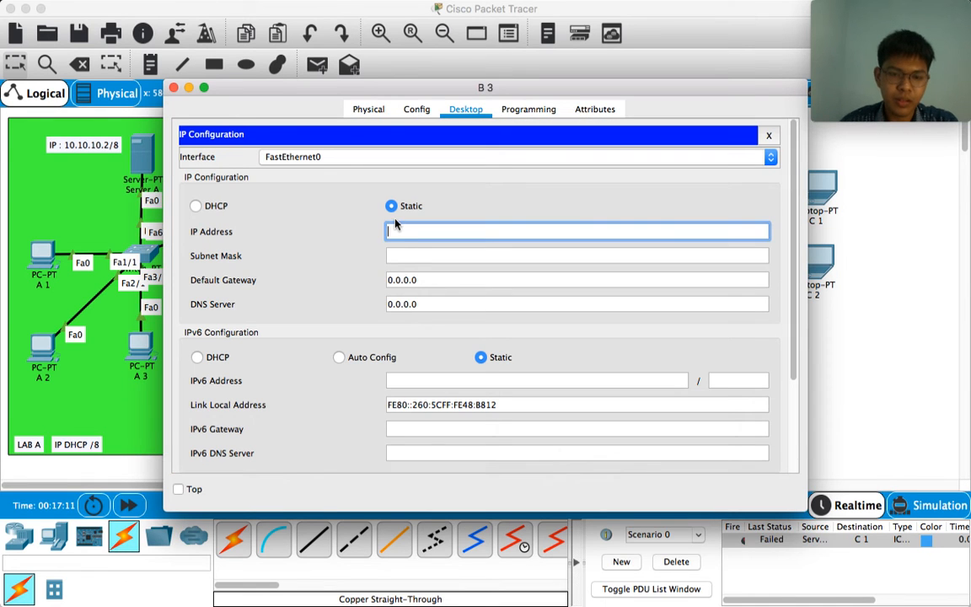
pyautogui.write('172.16.1.4')
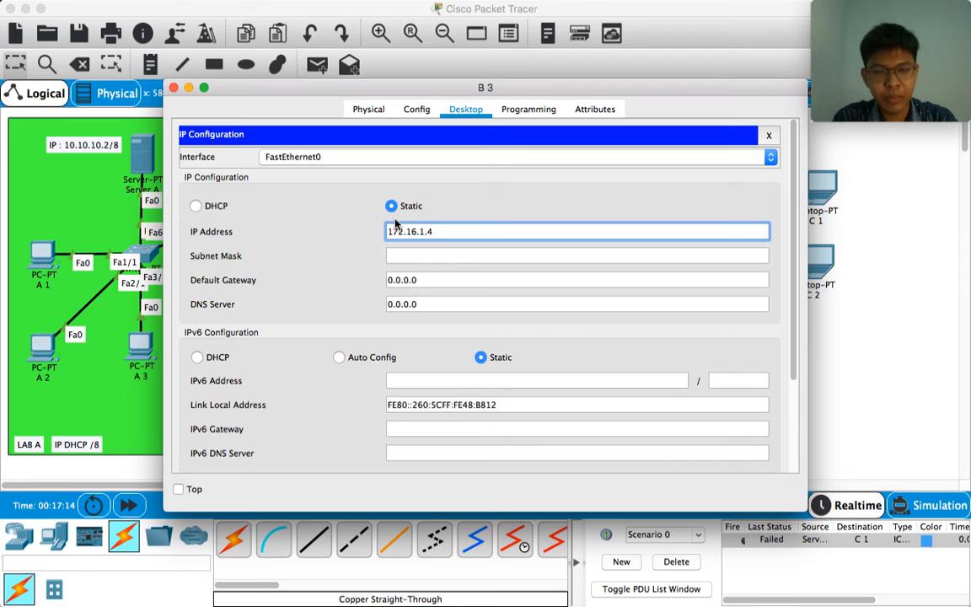
pyautogui.press('Tab')
pyautogui.write('1')
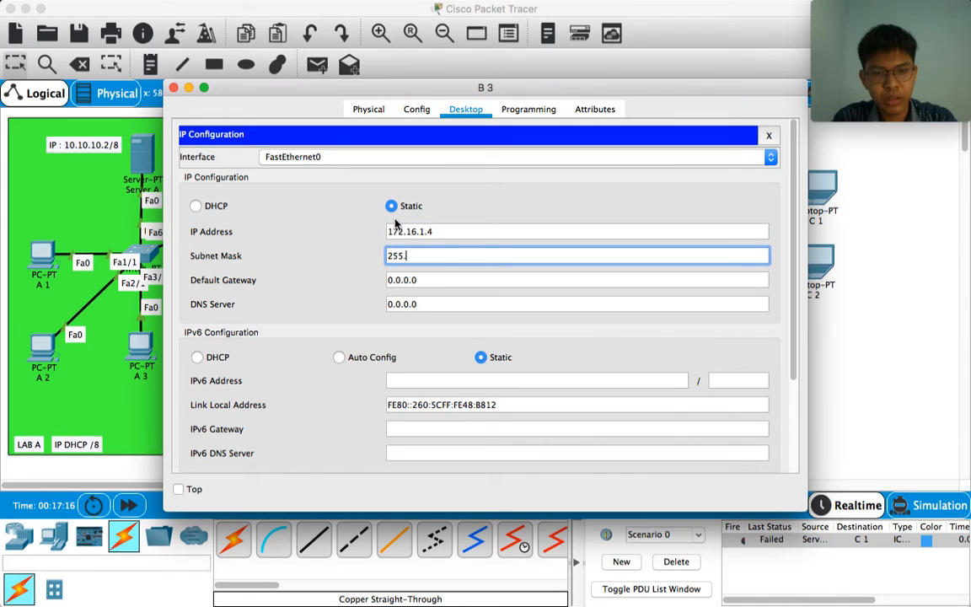
pyautogui.press('Tab')
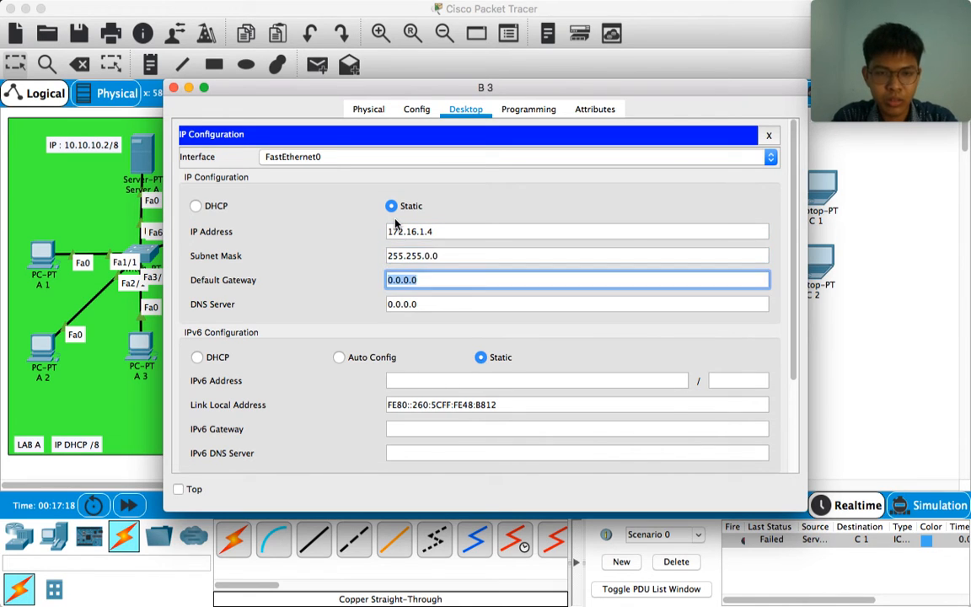
# - Set B 3's default gateway to 172.16.1.1 and close its configuration
pyautogui.write('172.16.1')
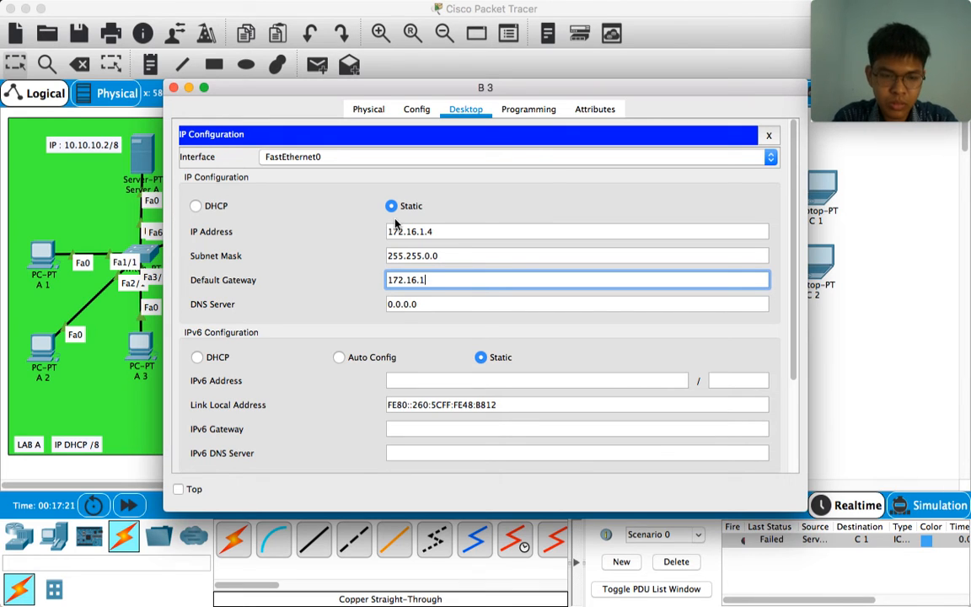
pyautogui.write('.1')
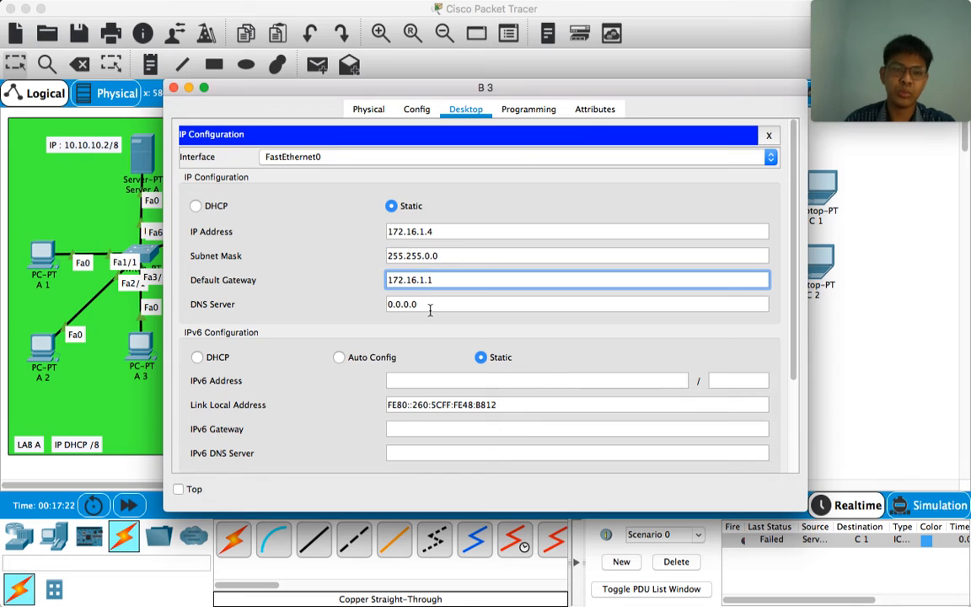
pyautogui.click(428, 308)
pyautogui.click(173, 88)
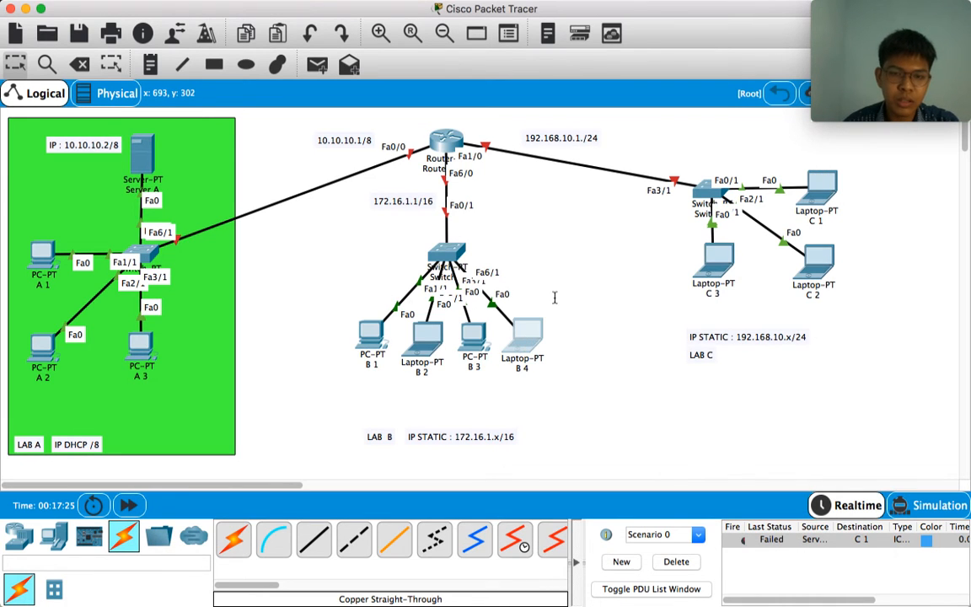
# - Give laptop B 4 the static IP address 172.16.1.5 with subnet mask 255.255.0.0
pyautogui.click(531, 341)
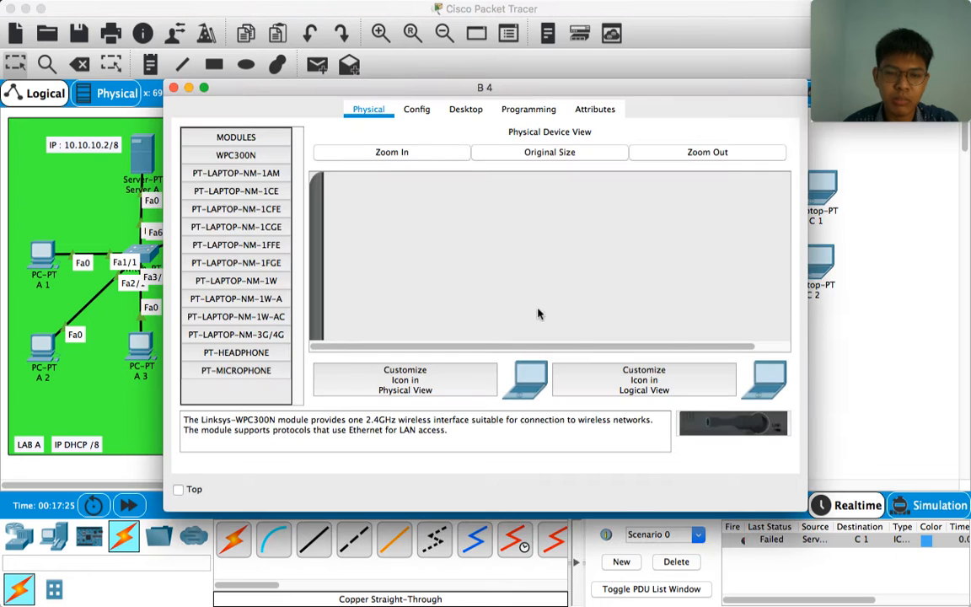
pyautogui.click(465, 110)
pyautogui.click(249, 178)
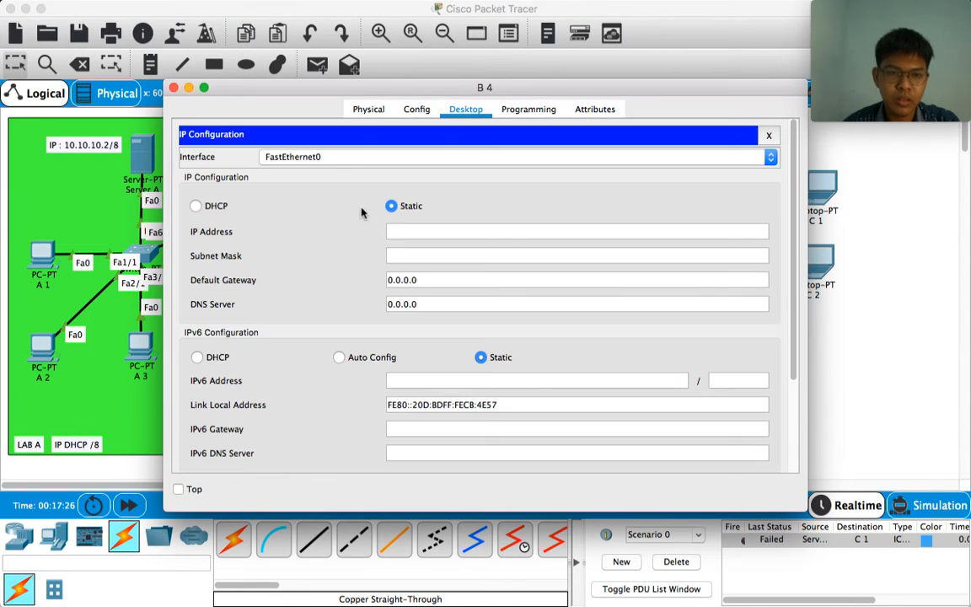
pyautogui.click(401, 230)
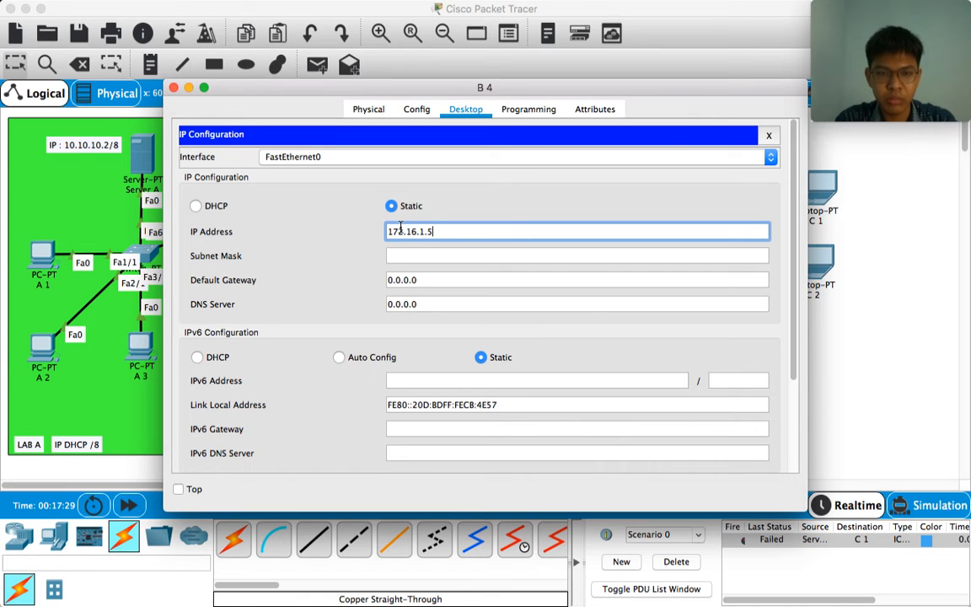
pyautogui.press('Tab')
pyautogui.press('Tab')
# - Set B 4's default gateway to 172.16.1.1 and close its configuration
pyautogui.write('172')
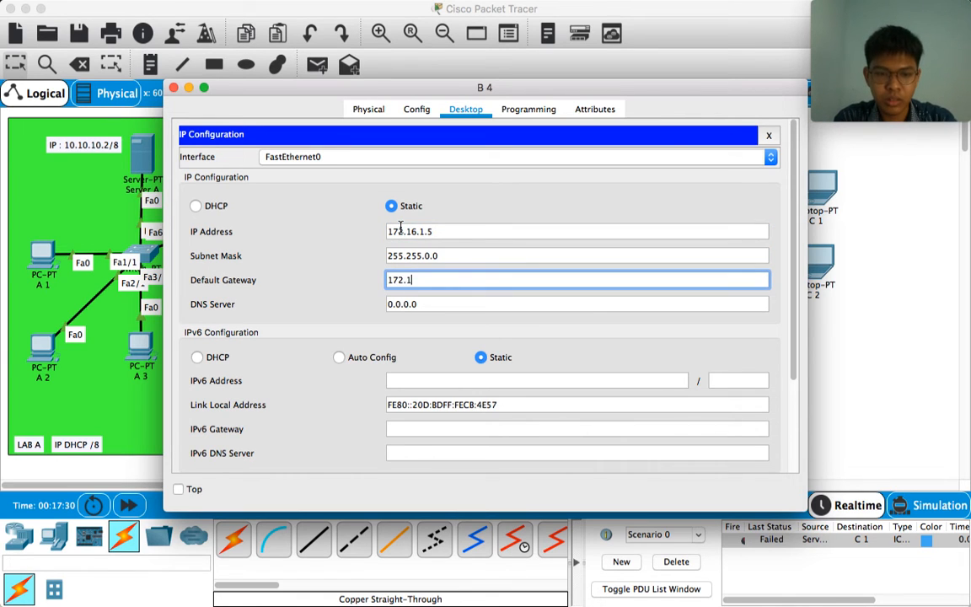
pyautogui.write('.16.')
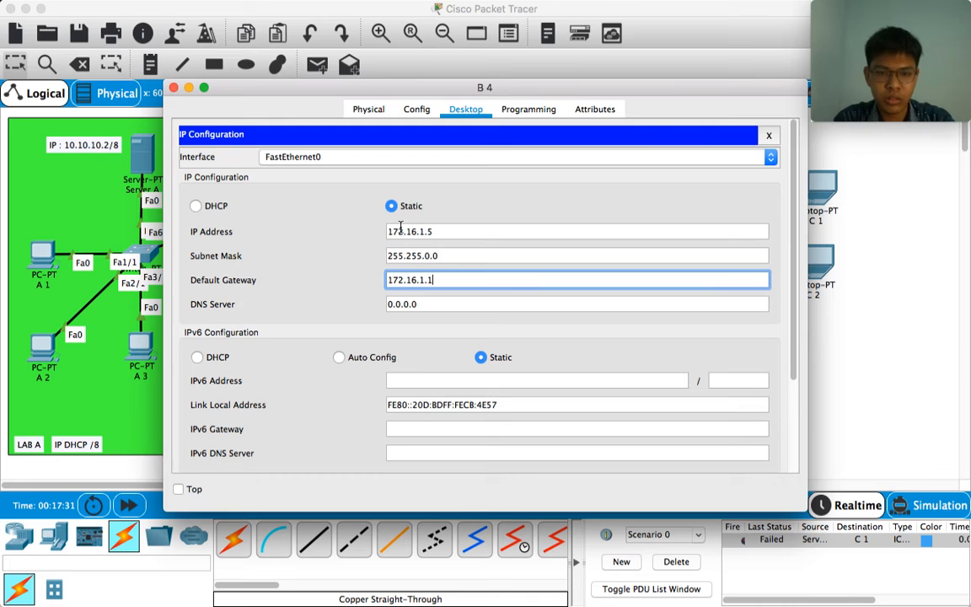
pyautogui.write('1.1')
pyautogui.click(174, 87)
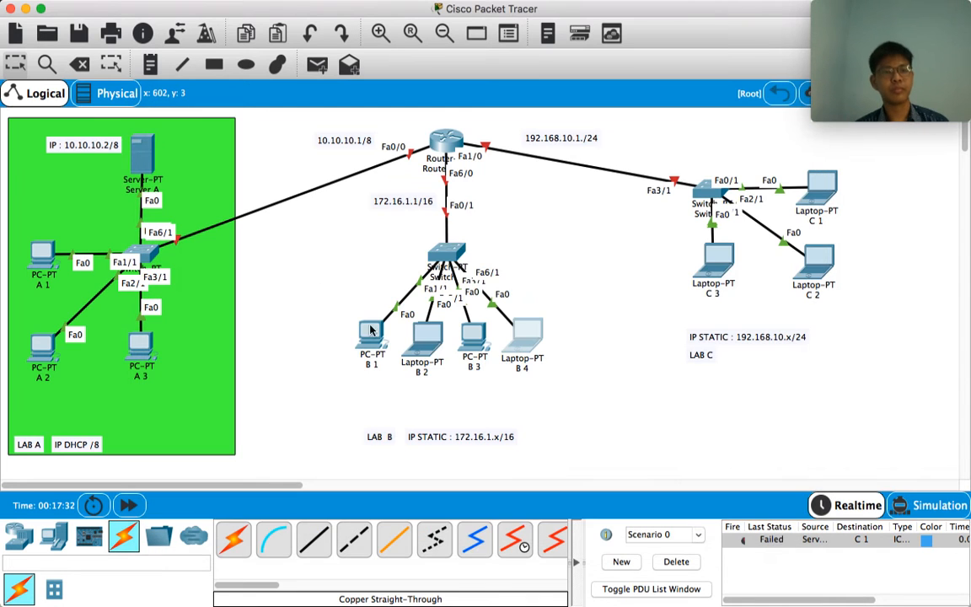
# - Delete the old test scenario and send a simple PDU from B 1 to B 2
pyautogui.click(666, 563)
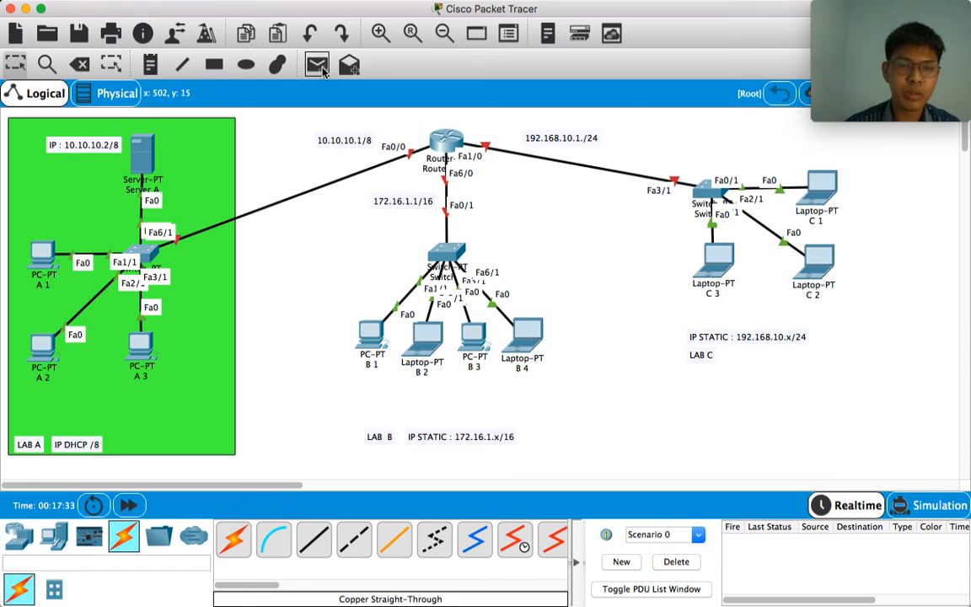
pyautogui.click(316, 64)
pyautogui.click(371, 332)
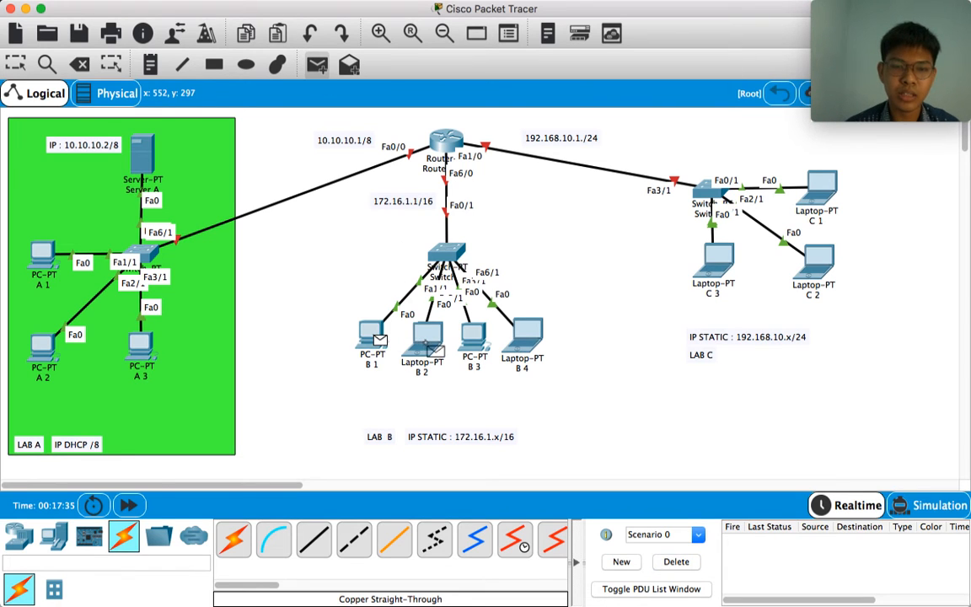
pyautogui.click(428, 342)
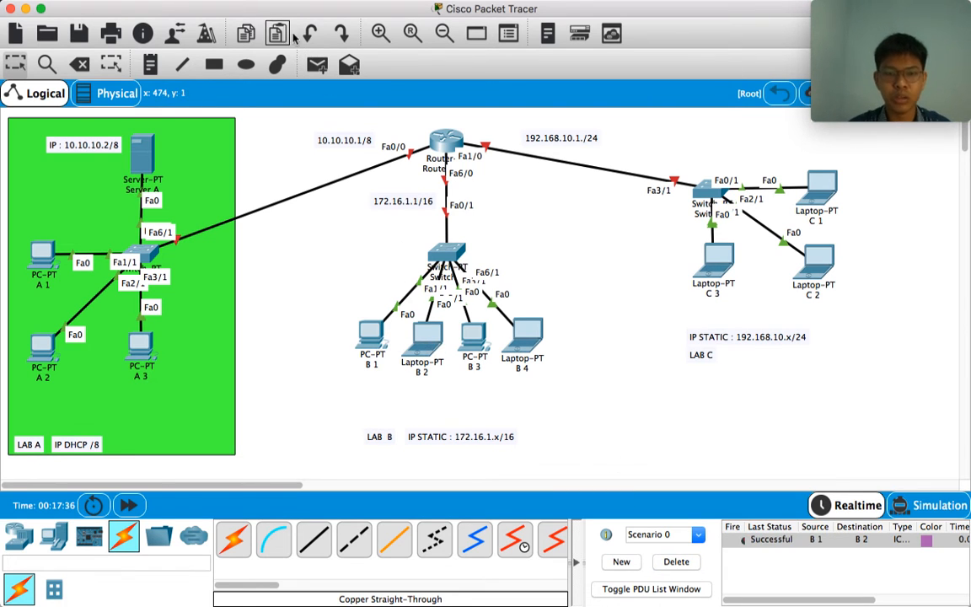
# - Test connectivity within Lab B by sending simple PDUs from B 1 to B 3 and from B 1 to B 4
pyautogui.click(317, 65)
pyautogui.click(370, 334)
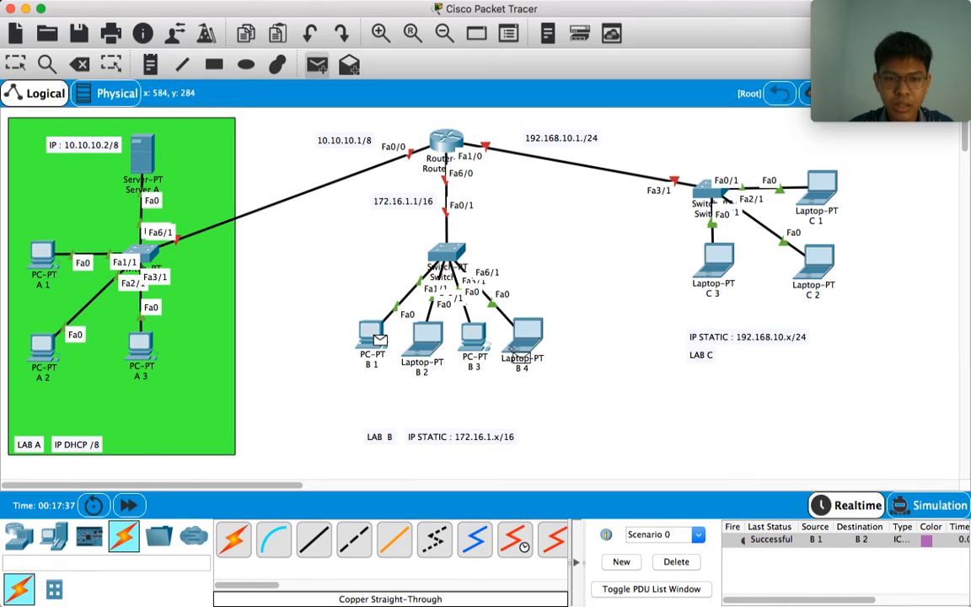
pyautogui.click(474, 337)
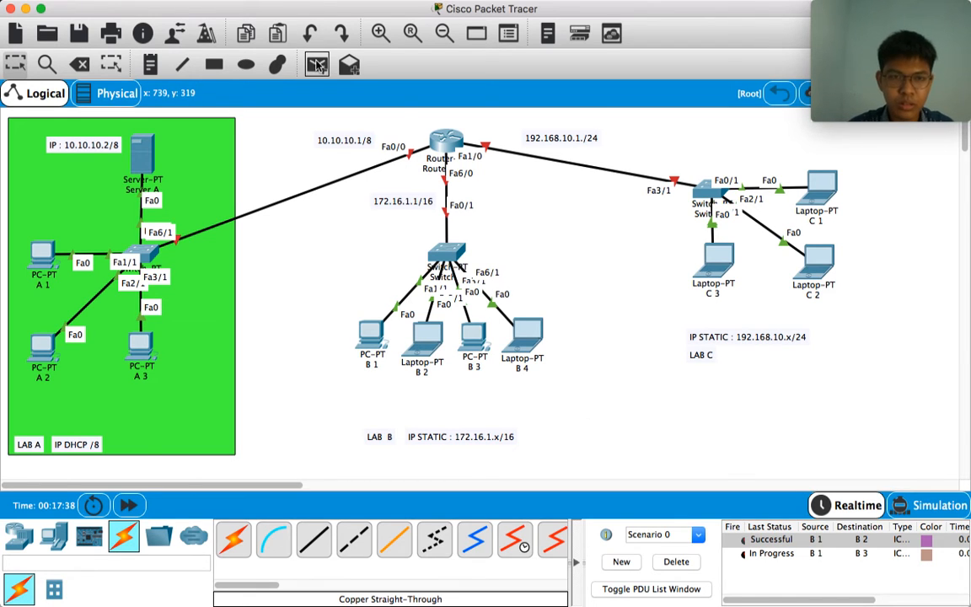
pyautogui.click(525, 337)
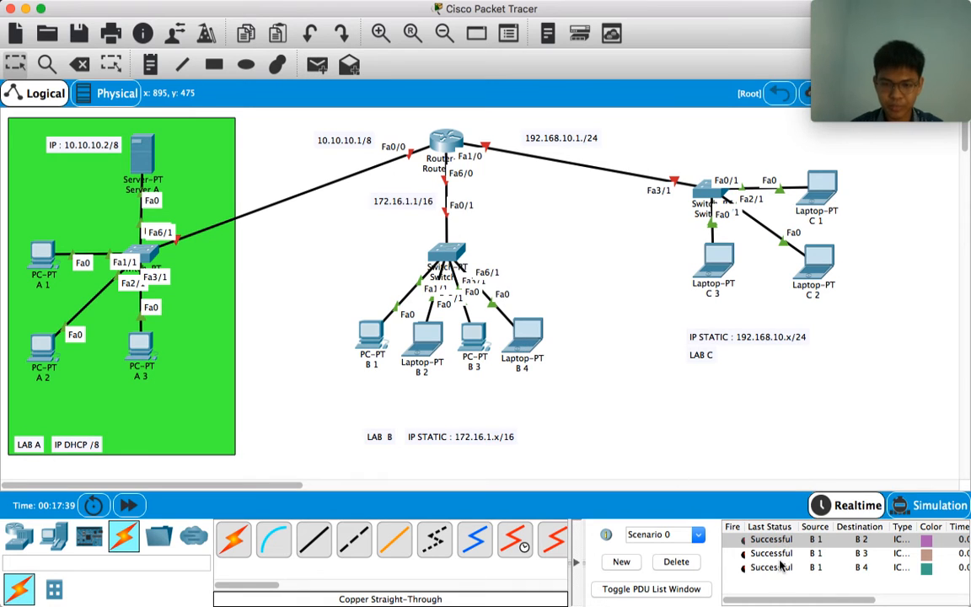
# - Clear the Lab B test results, test a simple PDU from B 1 to A 3 in Lab A, and delete that test
pyautogui.click(676, 561)
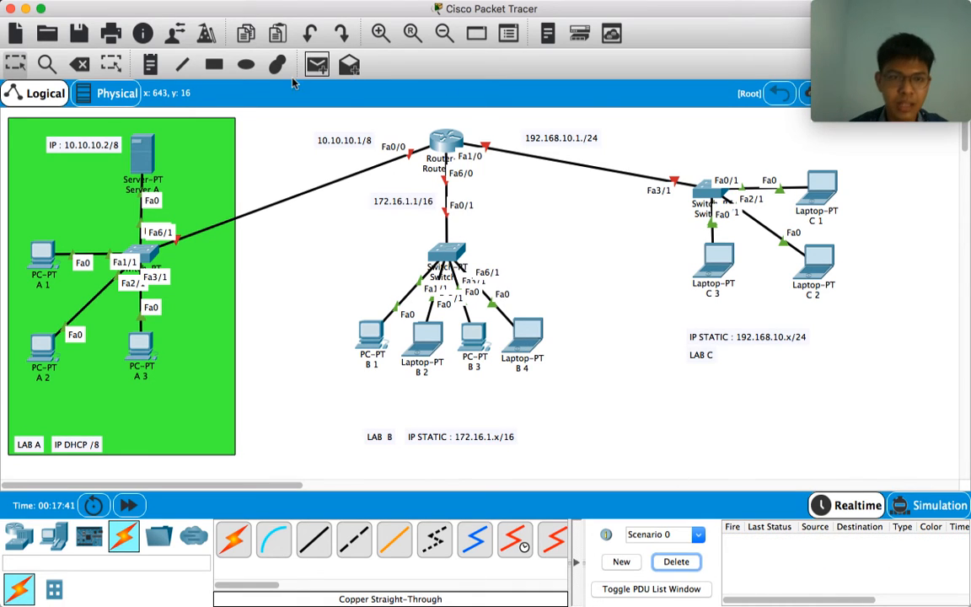
pyautogui.click(317, 65)
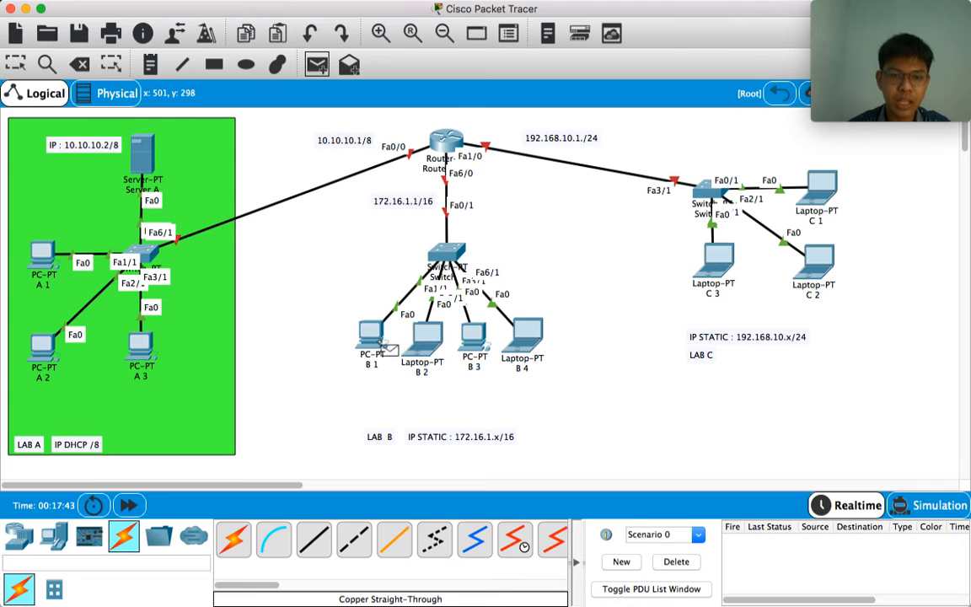
pyautogui.click(376, 336)
pyautogui.click(137, 340)
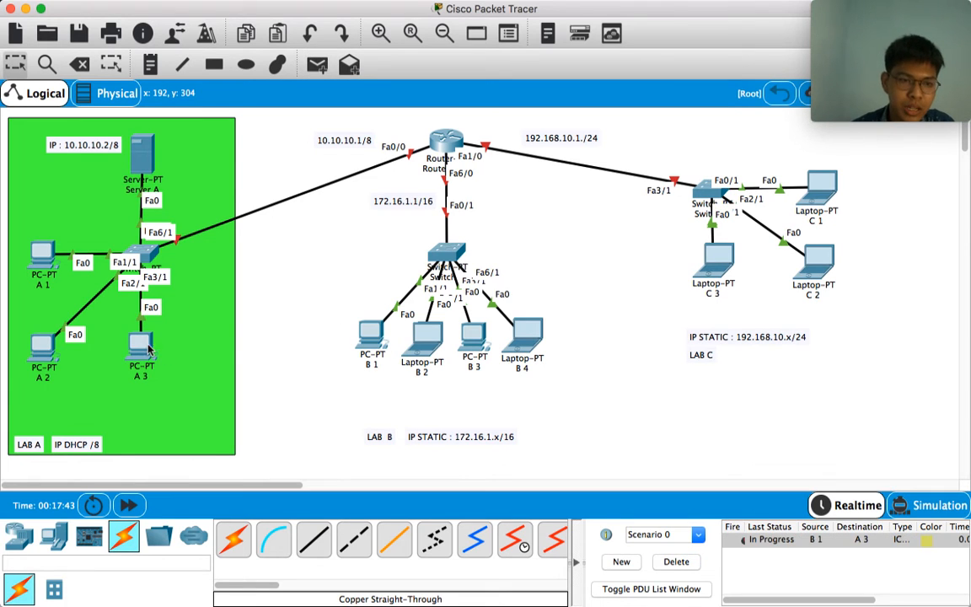
pyautogui.click(744, 543)
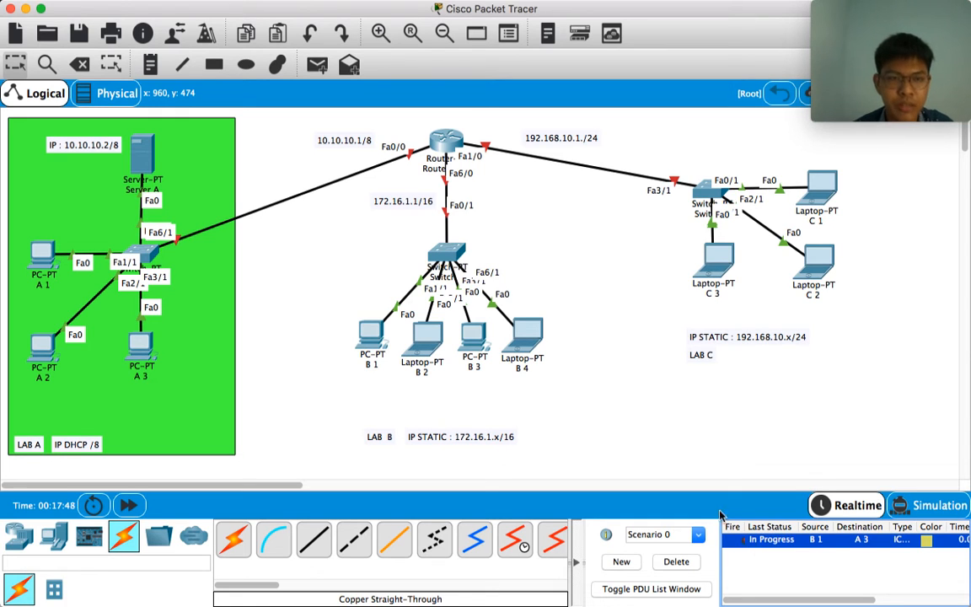
pyautogui.click(684, 566)
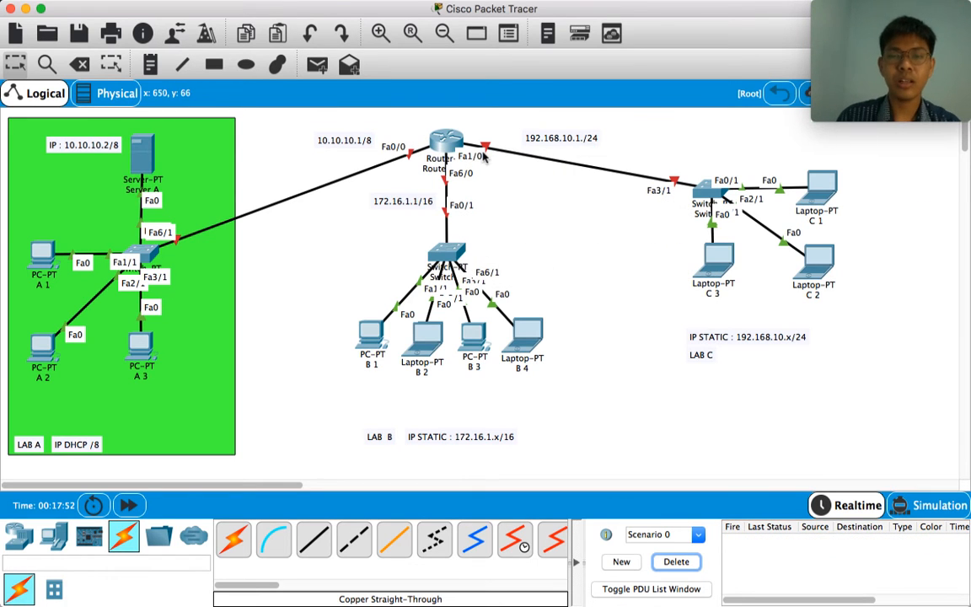
# - Open the central router's command-line interface and answer no to the initial configuration dialog
pyautogui.moveTo(449, 147); pyautogui.dragTo(446, 146)
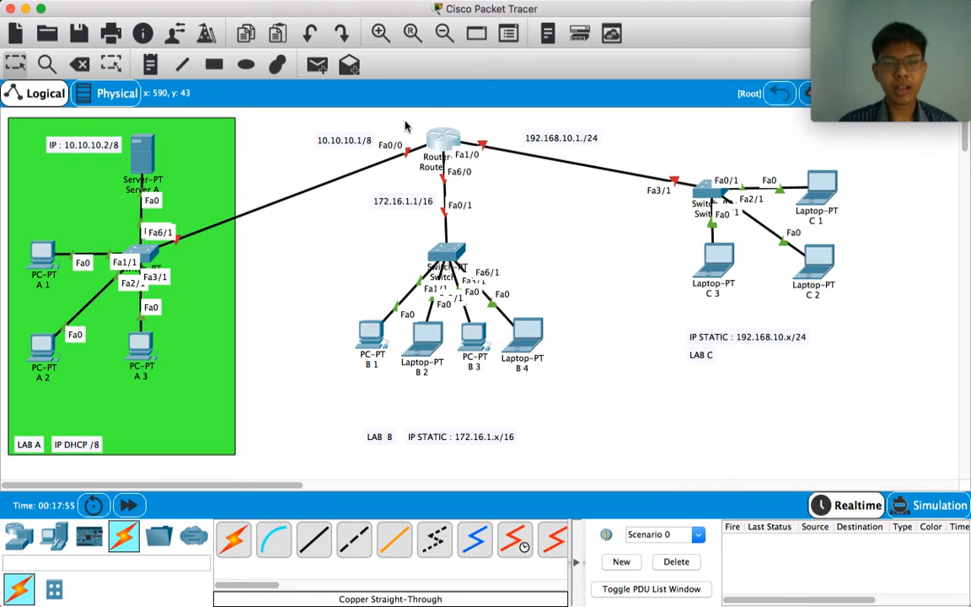
pyautogui.click(447, 144)
pyautogui.click(501, 112)
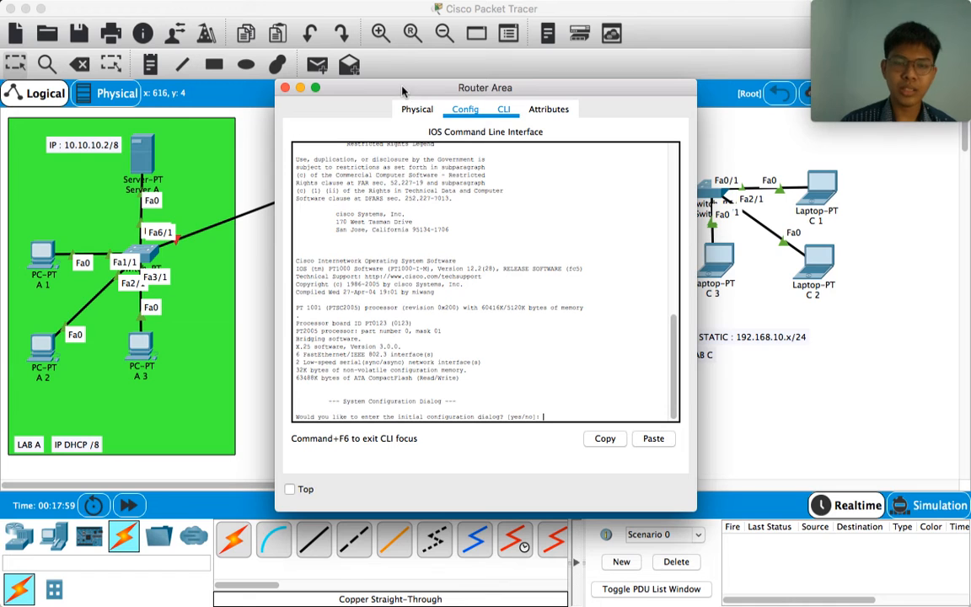
pyautogui.moveTo(394, 87); pyautogui.dragTo(612, 165)
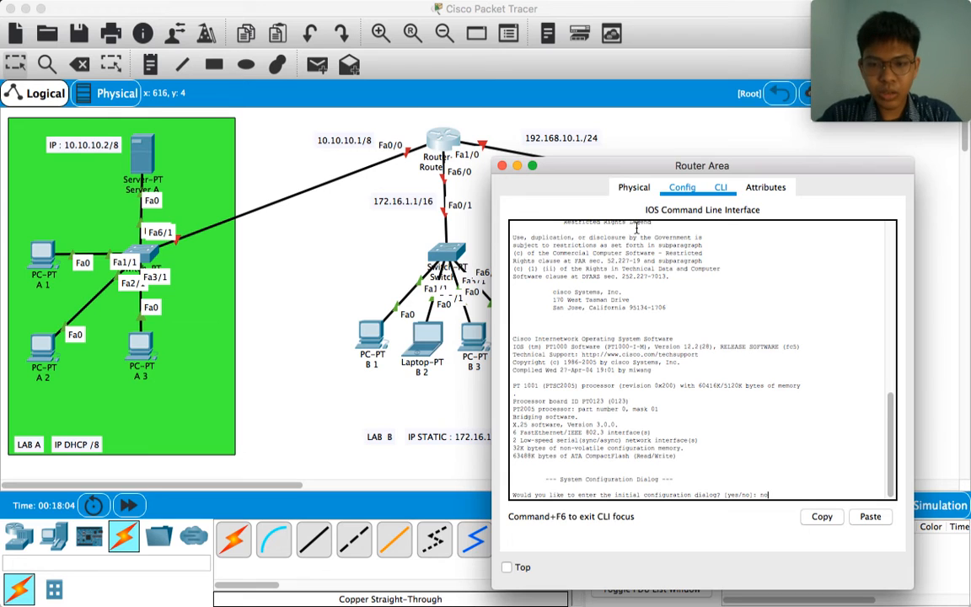
pyautogui.write('no')
pyautogui.press('Return')
pyautogui.press('Return')
# - Enter privileged mode with en and global configuration mode with conf t on the router
pyautogui.write('en')
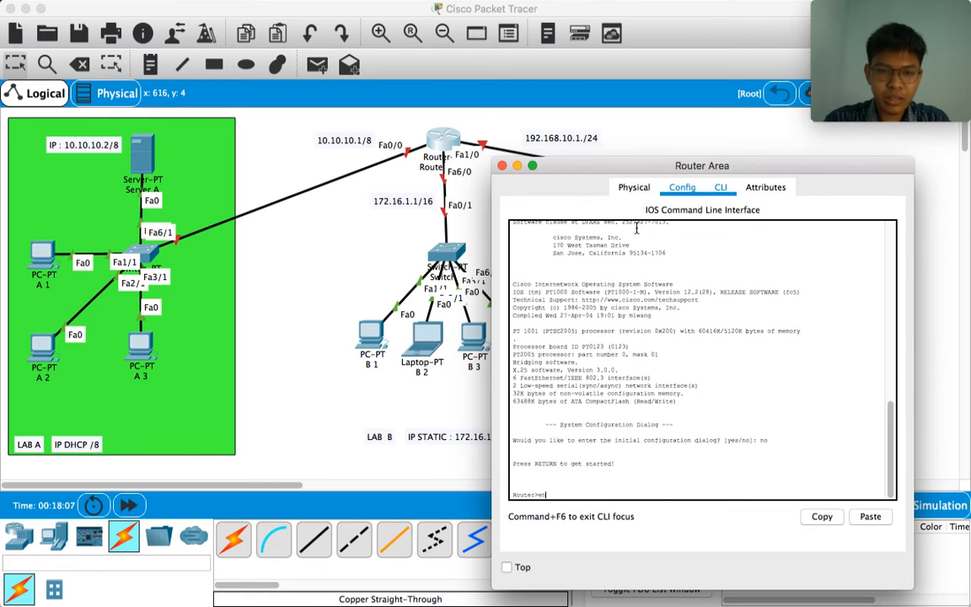
pyautogui.press('Return')
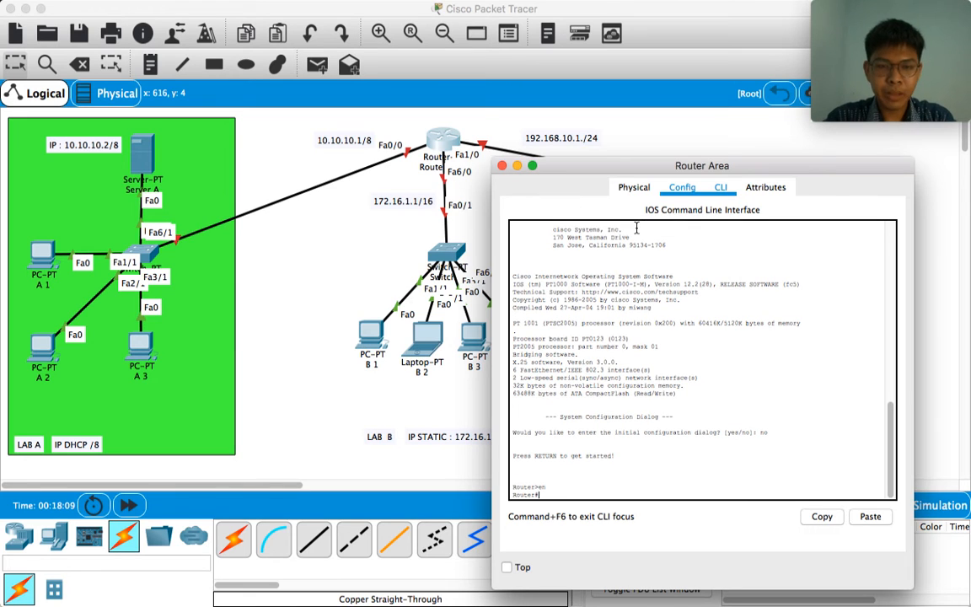
pyautogui.write('conf')
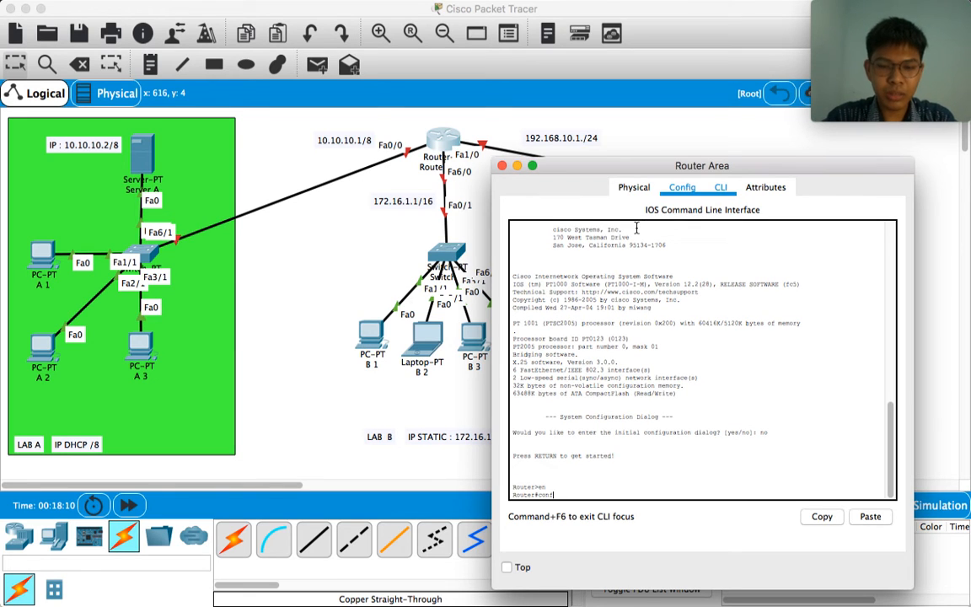
pyautogui.write(' t')
pyautogui.press('Return')
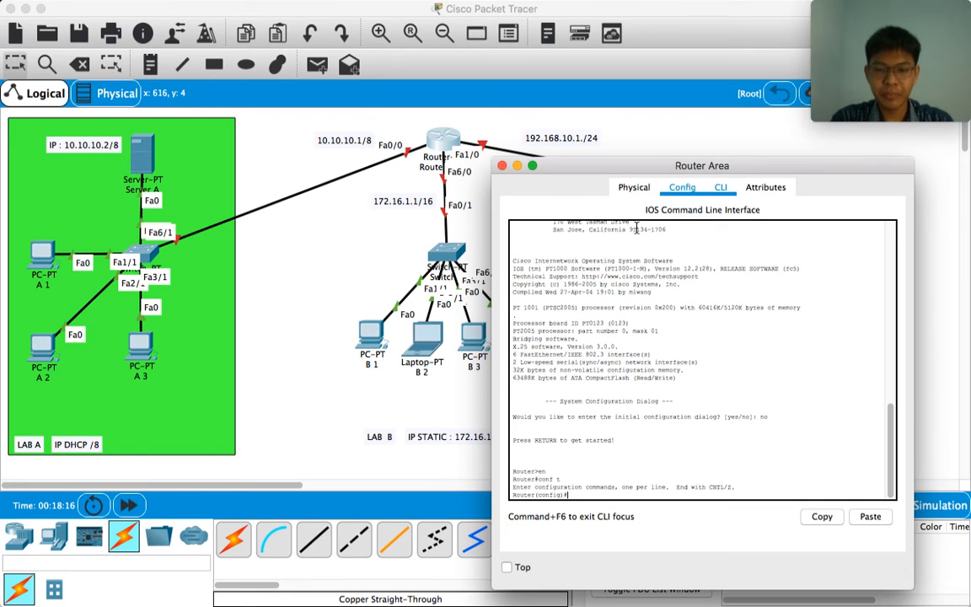
# - Enter configuration of interface fa0/0 and assign it IP address 10.10.10.1 with subnet mask 255.0.0.0
pyautogui.write('int')
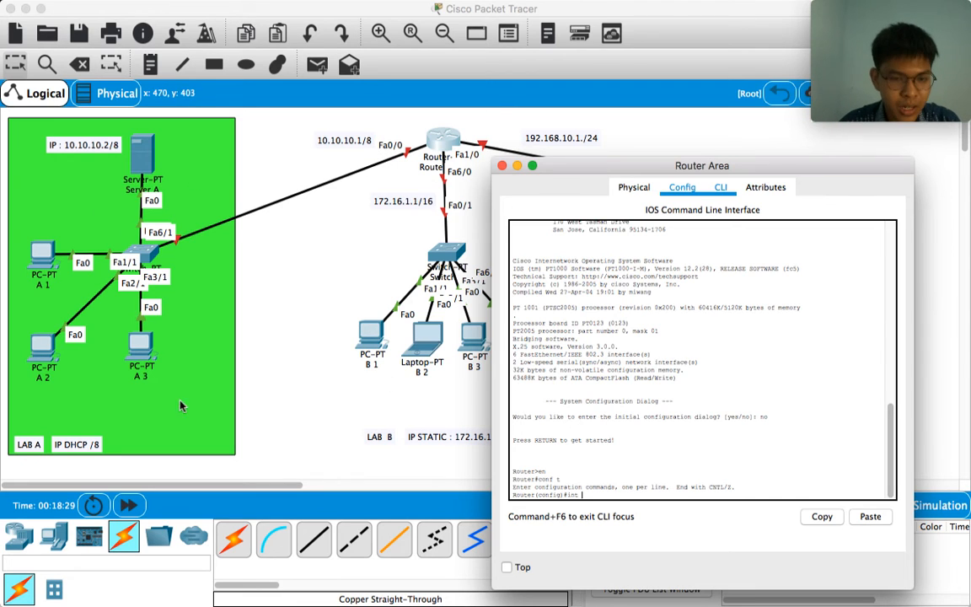
pyautogui.write('fa0')
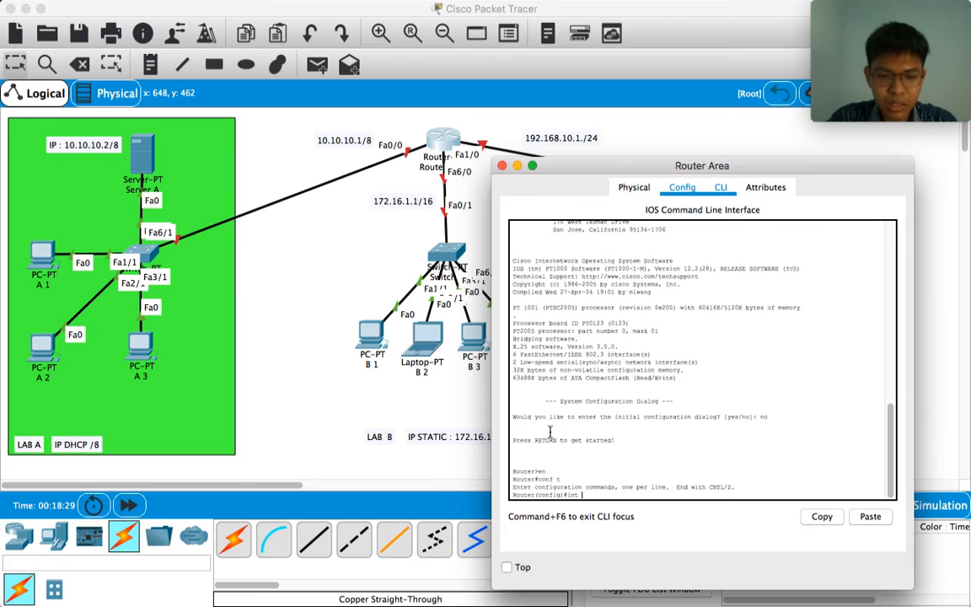
pyautogui.write('/')
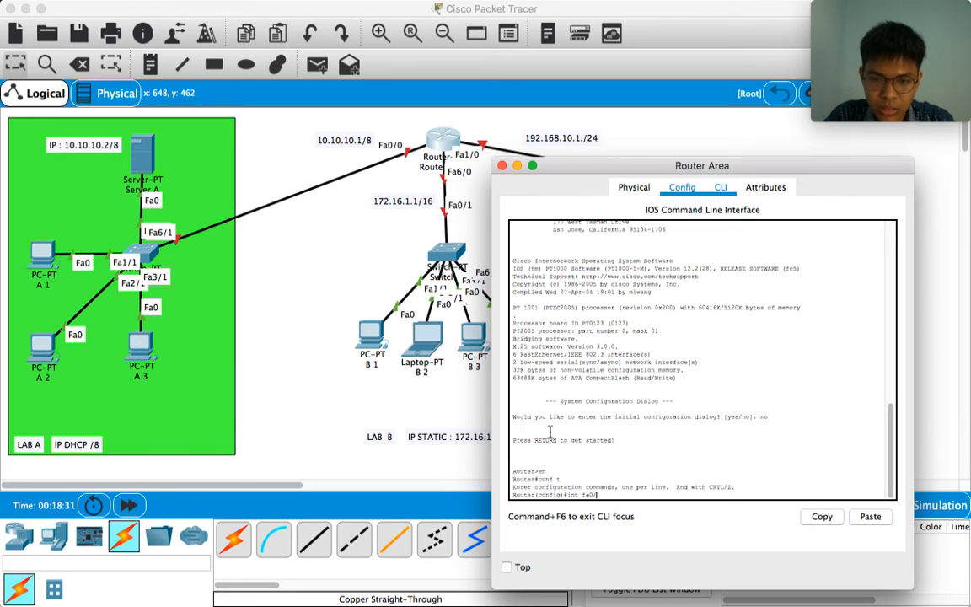
pyautogui.write('0')
pyautogui.press('Return')
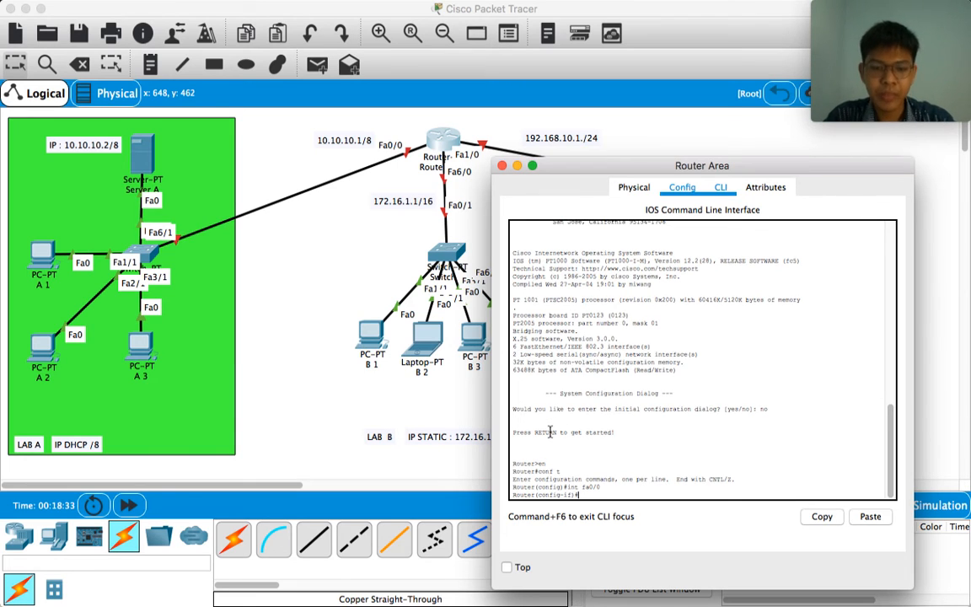
pyautogui.write('ip')
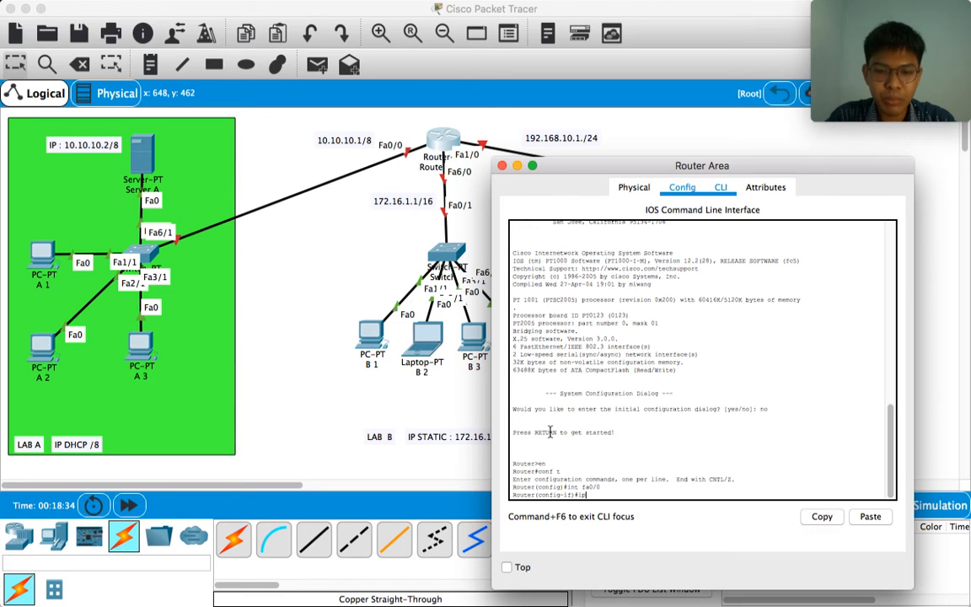
pyautogui.write(' add')
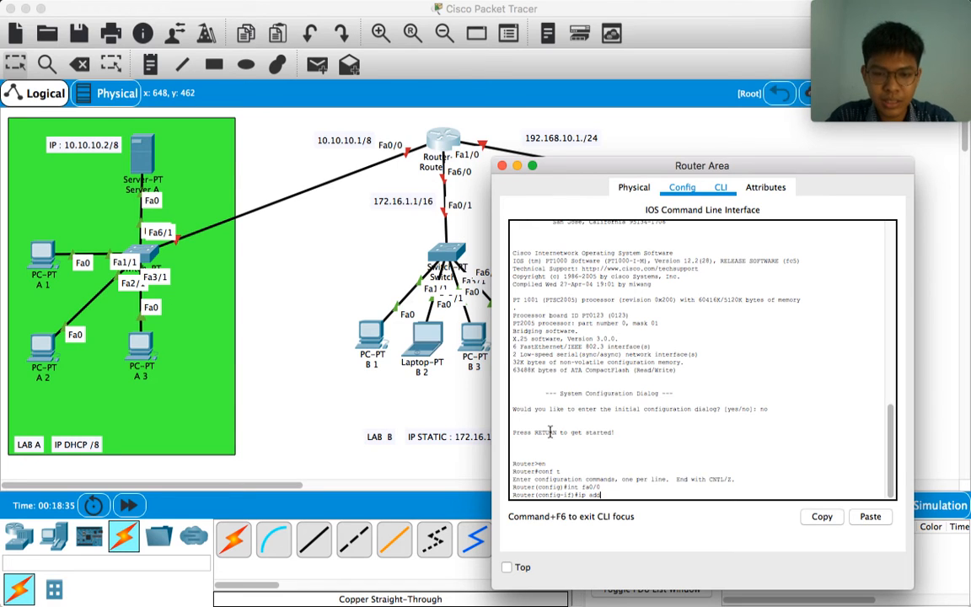
pyautogui.write(' 10.10.1.')
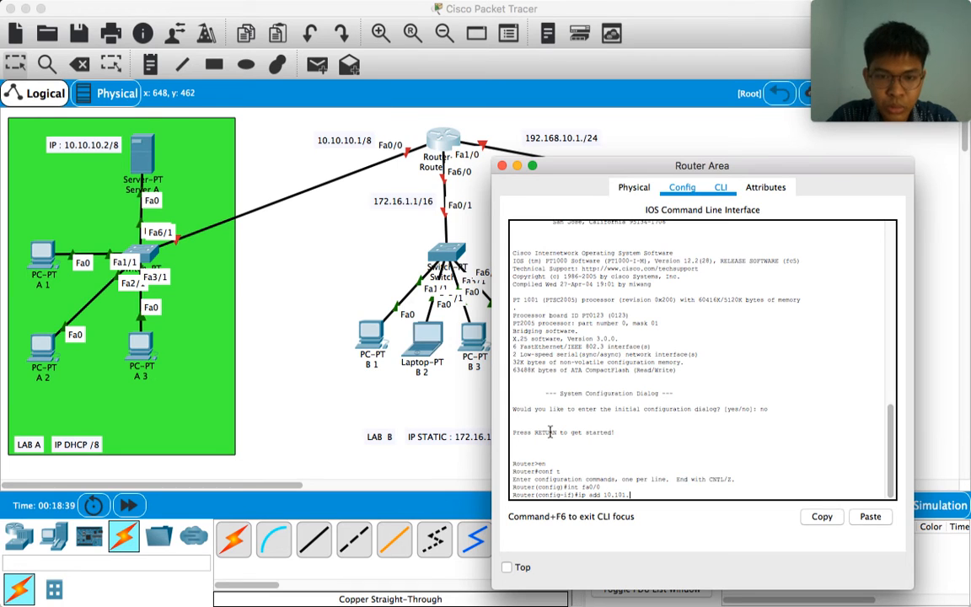
pyautogui.write('0.1')
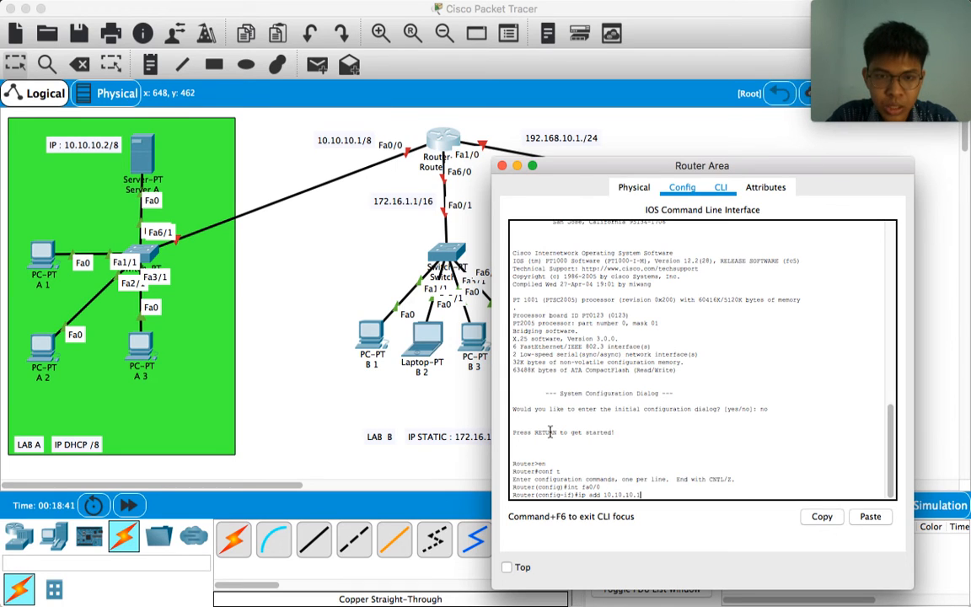
pyautogui.write(' 255')
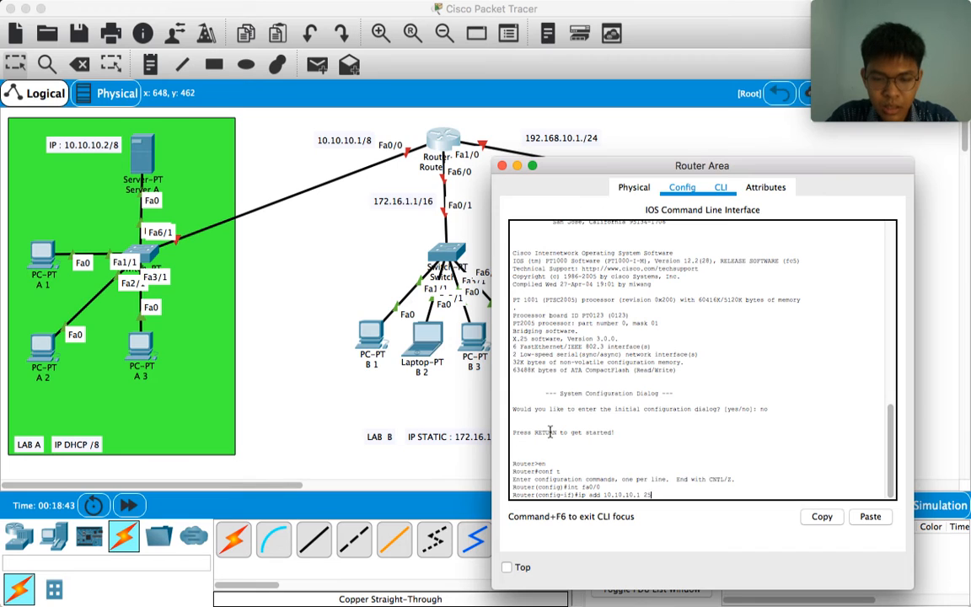
pyautogui.write('.0.0.0')
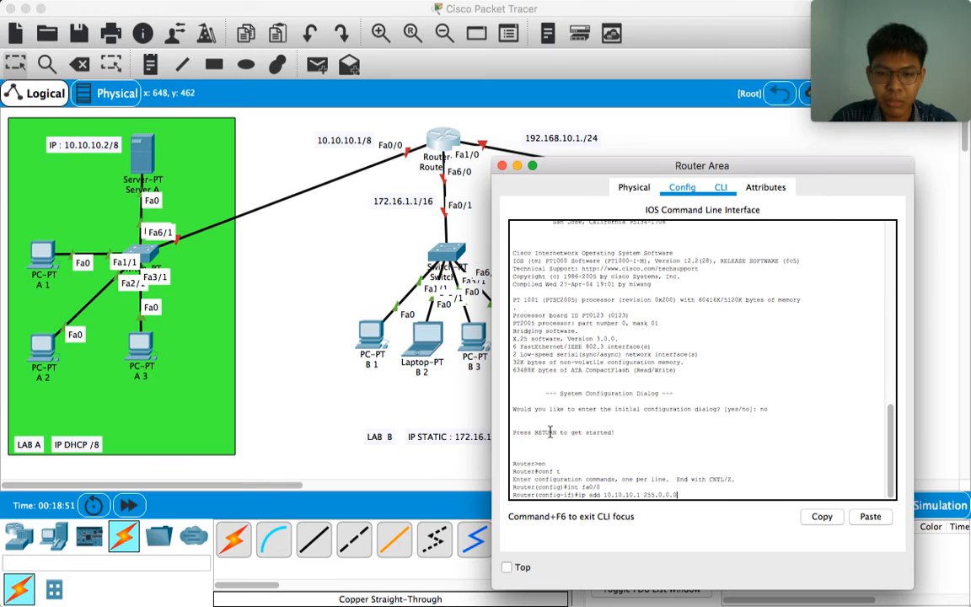
pyautogui.press('Return')
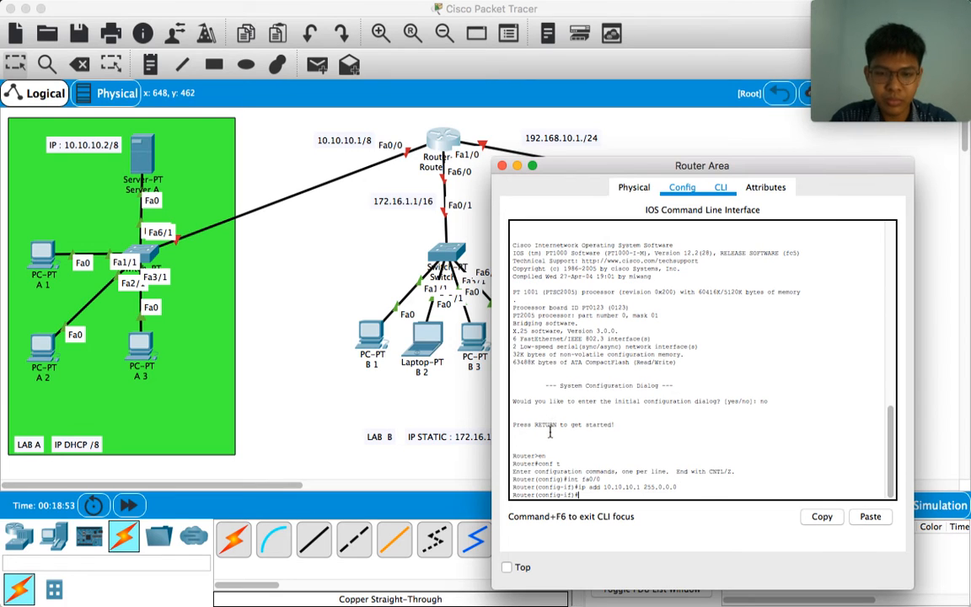
# - Enable interface fa0/0 with no sh and return to global configuration mode with exit
pyautogui.write('no')
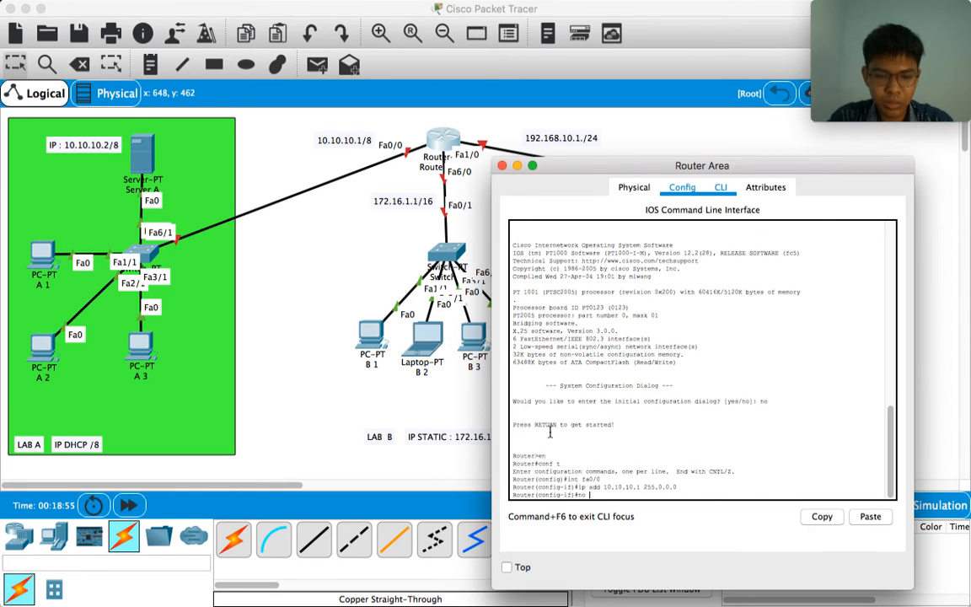
pyautogui.write(' sh')
pyautogui.press('Return')
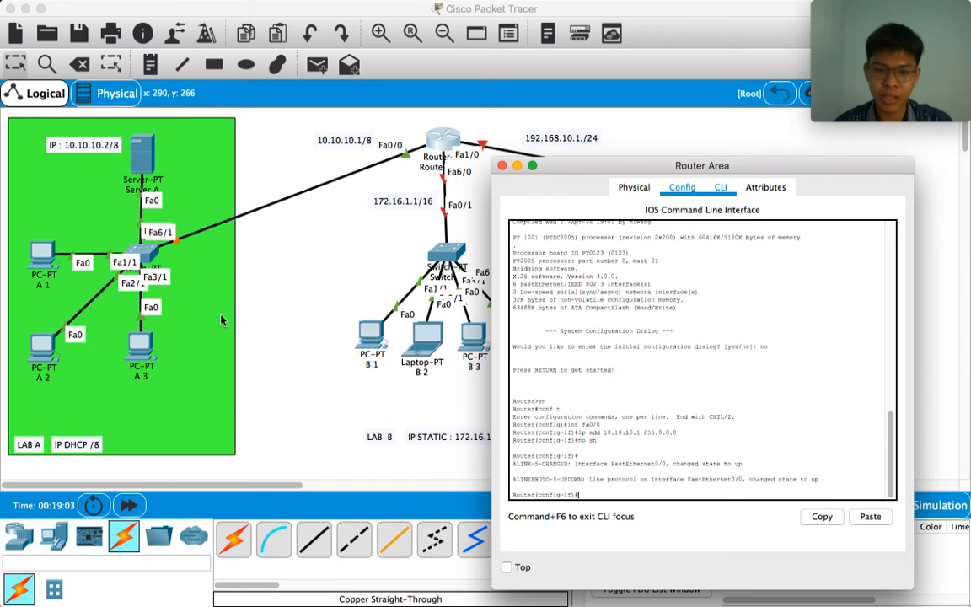
pyautogui.write('exi')
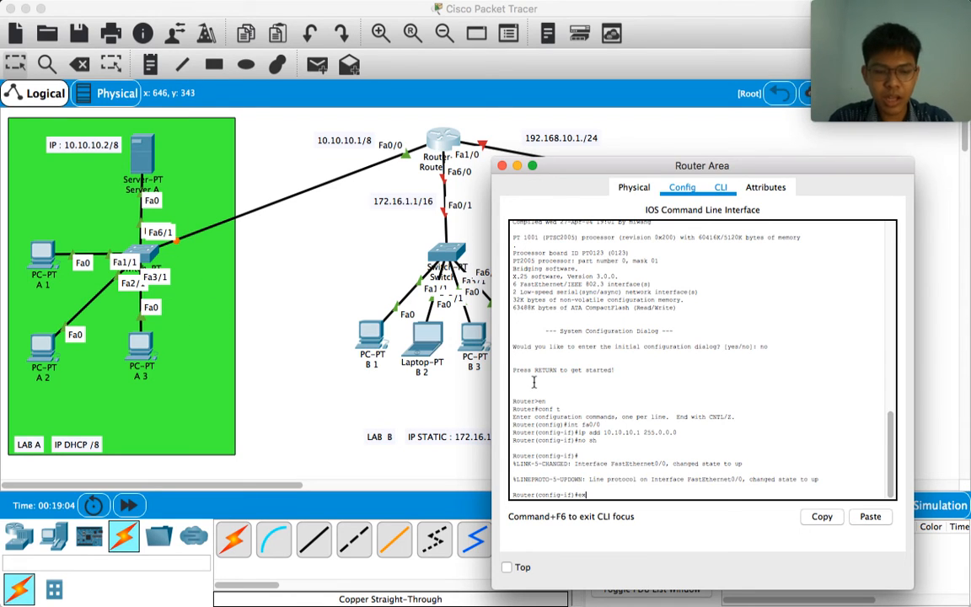
pyautogui.write('t')
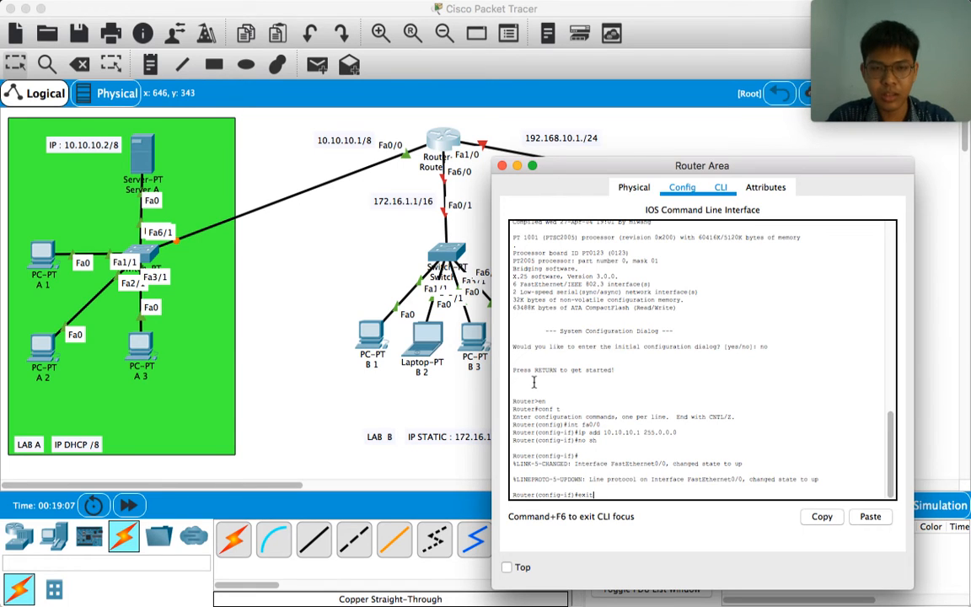
pyautogui.press('Return')
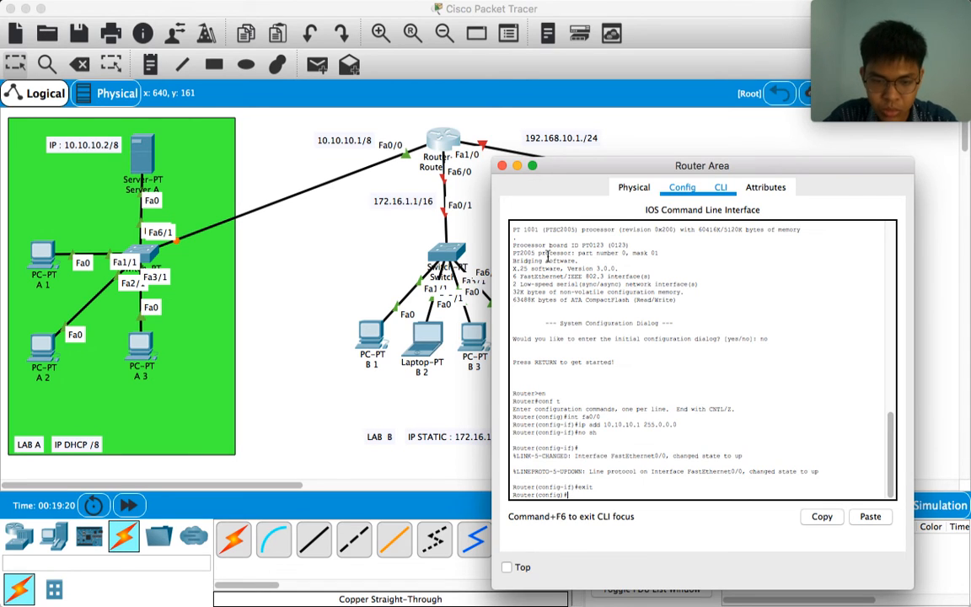
# - Try to enter configuration of interface fa0/1 on the router
pyautogui.write('int fa')
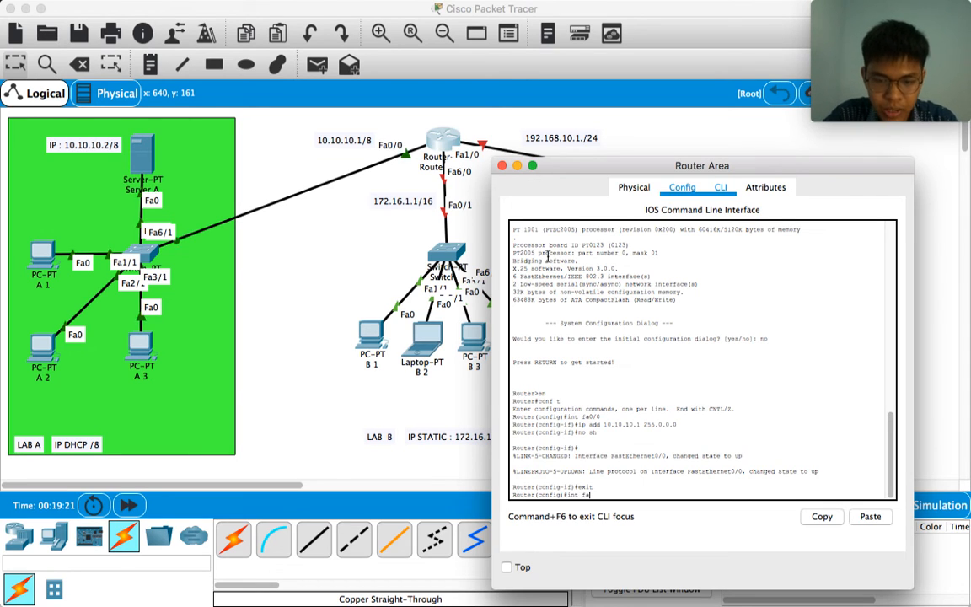
pyautogui.write('0/1')
pyautogui.press('Return')
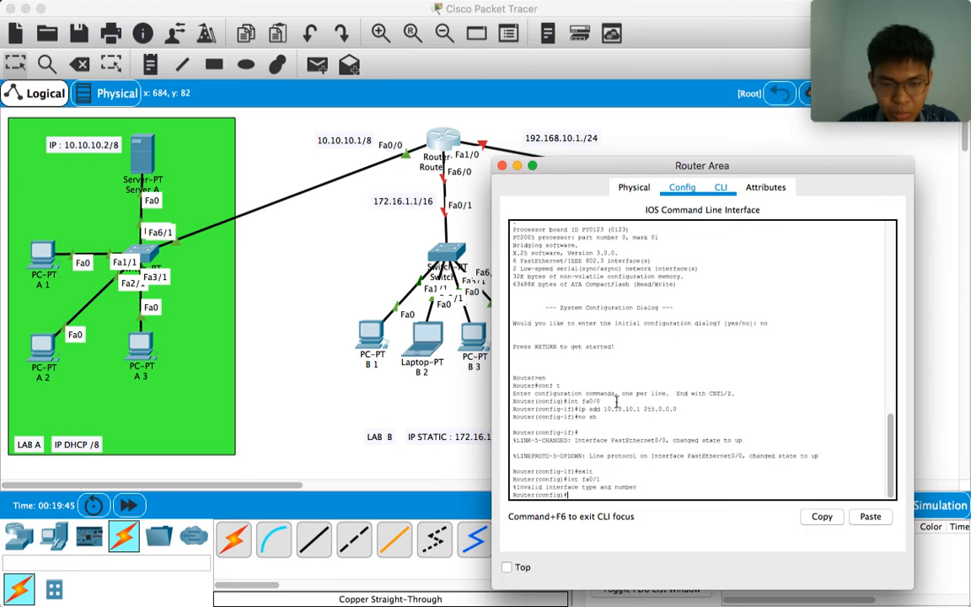
# - Enter configuration of interface fa1/0 and assign it IP address 192.168.10.1 with subnet mask 255.255.255.0
pyautogui.write('int')
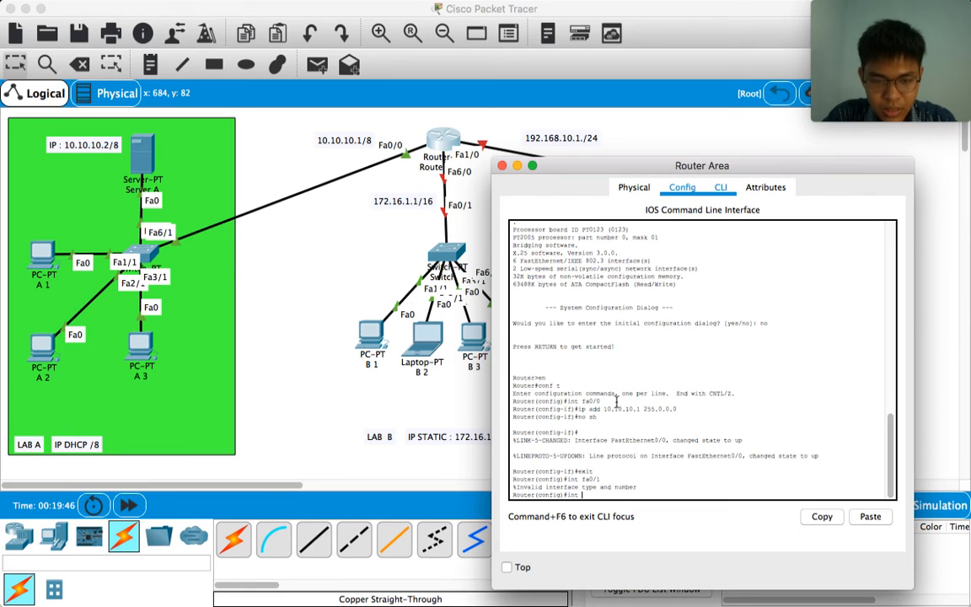
pyautogui.write(' fa1/0')
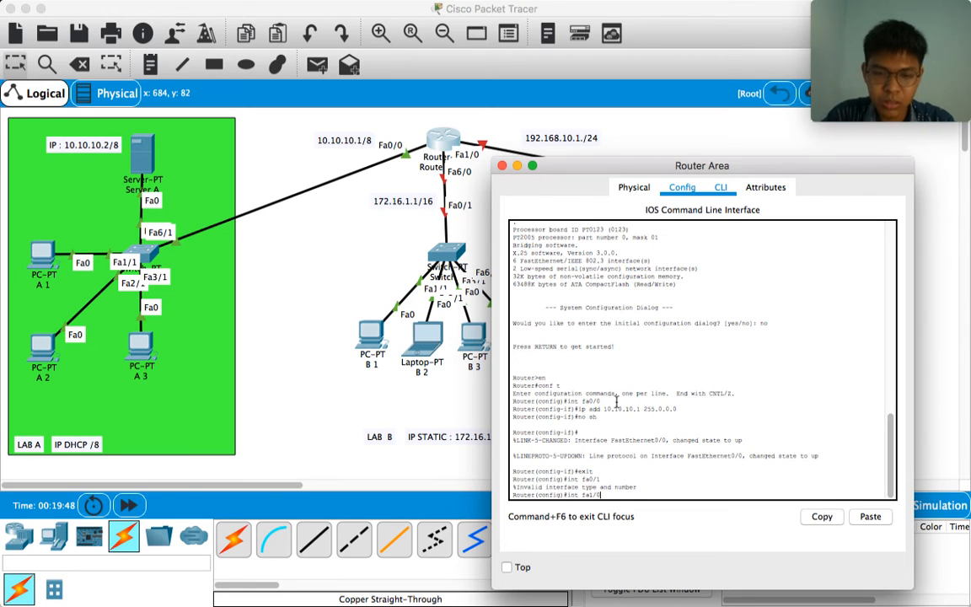
pyautogui.press('Return')
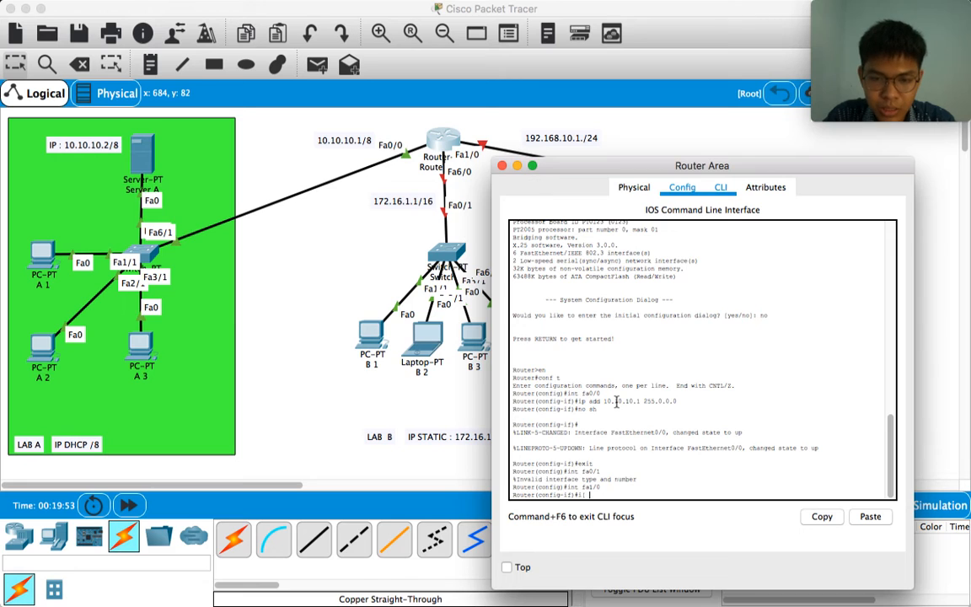
pyautogui.write('ip add')
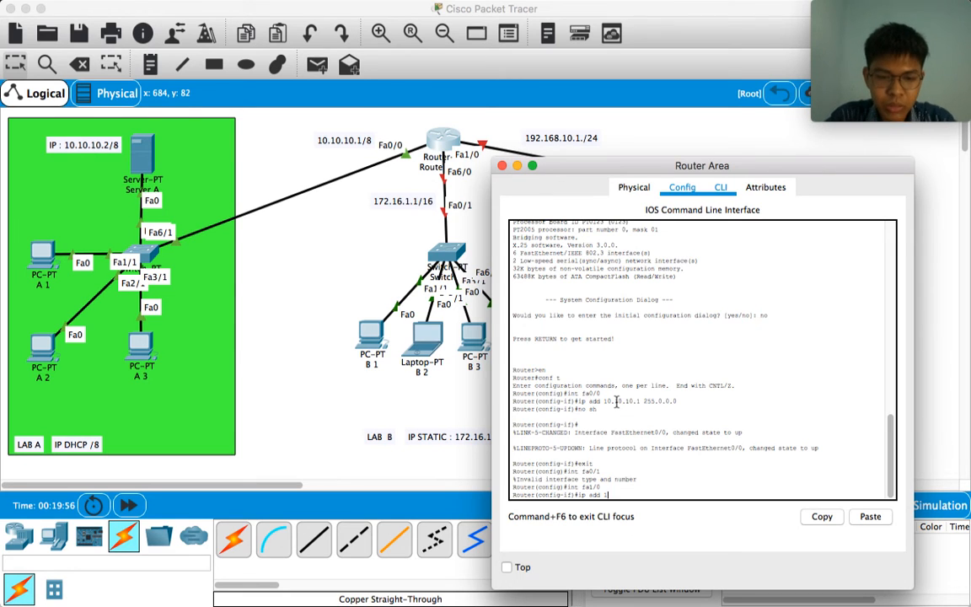
pyautogui.write(' 192.1')
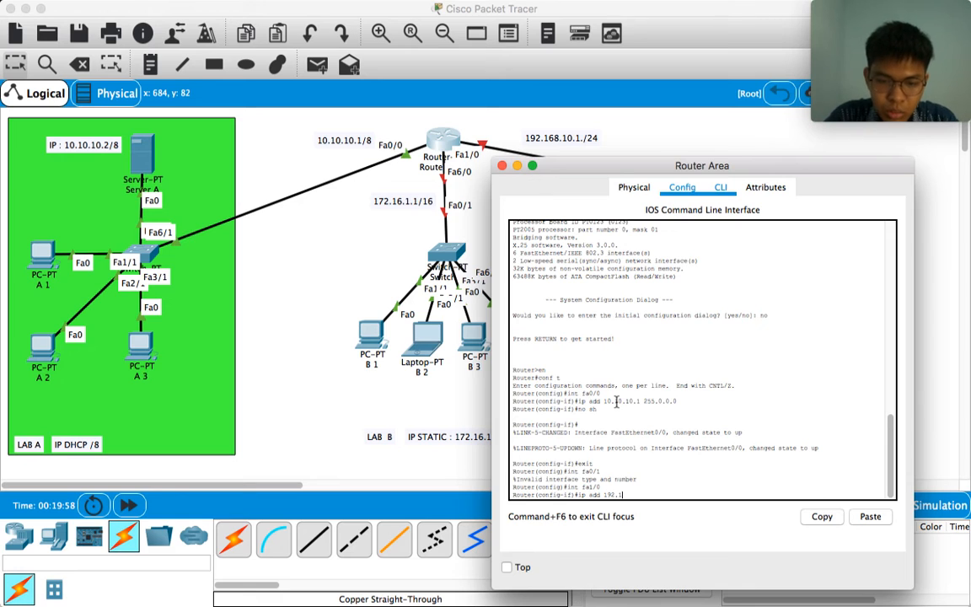
pyautogui.write('68.10.1')
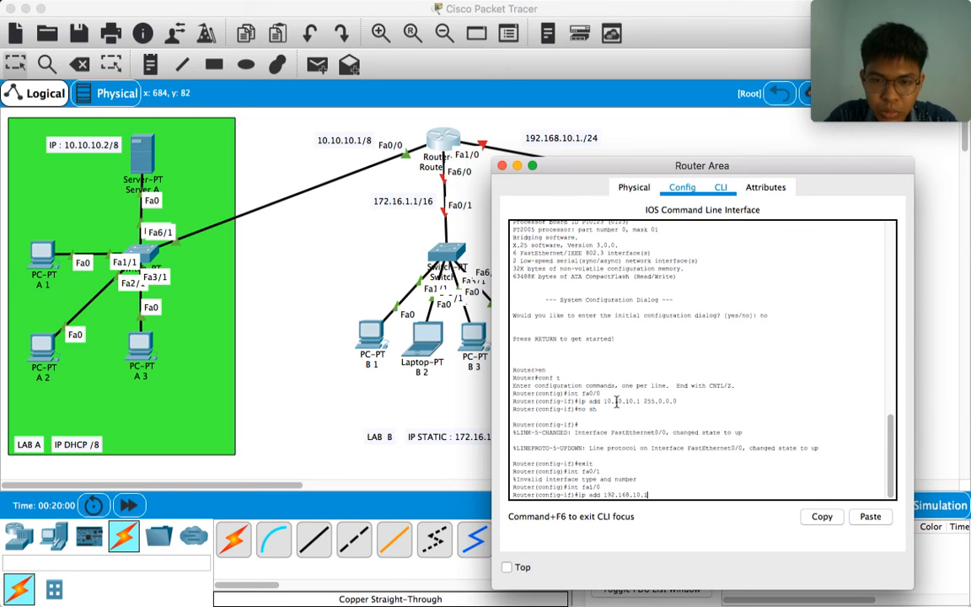
pyautogui.write(' 255.2')
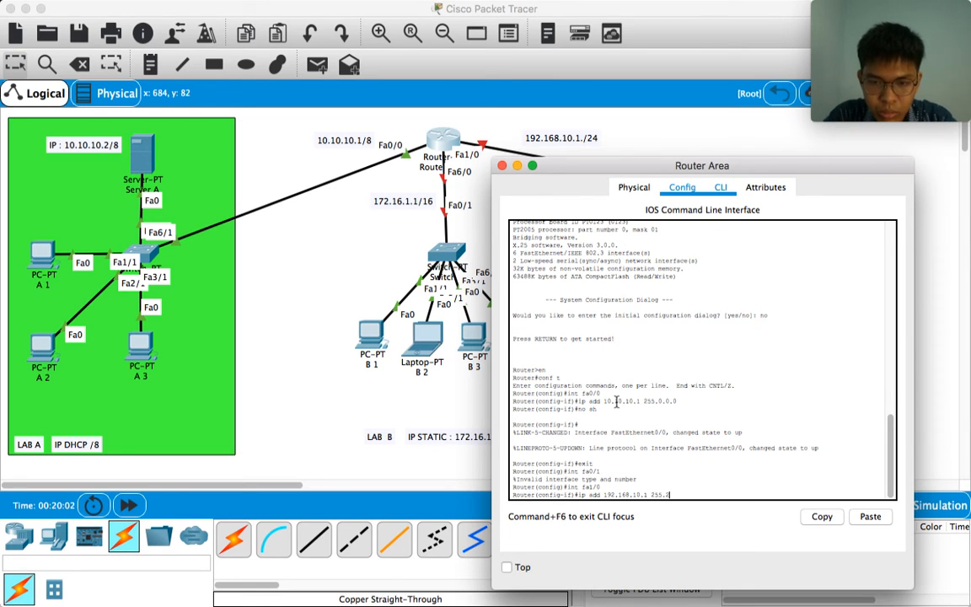
pyautogui.write('55.255.0')
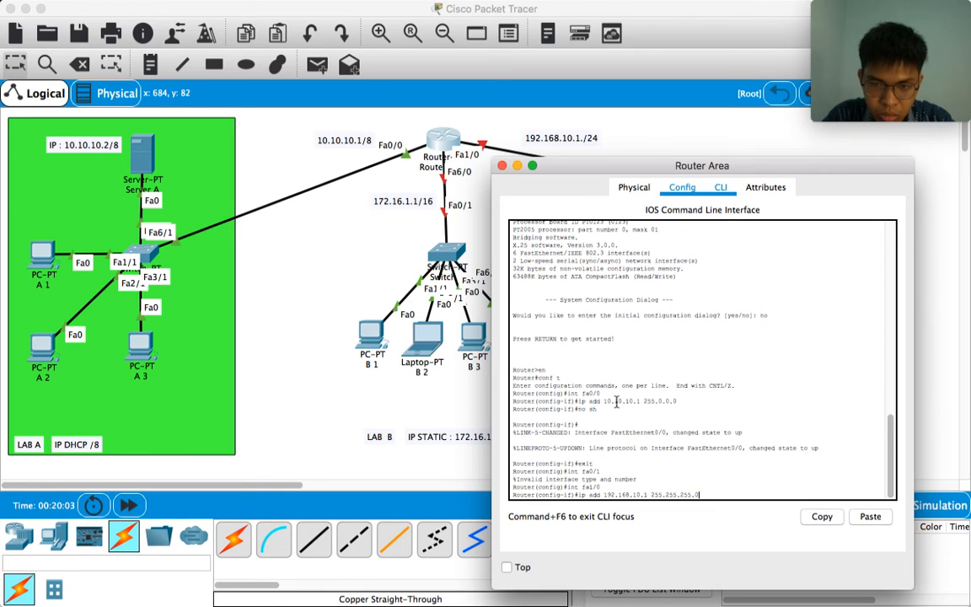
pyautogui.press('Return')
# - Enable interface fa1/0 with no sh and return to global configuration mode with exit
pyautogui.write('no sh')
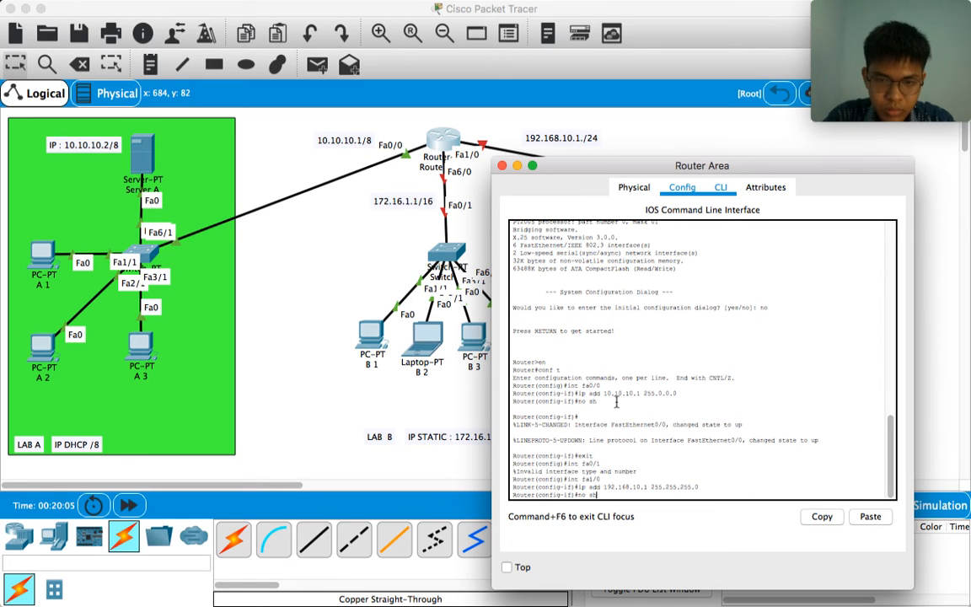
pyautogui.press('Return')
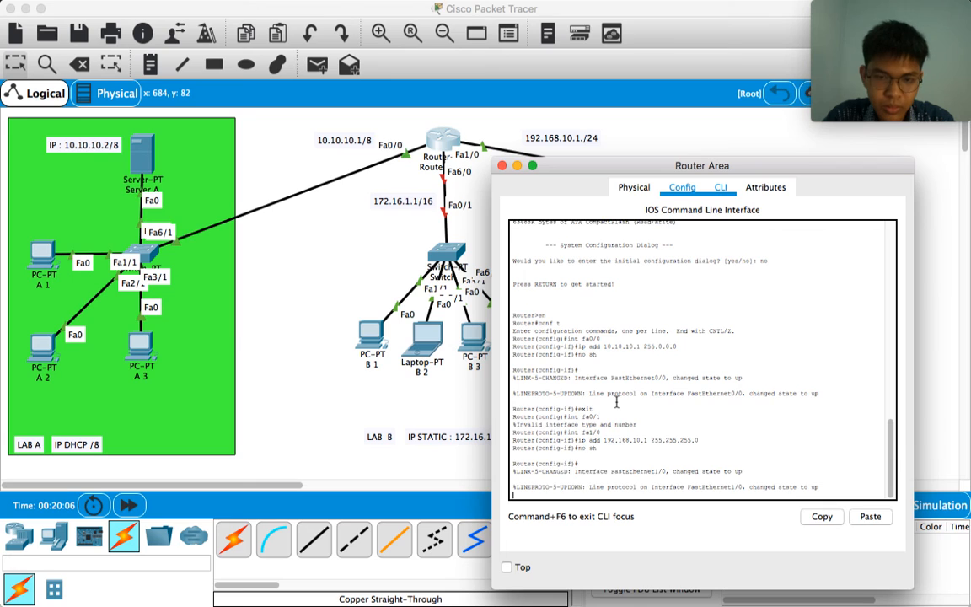
pyautogui.write('ex')
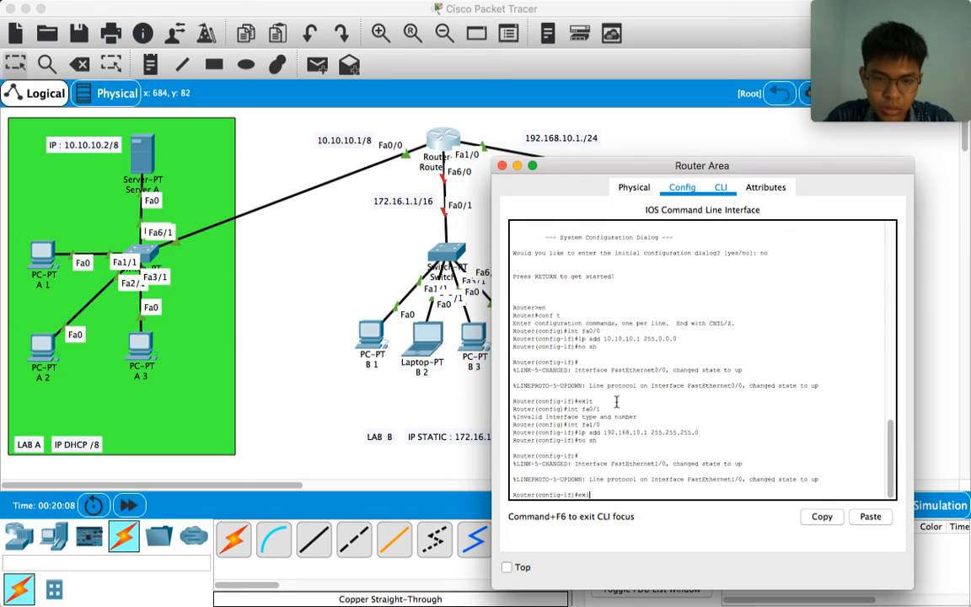
pyautogui.write('it')
pyautogui.press('Return')
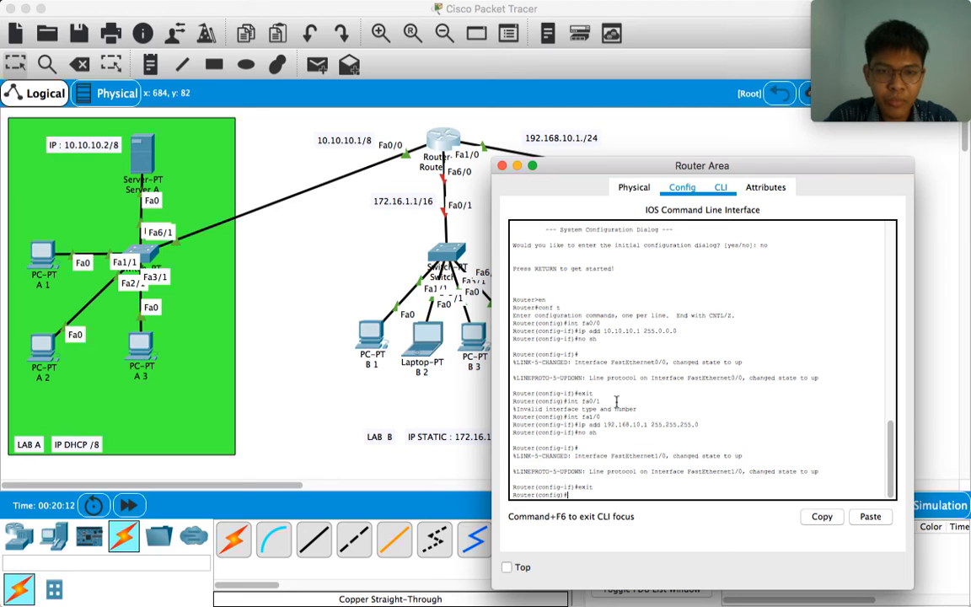
# - Enter configuration of interface fa6/0 and assign it IP address 172.16.1.1 with subnet mask 255.255.0.0
pyautogui.write('int')
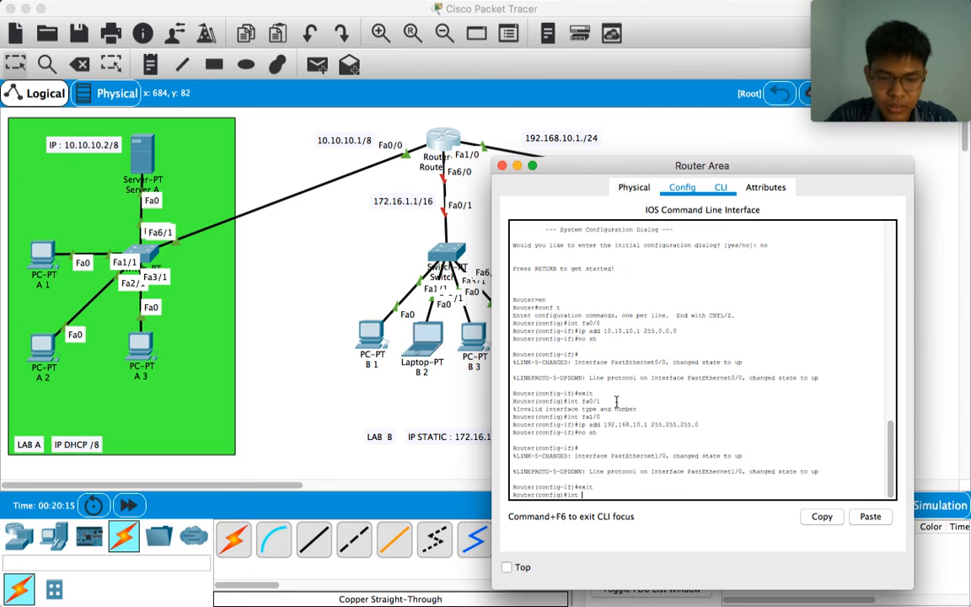
pyautogui.write(' fa')
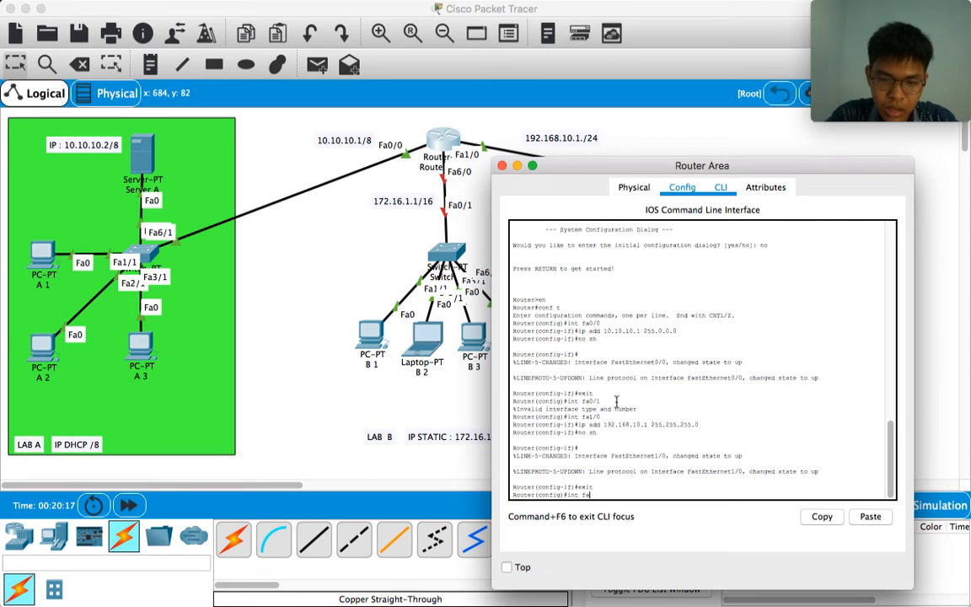
pyautogui.write('6/0')
pyautogui.press('Return')
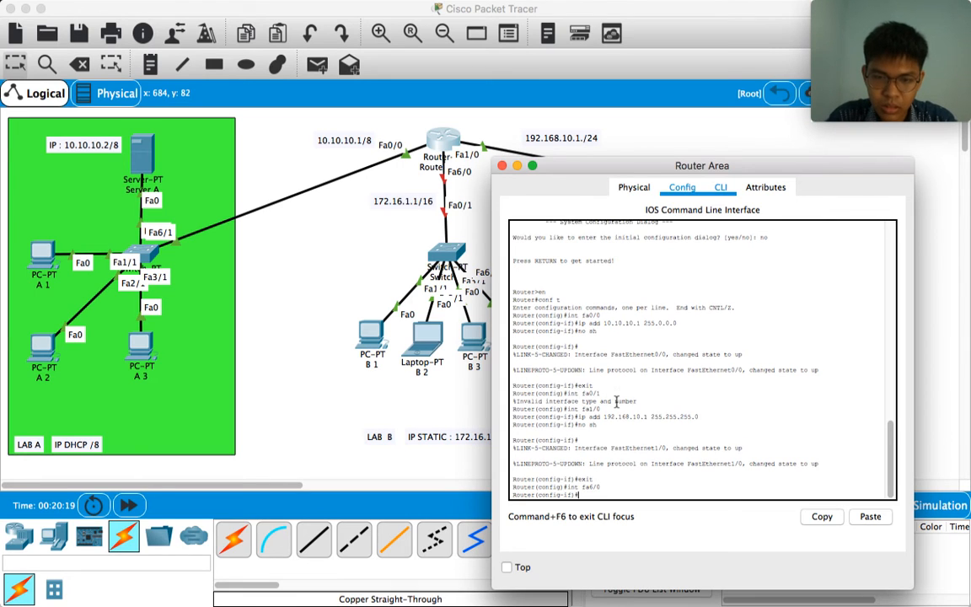
pyautogui.write('ip add')
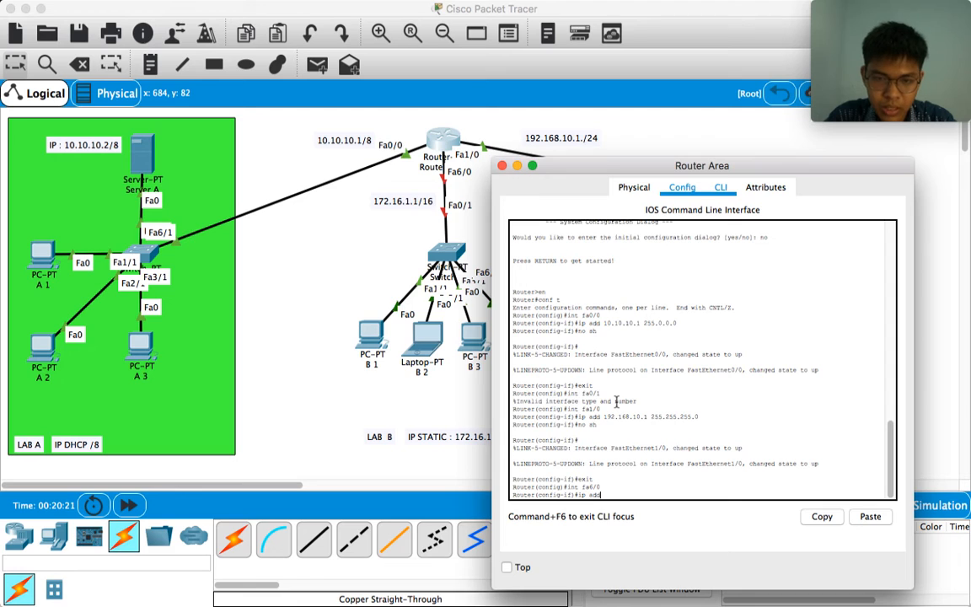
pyautogui.write(' 172.1')
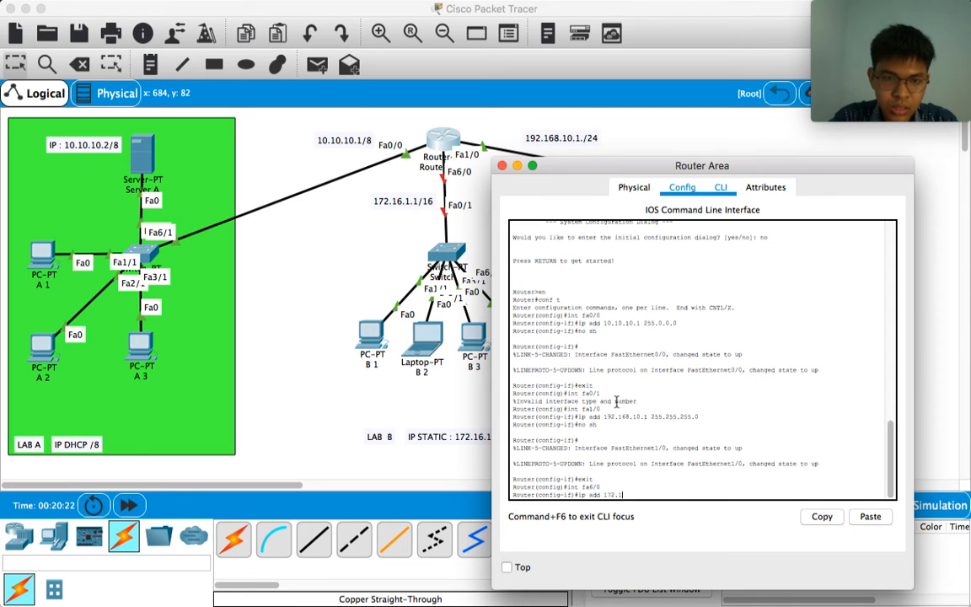
pyautogui.write('6.1')
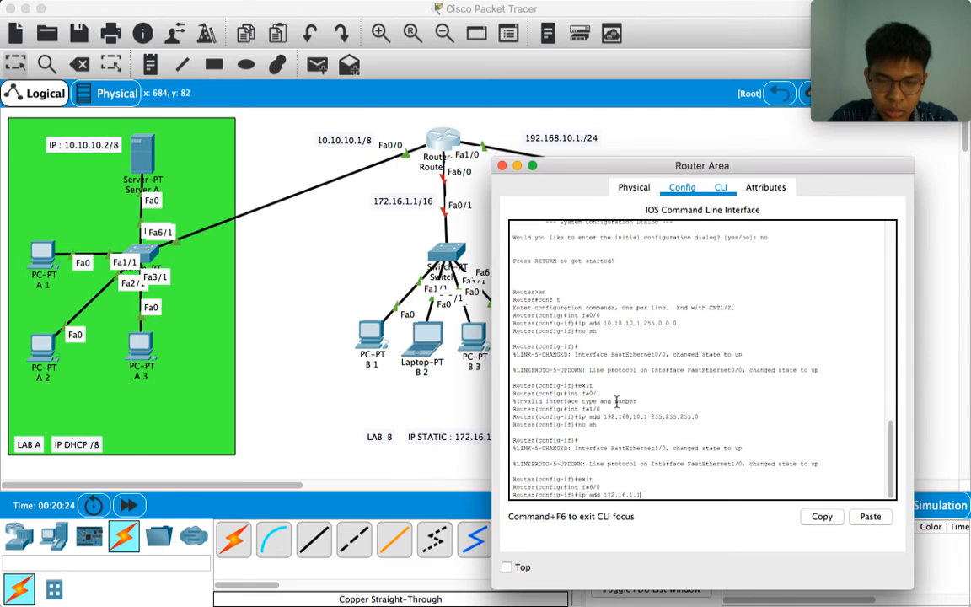
pyautogui.write('.1 255')
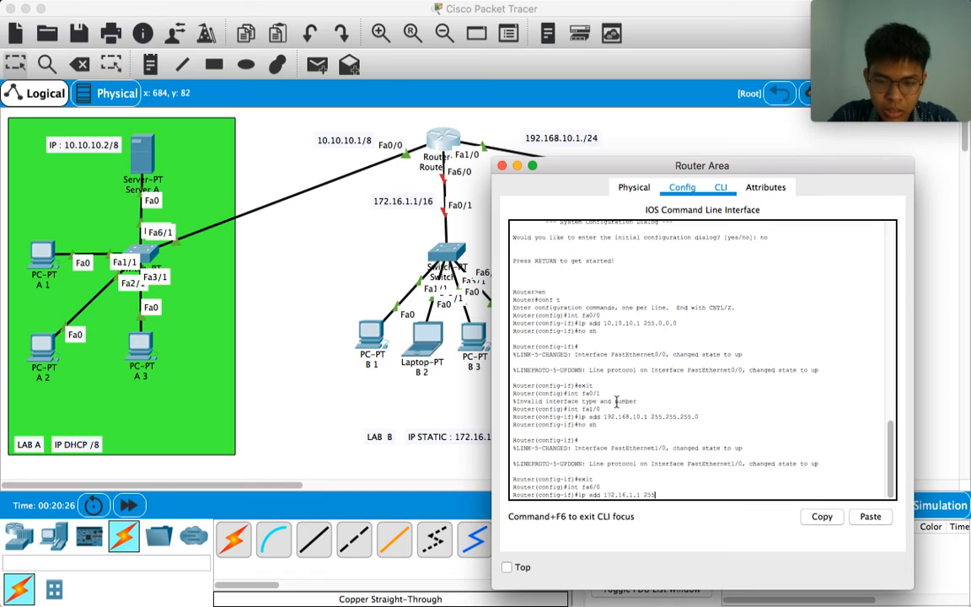
pyautogui.write('.255.0.0')
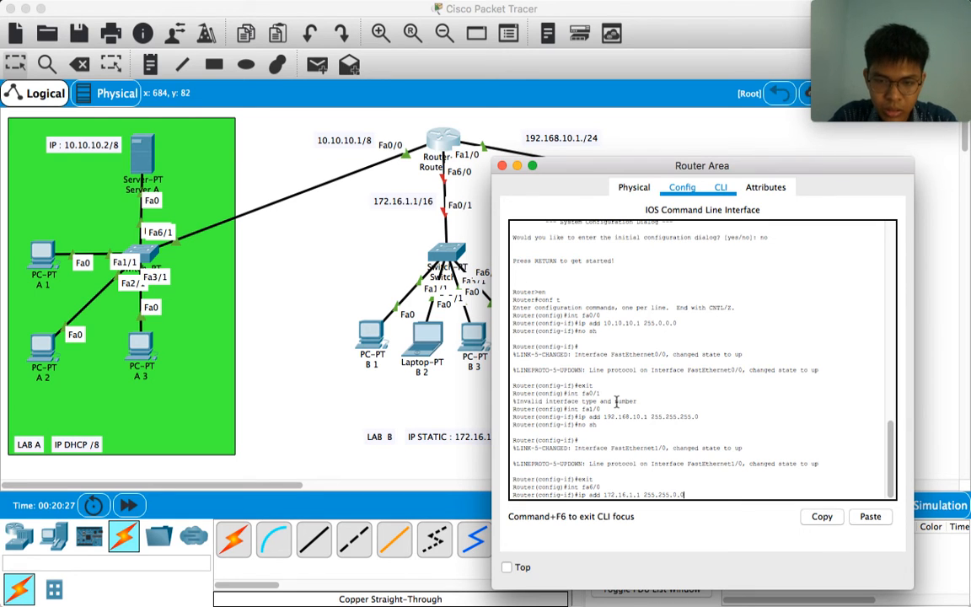
pyautogui.press('Return')
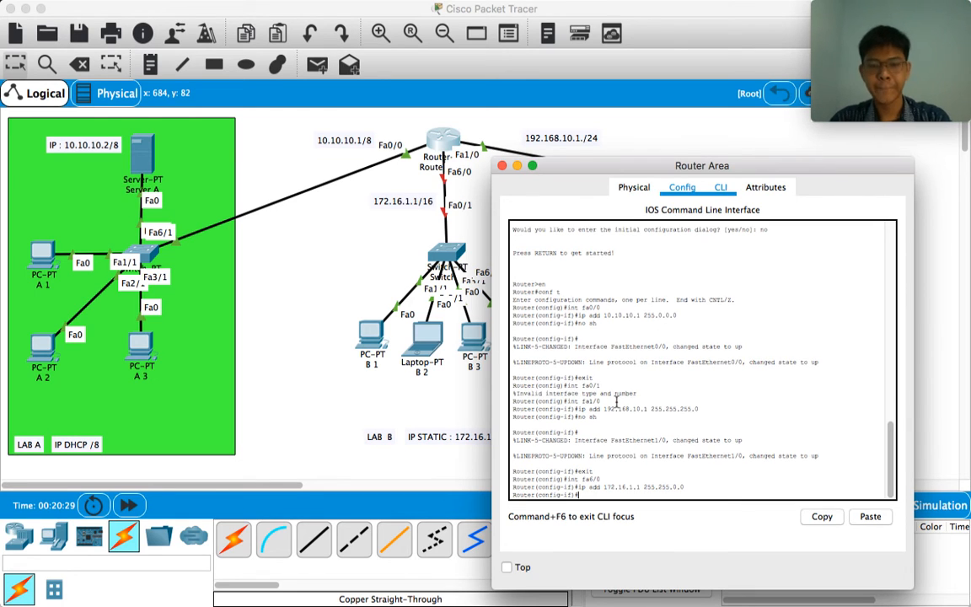
# - Enable interface fa6/0 on the router with no sh
pyautogui.write('no sh')
pyautogui.press('Return')
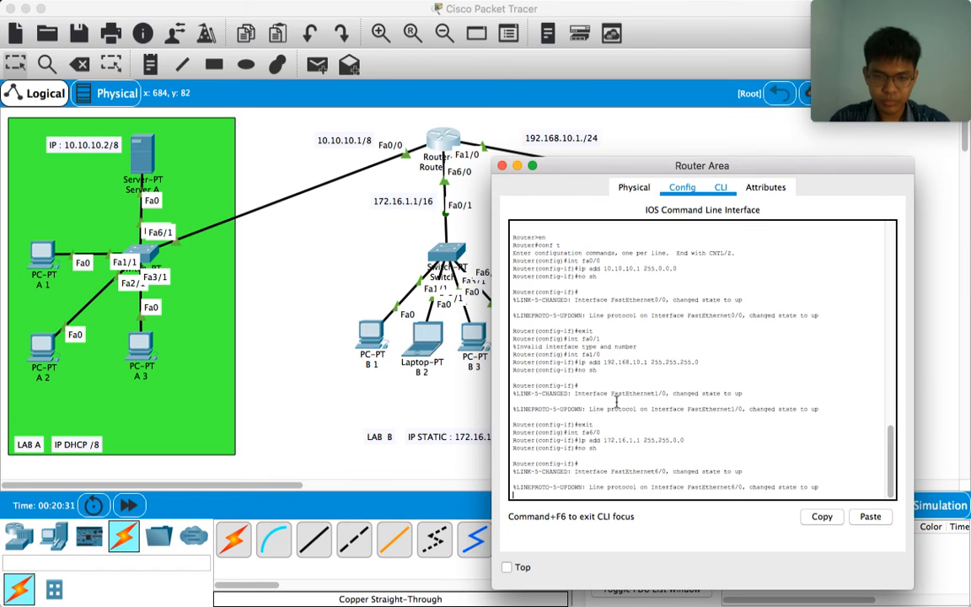
pyautogui.press('Return')
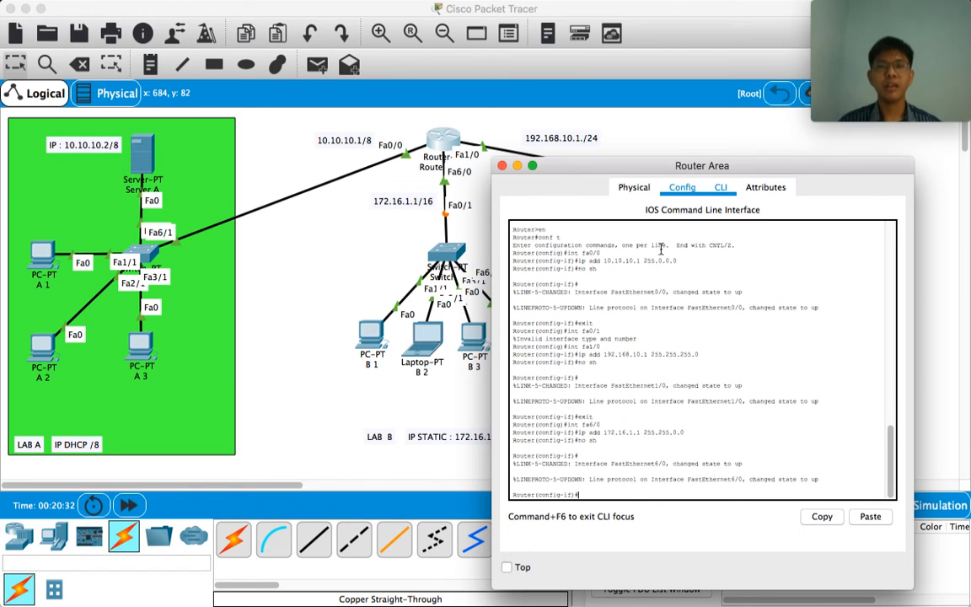
# - Review the IP settings of FastEthernet0/0, FastEthernet1/0 and FastEthernet6/0 in the router's configuration and close its window
pyautogui.click(683, 193)
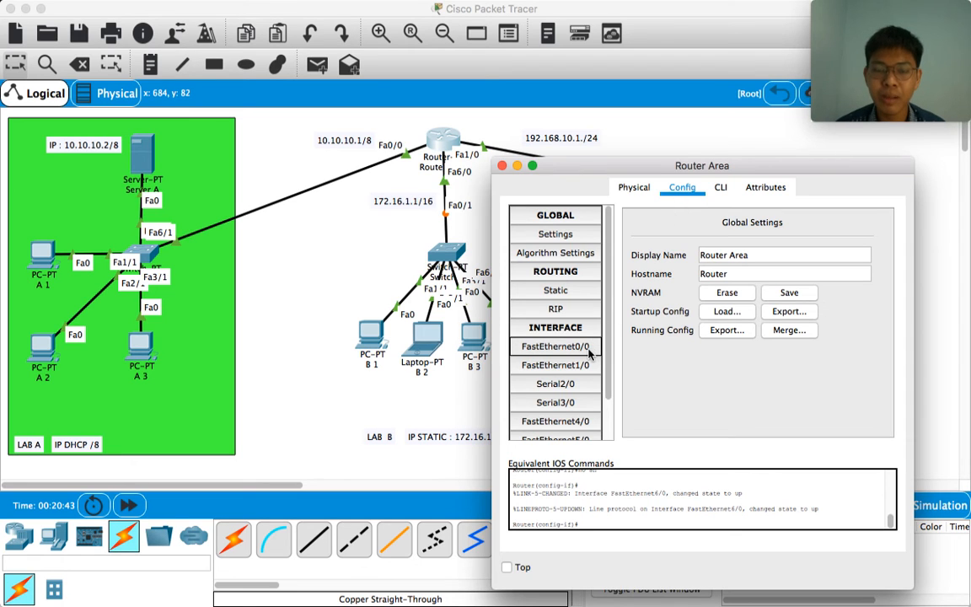
pyautogui.scroll(-2, 589, 354)
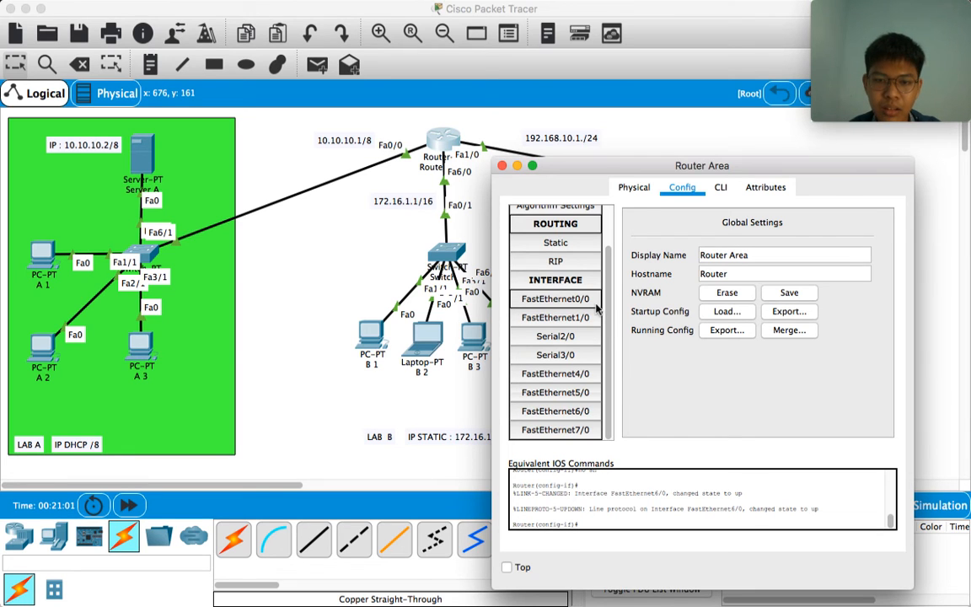
pyautogui.click(596, 310)
pyautogui.click(595, 309)
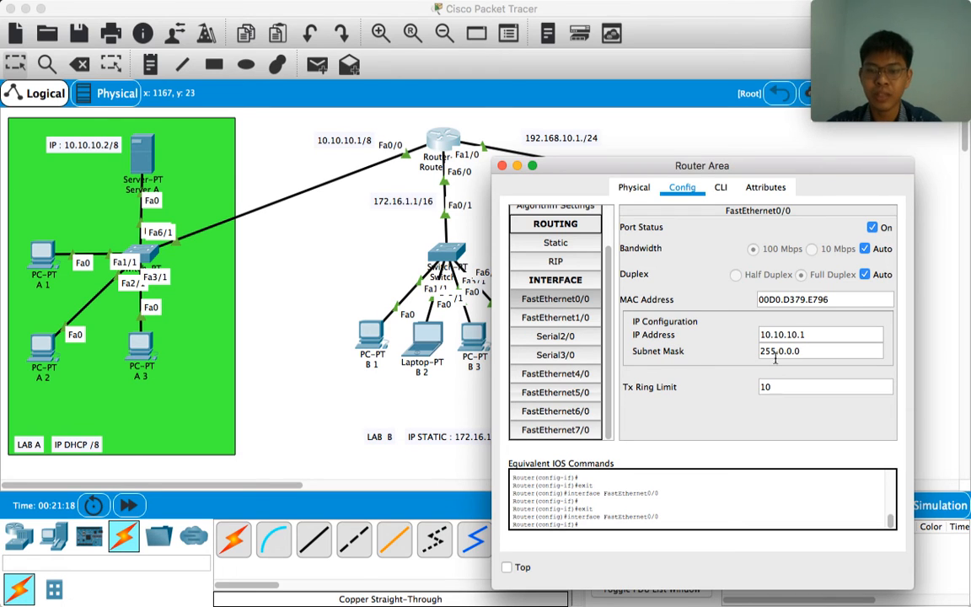
pyautogui.click(547, 317)
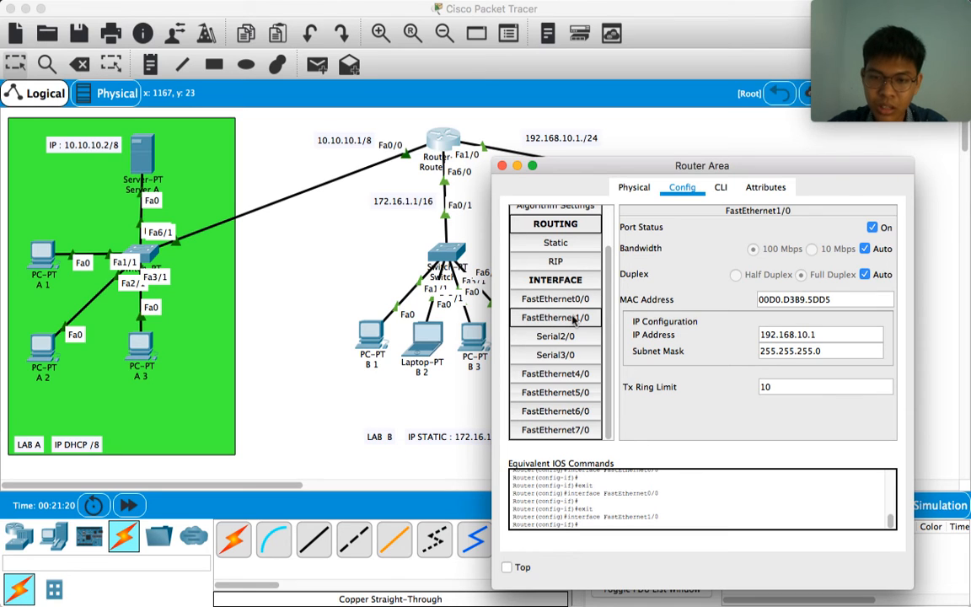
pyautogui.click(571, 413)
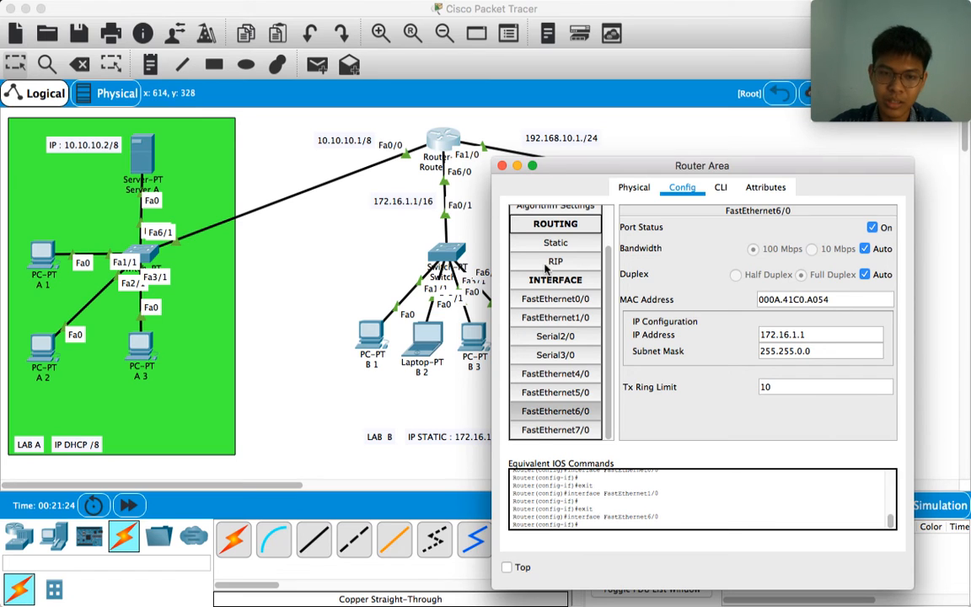
pyautogui.click(501, 166)
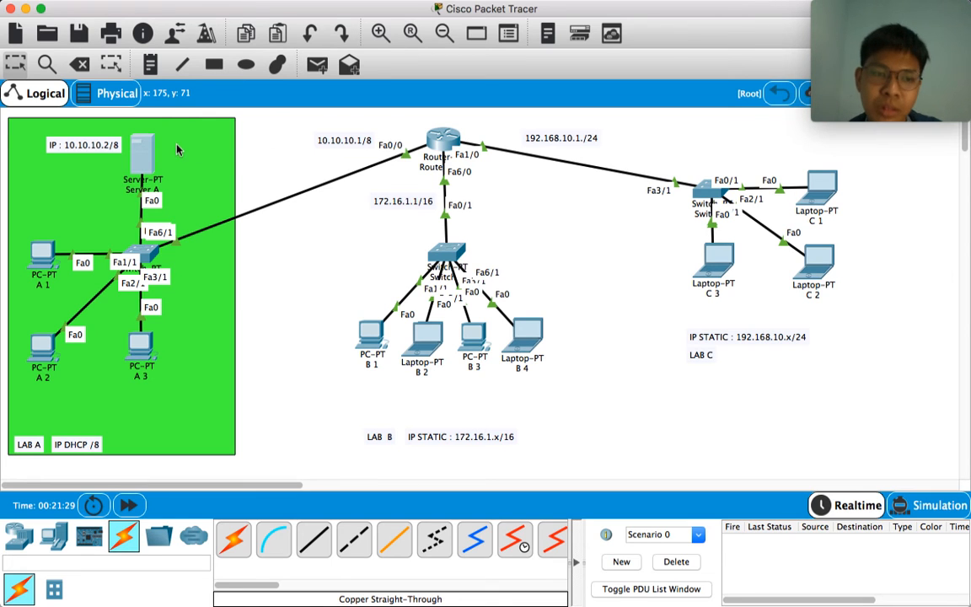
# - Open Server A's Command Prompt and ping 10.10.10.3 in Lab A, keeping the topology in view
pyautogui.click(147, 150)
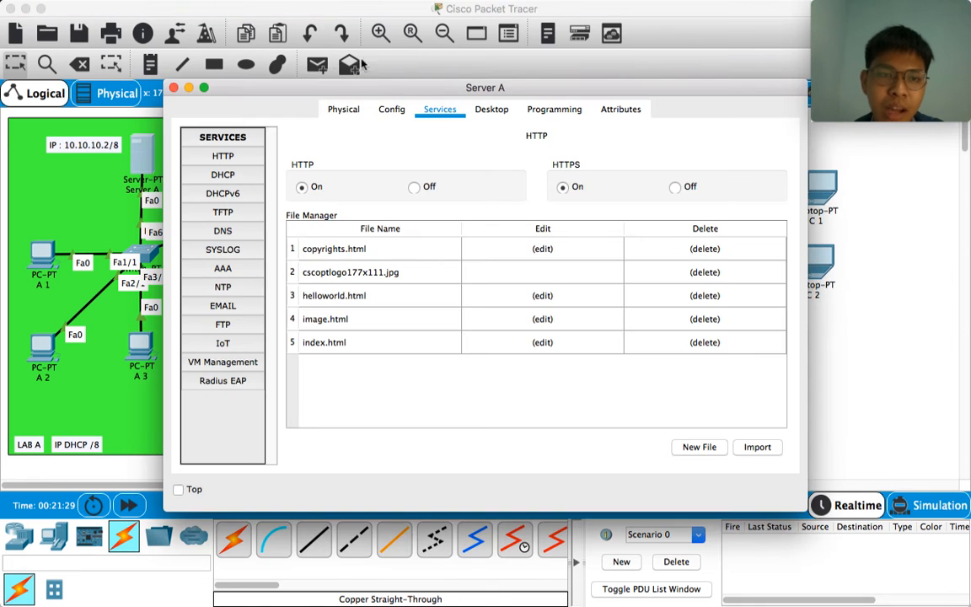
pyautogui.click(491, 108)
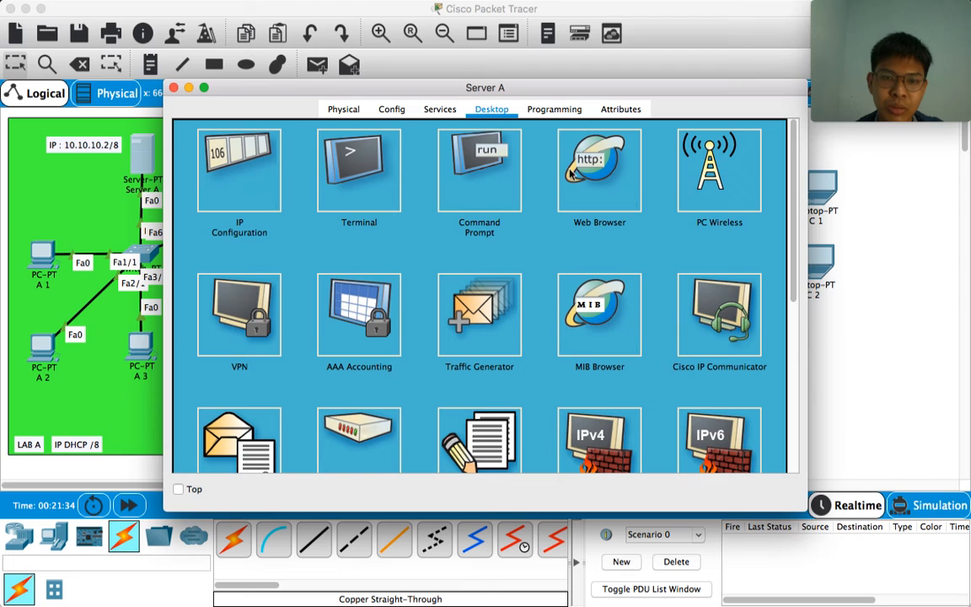
pyautogui.click(470, 150)
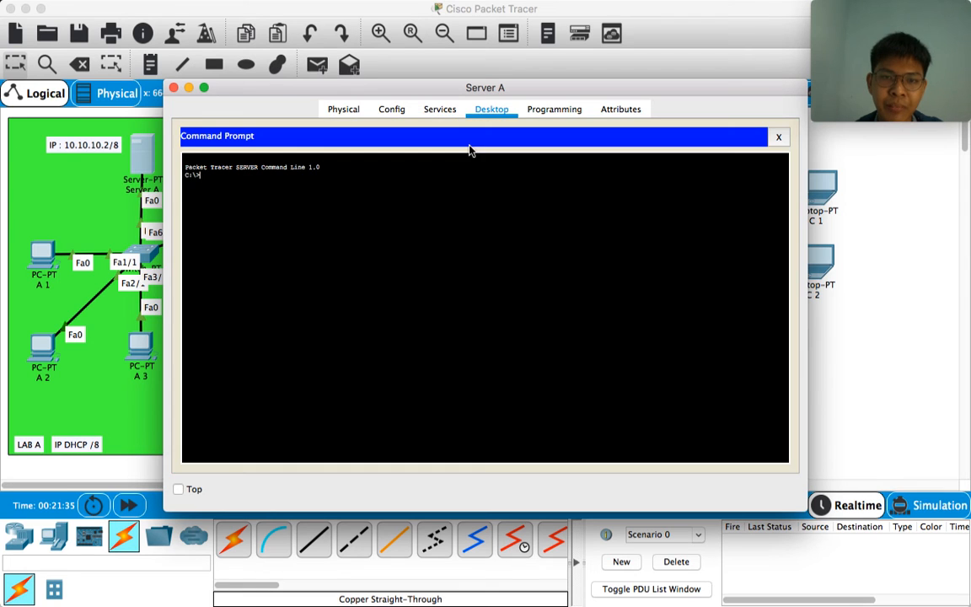
pyautogui.click(778, 137)
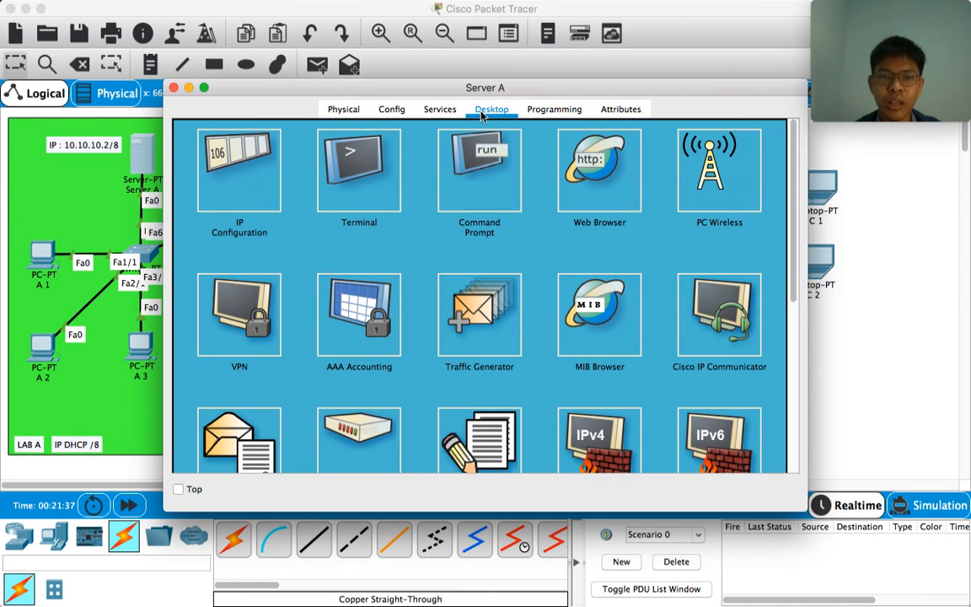
pyautogui.click(486, 161)
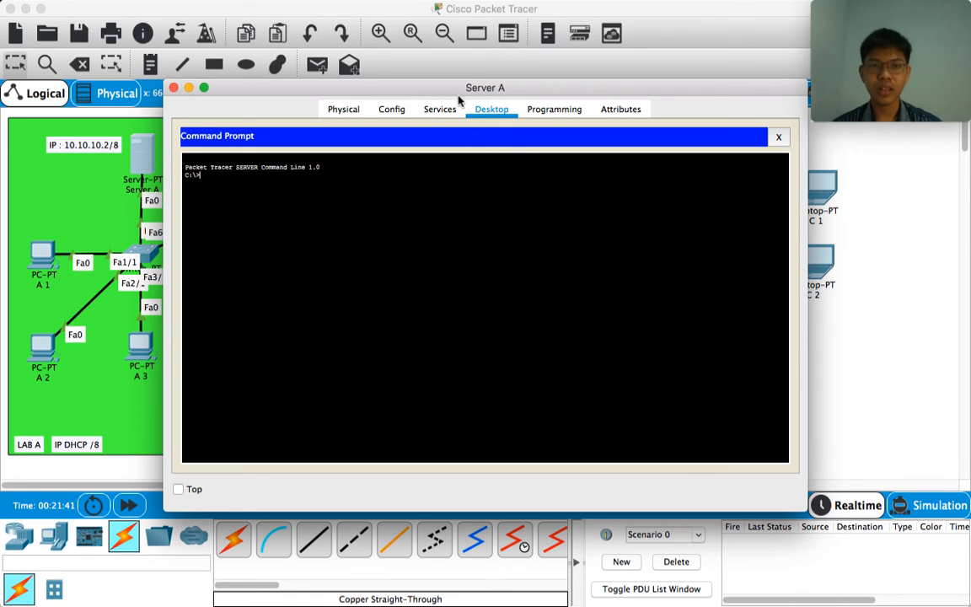
pyautogui.moveTo(451, 92); pyautogui.dragTo(662, 255)
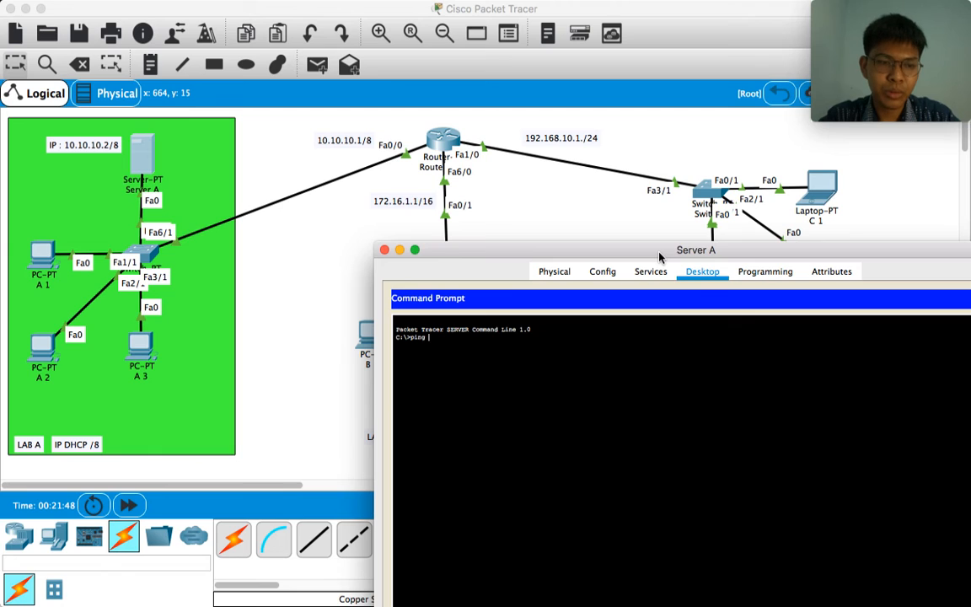
pyautogui.write('10.')
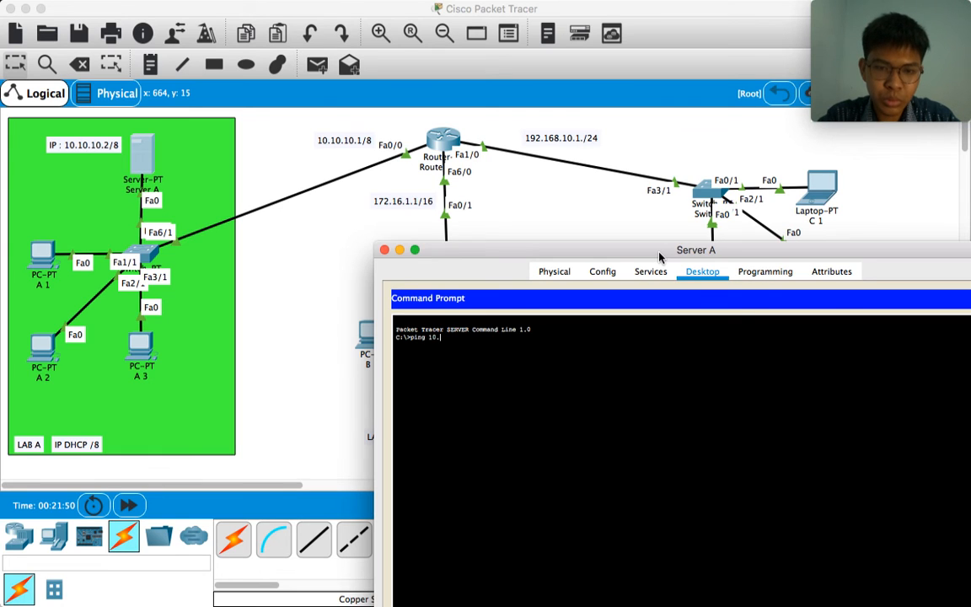
pyautogui.write('10.10.')
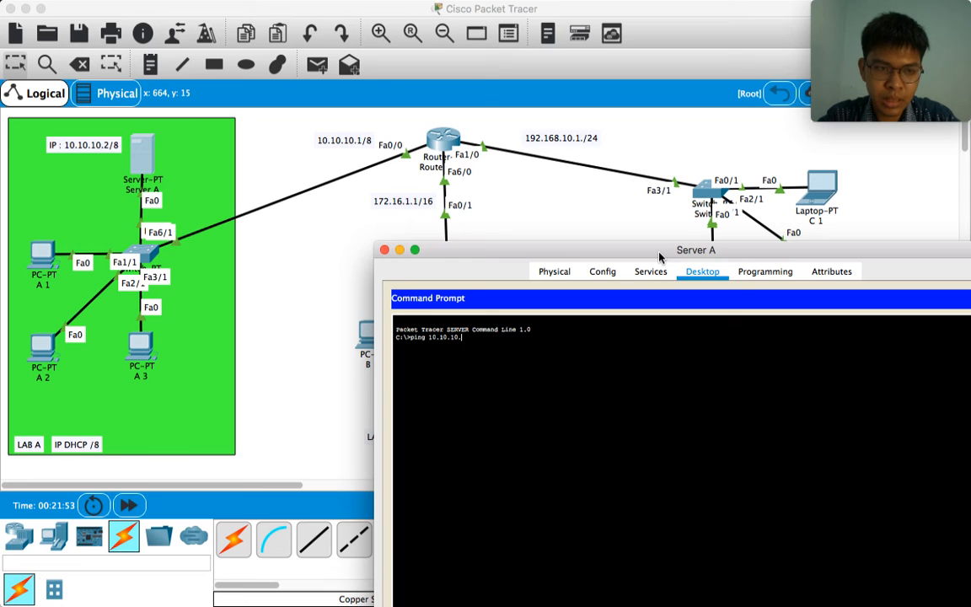
pyautogui.write('3')
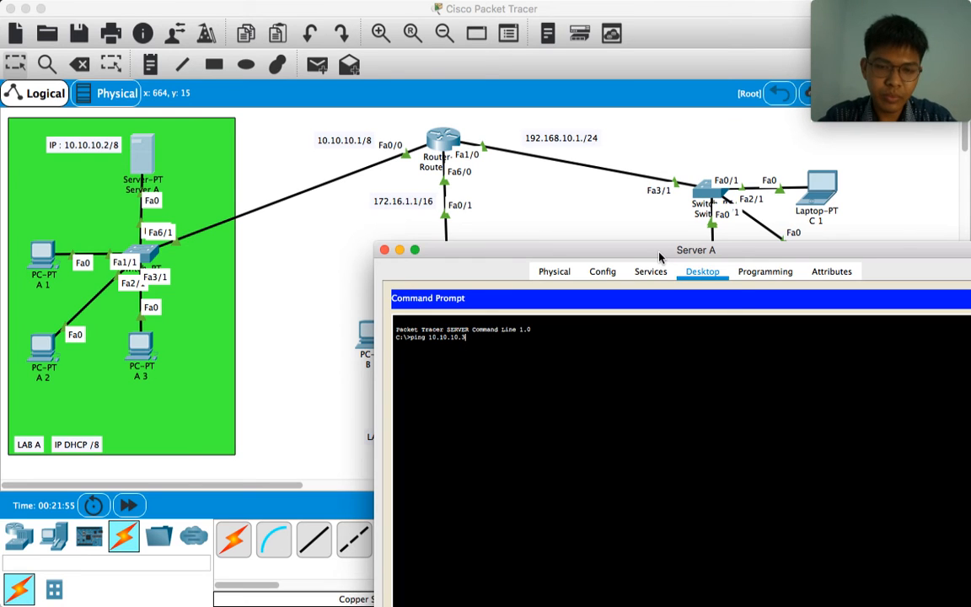
pyautogui.press('Return')
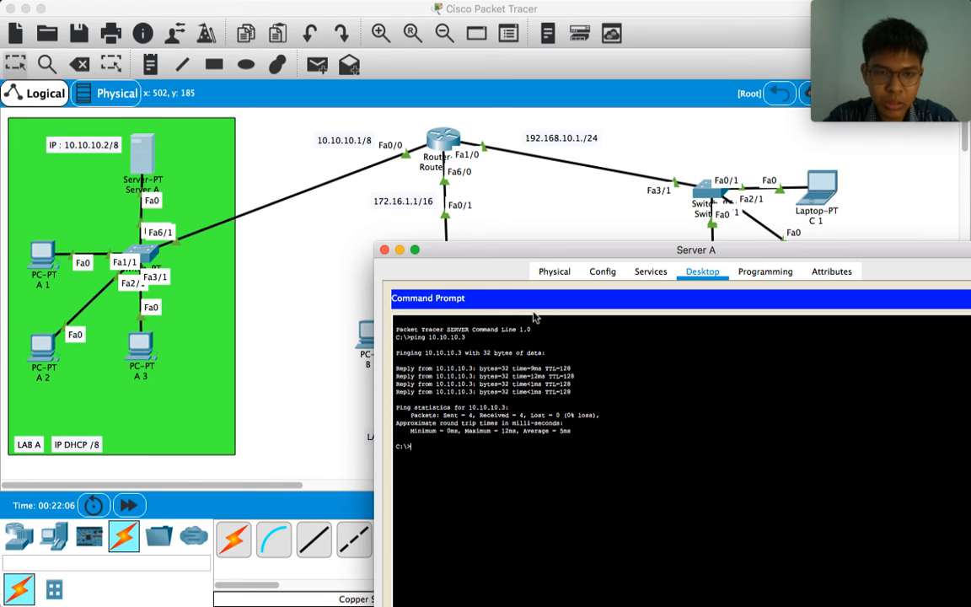
# - Ping the router's Lab A interface at 10.10.10.1 from Server A
pyautogui.write('ping 10.10.10.')
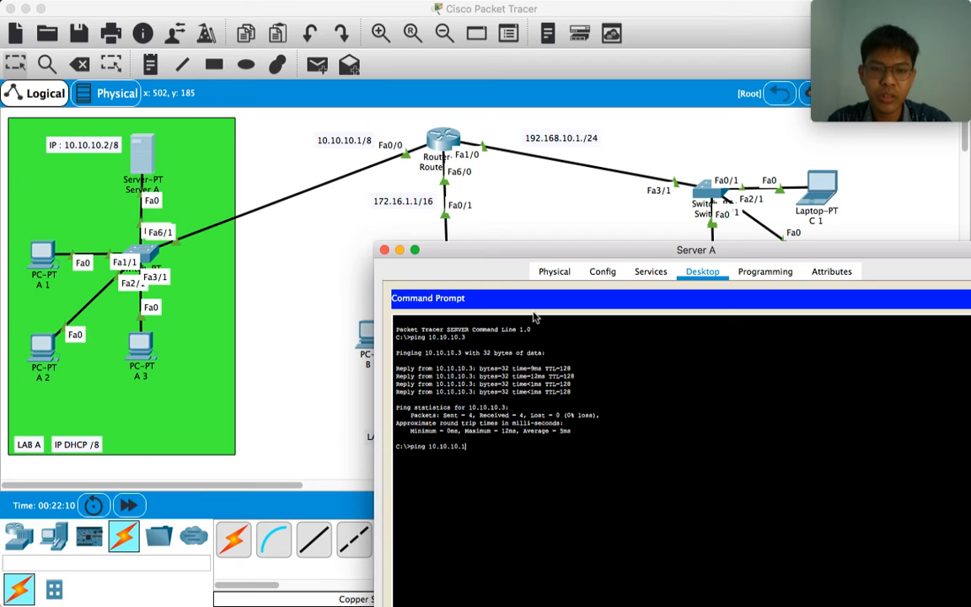
pyautogui.write('1')
pyautogui.press('Return')
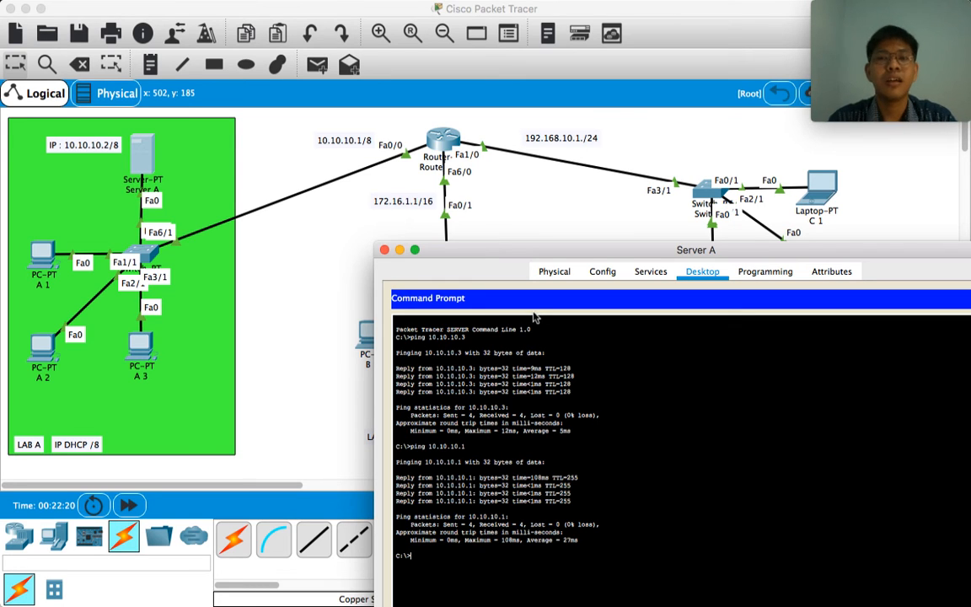
# - Ping 172.16.1.4 in Lab B from Server A's Command Prompt, keeping the Lab B devices in view beside its window
pyautogui.moveTo(475, 255); pyautogui.dragTo(454, 242)
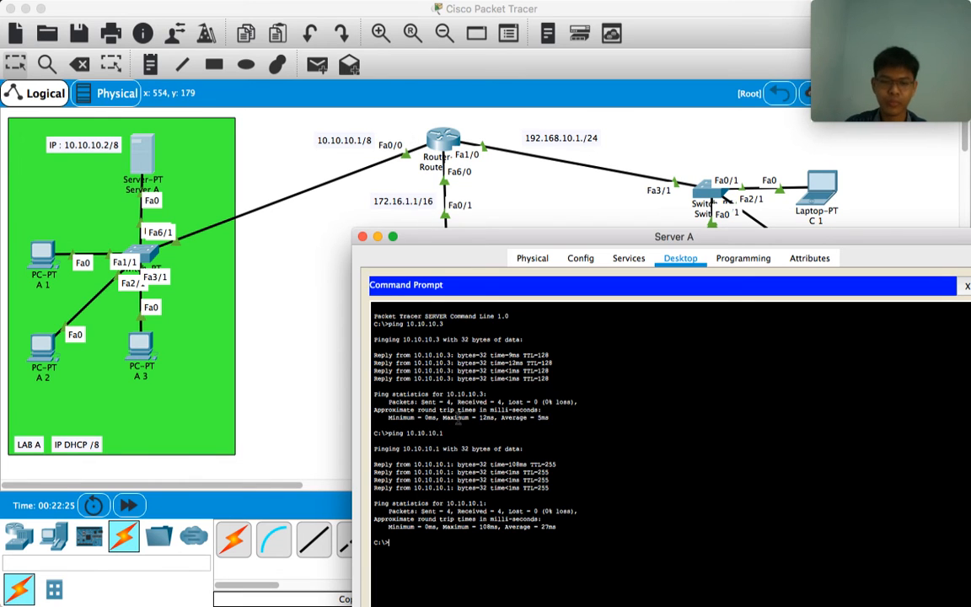
pyautogui.moveTo(440, 244); pyautogui.dragTo(635, 191)
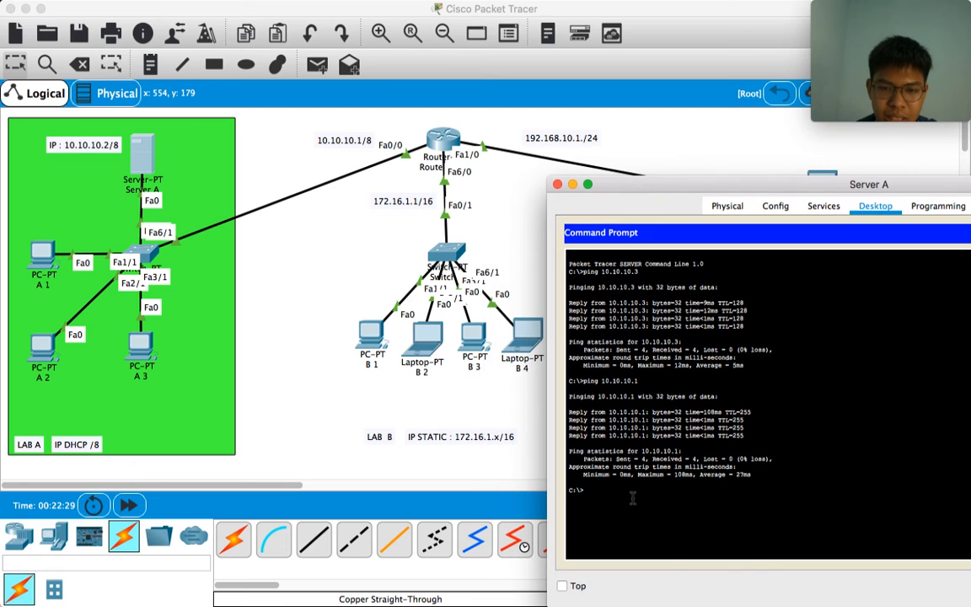
pyautogui.write('pi')
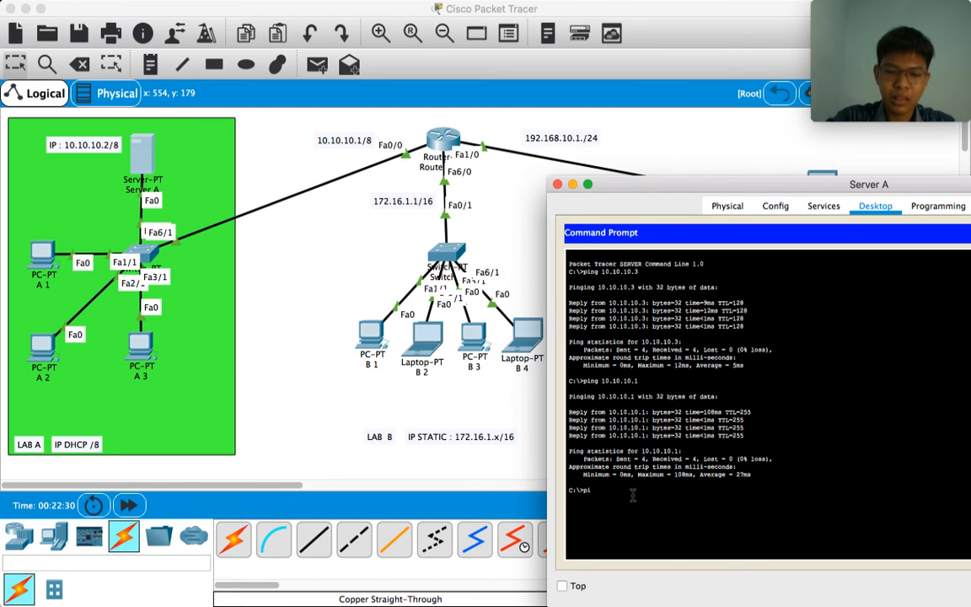
pyautogui.write('ng ')
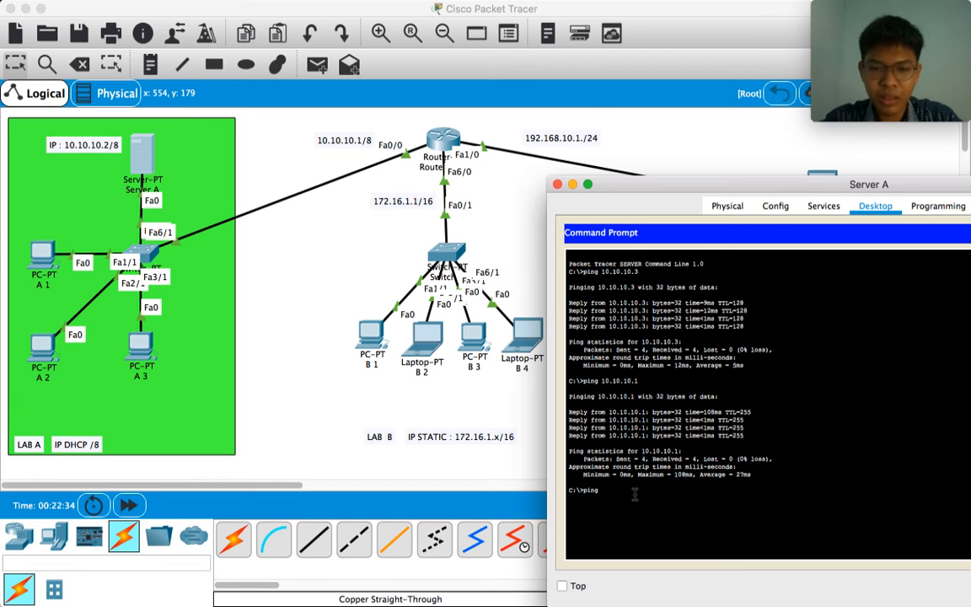
pyautogui.write('17')
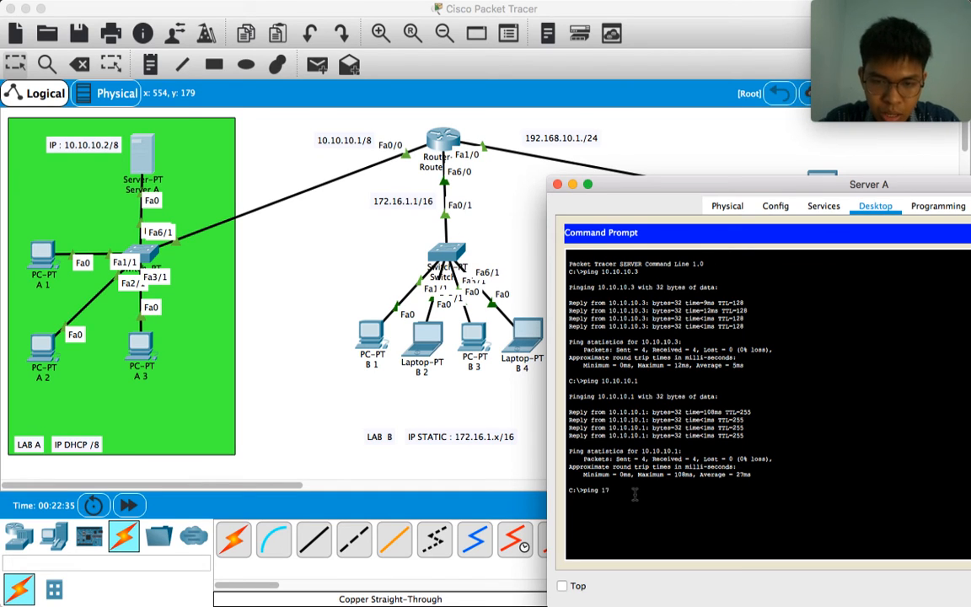
pyautogui.write('2.16.1')
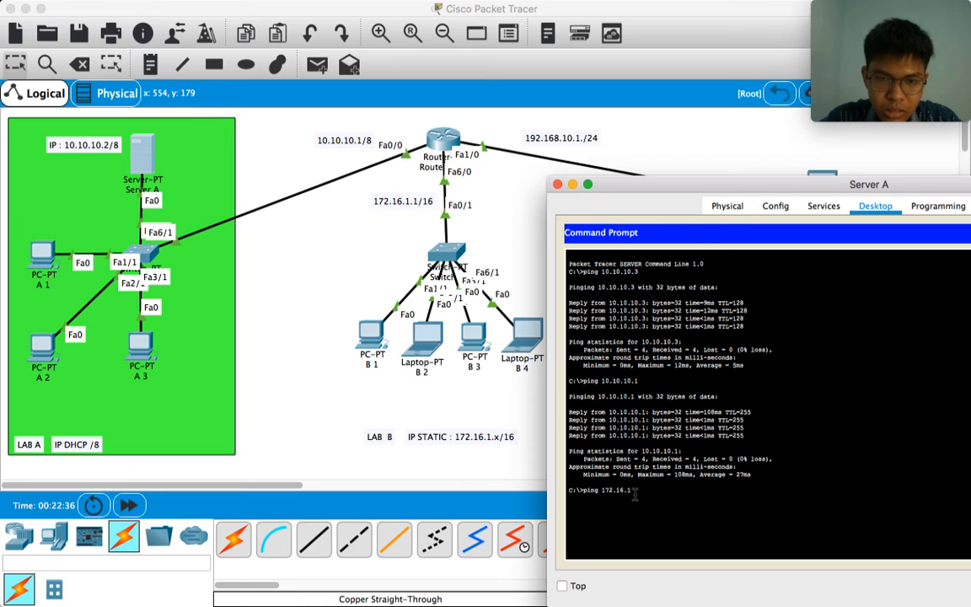
pyautogui.write('.')
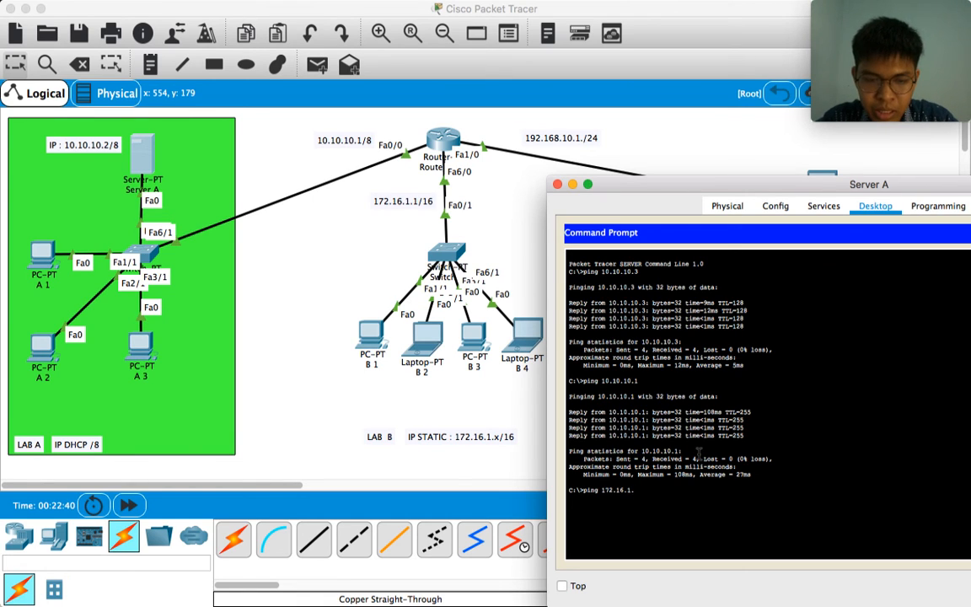
pyautogui.write('4')
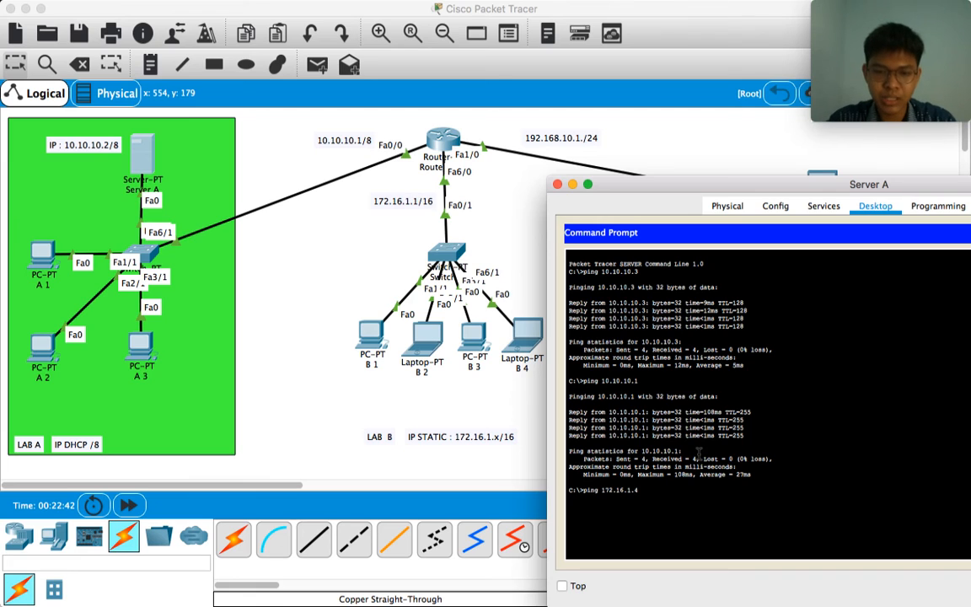
pyautogui.press('Return')
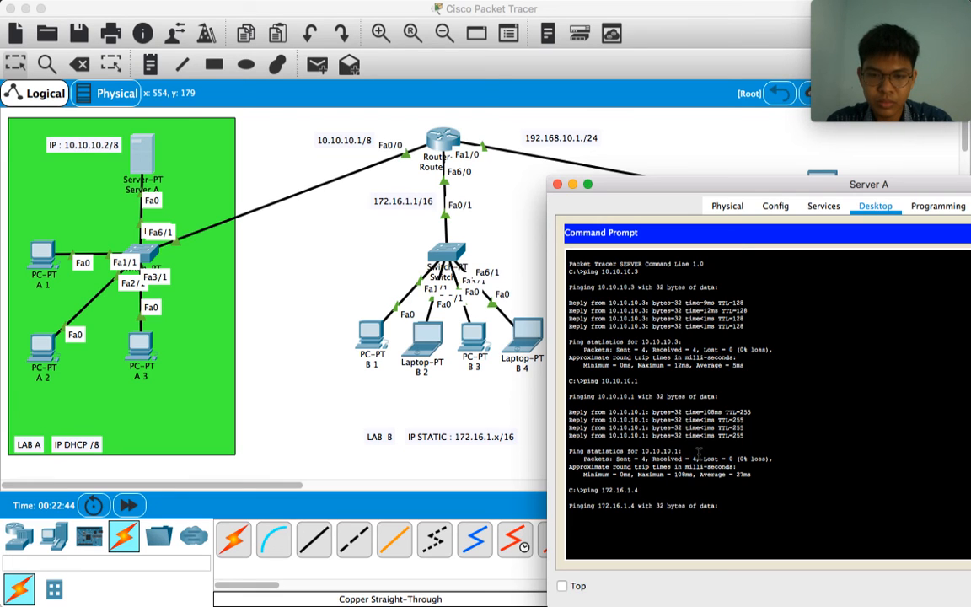
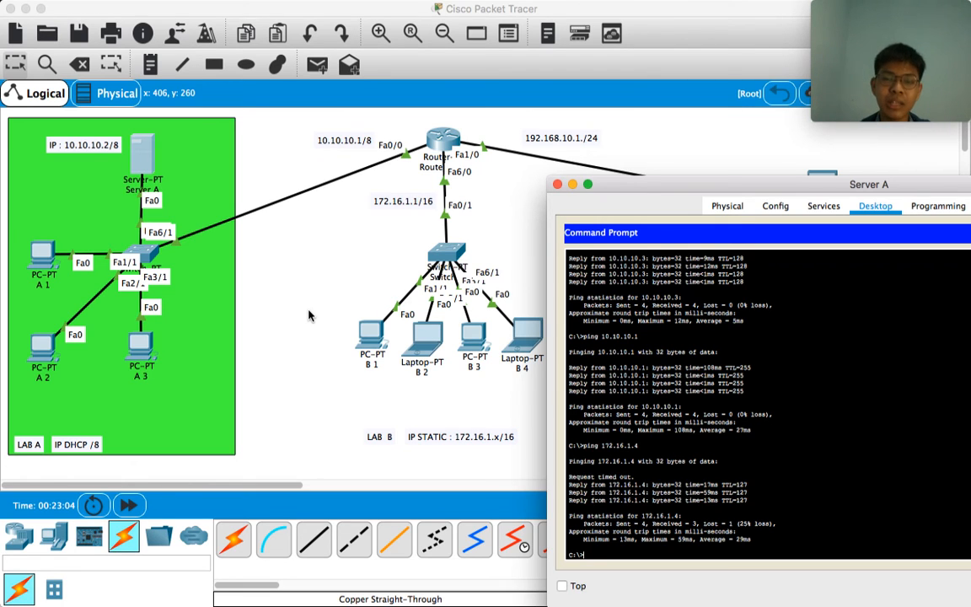
# - Repeat the ping to 172.16.1.4 from Server A, then close Server A's window
pyautogui.press('Up')
pyautogui.press('Return')
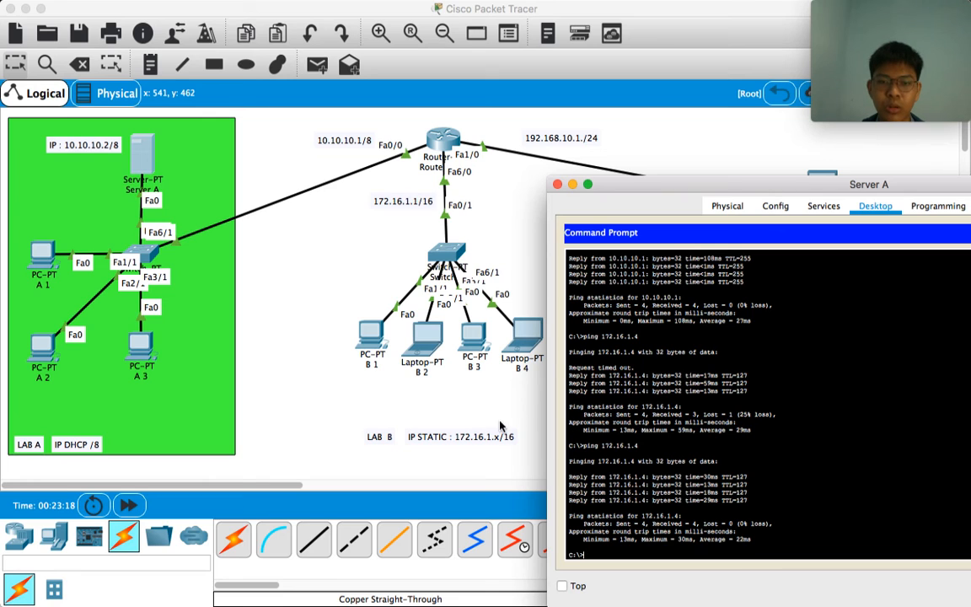
pyautogui.click(557, 185)
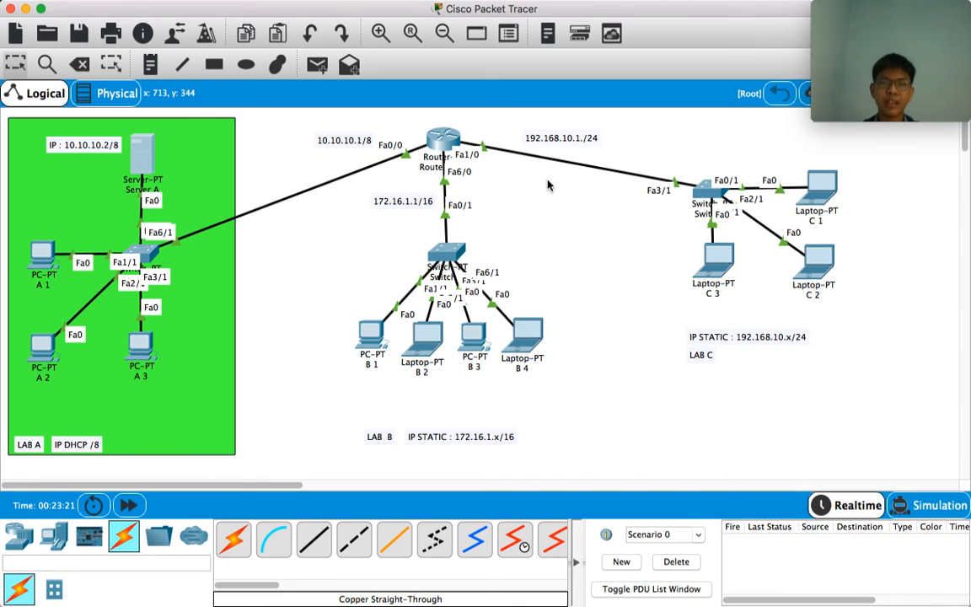
# - Send simple PDUs from Server A to laptop B 2 in Lab B and laptop C 3 in Lab C
pyautogui.click(318, 66)
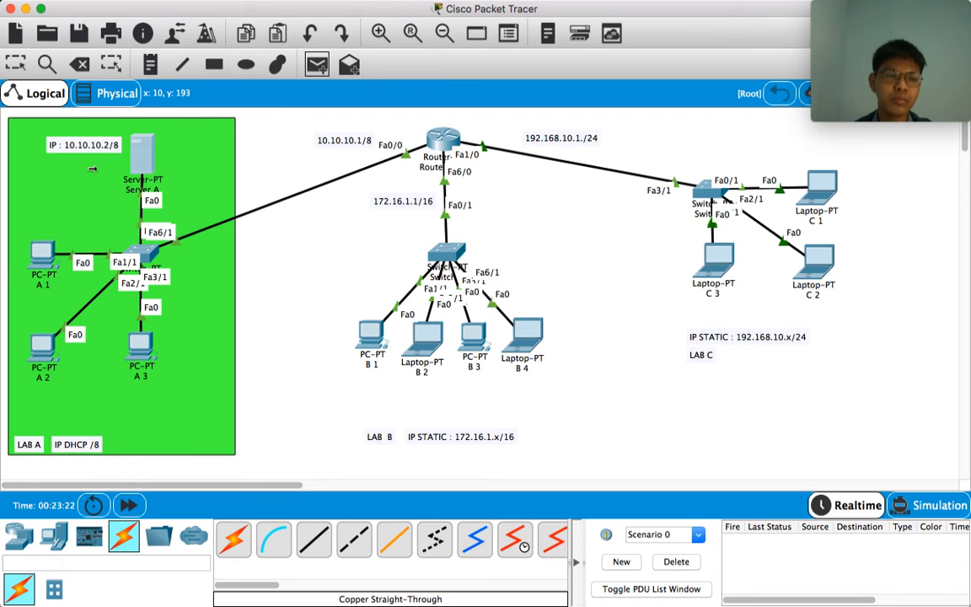
pyautogui.click(147, 159)
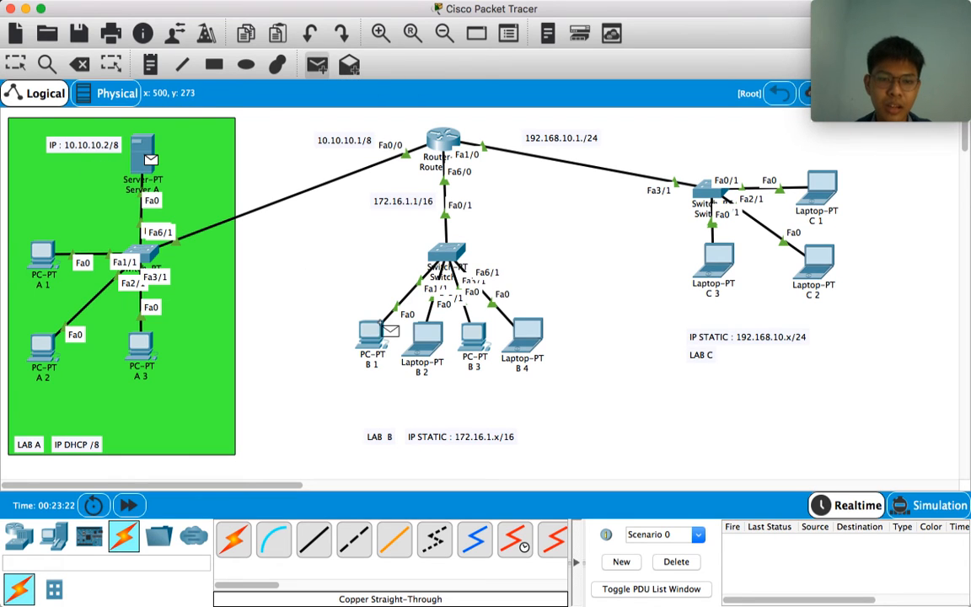
pyautogui.click(426, 337)
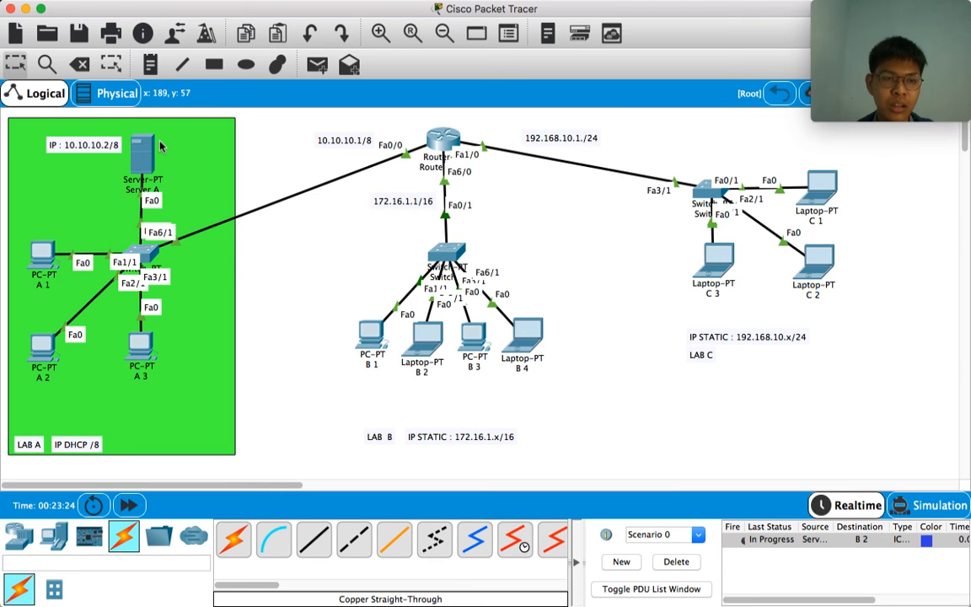
pyautogui.click(314, 66)
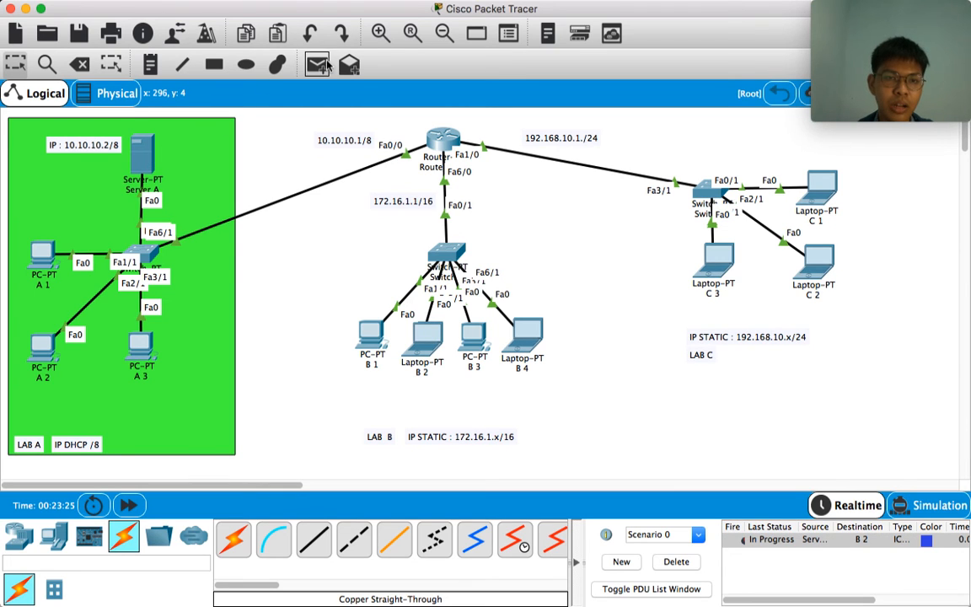
pyautogui.click(148, 157)
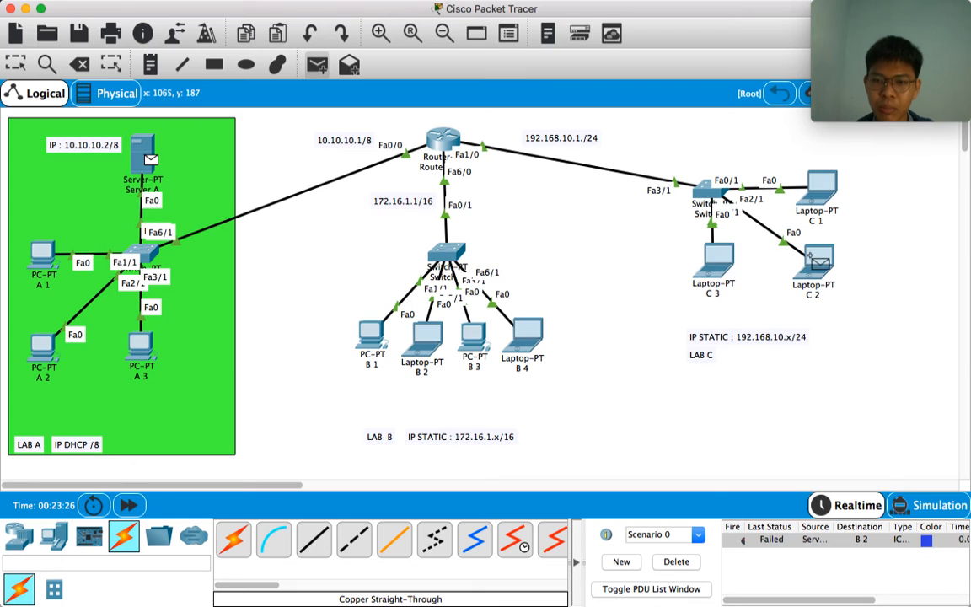
pyautogui.click(721, 262)
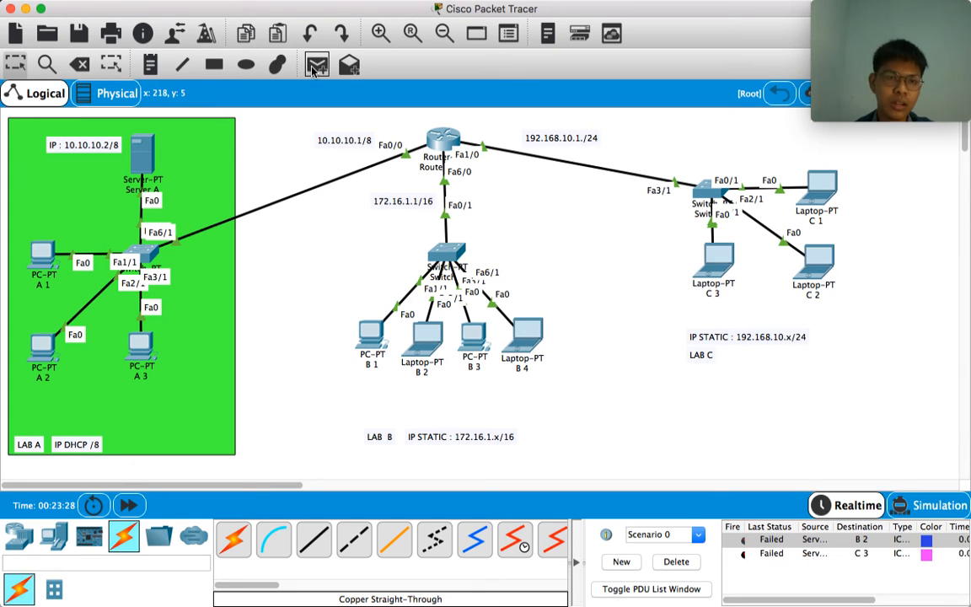
# - Send a simple PDU from Server A to the router
pyautogui.click(317, 64)
pyautogui.click(149, 155)
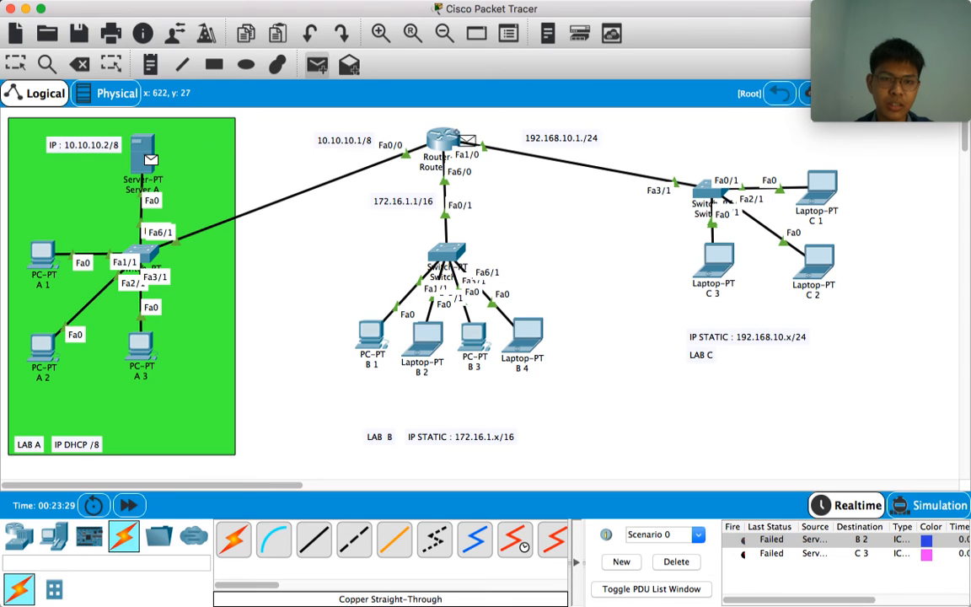
pyautogui.click(421, 133)
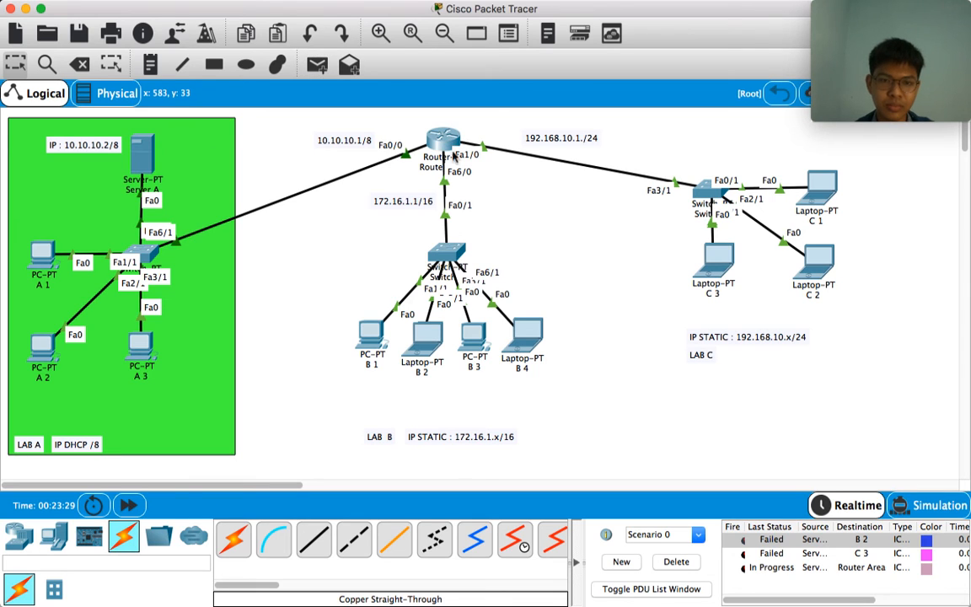
# - Fire the PDUs from Server A to B 2 and C 3 again
pyautogui.click(743, 542)
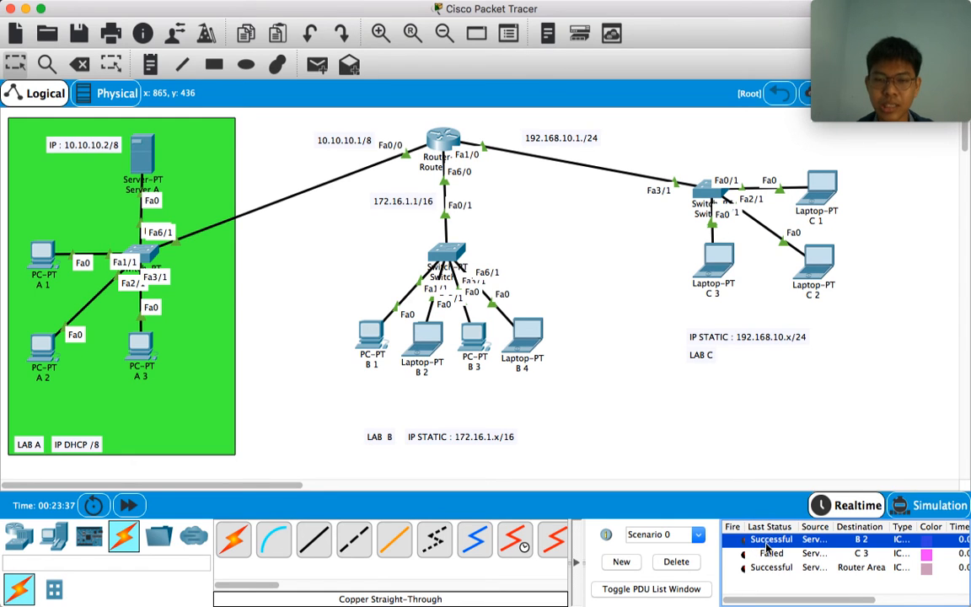
pyautogui.click(745, 556)
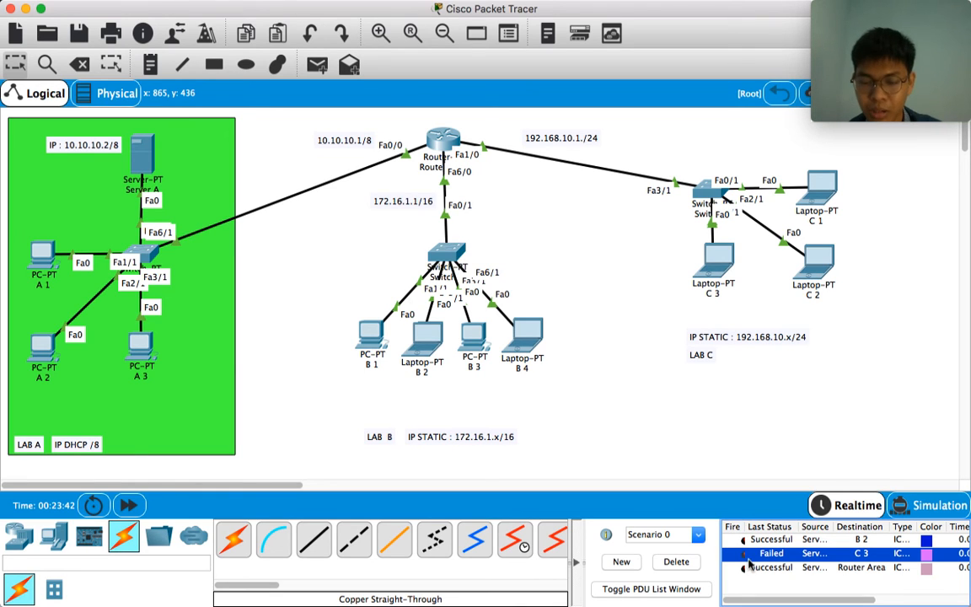
pyautogui.doubleClick(745, 558)
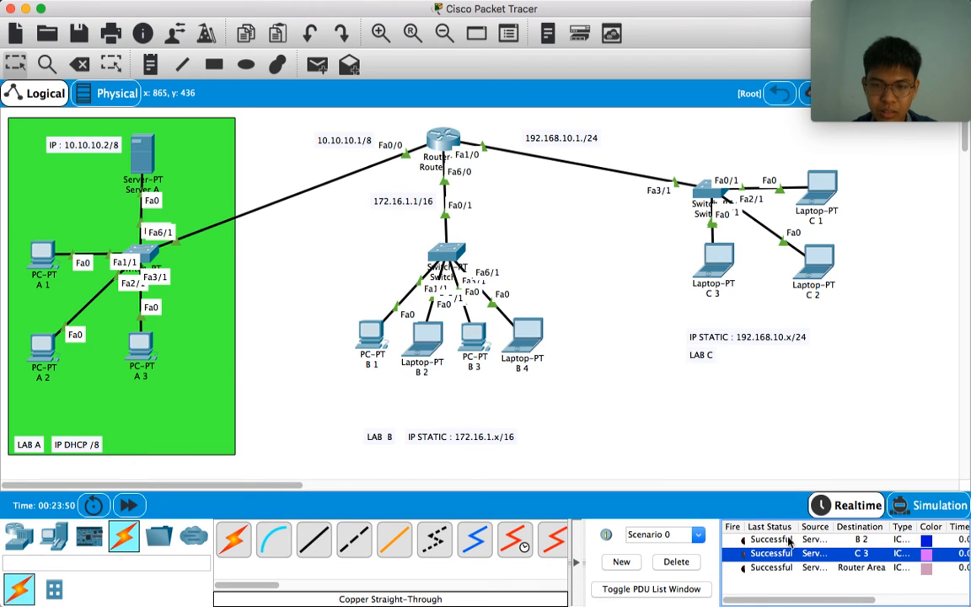
# - Review the B 2 and C 3 entries in the PDU list, and briefly open laptop C 3's window
pyautogui.click(813, 540)
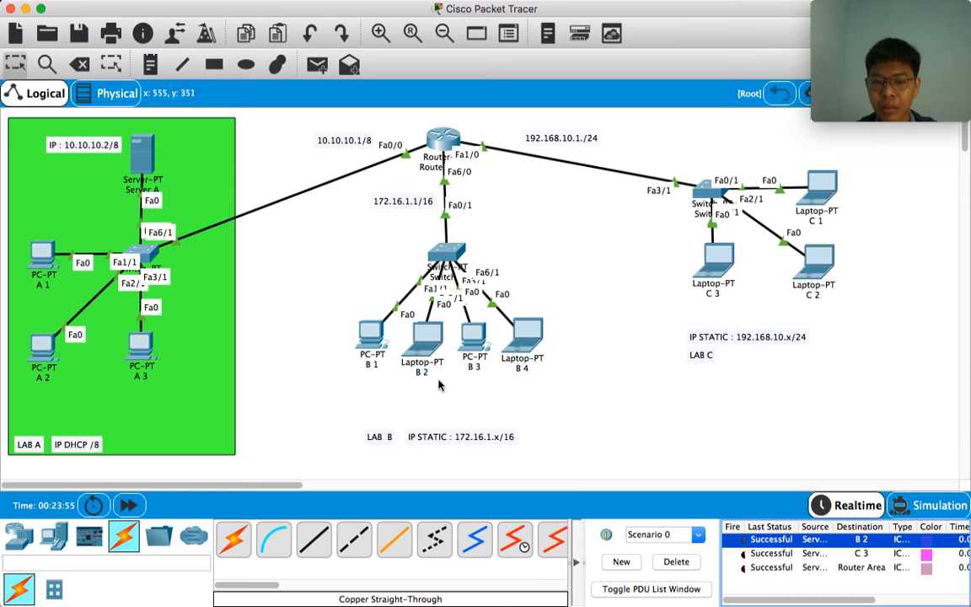
pyautogui.click(767, 553)
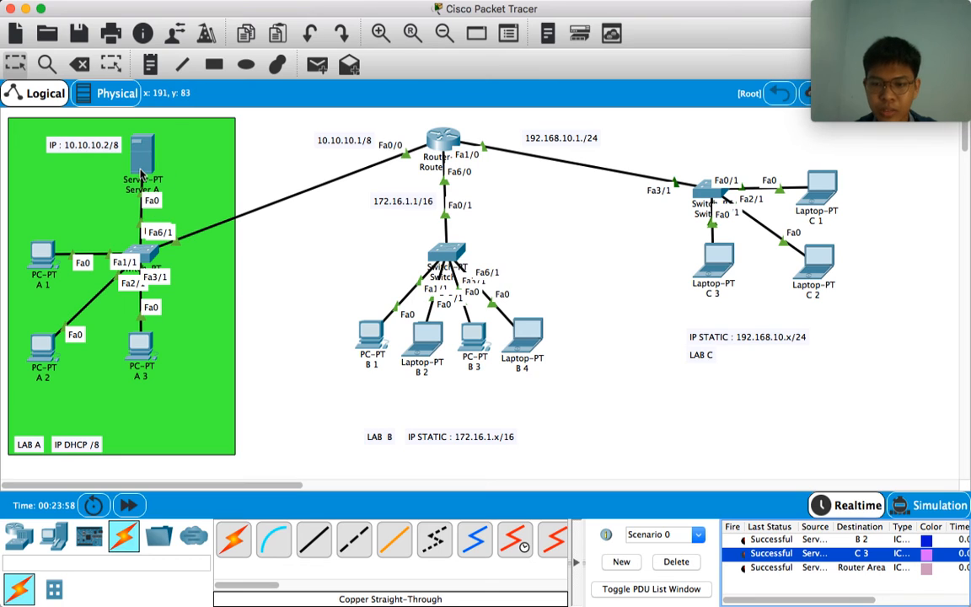
pyautogui.click(728, 277)
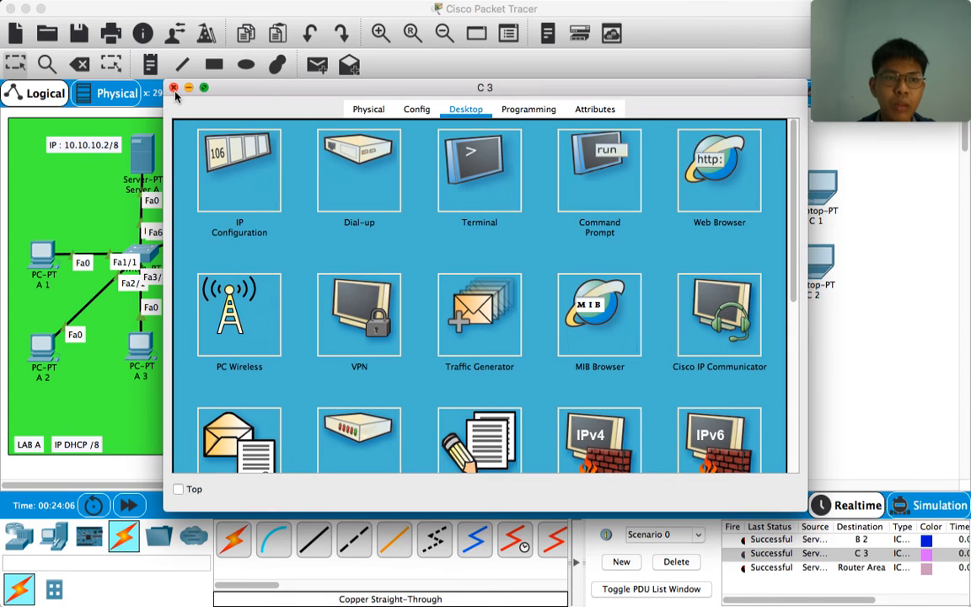
pyautogui.click(180, 91)
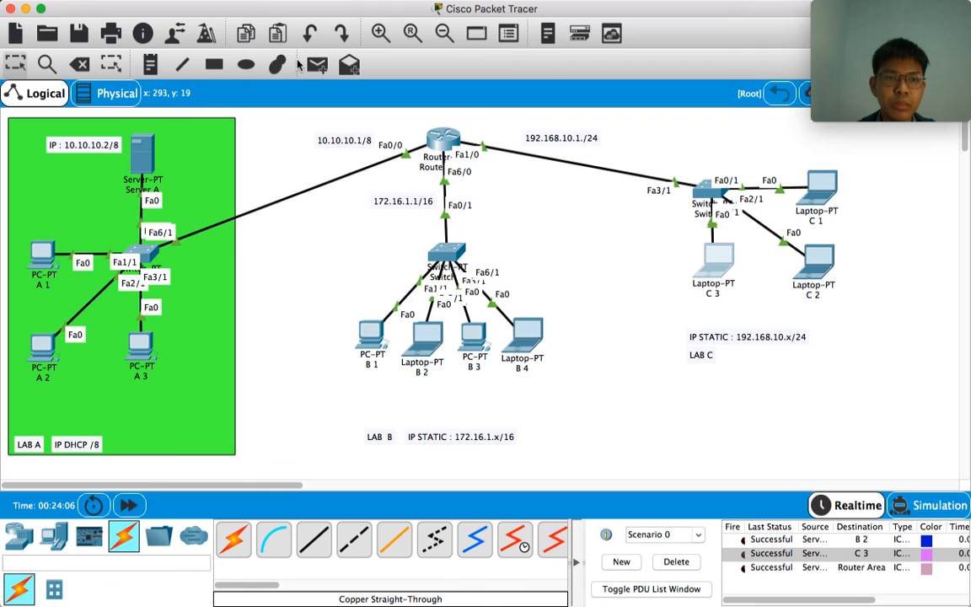
pyautogui.click(246, 65)
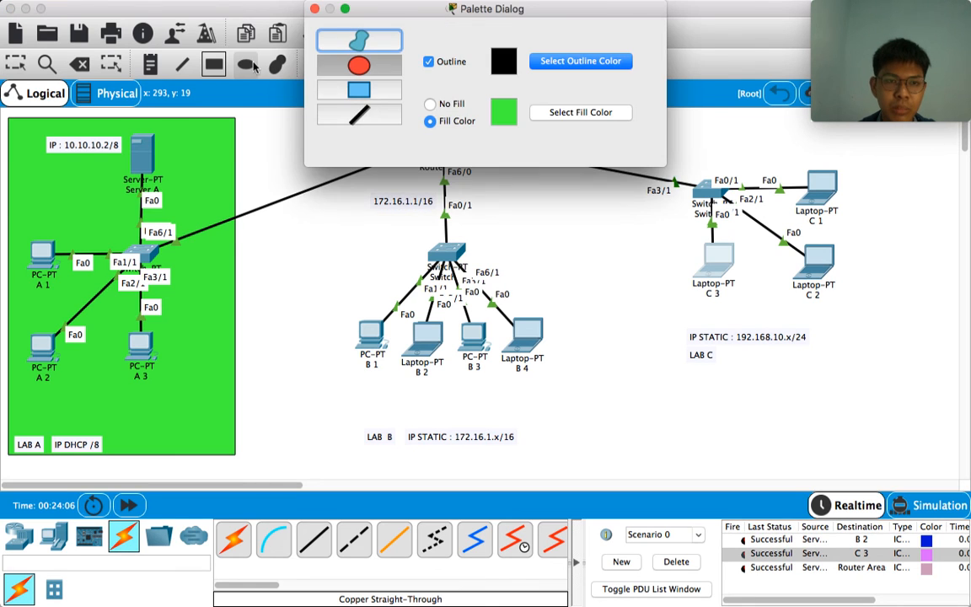
pyautogui.click(283, 8)
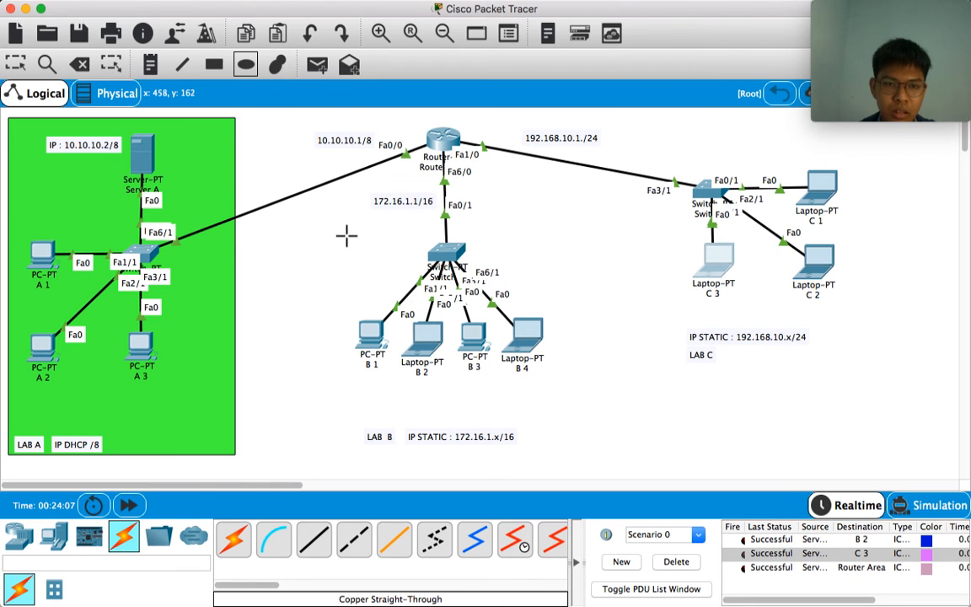
pyautogui.click(15, 64)
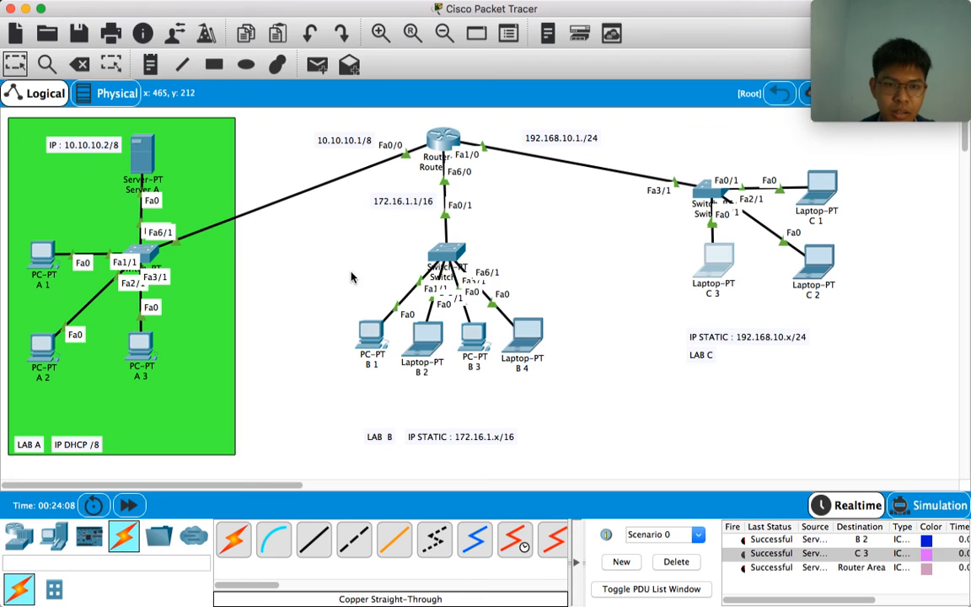
# - Move the four Lab B devices B 1 to B 4 together slightly farther down from their switch
pyautogui.moveTo(352, 278); pyautogui.dragTo(345, 312)
pyautogui.click(583, 375)
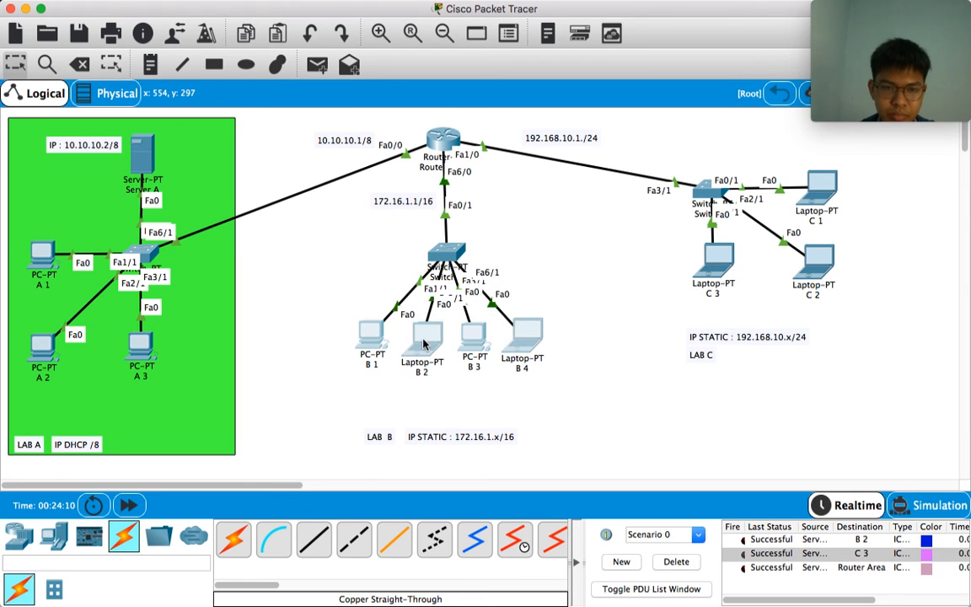
pyautogui.moveTo(424, 342); pyautogui.dragTo(424, 371)
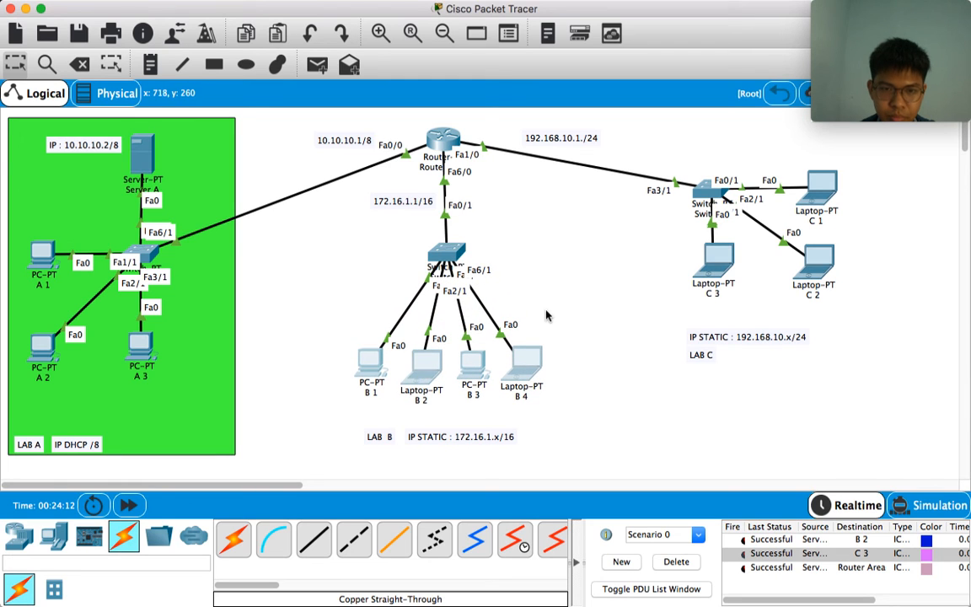
pyautogui.click(546, 315)
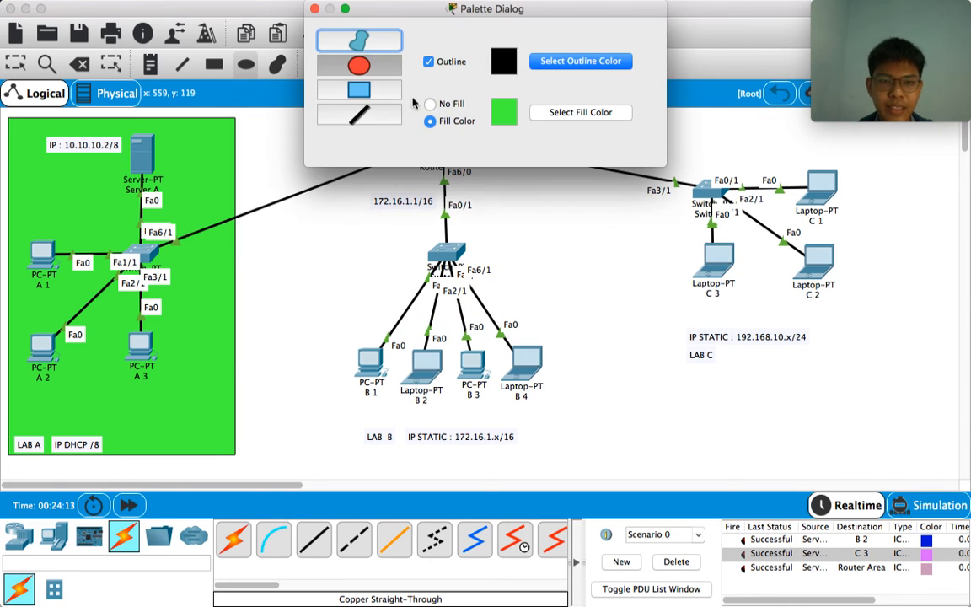
# - Choose the ellipse shape for drawing and set its fill color to orange-yellow
pyautogui.click(392, 72)
pyautogui.click(536, 112)
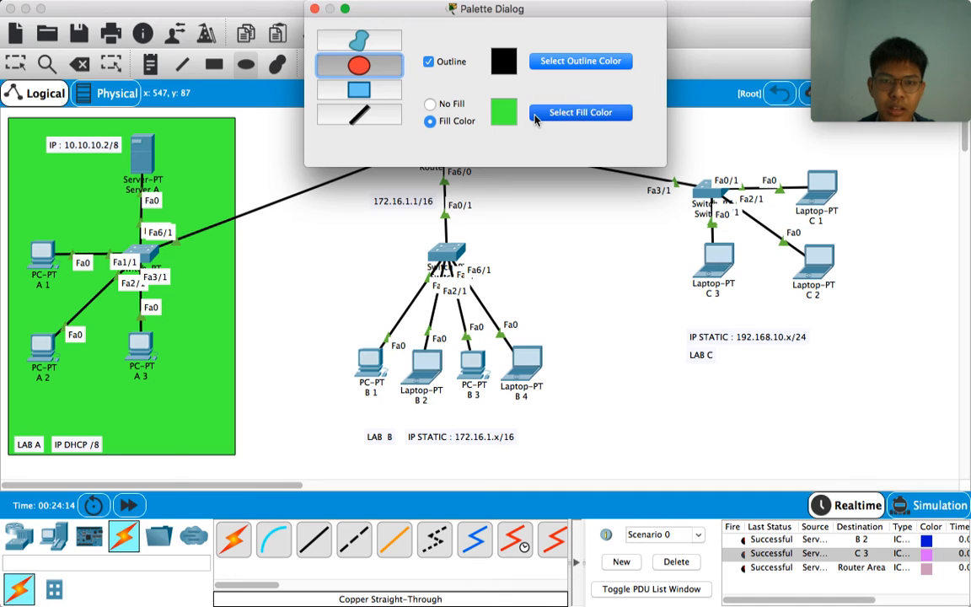
pyautogui.moveTo(111, 403)
pyautogui.mouseDown()
pyautogui.moveTo(122, 414)
pyautogui.moveTo(127, 392)
pyautogui.mouseUp()
pyautogui.click(134, 589)
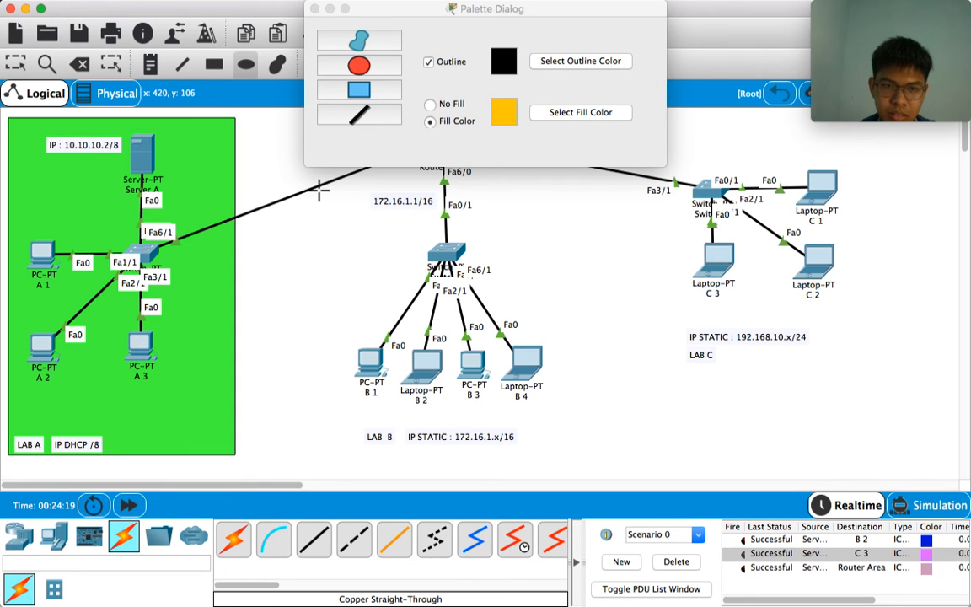
# - Draw the ellipse around the Lab B devices, center it on them, and bring the 172.16.1.1/16 and bottom Lab B labels inside it
pyautogui.moveTo(318, 189)
pyautogui.mouseDown()
pyautogui.moveTo(581, 444)
pyautogui.moveTo(609, 466)
pyautogui.moveTo(630, 462)
pyautogui.mouseUp()
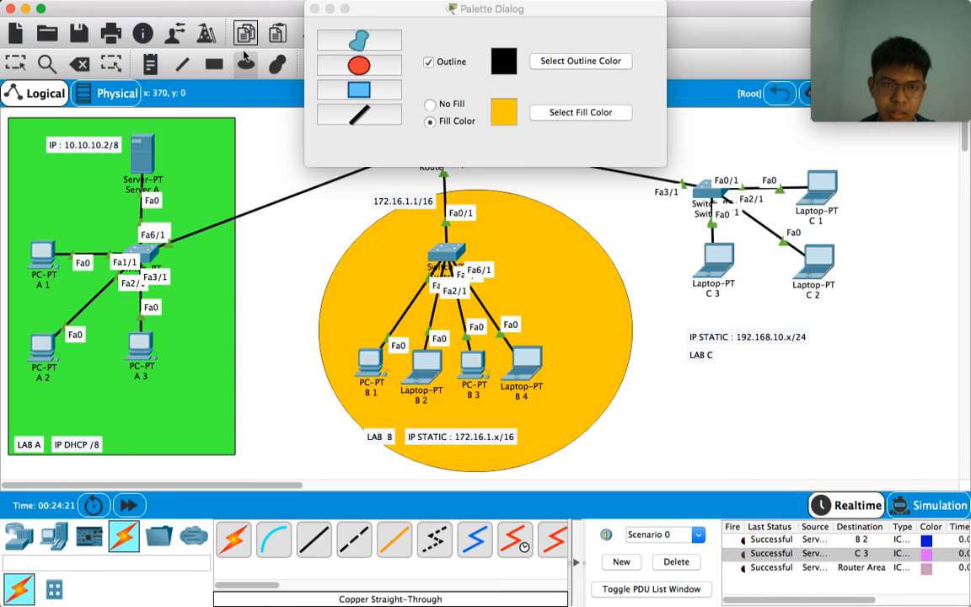
pyautogui.click(16, 62)
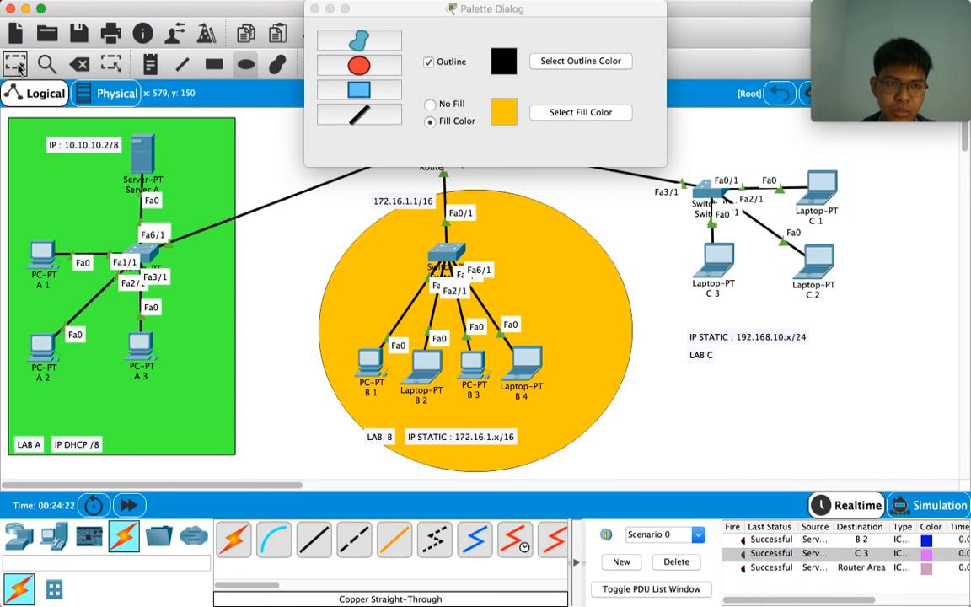
pyautogui.moveTo(536, 270)
pyautogui.mouseDown()
pyautogui.moveTo(515, 266)
pyautogui.moveTo(525, 268)
pyautogui.mouseUp()
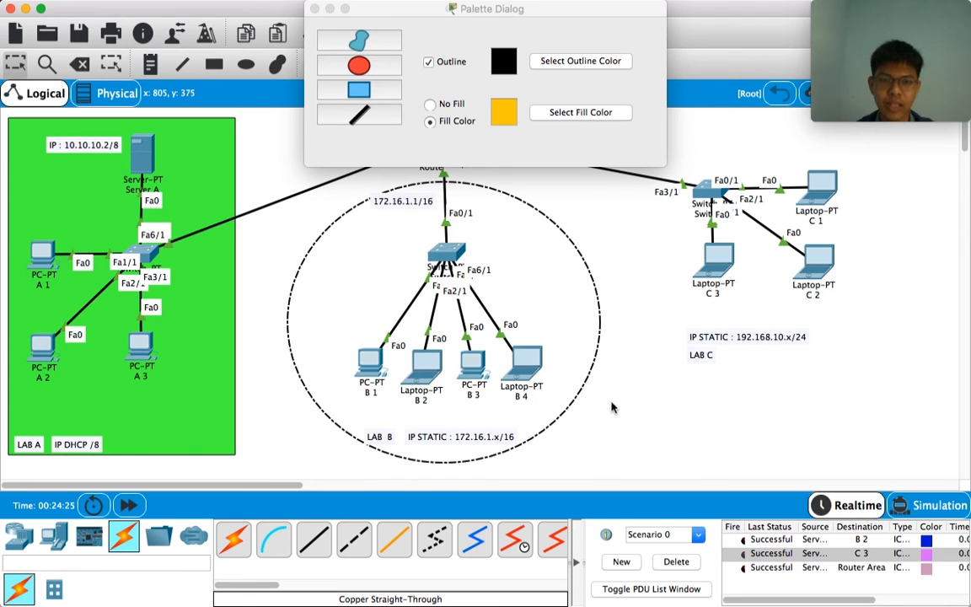
pyautogui.moveTo(402, 203); pyautogui.dragTo(412, 221)
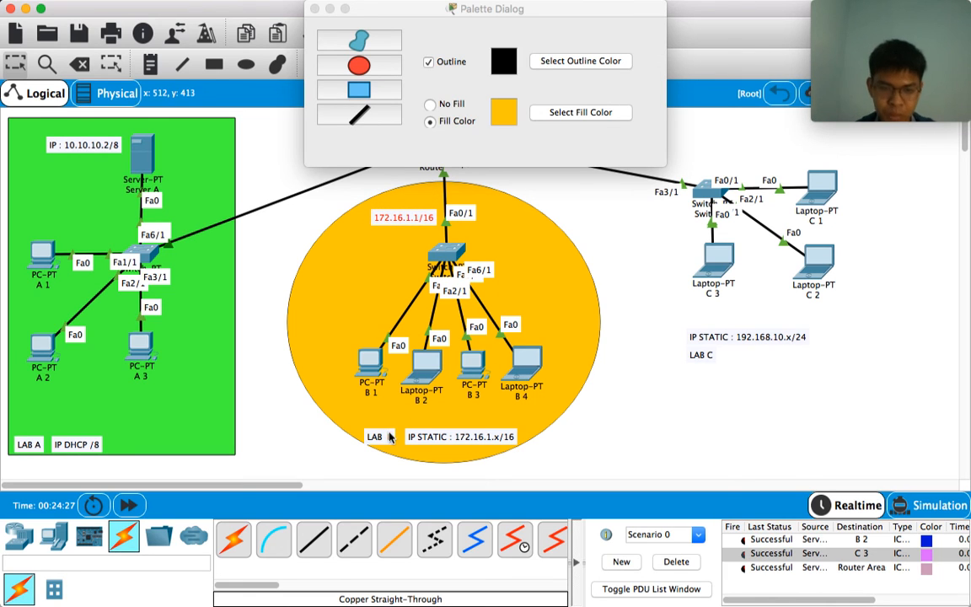
pyautogui.moveTo(389, 437); pyautogui.dragTo(418, 436)
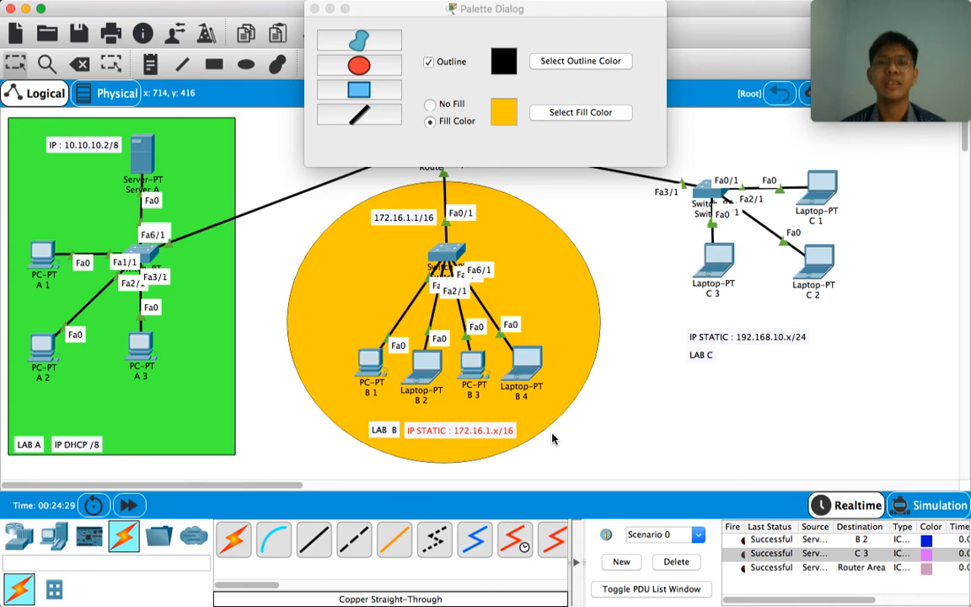
# - Draw a rectangle with a bright blue fill around the Lab C devices and labels, and close the shape palette
pyautogui.moveTo(504, 10); pyautogui.dragTo(445, 10)
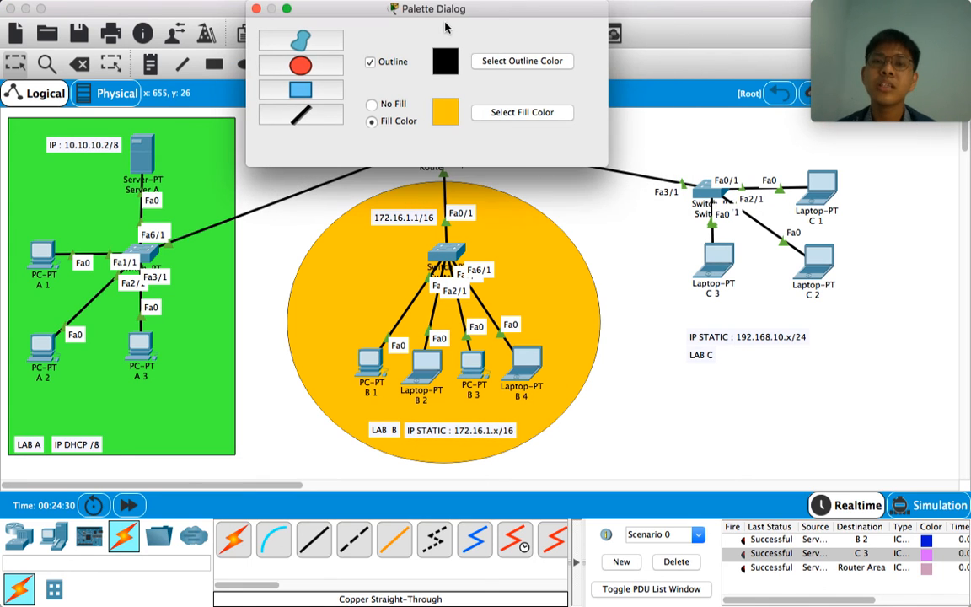
pyautogui.click(279, 87)
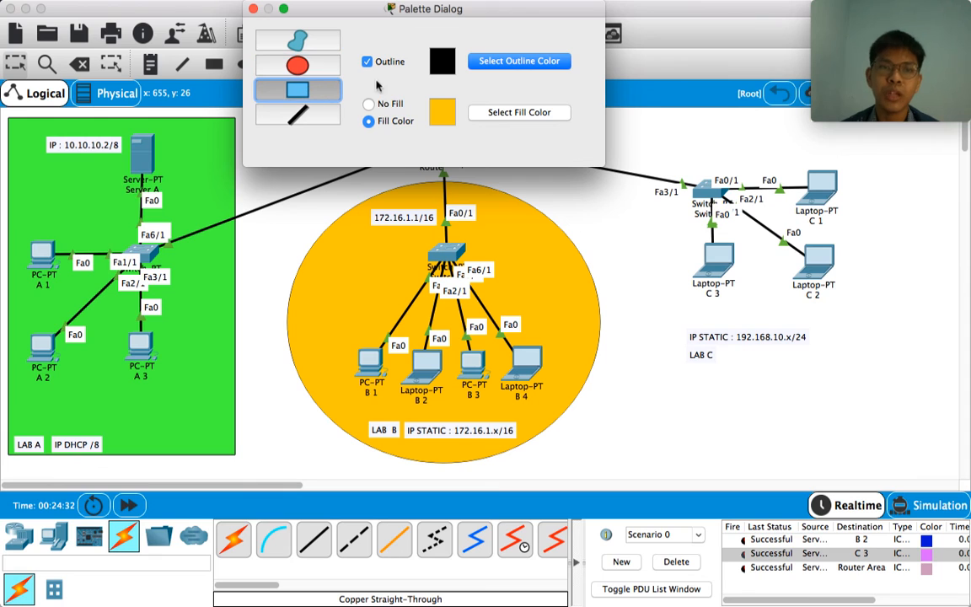
pyautogui.click(477, 115)
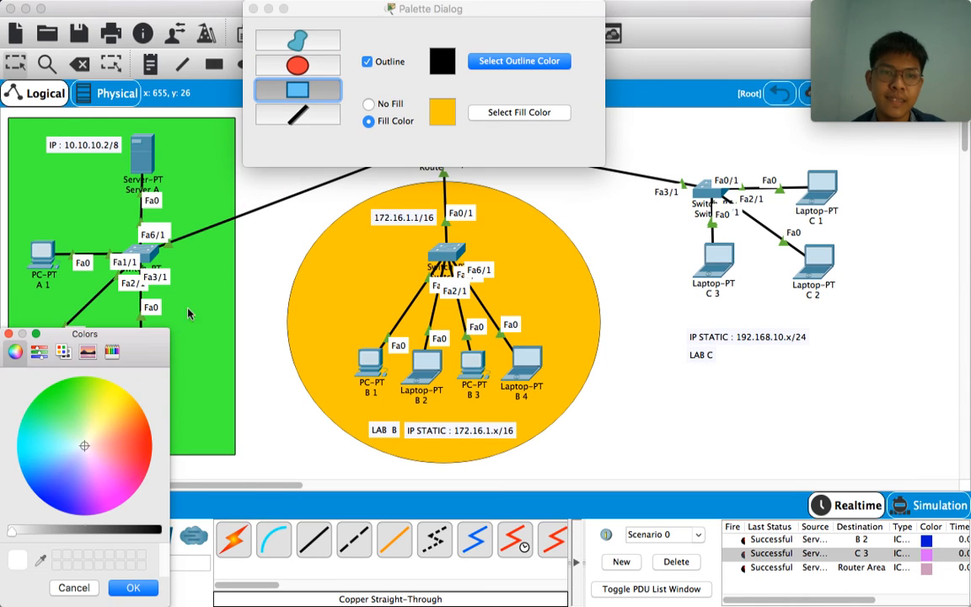
pyautogui.click(21, 463)
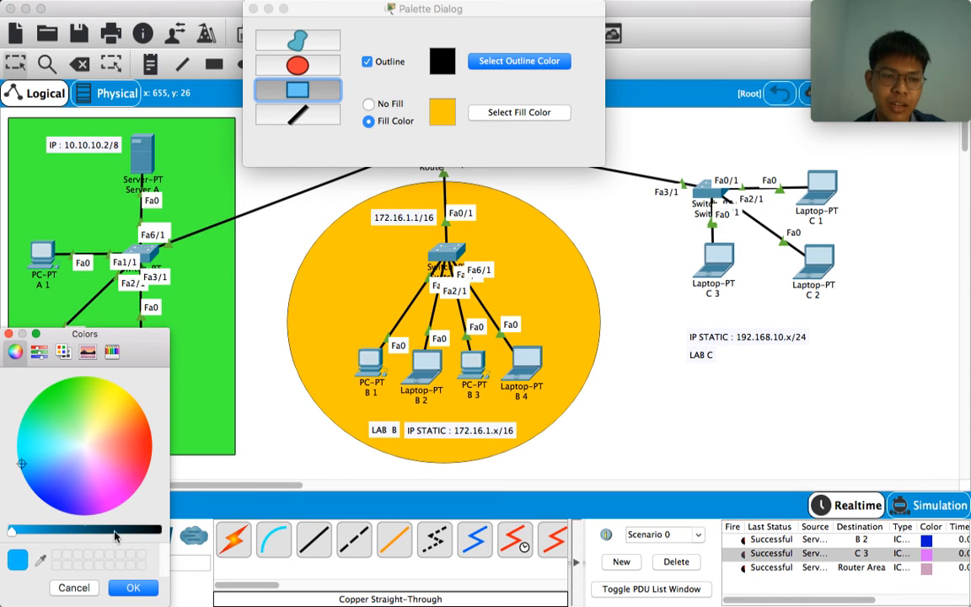
pyautogui.click(136, 587)
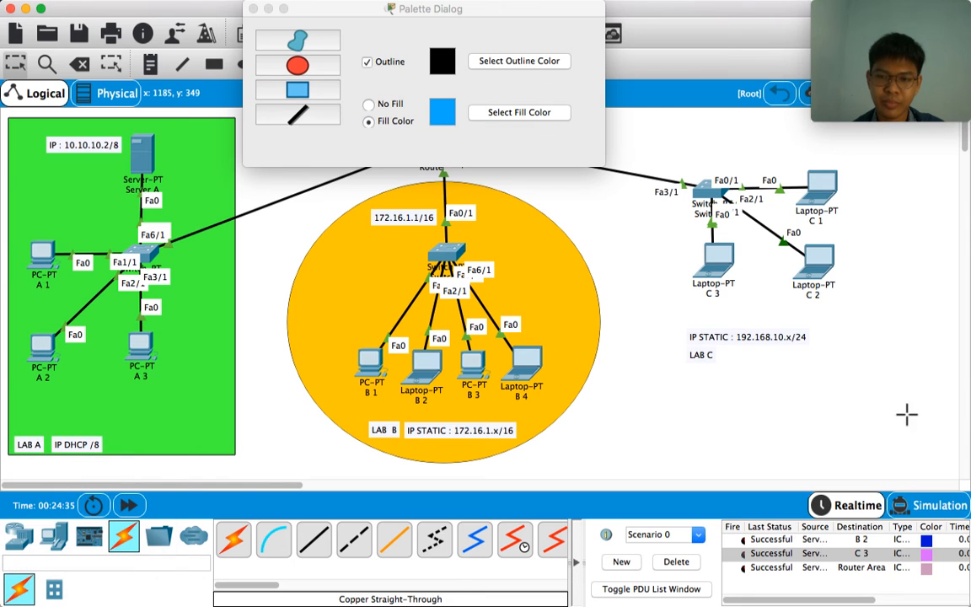
pyautogui.moveTo(893, 419)
pyautogui.mouseDown()
pyautogui.moveTo(611, 181)
pyautogui.moveTo(639, 129)
pyautogui.moveTo(639, 144)
pyautogui.mouseUp()
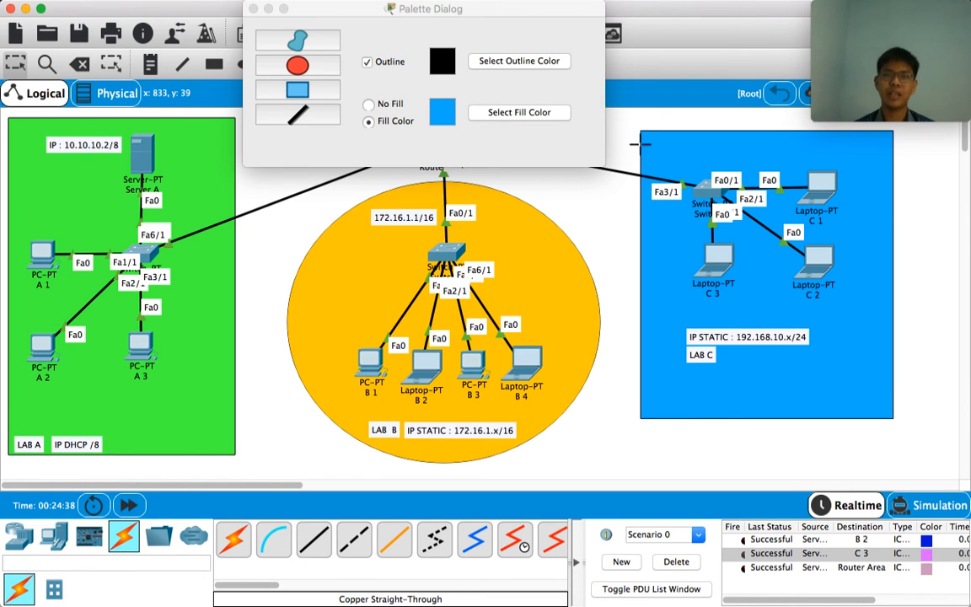
pyautogui.click(254, 9)
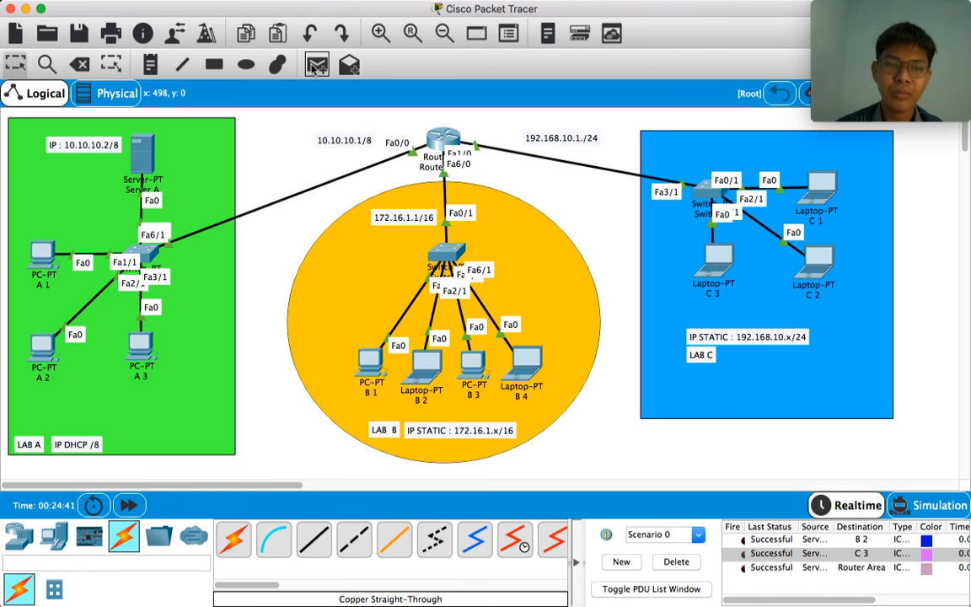
pyautogui.click(317, 66)
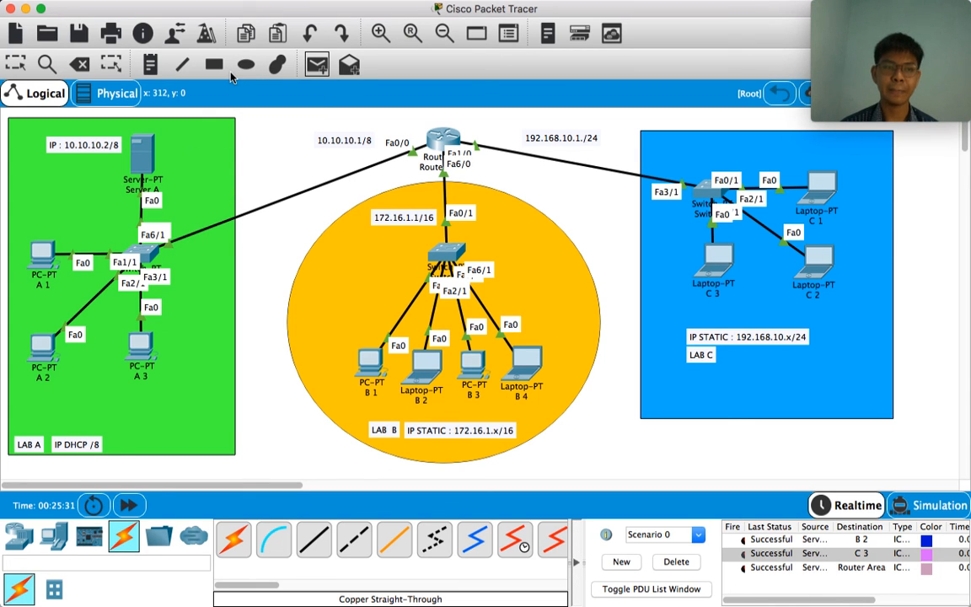
pyautogui.click(16, 65)
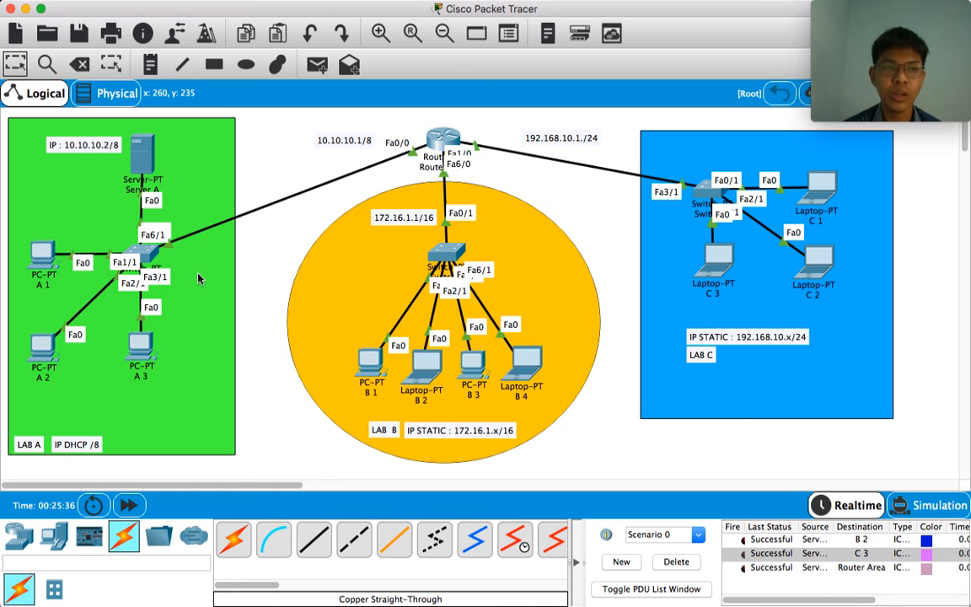
# - Review the interface preferences, especially the option to always show port labels in the logical workspace, and close them
pyautogui.click(92, 3)
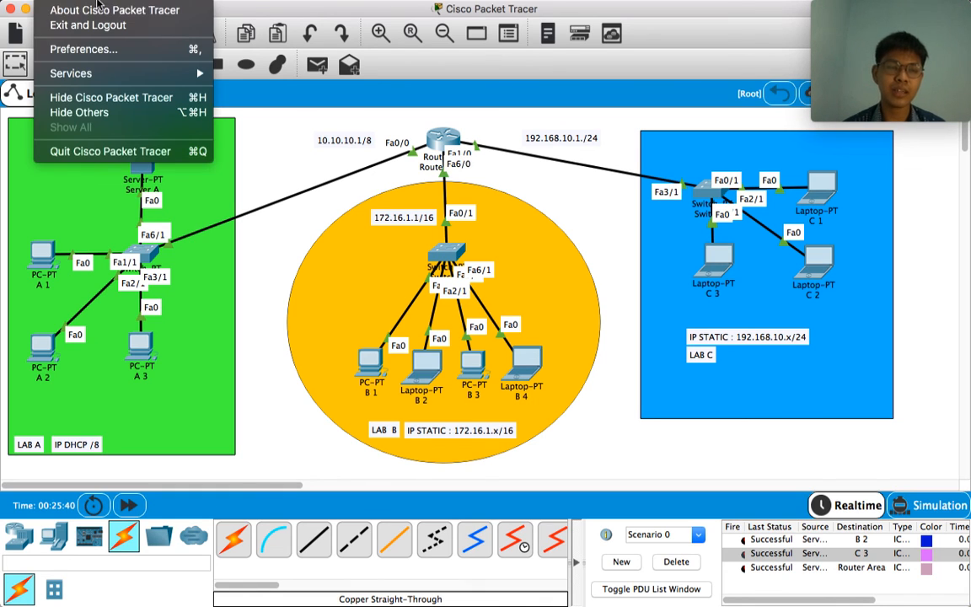
pyautogui.click(98, 49)
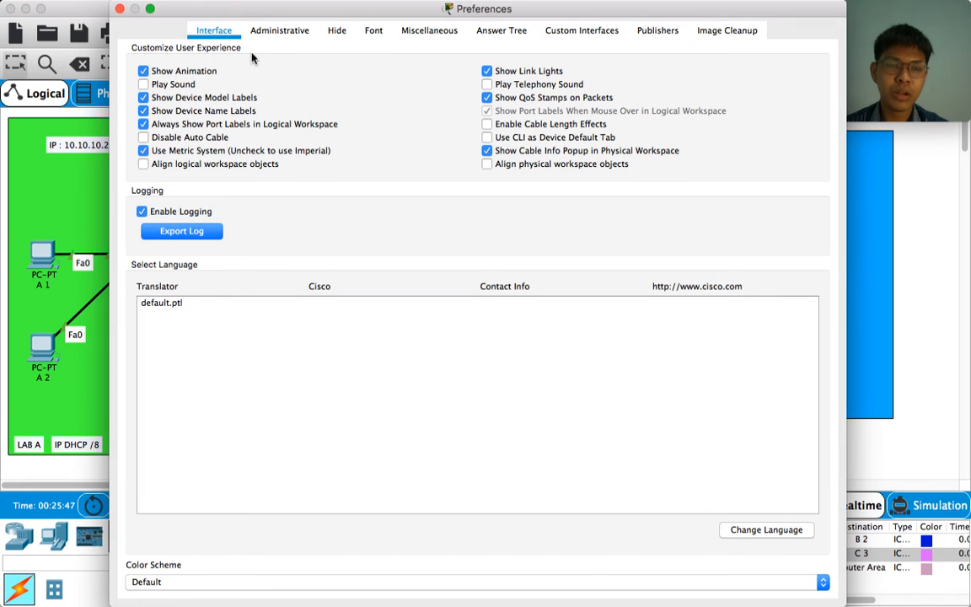
pyautogui.moveTo(234, 15); pyautogui.dragTo(367, 283)
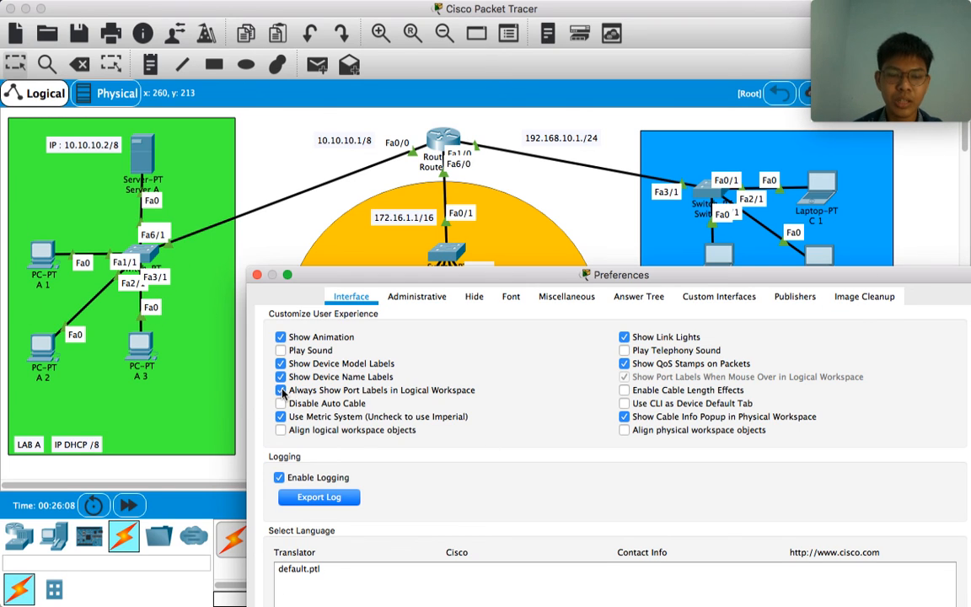
pyautogui.click(256, 275)
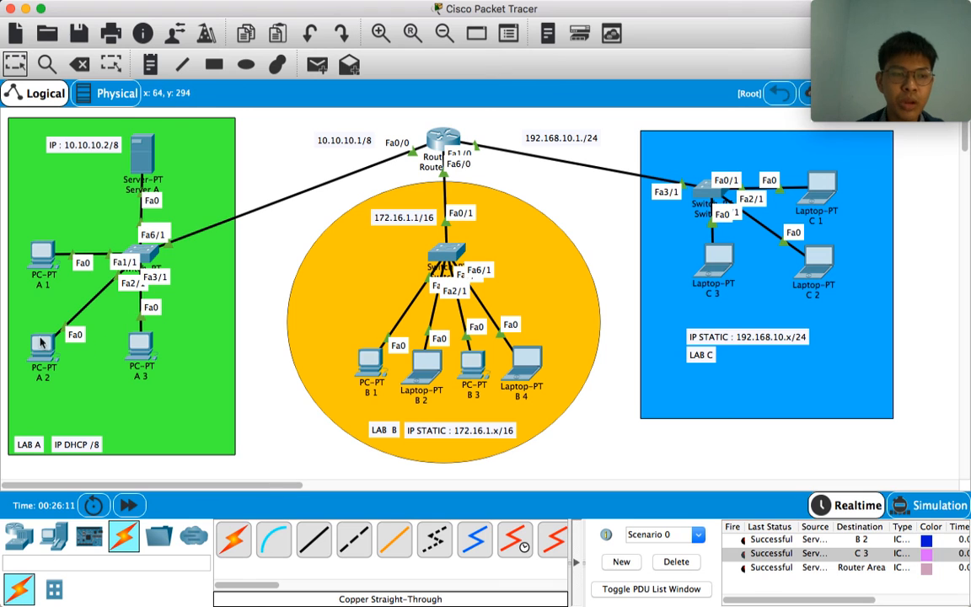
# - Send a simple PDU from laptop C 3 to PC A 2 and fire it again from the PDU list
pyautogui.moveTo(48, 353)
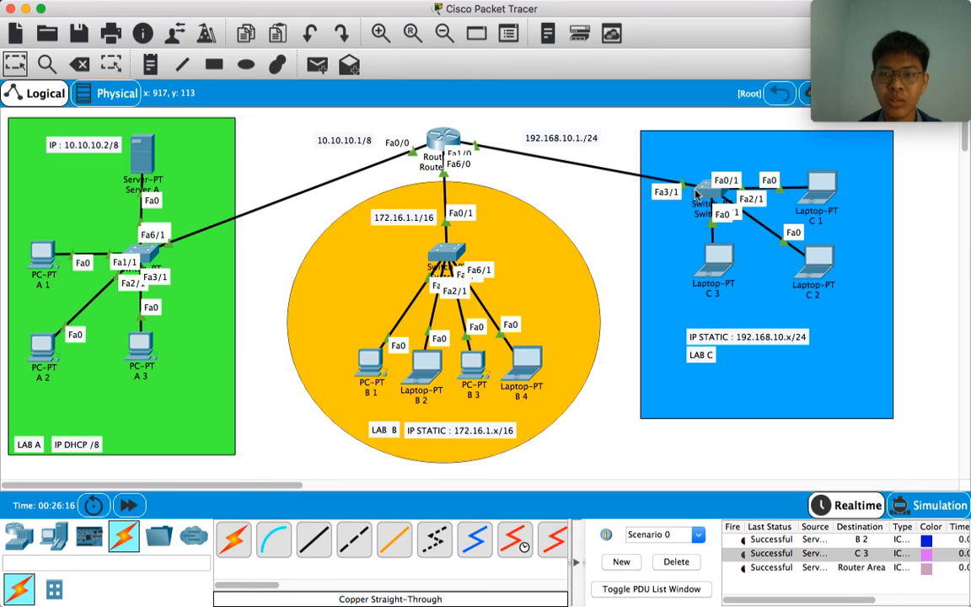
pyautogui.click(320, 64)
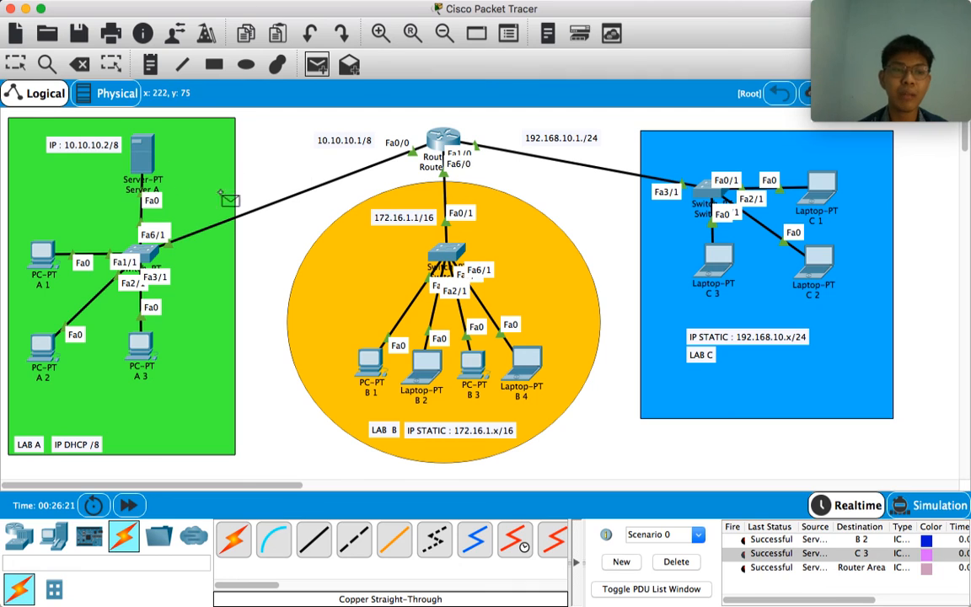
pyautogui.click(718, 260)
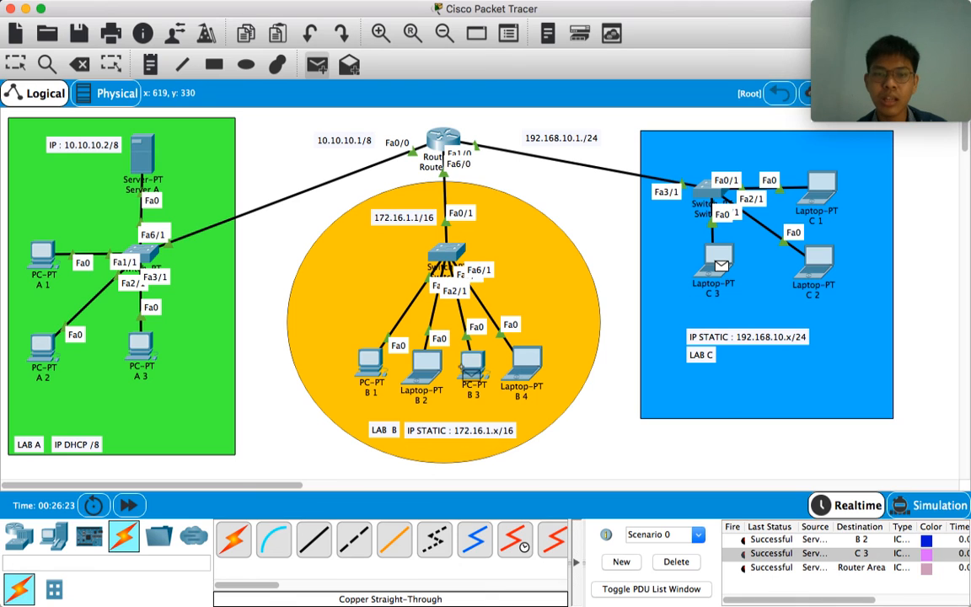
pyautogui.click(44, 349)
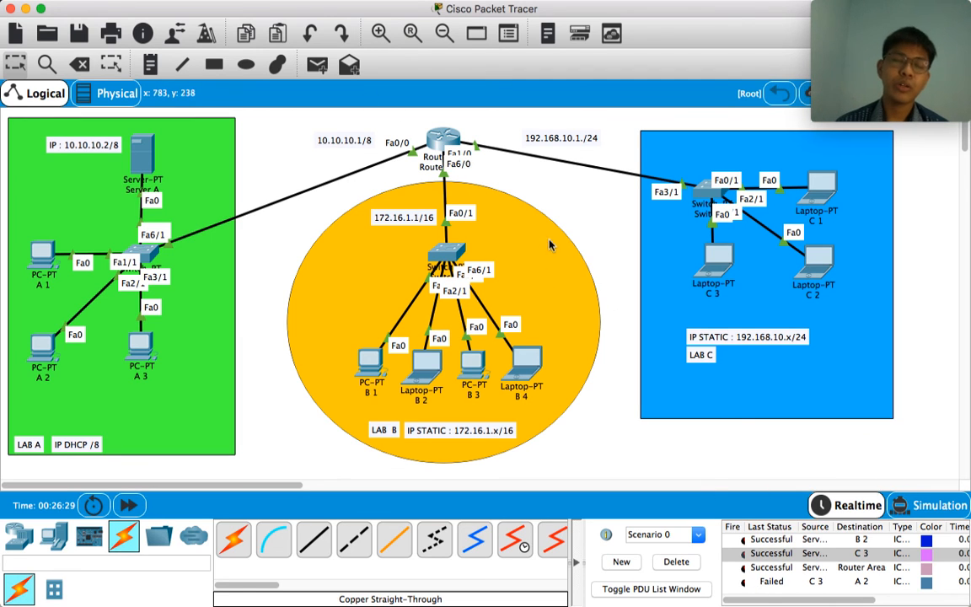
pyautogui.click(743, 583)
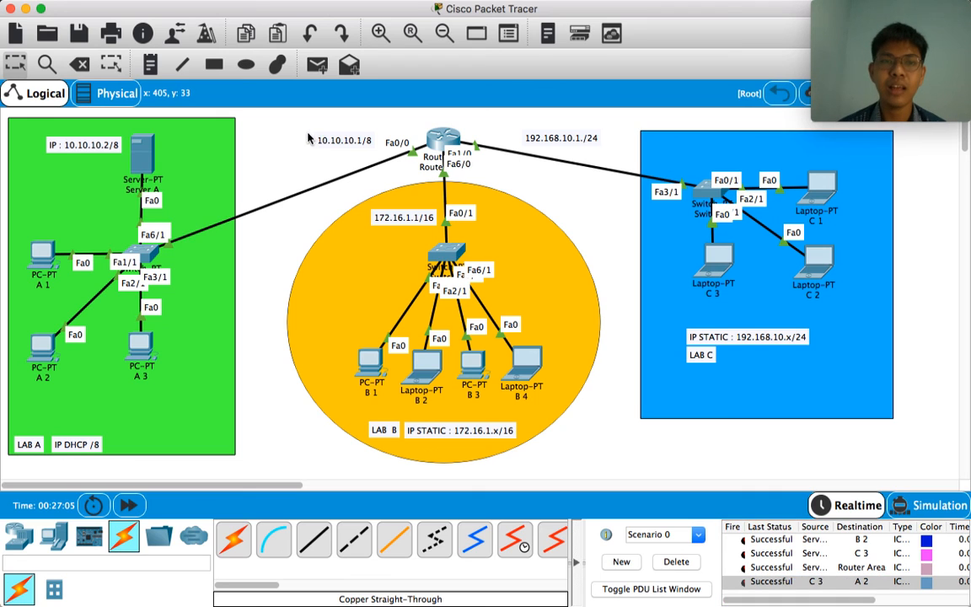
pyautogui.moveTo(308, 133); pyautogui.dragTo(363, 155)
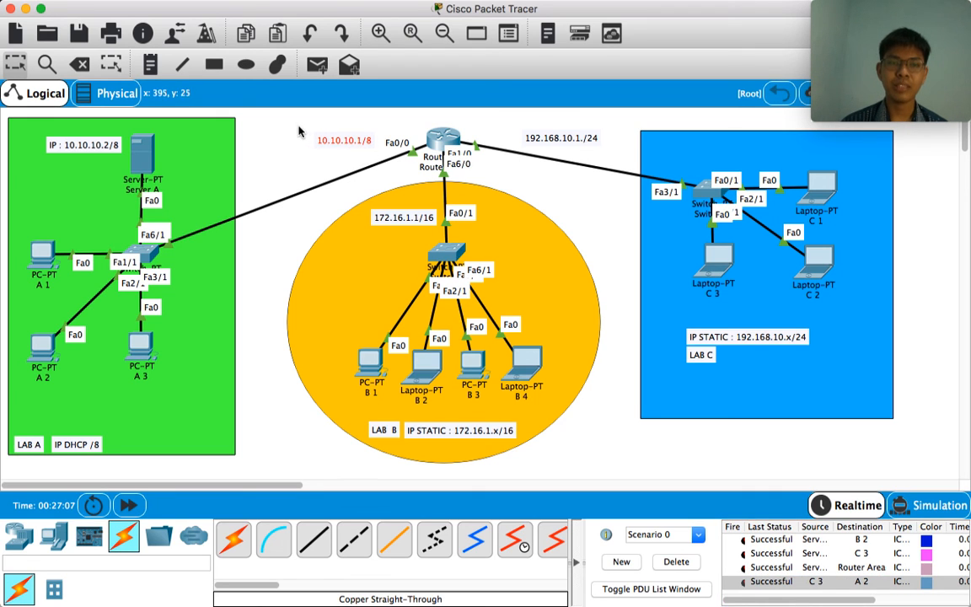
pyautogui.moveTo(298, 126); pyautogui.dragTo(342, 157)
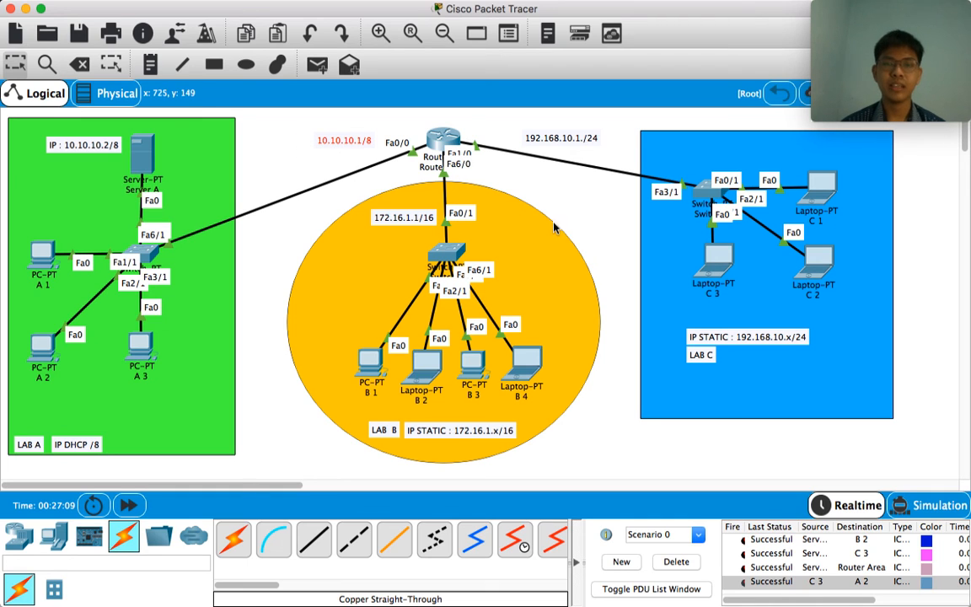
pyautogui.click(553, 179)
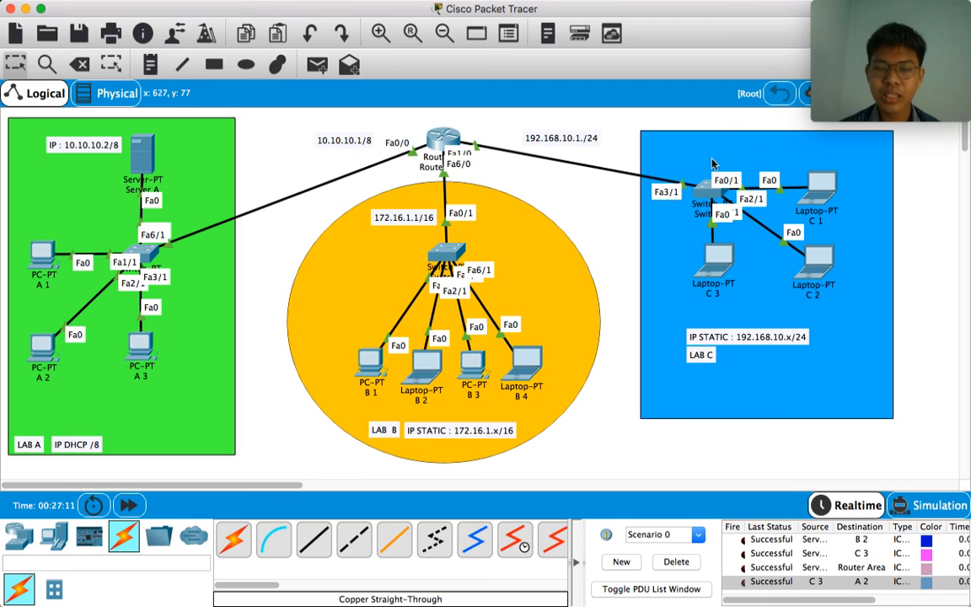